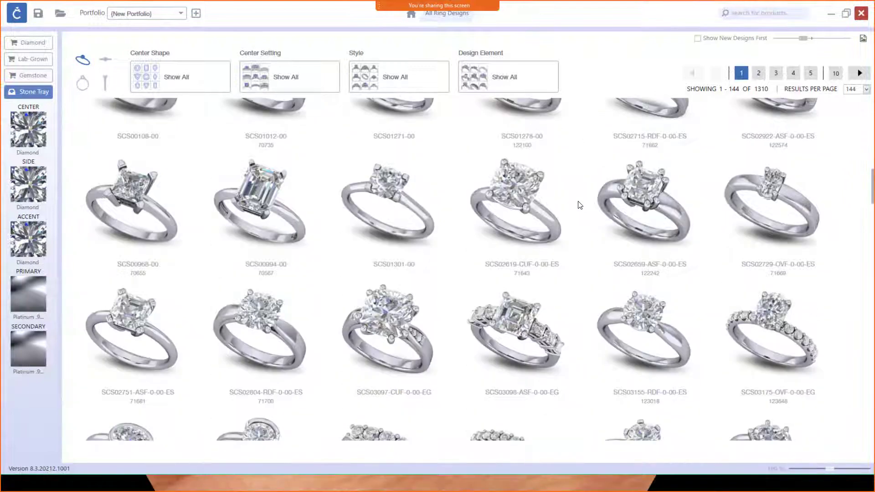
# - Open the round-diamond ring design SCS03165-RDF-0-00-EG from the ring gallery and start designing it
pyautogui.scroll(-10, 578, 206)
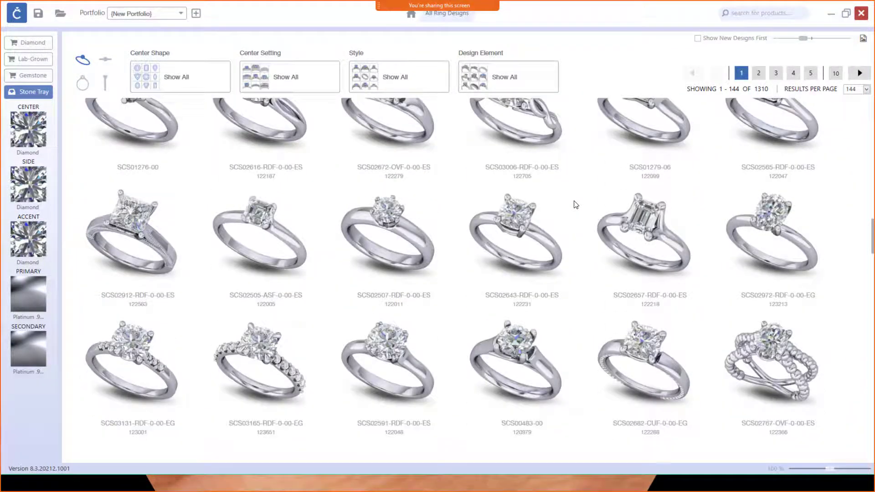
pyautogui.click(262, 351)
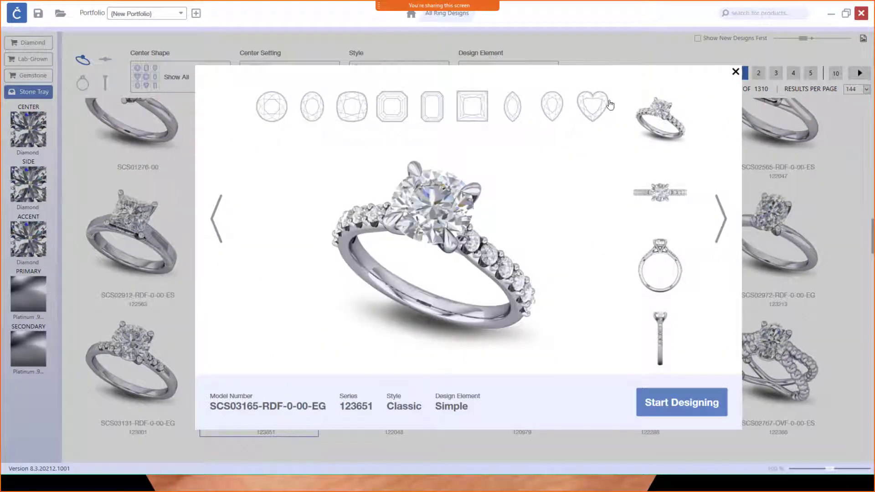
pyautogui.click(680, 416)
pyautogui.click(676, 398)
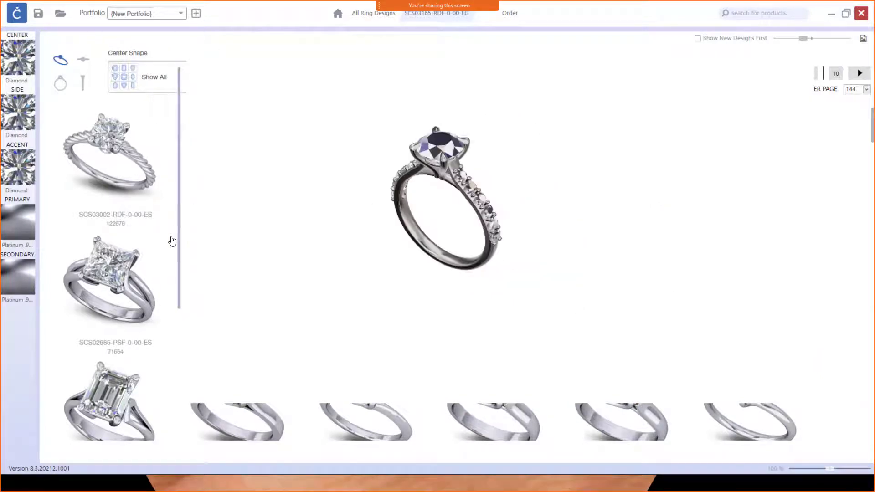
# - Go back to the gallery of all ring designs and return to the SCS03165-RDF-0-00-EG design
pyautogui.scroll(-3, 449, 160)
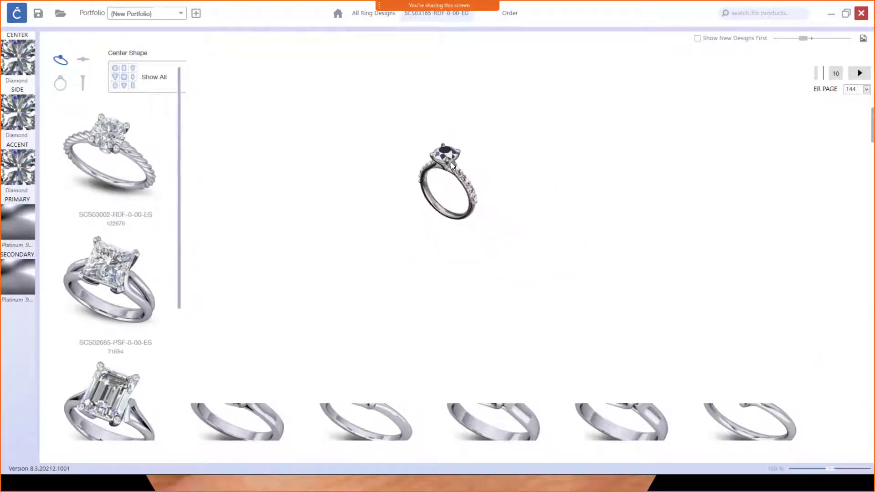
pyautogui.scroll(5, 452, 163)
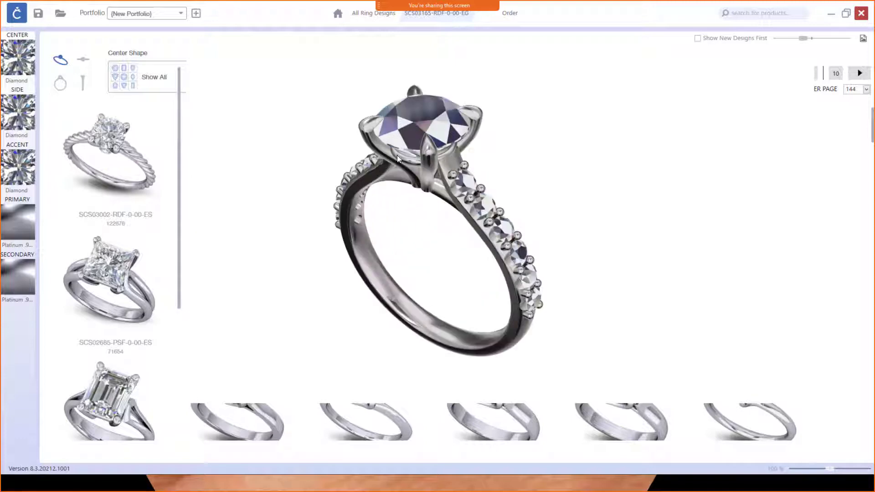
pyautogui.moveTo(369, 6)
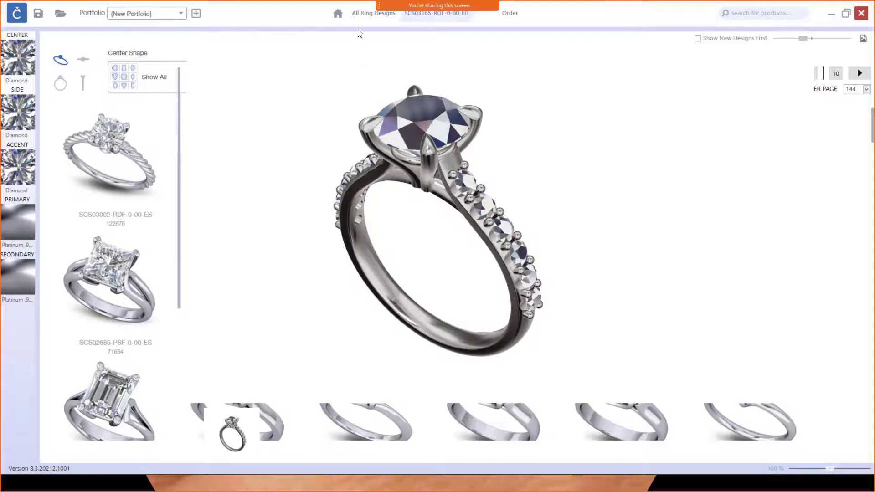
pyautogui.click(363, 14)
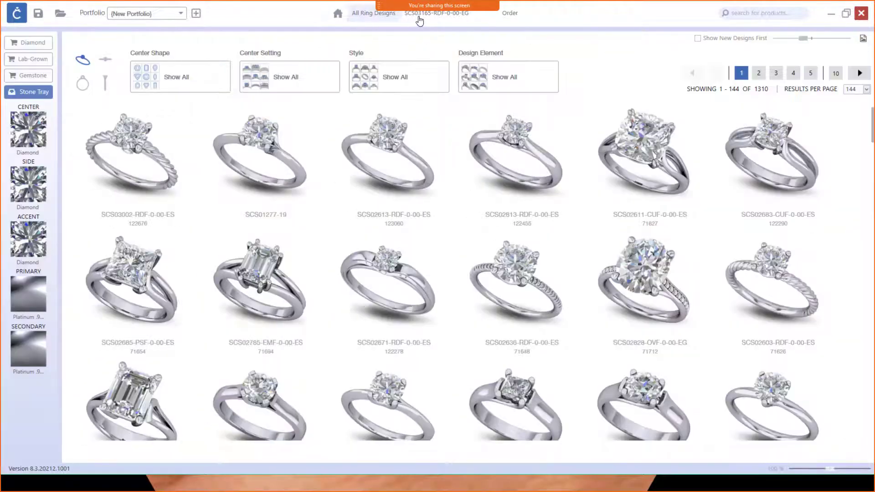
pyautogui.click(419, 17)
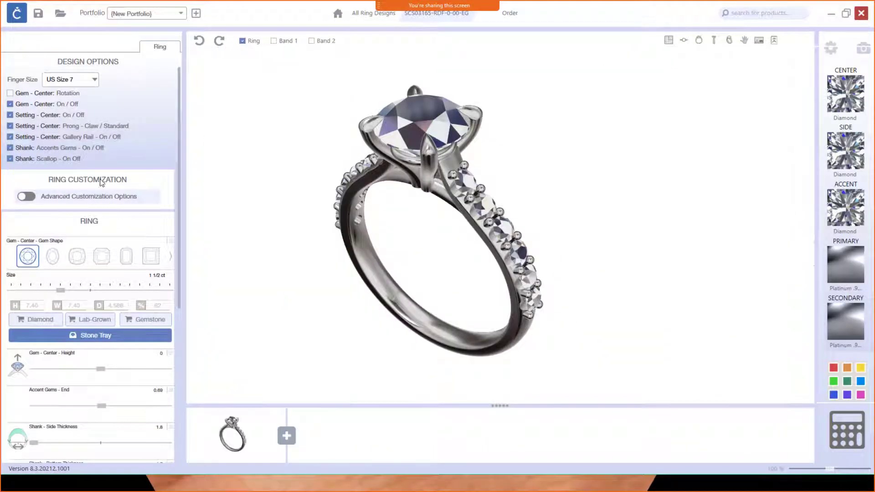
# - Change the ring's center gem shape to pear
pyautogui.click(172, 261)
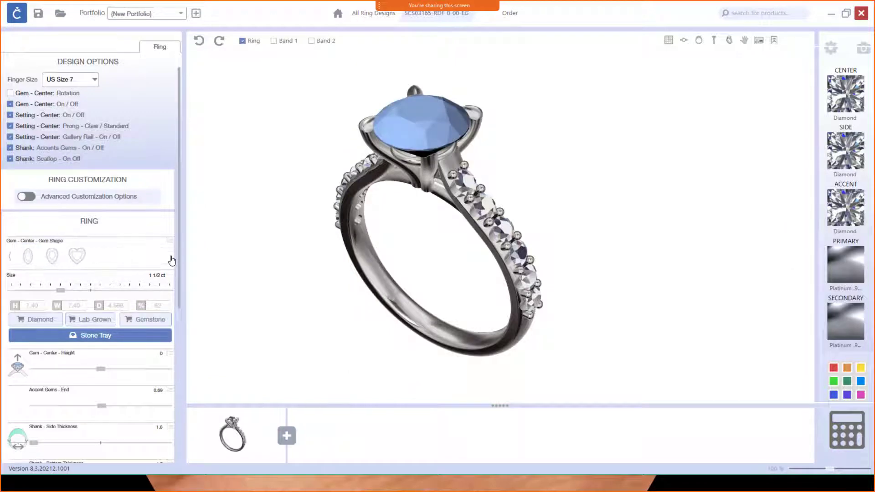
pyautogui.click(52, 261)
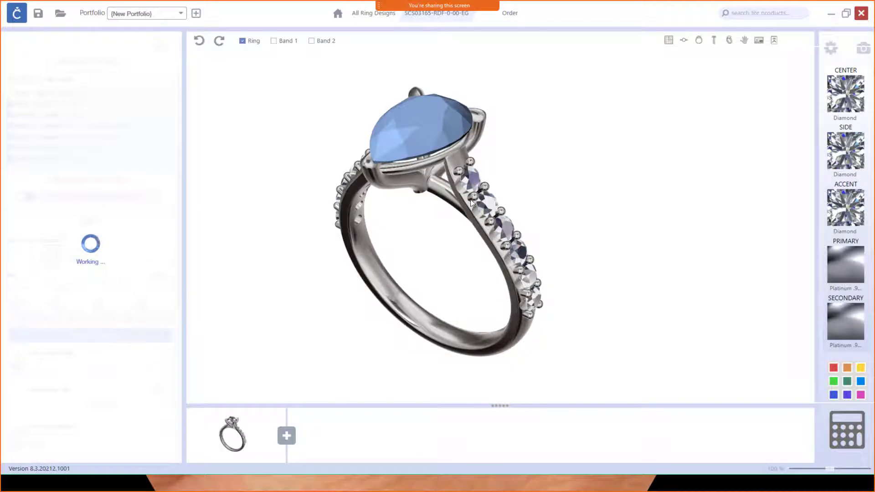
pyautogui.moveTo(468, 186); pyautogui.dragTo(669, 133)
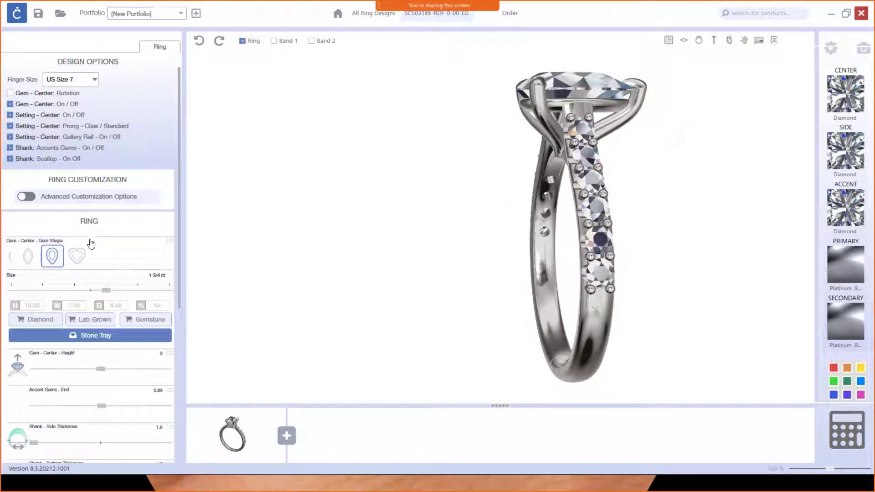
# - Turn on the advanced customization options and set the shank gems size to .02 ct
pyautogui.scroll(-3, 82, 297)
pyautogui.scroll(3, 80, 264)
pyautogui.click(27, 197)
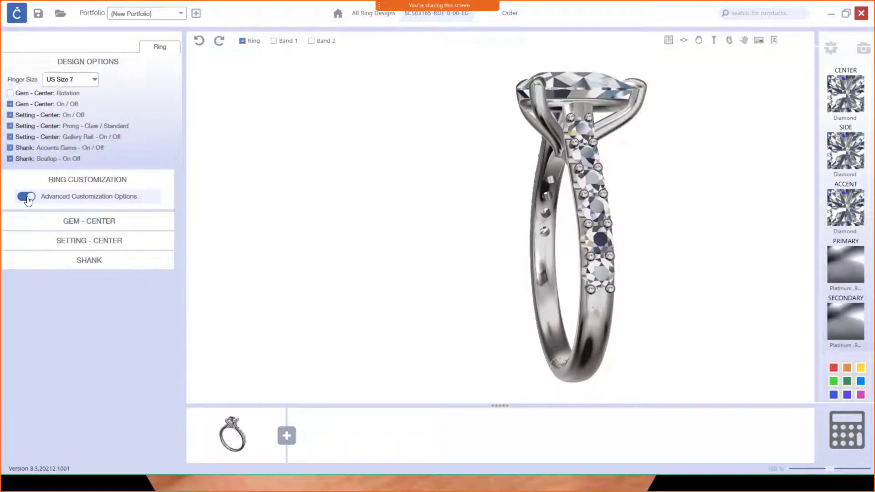
pyautogui.click(86, 263)
pyautogui.scroll(-1, 100, 289)
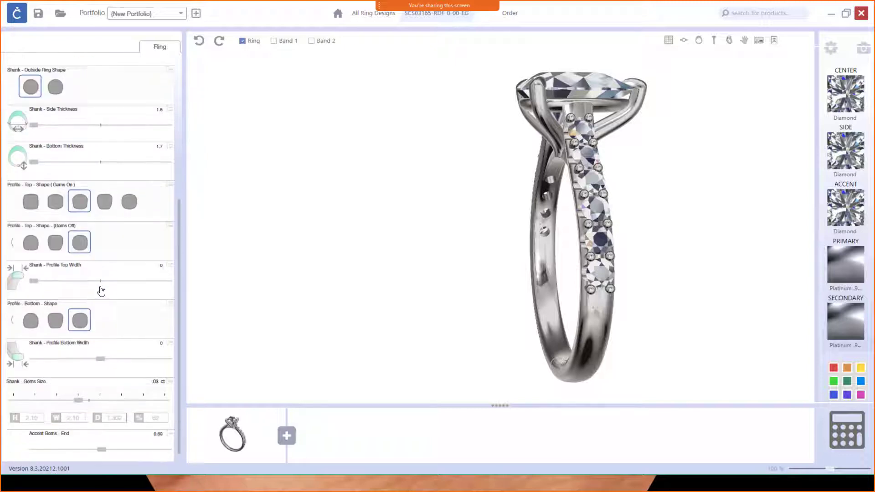
pyautogui.moveTo(78, 401); pyautogui.dragTo(22, 411)
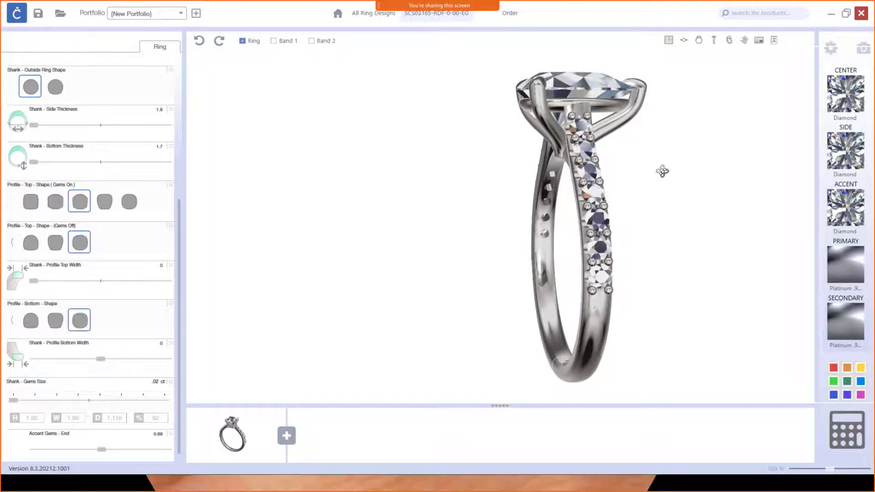
# - Preview matching Band 1 and Band 2 on both sides of the ring, and hide both again
pyautogui.moveTo(662, 172); pyautogui.dragTo(446, 297)
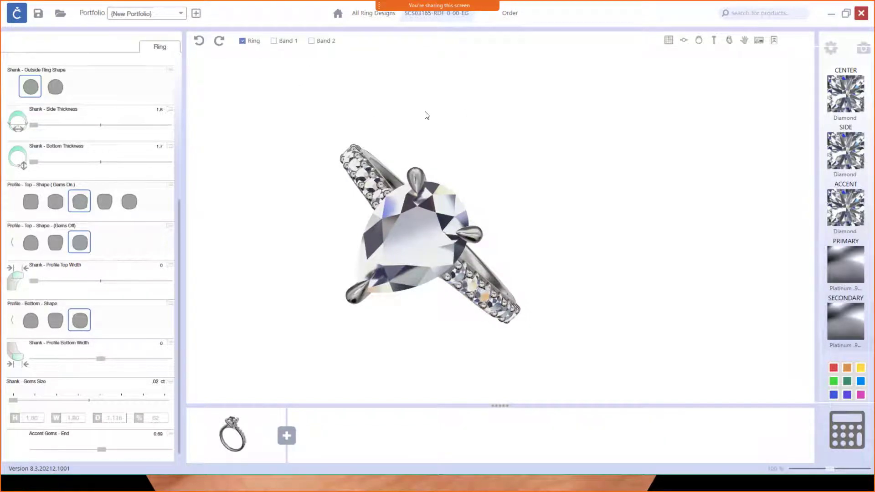
pyautogui.moveTo(470, 218); pyautogui.dragTo(436, 111)
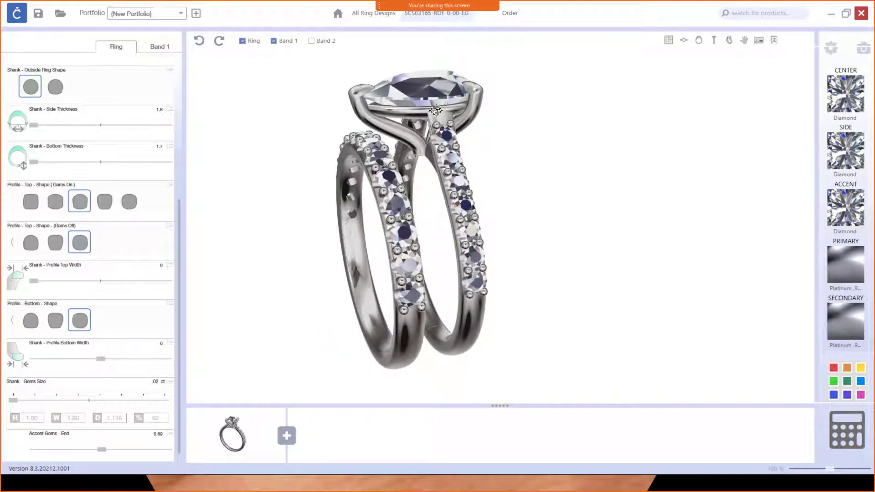
pyautogui.click(312, 42)
pyautogui.moveTo(489, 119); pyautogui.dragTo(478, 158)
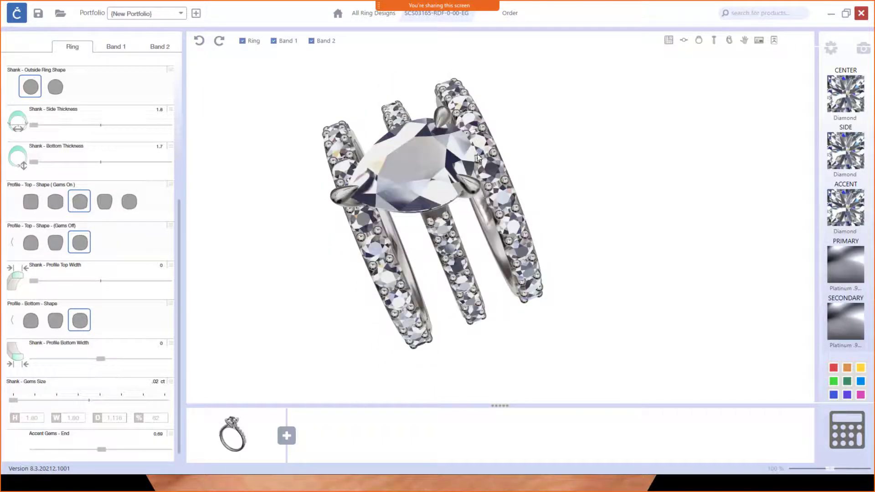
pyautogui.click(312, 41)
pyautogui.click(274, 41)
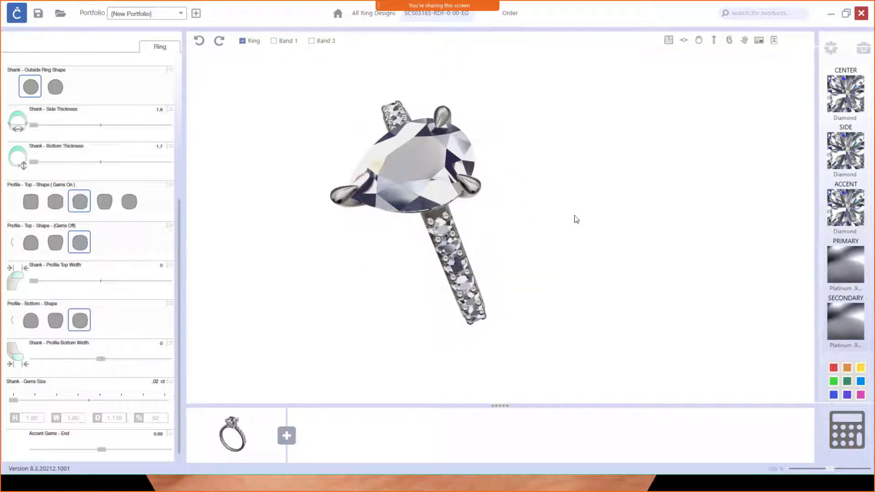
# - Add the V-shaped band CP-SH-129 from the Shanks category of the part library to the design
pyautogui.moveTo(493, 288); pyautogui.dragTo(481, 196)
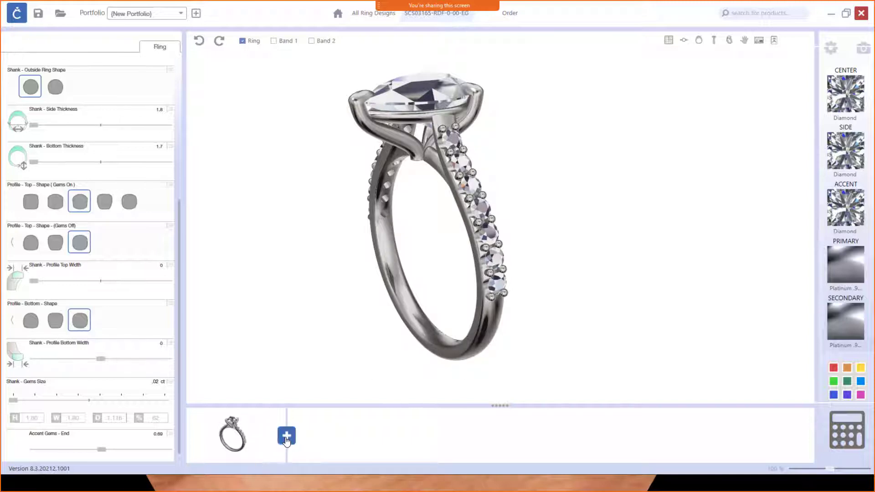
pyautogui.click(287, 438)
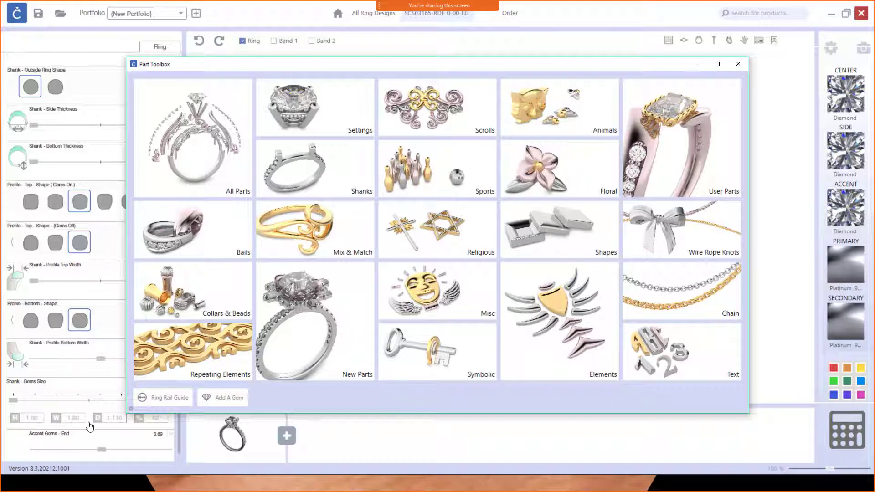
pyautogui.click(307, 171)
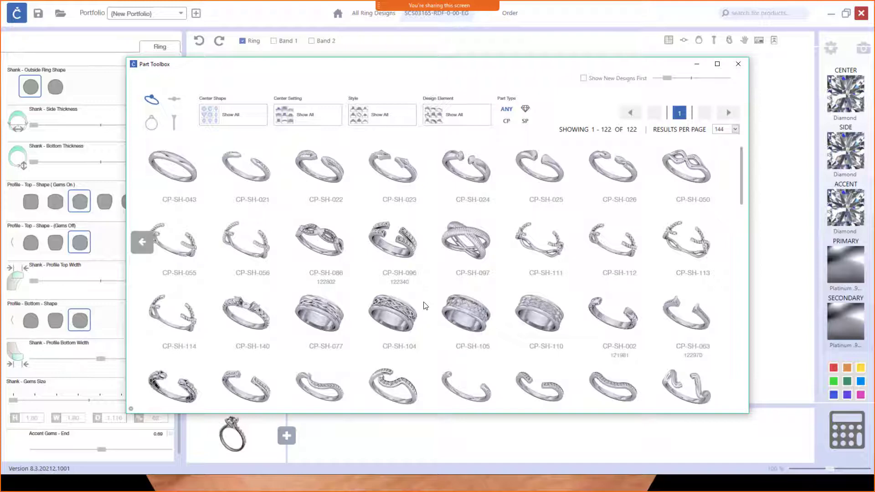
pyautogui.scroll(-4, 425, 305)
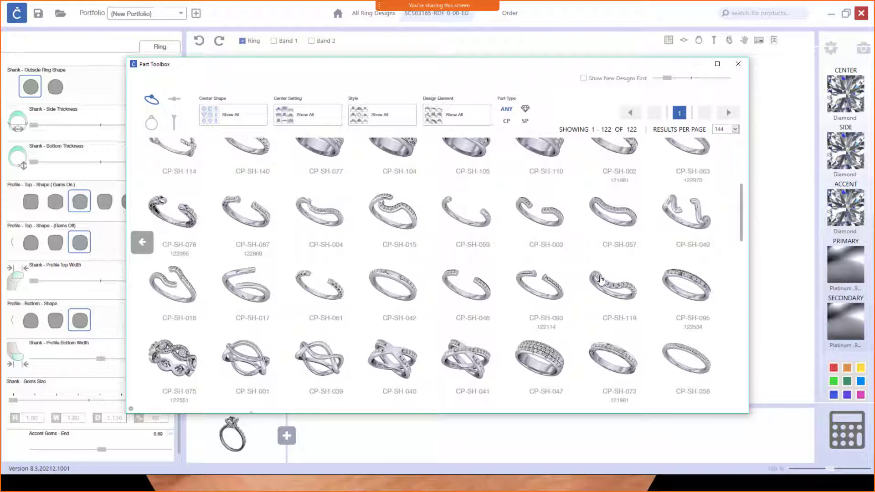
pyautogui.scroll(3, 498, 258)
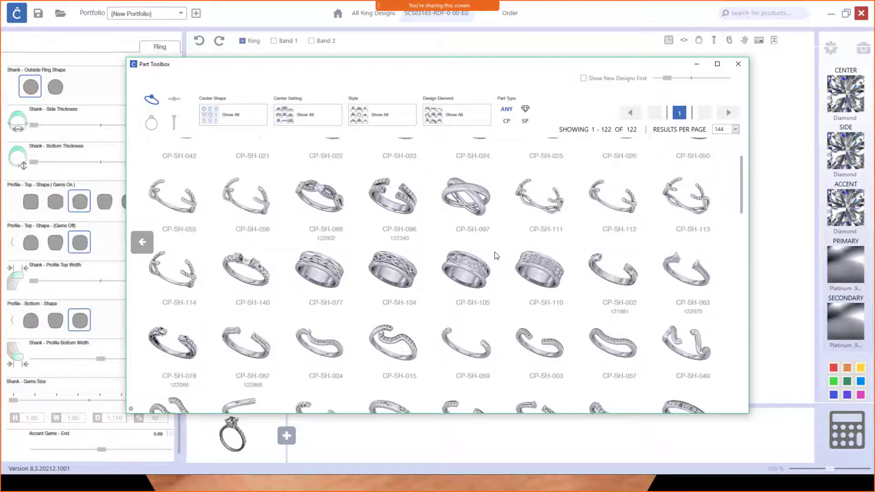
pyautogui.scroll(1, 497, 256)
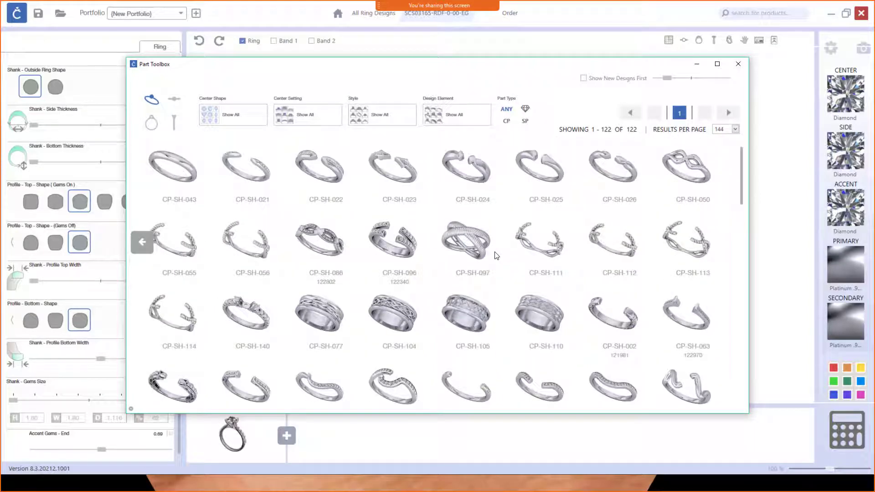
pyautogui.scroll(-8, 496, 256)
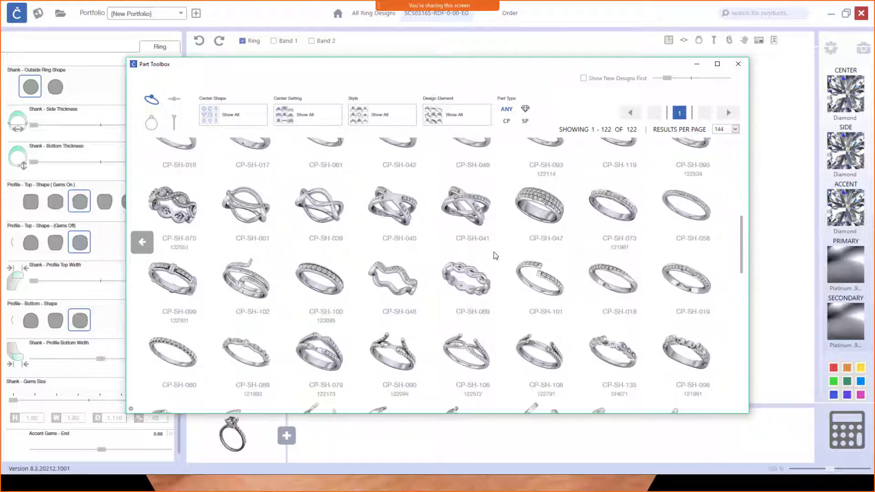
pyautogui.scroll(-1, 494, 255)
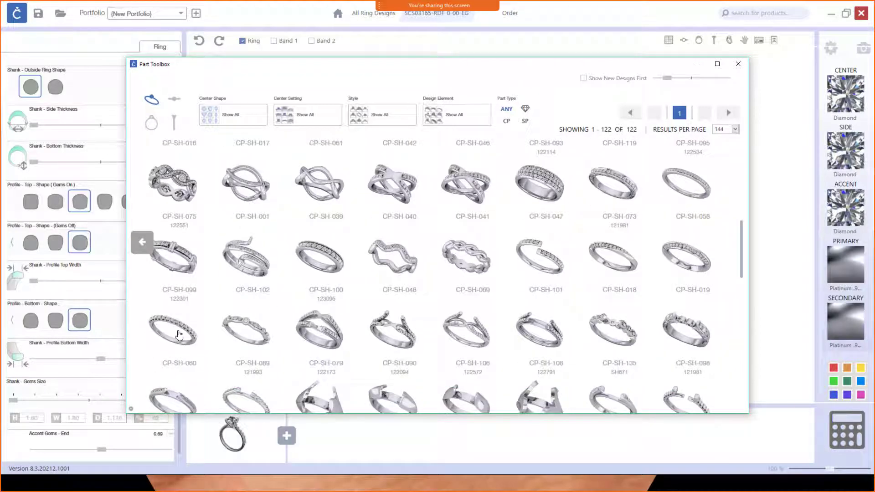
pyautogui.scroll(-5, 236, 328)
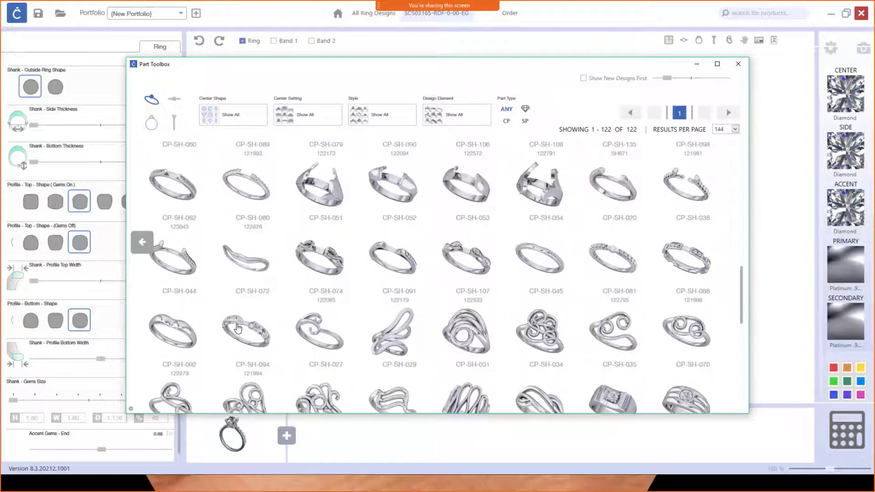
pyautogui.scroll(-5, 238, 328)
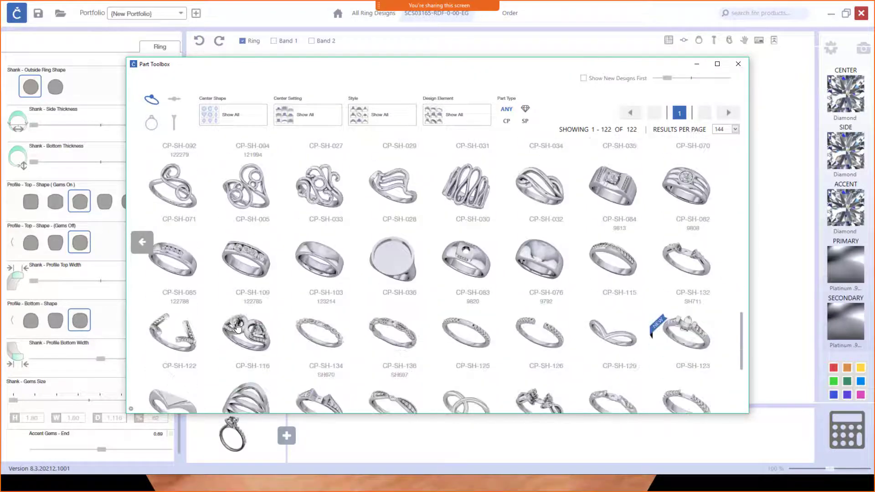
pyautogui.scroll(-1, 237, 327)
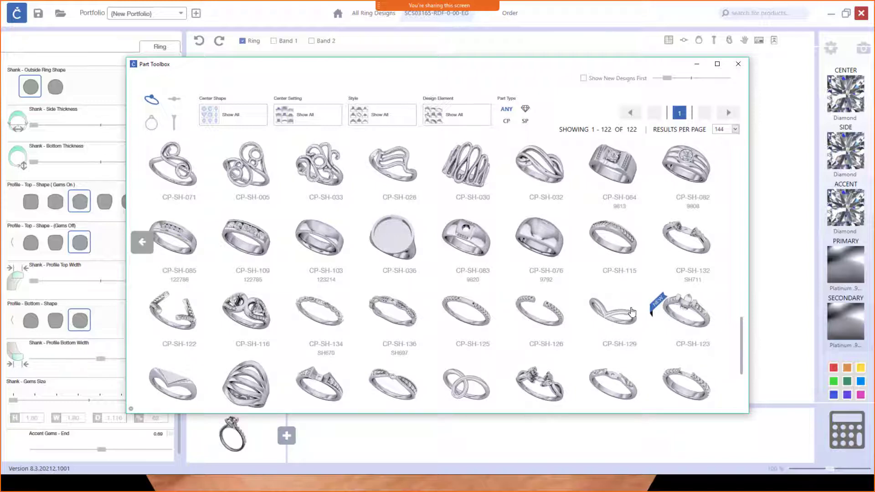
pyautogui.click(599, 312)
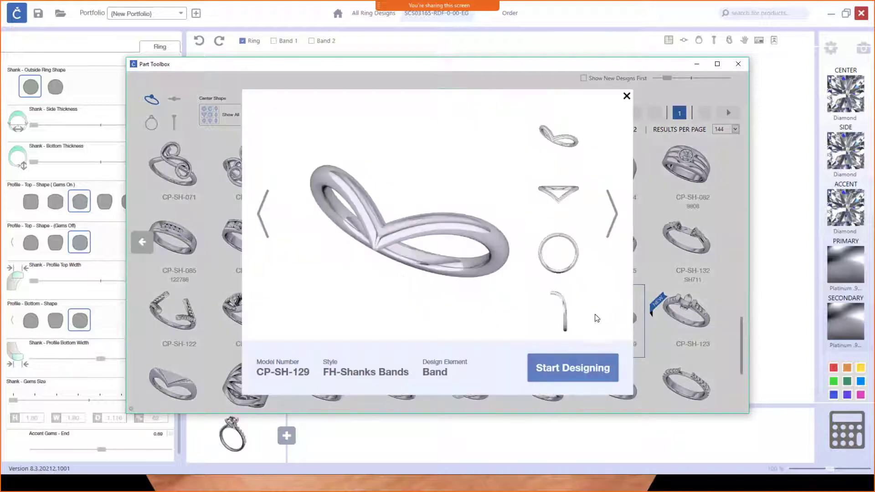
pyautogui.click(589, 370)
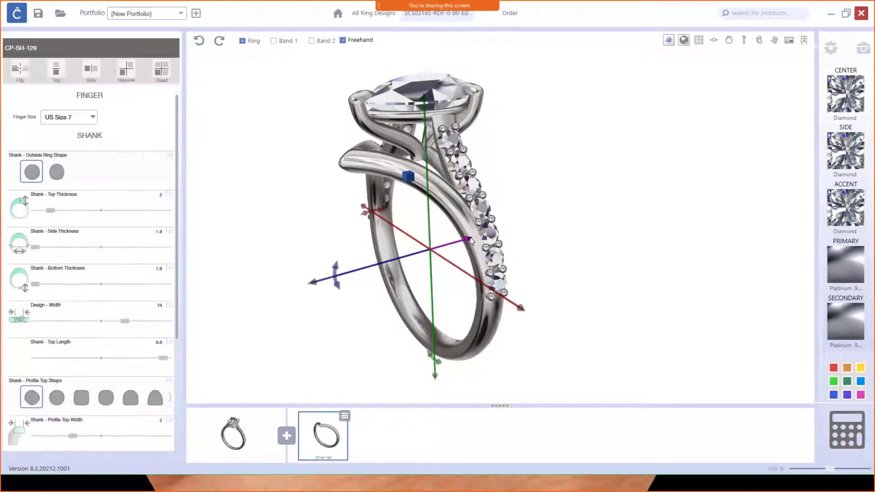
# - Move the V-shaped band along the finger axis until it sits beside the ring's shank, and view the set from above
pyautogui.moveTo(573, 274)
pyautogui.mouseDown()
pyautogui.moveTo(566, 306)
pyautogui.moveTo(585, 341)
pyautogui.moveTo(637, 348)
pyautogui.moveTo(644, 360)
pyautogui.moveTo(617, 328)
pyautogui.moveTo(526, 279)
pyautogui.moveTo(506, 280)
pyautogui.mouseUp()
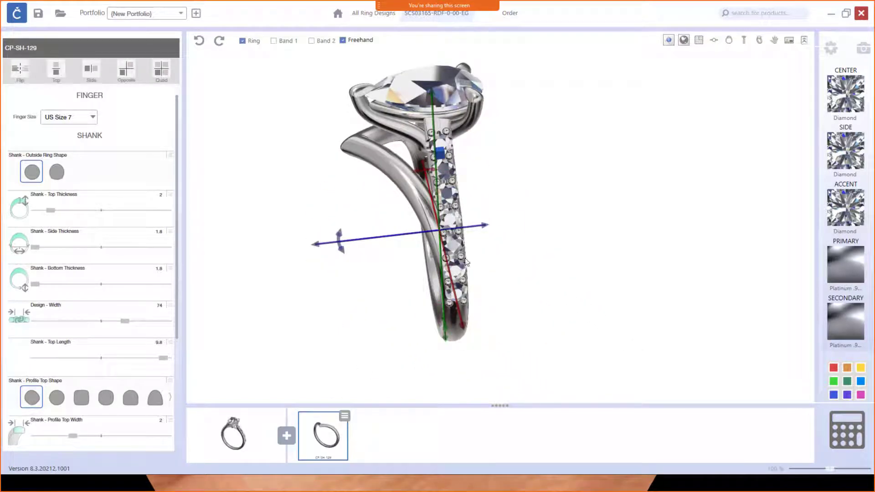
pyautogui.moveTo(488, 229); pyautogui.dragTo(464, 231)
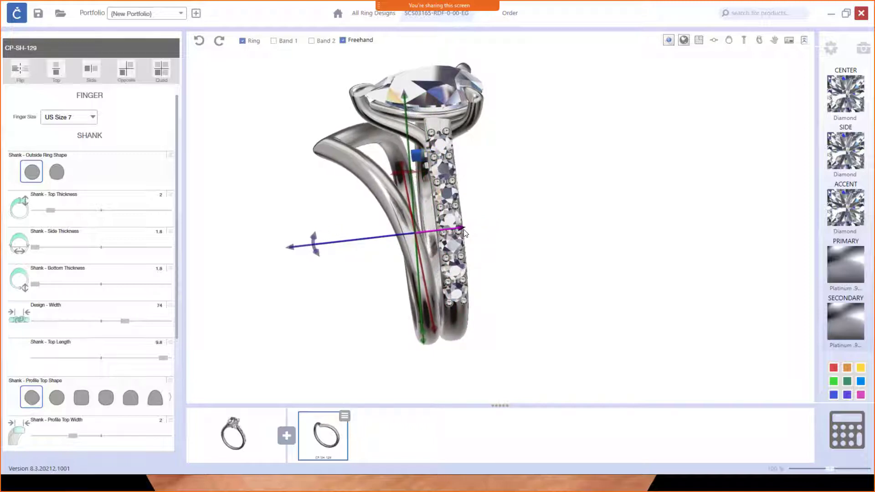
pyautogui.moveTo(466, 292); pyautogui.dragTo(583, 401, button='right')
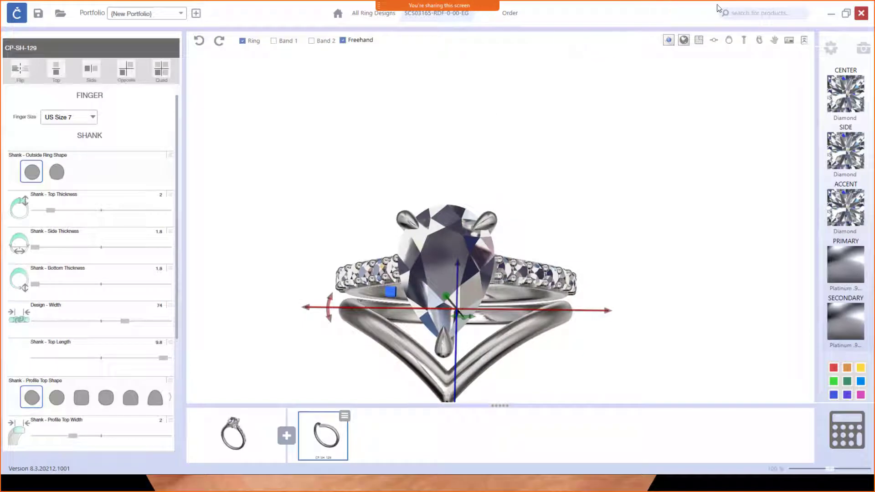
pyautogui.click(716, 42)
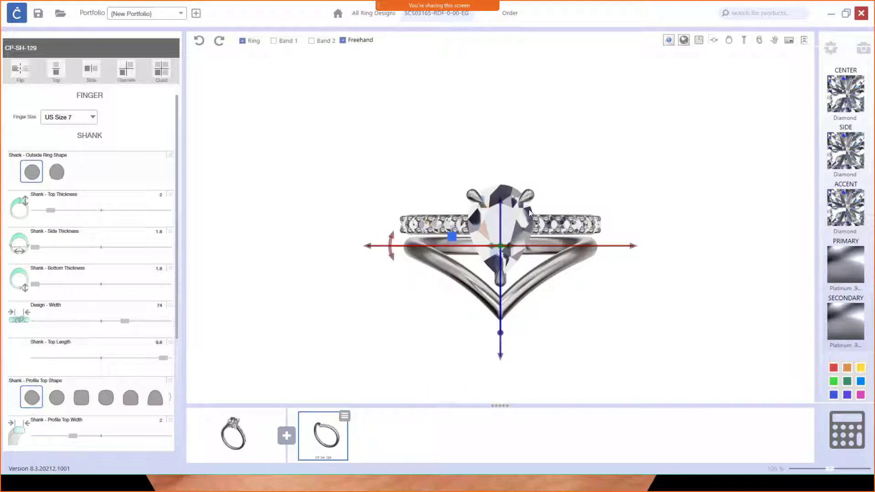
# - Set the Shank Top Length of the V-shaped band to 8.3 and check its fit against the center stone from the side
pyautogui.scroll(2, 505, 249)
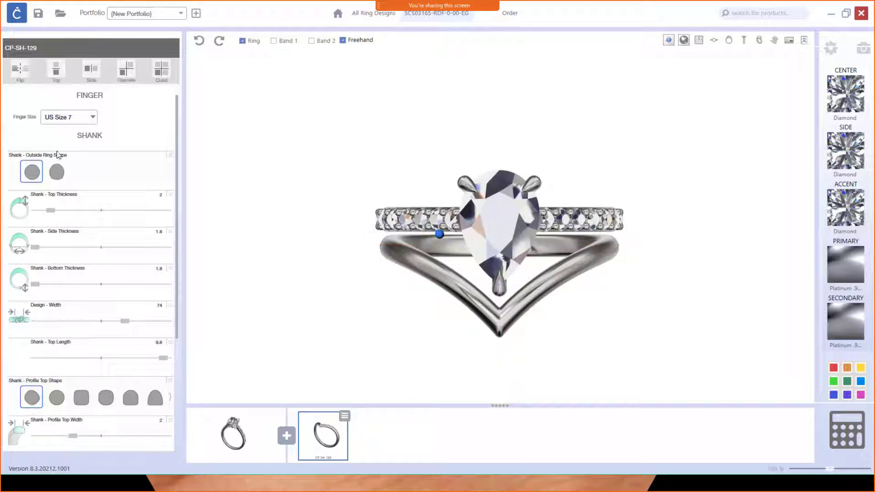
pyautogui.scroll(-3, 72, 322)
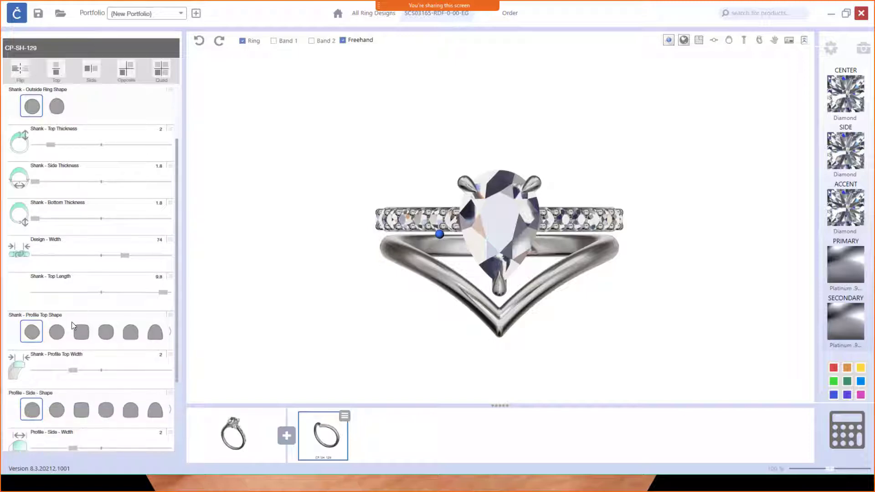
pyautogui.scroll(2, 72, 323)
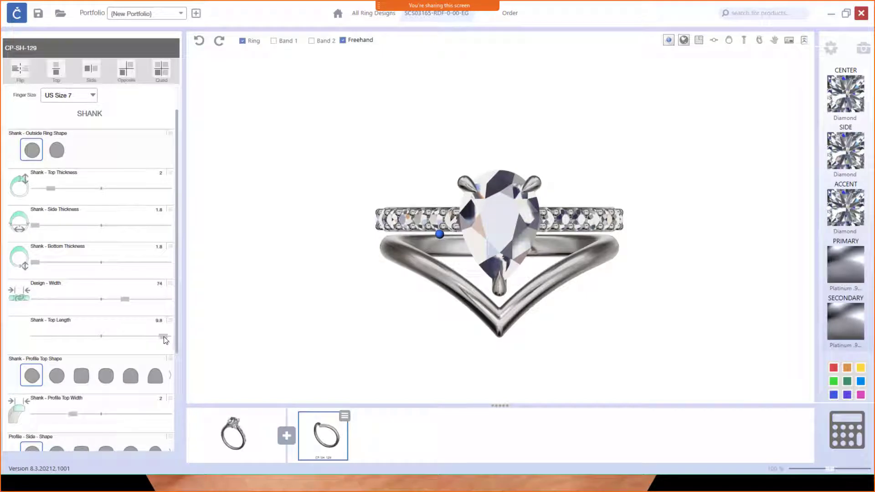
pyautogui.moveTo(163, 340); pyautogui.dragTo(133, 342)
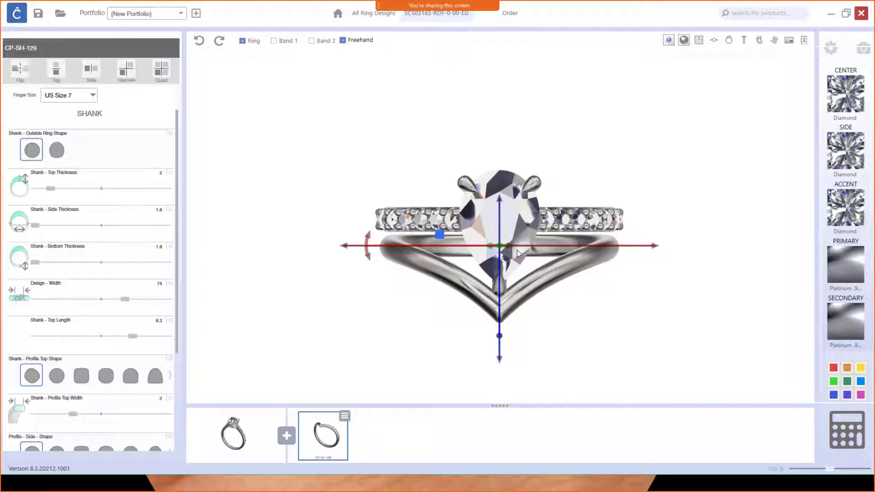
pyautogui.moveTo(591, 341); pyautogui.dragTo(562, 326, button='right')
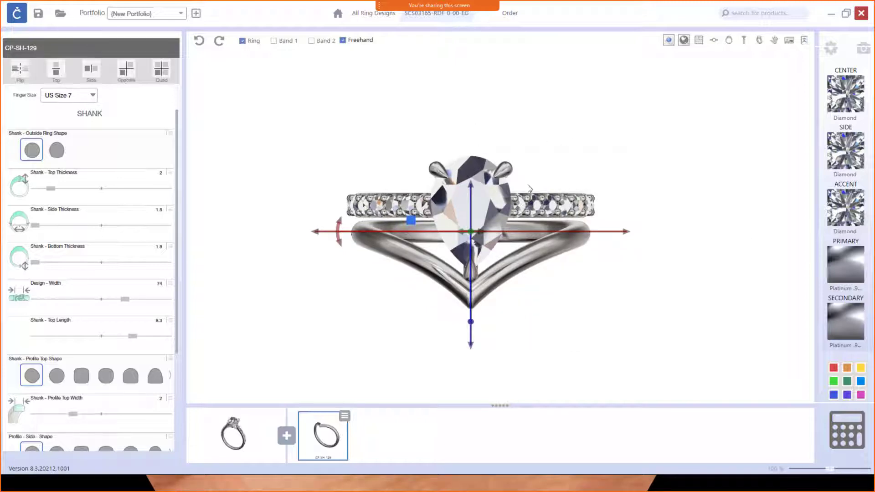
pyautogui.click(761, 45)
pyautogui.moveTo(487, 148); pyautogui.dragTo(470, 134)
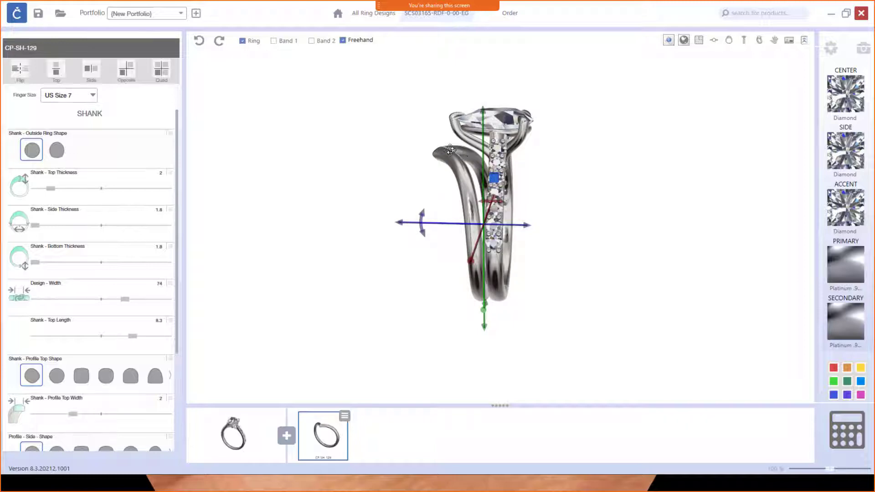
pyautogui.moveTo(451, 150); pyautogui.dragTo(583, 273)
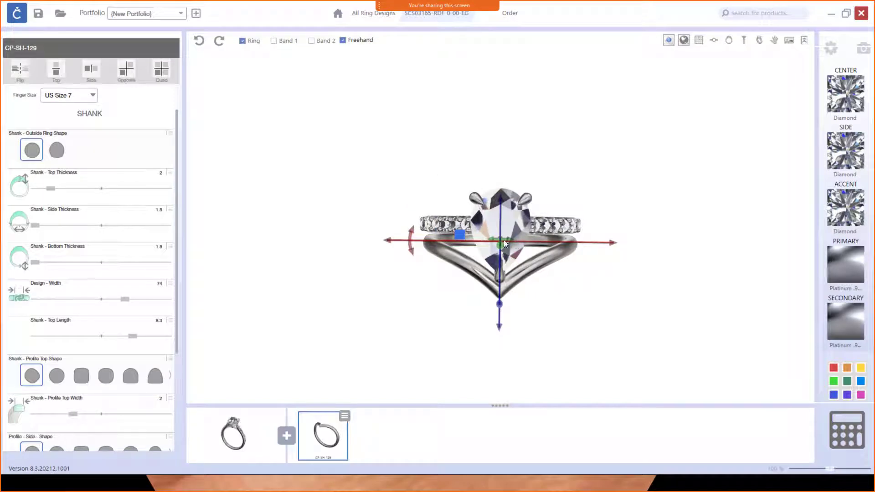
pyautogui.click(363, 237)
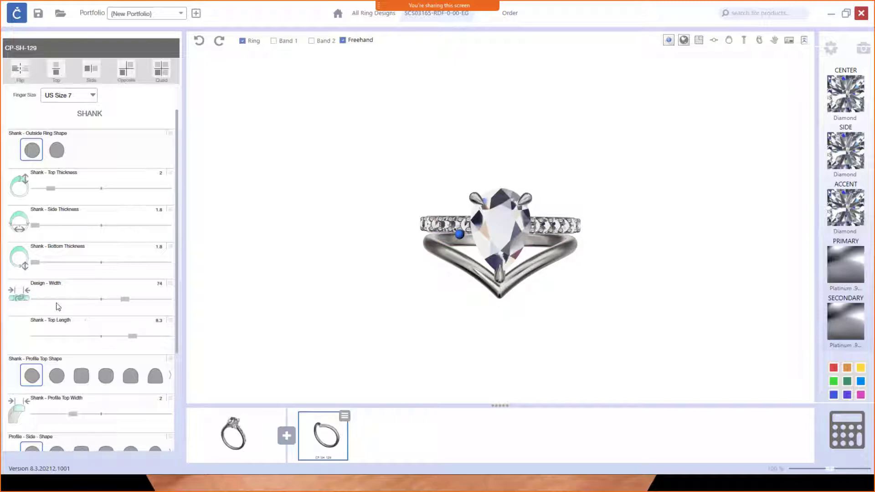
# - Set the Design Width of the V-shaped band to 40 and view the band's curve from the side
pyautogui.click(459, 234)
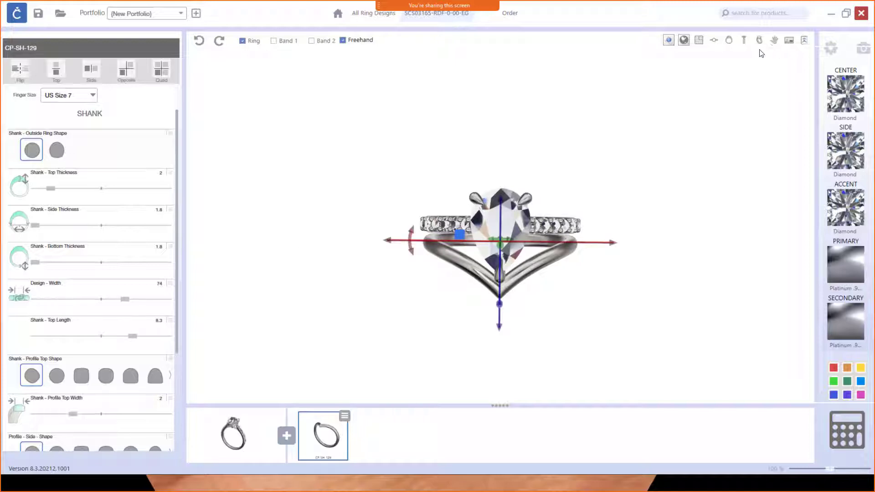
pyautogui.click(714, 42)
pyautogui.scroll(3, 504, 250)
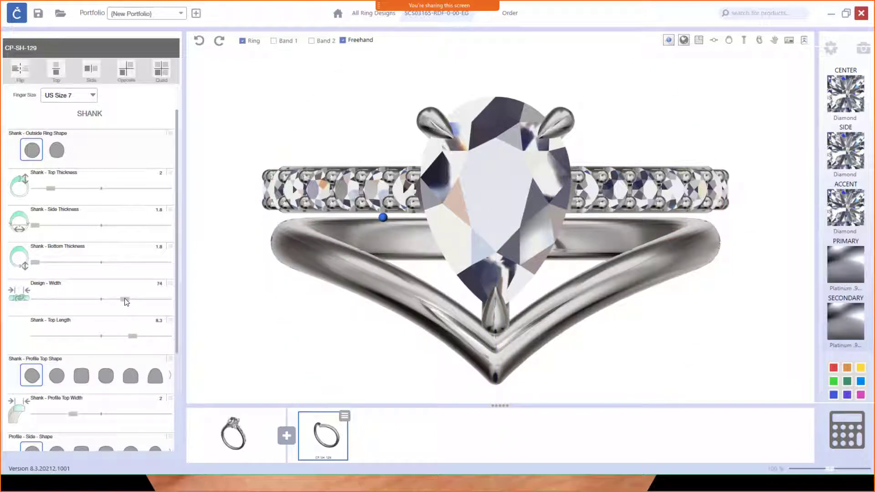
pyautogui.moveTo(127, 302); pyautogui.dragTo(177, 300)
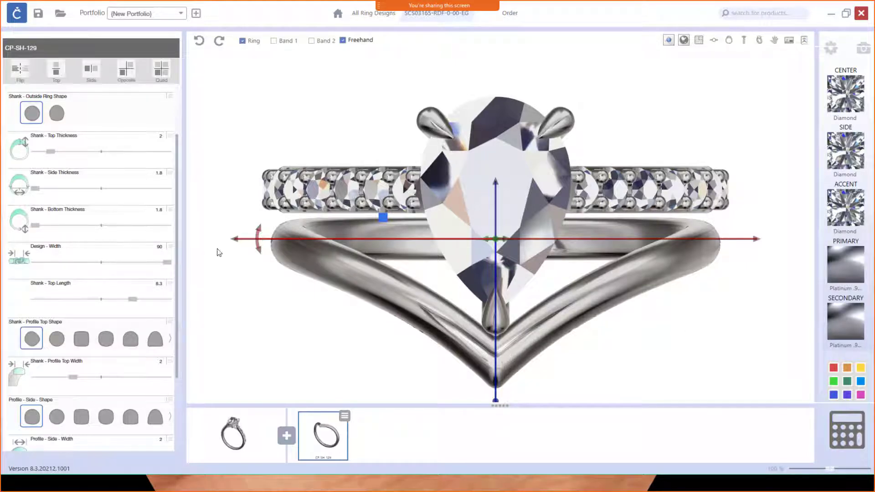
pyautogui.moveTo(167, 264); pyautogui.dragTo(40, 264)
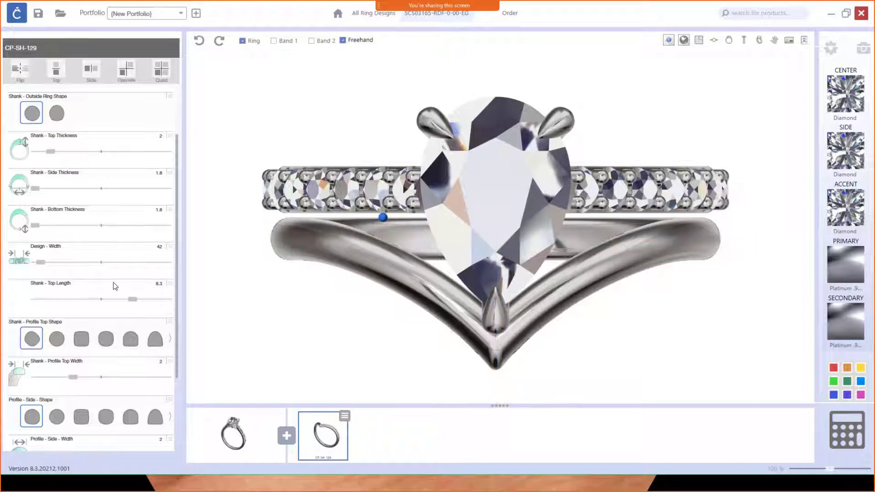
pyautogui.moveTo(38, 262); pyautogui.dragTo(27, 263)
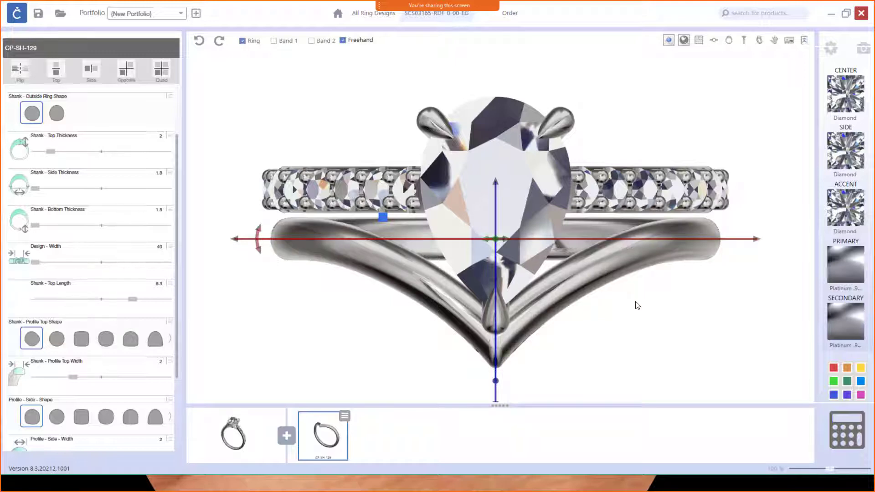
pyautogui.moveTo(635, 327); pyautogui.dragTo(634, 303, button='middle')
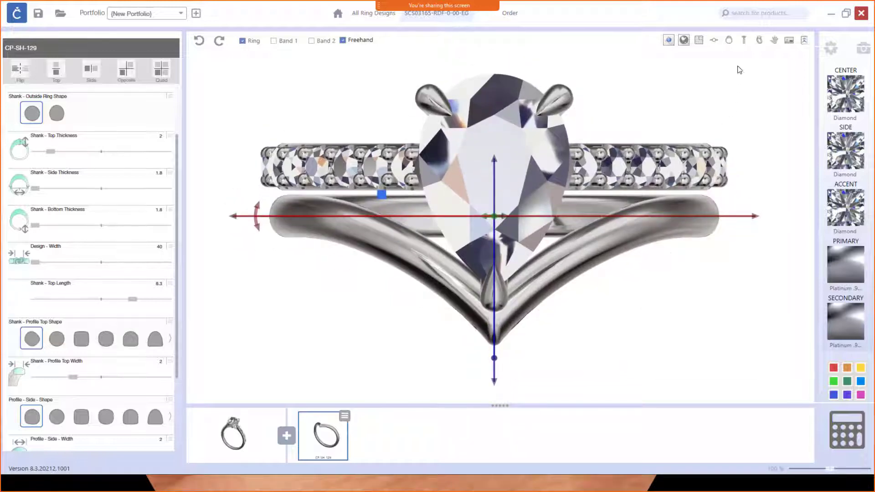
pyautogui.click(759, 40)
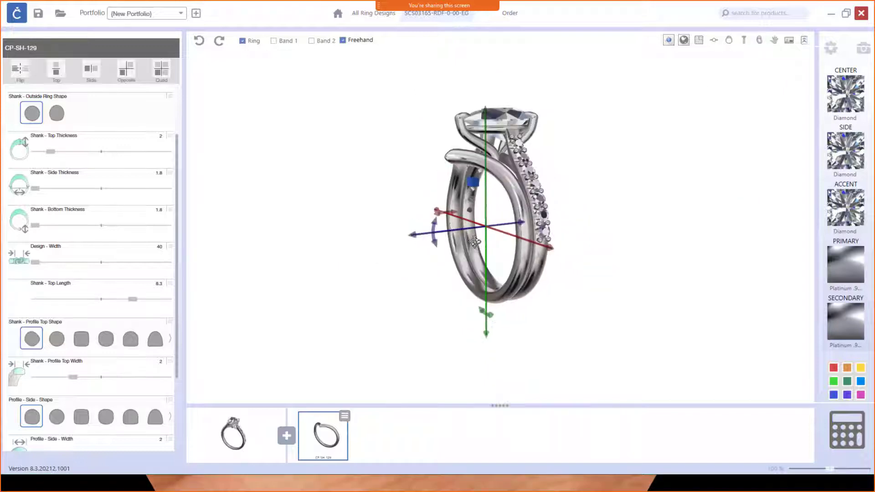
pyautogui.moveTo(475, 242); pyautogui.dragTo(571, 361)
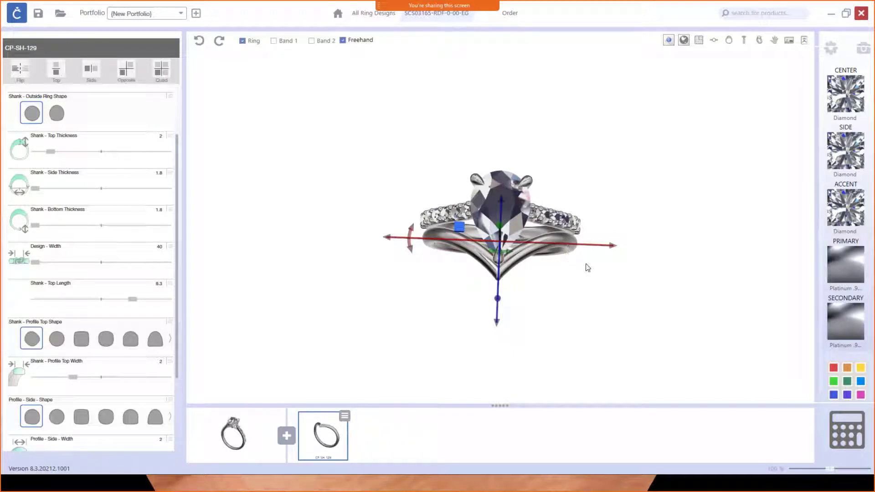
# - Inspect the ring set closely and preview it on a woman's hand with Design Try On, keeping the default skin tone and nail color
pyautogui.scroll(3, 514, 257)
pyautogui.moveTo(543, 274); pyautogui.dragTo(424, 221, button='right')
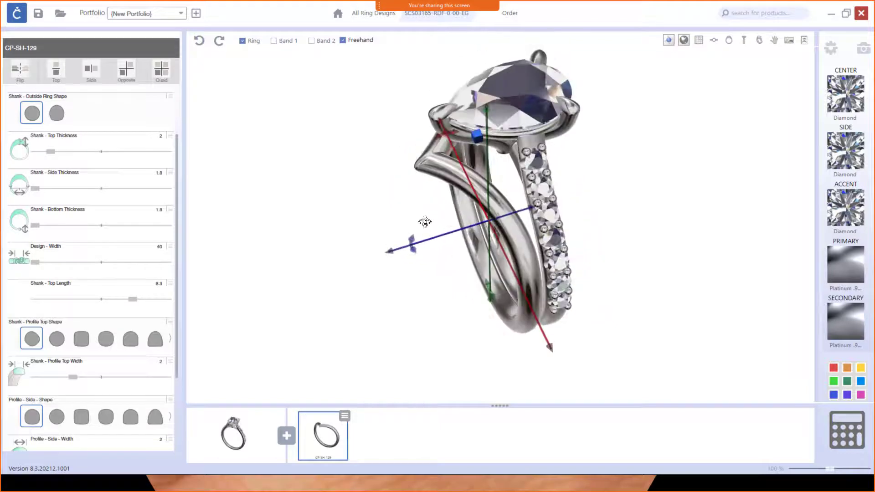
pyautogui.moveTo(434, 182); pyautogui.dragTo(402, 234, button='right')
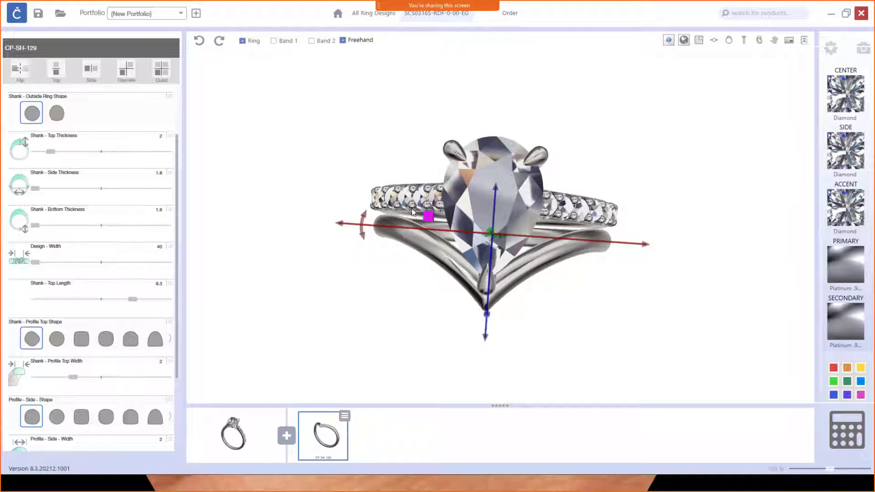
pyautogui.click(778, 48)
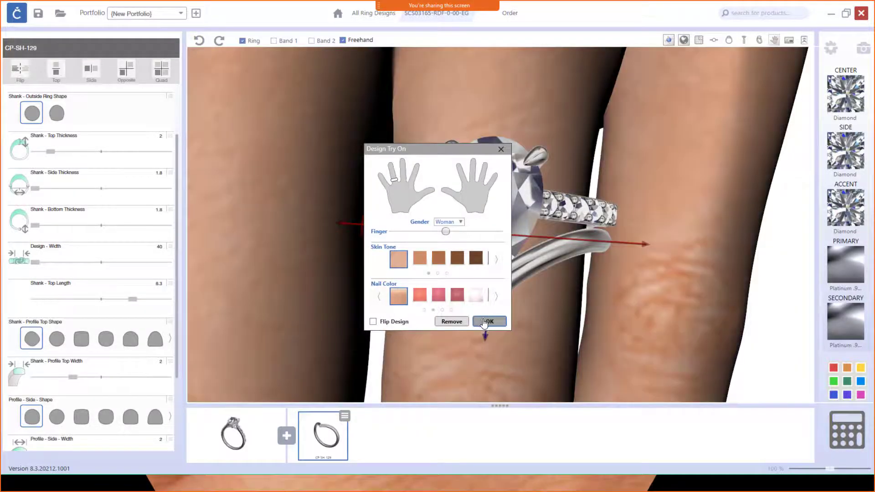
pyautogui.click(485, 323)
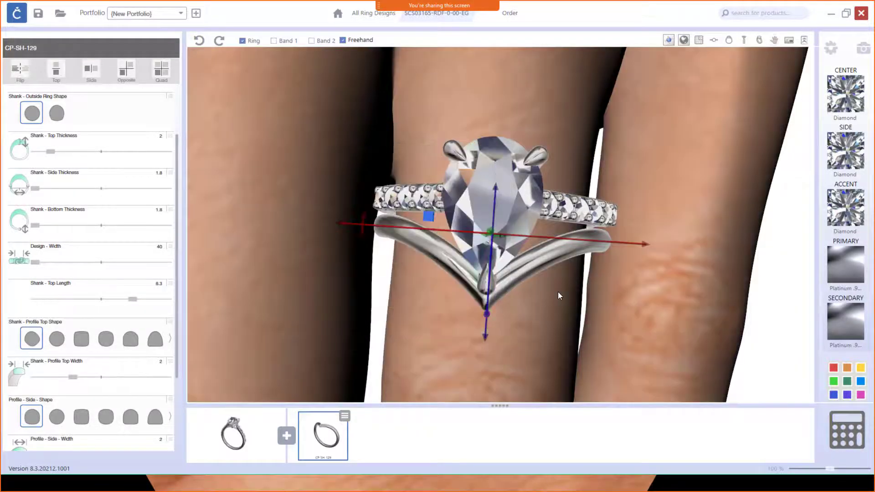
pyautogui.moveTo(558, 294); pyautogui.dragTo(505, 258)
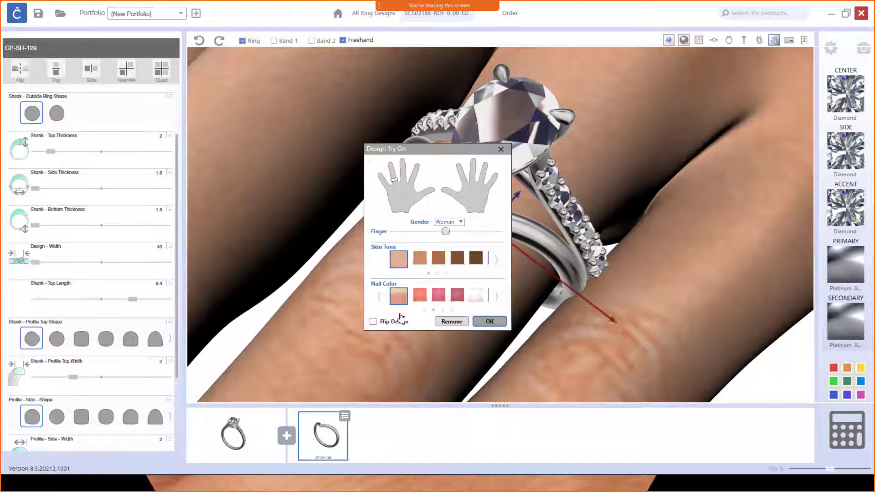
# - Flip the design on the try-on hand to examine the opposite orientation, and remove the hand from the scene
pyautogui.click(390, 322)
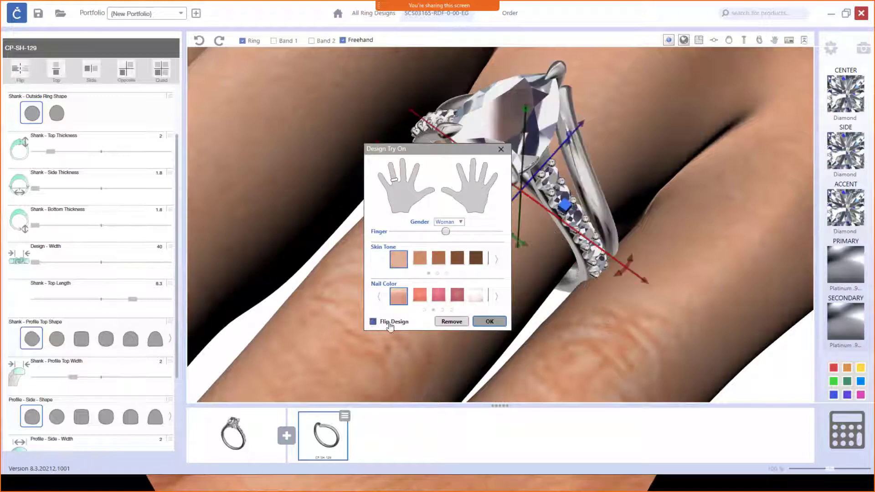
pyautogui.click(489, 322)
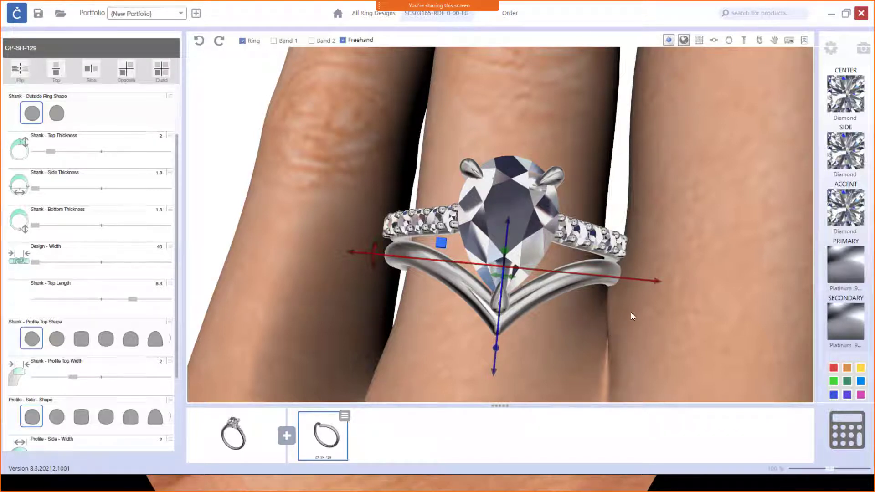
pyautogui.click(773, 45)
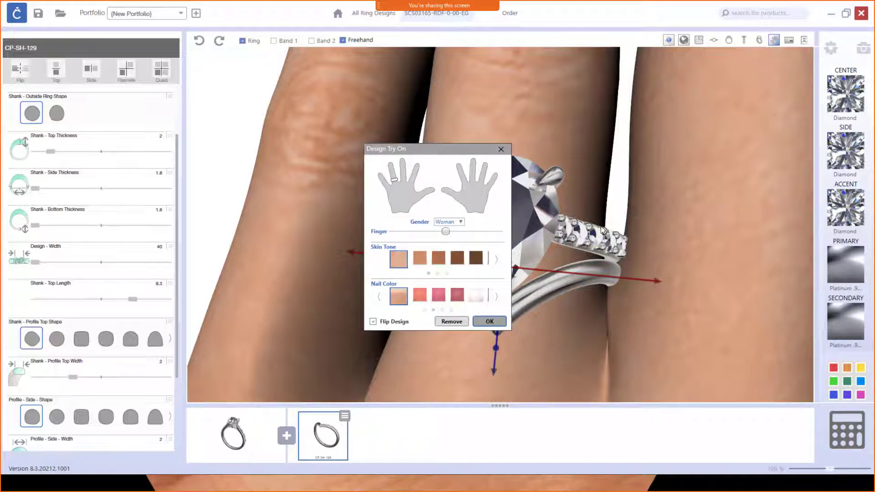
pyautogui.click(459, 323)
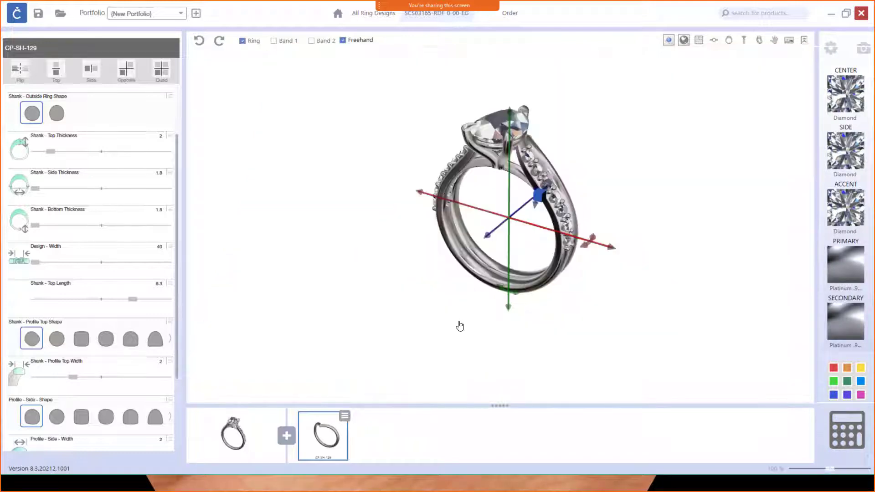
# - Add the single-stone setting CP-SE-016 from the Settings category of the part library to the design
pyautogui.moveTo(578, 172); pyautogui.dragTo(324, 247)
pyautogui.scroll(3, 542, 228)
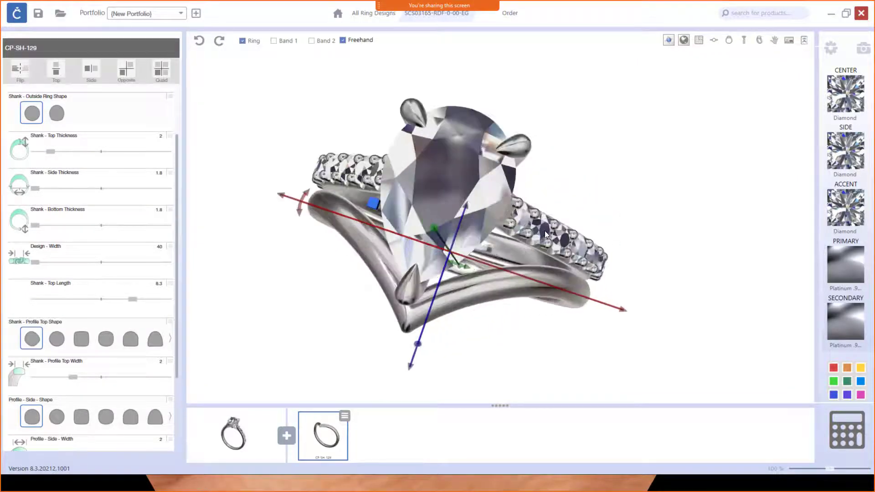
pyautogui.click(285, 438)
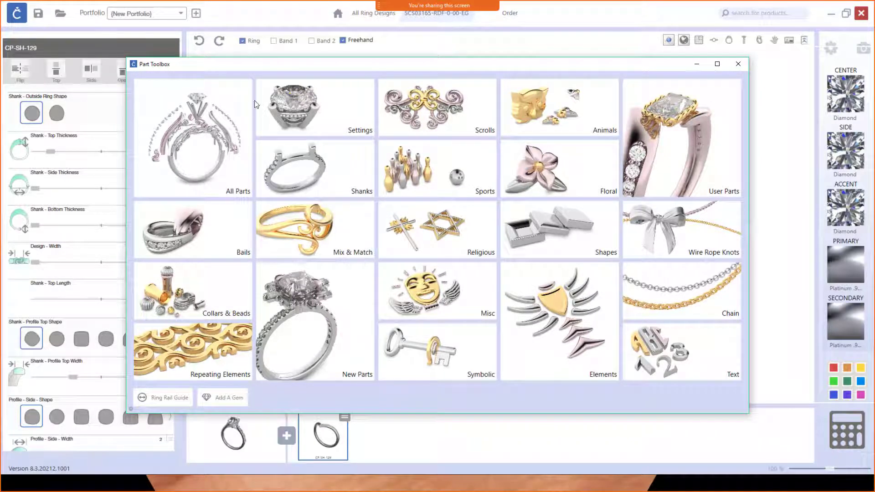
pyautogui.click(292, 108)
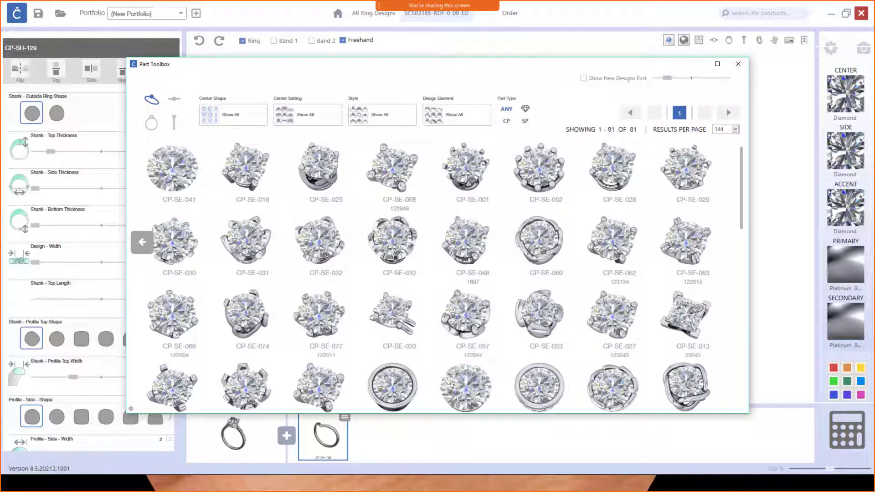
pyautogui.click(247, 173)
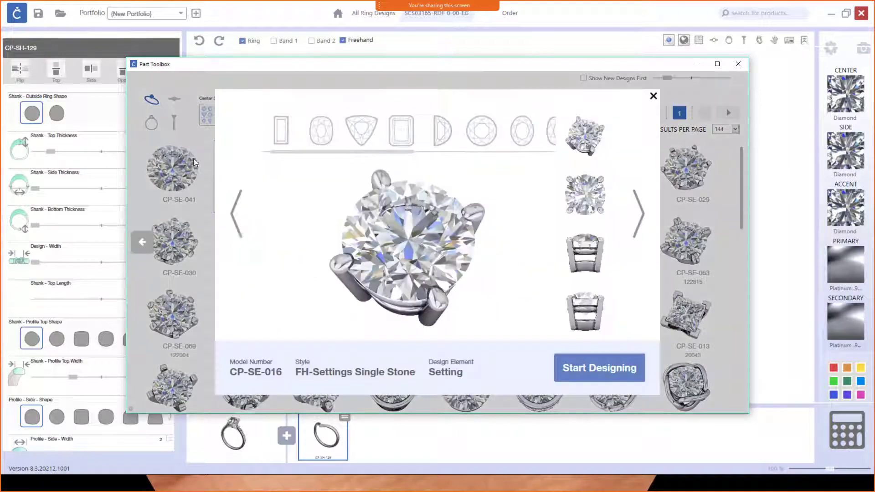
pyautogui.click(600, 369)
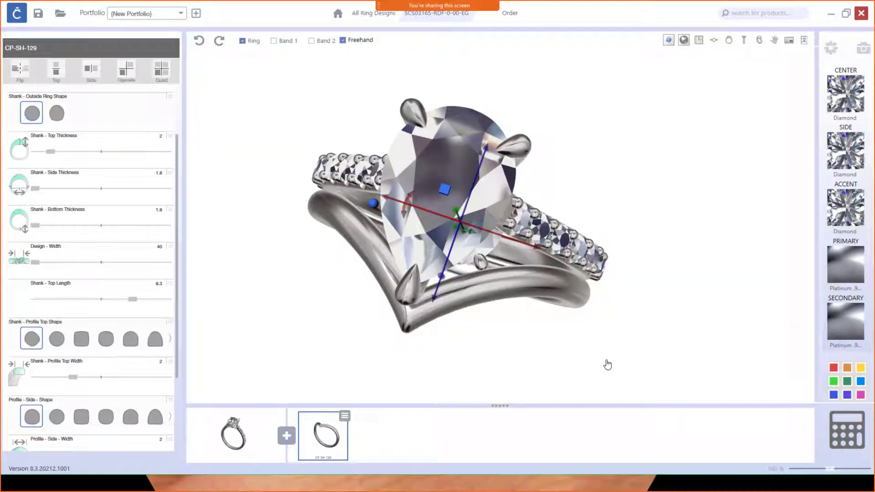
# - Raise the added setting from the ring's center and move it along the finger axis to the V-shaped band's point
pyautogui.moveTo(591, 208); pyautogui.dragTo(561, 126, button='right')
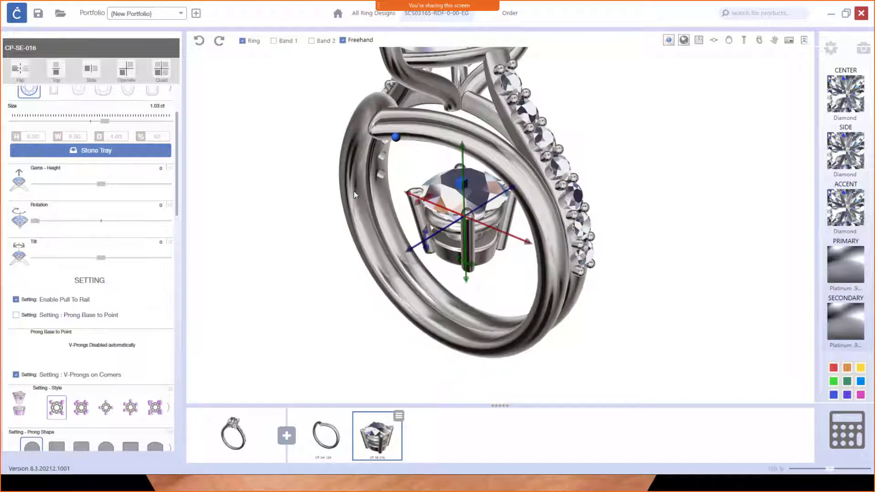
pyautogui.moveTo(466, 276); pyautogui.dragTo(557, 248, button='right')
pyautogui.scroll(-3, 556, 248)
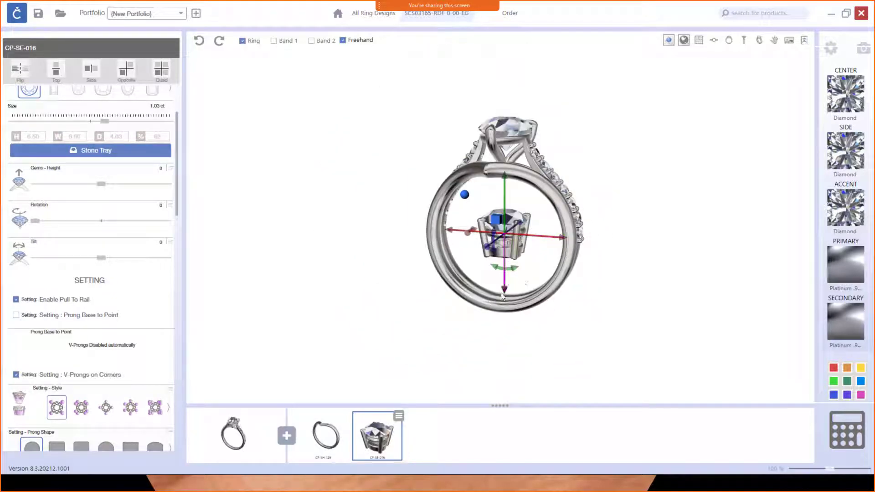
pyautogui.moveTo(504, 291); pyautogui.dragTo(505, 214)
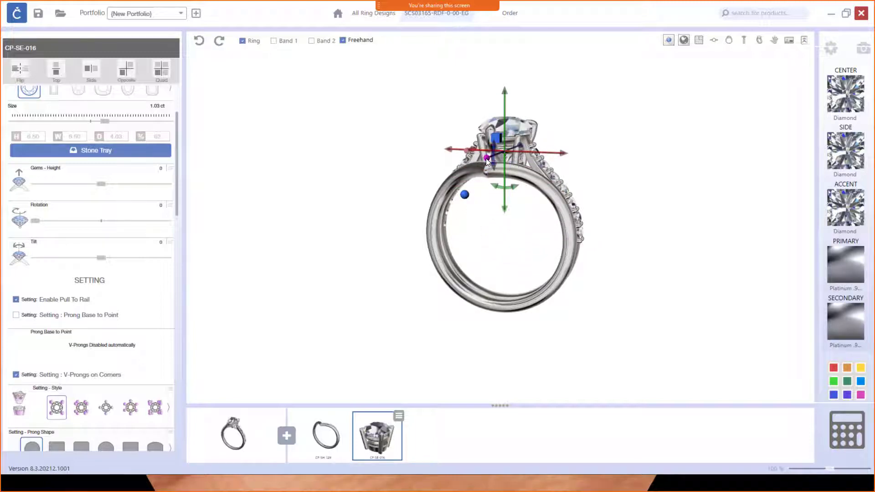
pyautogui.moveTo(486, 157); pyautogui.dragTo(463, 168)
# - Reduce the added setting's gem to the smallest available size
pyautogui.moveTo(501, 196); pyautogui.dragTo(536, 294, button='right')
pyautogui.click(235, 221)
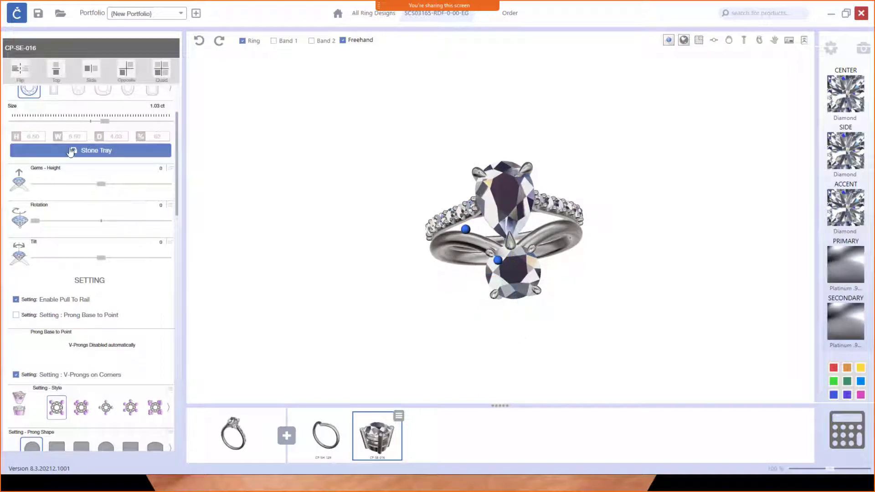
pyautogui.scroll(2, 101, 193)
pyautogui.moveTo(104, 181); pyautogui.dragTo(9, 180)
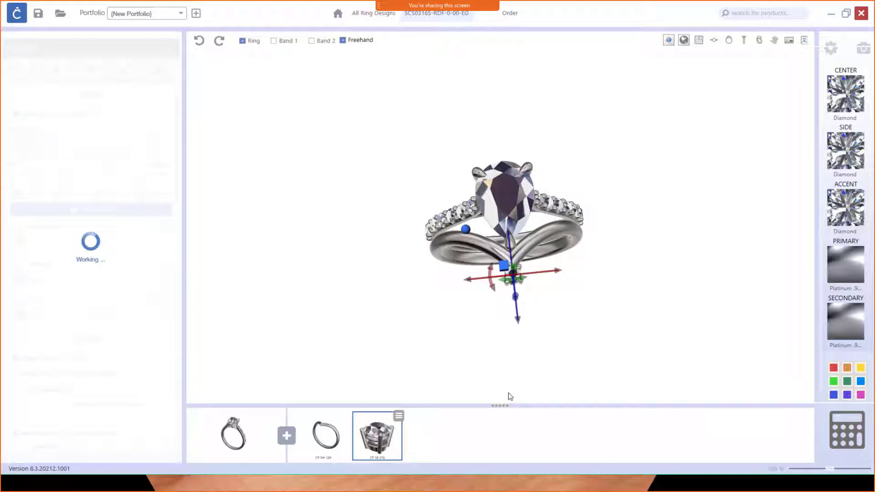
# - Move the small round setting closer to the center stone and lower it onto the V-shaped band's point
pyautogui.moveTo(521, 323); pyautogui.dragTo(517, 307)
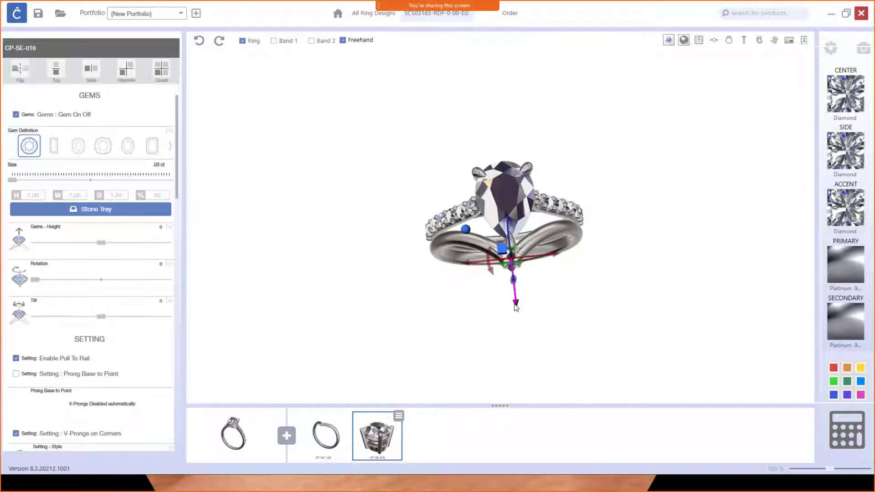
pyautogui.scroll(5, 513, 275)
pyautogui.moveTo(530, 291); pyautogui.dragTo(401, 169, button='right')
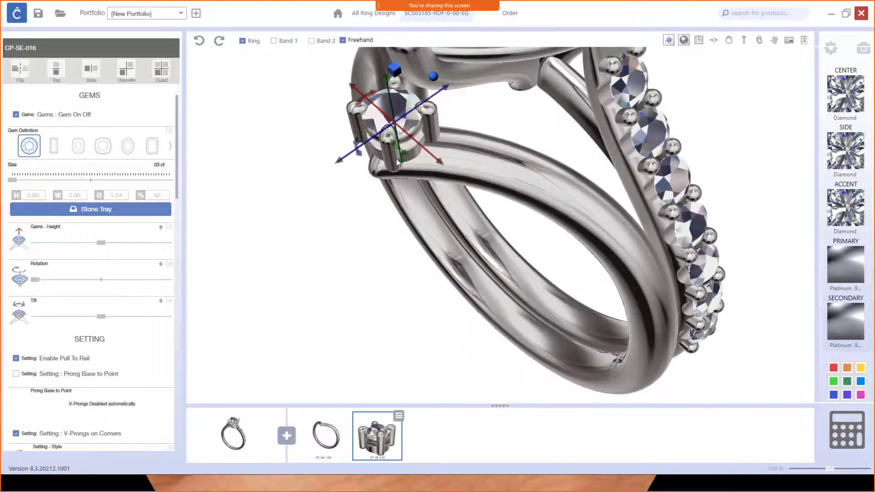
pyautogui.moveTo(382, 78); pyautogui.dragTo(382, 116)
pyautogui.moveTo(381, 115); pyautogui.dragTo(447, 217, button='right')
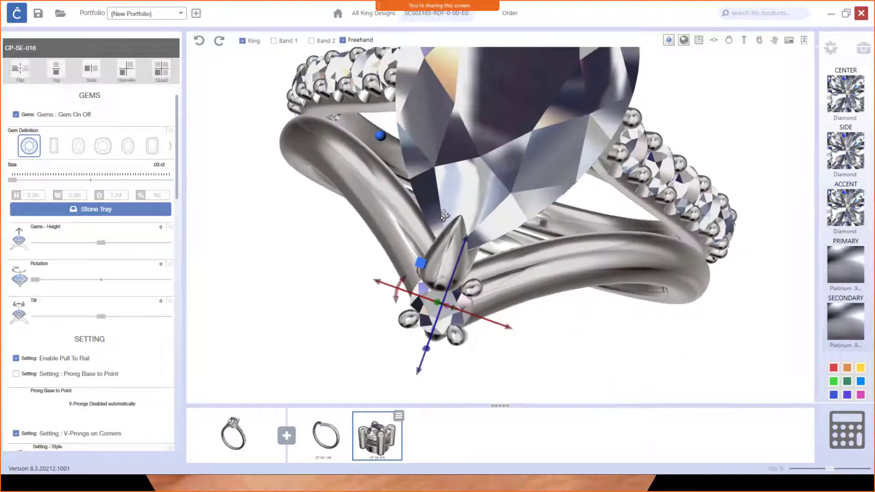
pyautogui.scroll(-2, 446, 216)
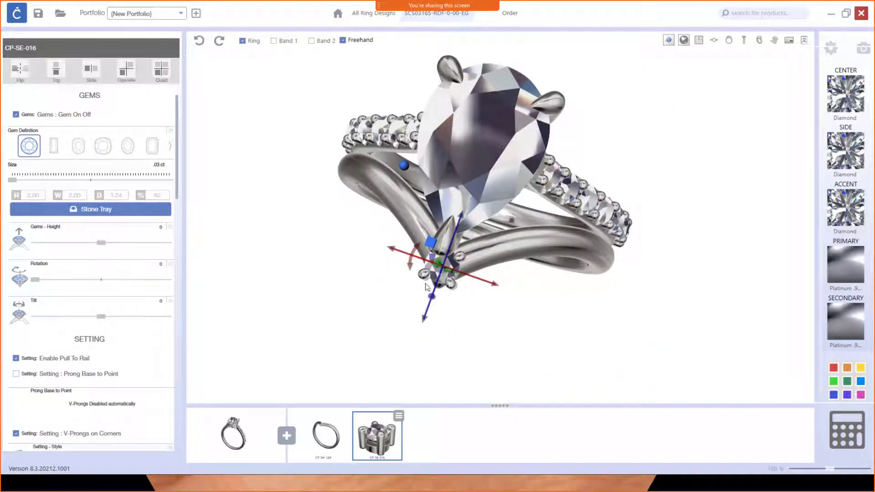
pyautogui.moveTo(430, 280); pyautogui.dragTo(461, 288, button='right')
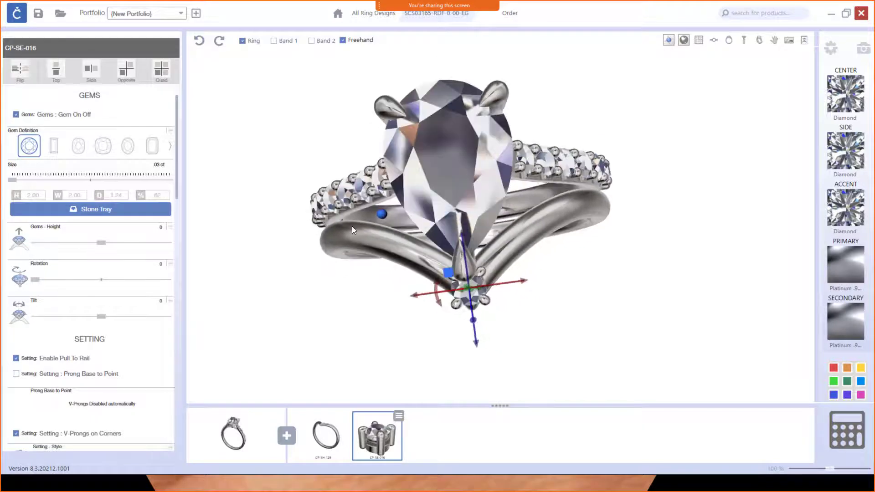
pyautogui.moveTo(533, 245); pyautogui.dragTo(464, 293, button='right')
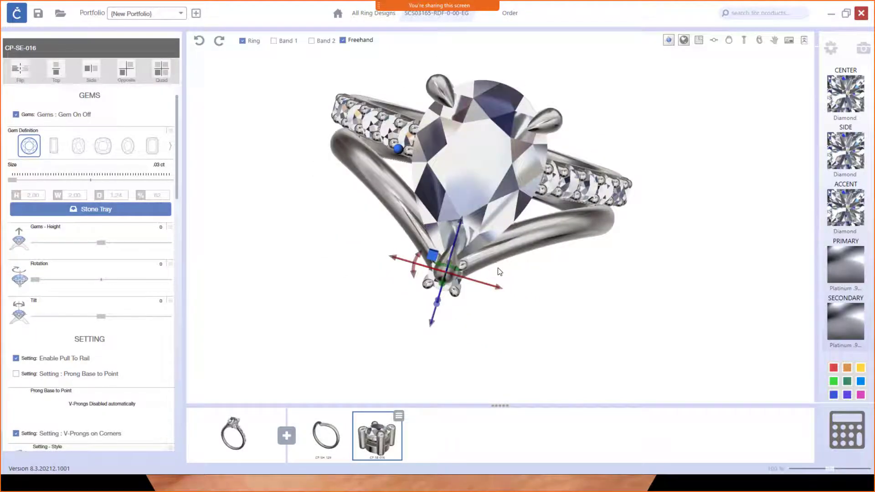
pyautogui.moveTo(505, 242); pyautogui.dragTo(458, 267, button='right')
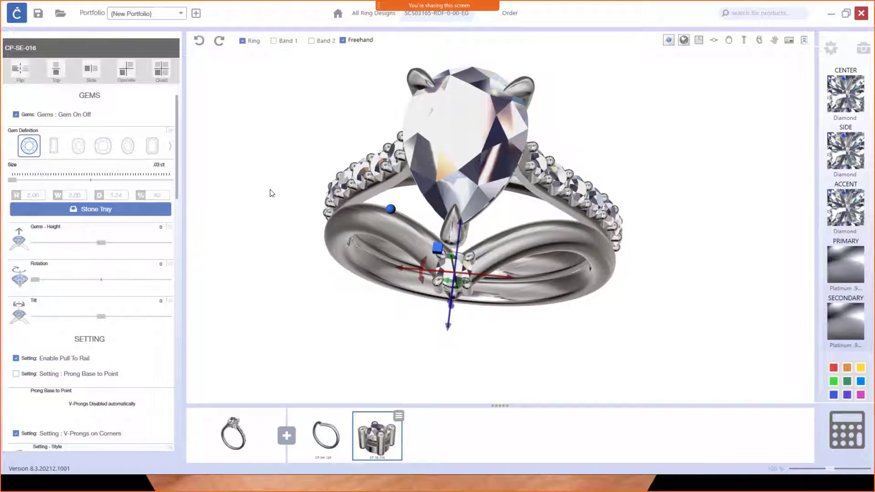
# - Change the added setting's gem shape to marquise and move the setting back toward the center stone
pyautogui.click(168, 146)
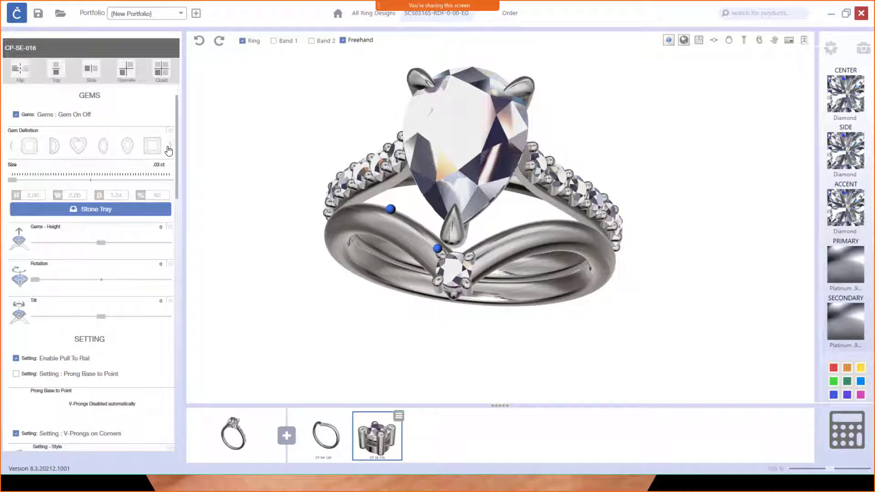
pyautogui.click(103, 146)
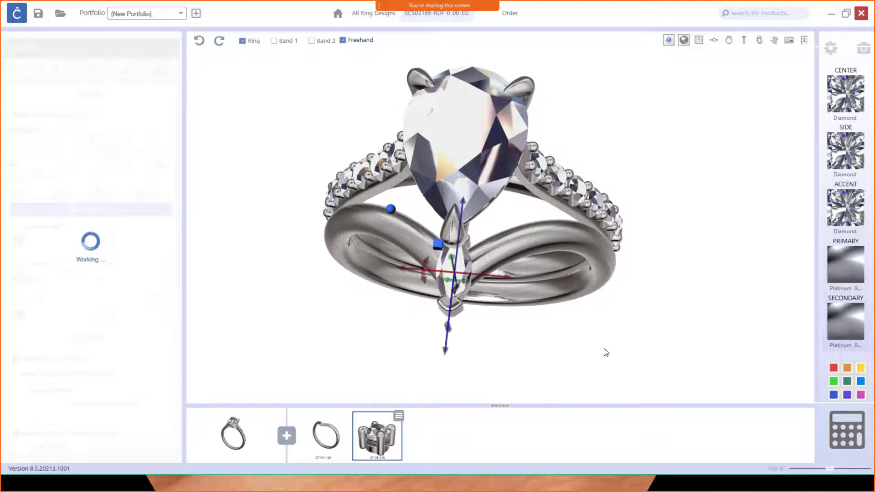
pyautogui.moveTo(446, 357); pyautogui.dragTo(451, 334)
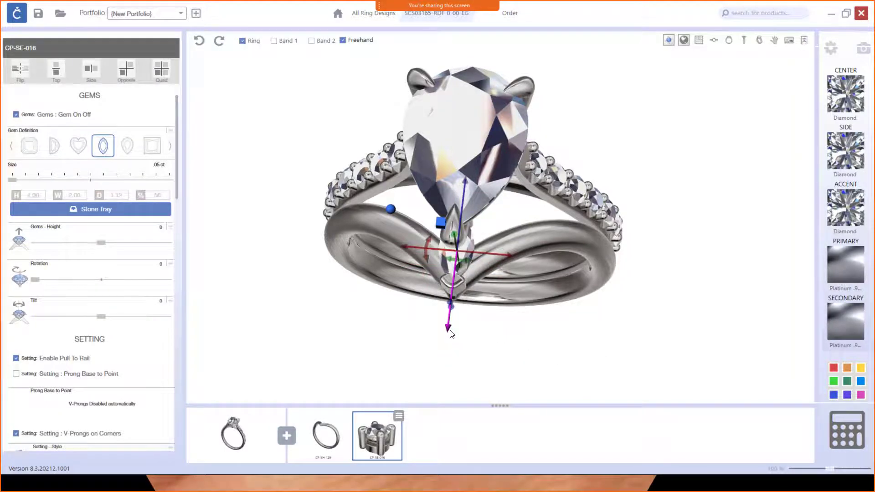
# - Rotate the marquise setting to follow one arm of the V-shaped band, and adjust its position and height on that arm
pyautogui.moveTo(433, 249); pyautogui.dragTo(444, 234)
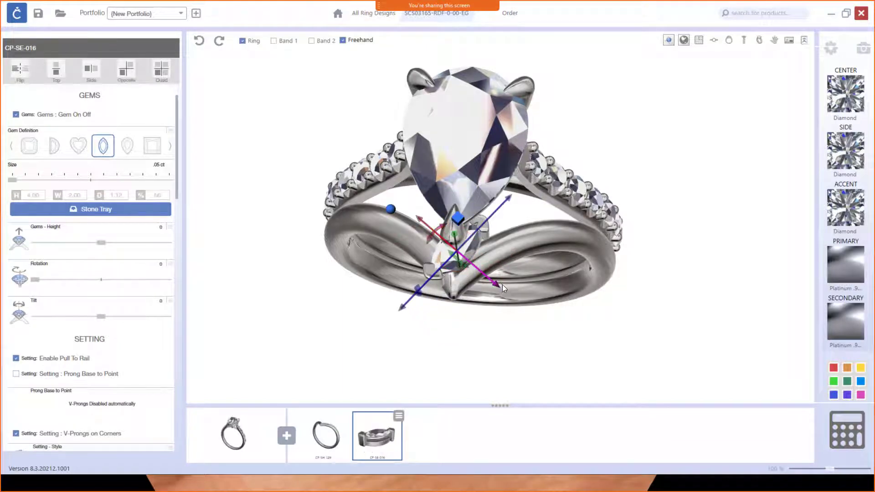
pyautogui.moveTo(502, 287); pyautogui.dragTo(516, 292)
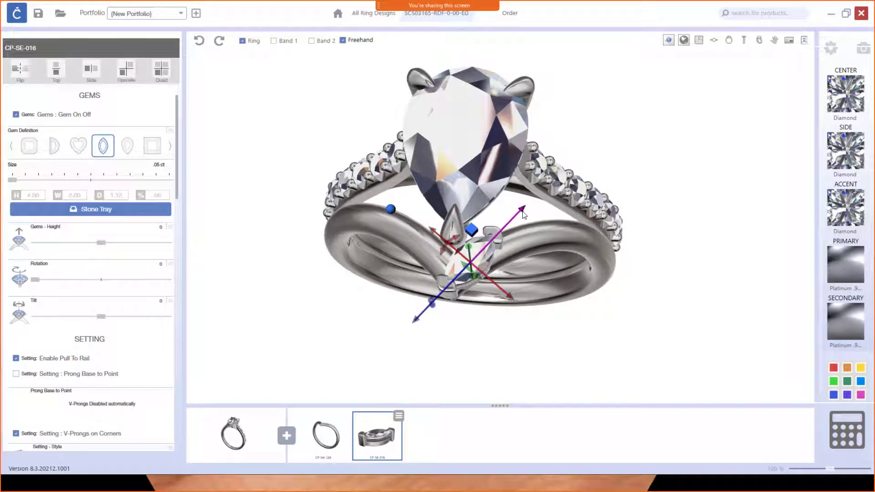
pyautogui.moveTo(523, 213); pyautogui.dragTo(546, 212)
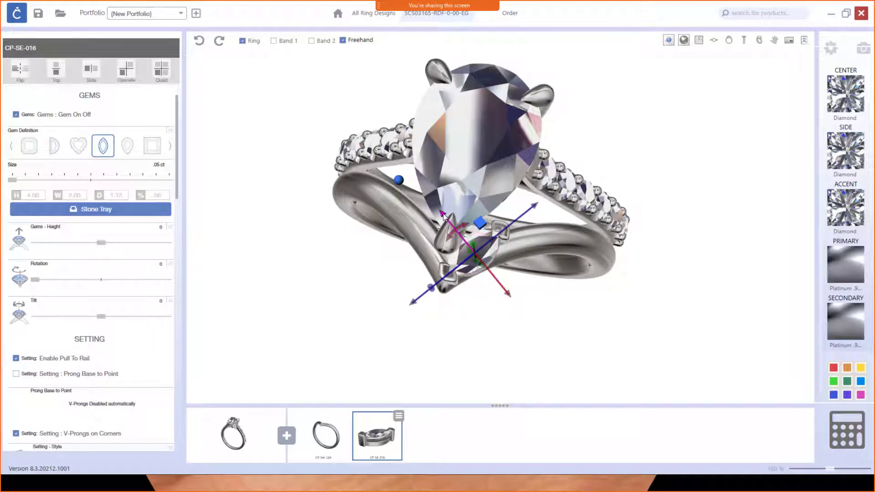
pyautogui.moveTo(443, 213); pyautogui.dragTo(447, 216)
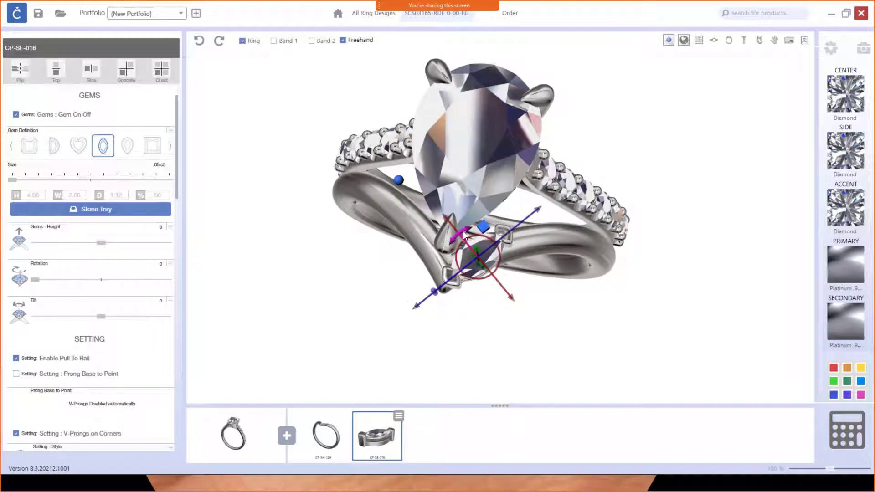
pyautogui.moveTo(463, 234); pyautogui.dragTo(465, 236)
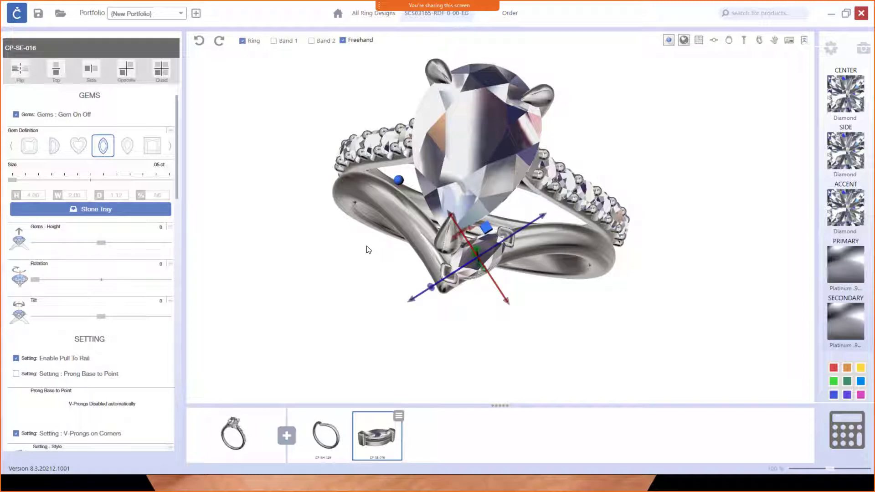
pyautogui.moveTo(558, 349); pyautogui.dragTo(522, 205, button='right')
pyautogui.moveTo(466, 157); pyautogui.dragTo(465, 160)
pyautogui.moveTo(504, 203); pyautogui.dragTo(572, 369, button='right')
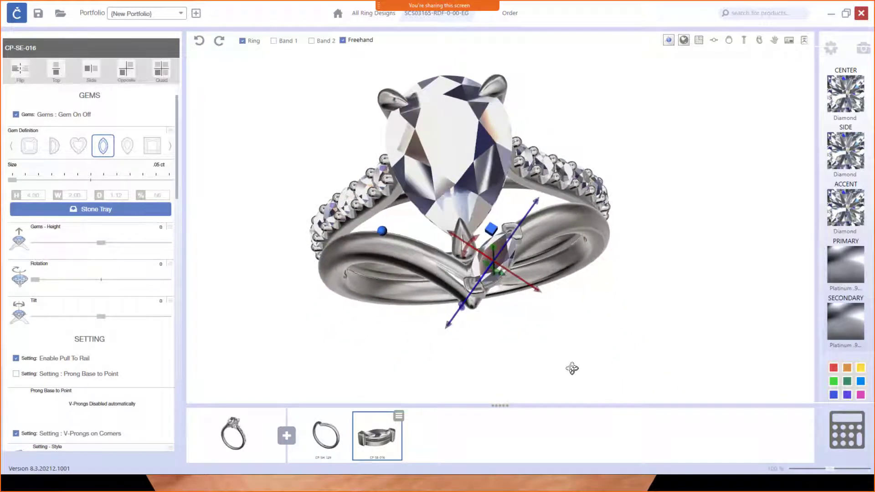
# - Mirror the marquise setting onto the band's other arm with the Side option
pyautogui.click(89, 74)
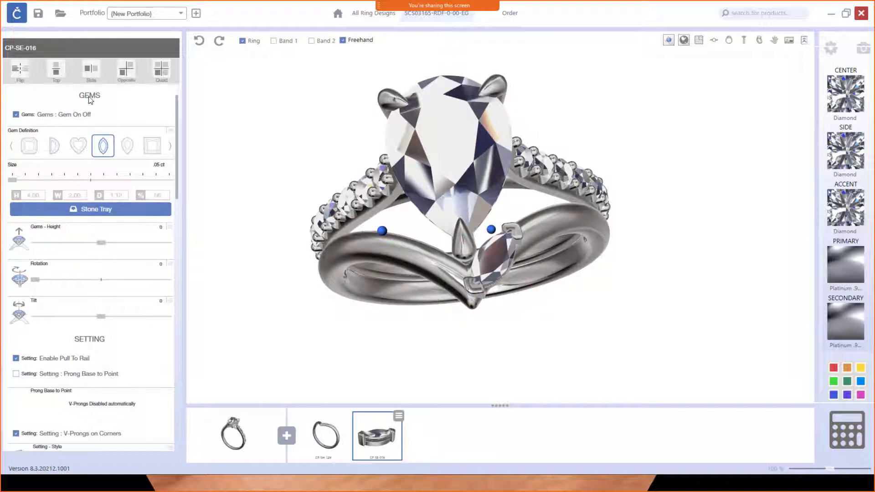
pyautogui.click(132, 75)
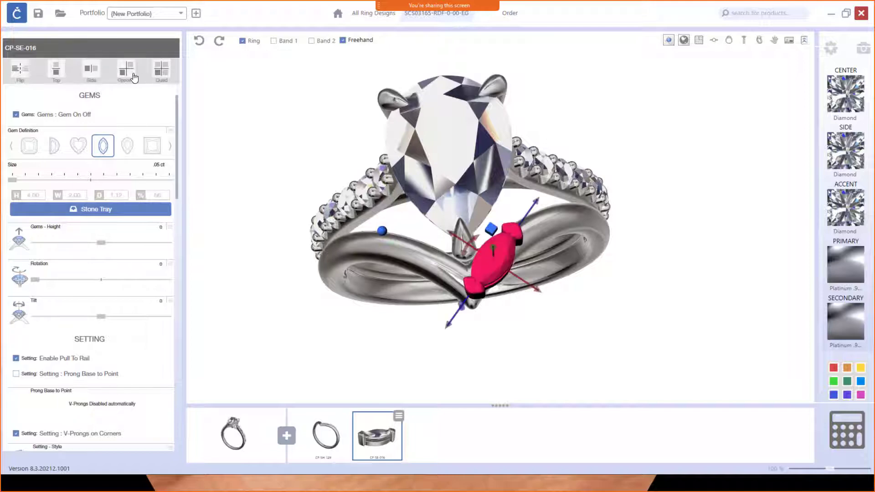
pyautogui.click(88, 73)
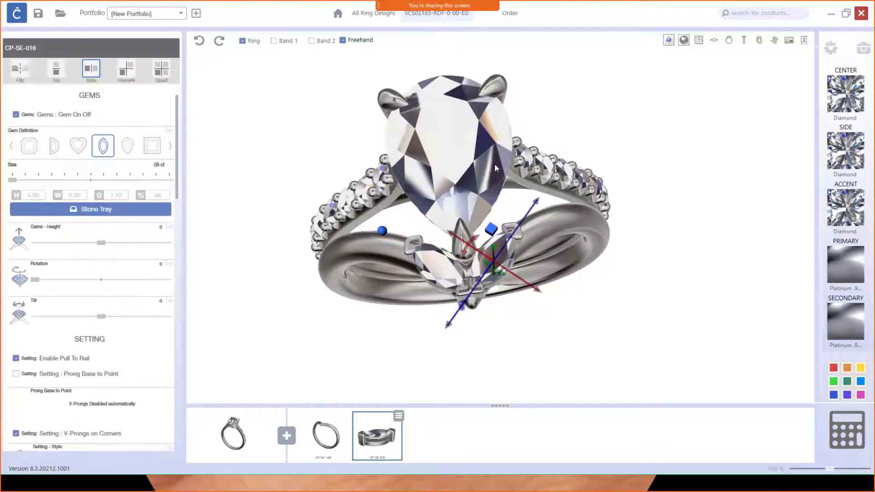
# - Shift the mirrored marquise settings slightly away from the center stone and fine-tune their rotation to match the band's arms
pyautogui.moveTo(571, 207); pyautogui.dragTo(531, 251)
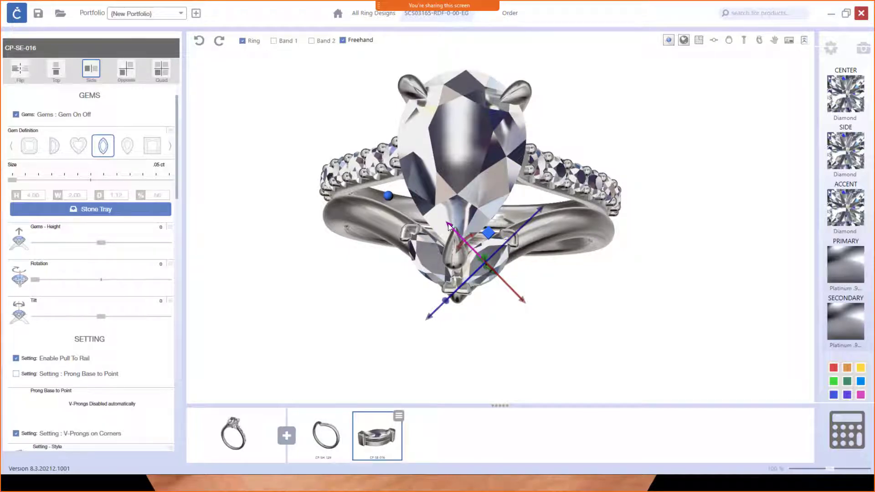
pyautogui.moveTo(448, 223); pyautogui.dragTo(451, 225)
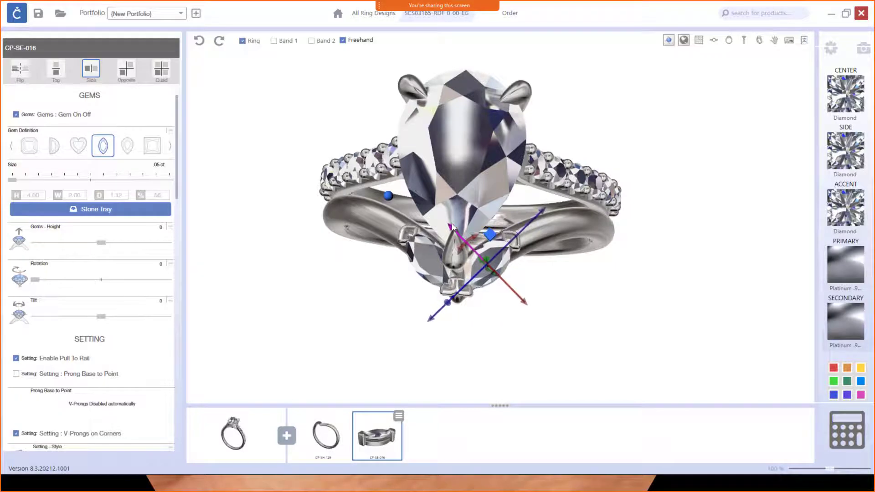
pyautogui.moveTo(465, 244); pyautogui.dragTo(470, 246)
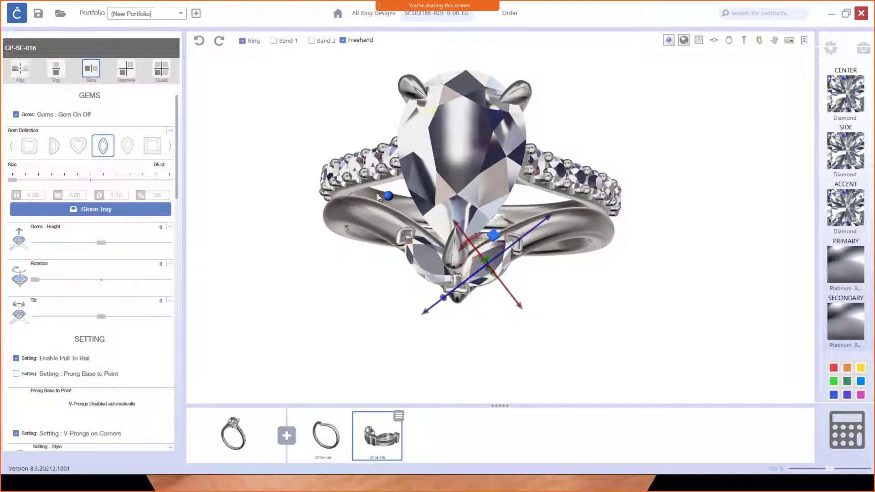
pyautogui.moveTo(471, 287)
pyautogui.mouseDown(button='right')
pyautogui.moveTo(507, 129)
pyautogui.moveTo(484, 279)
pyautogui.mouseUp(button='right')
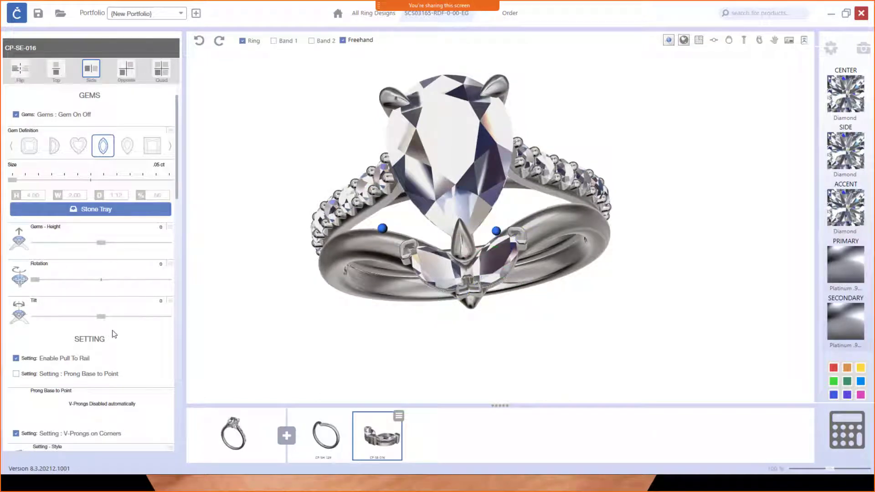
# - Move the marquise pair slightly toward the center stone, checking its alignment with the band from the underside
pyautogui.scroll(-5, 60, 205)
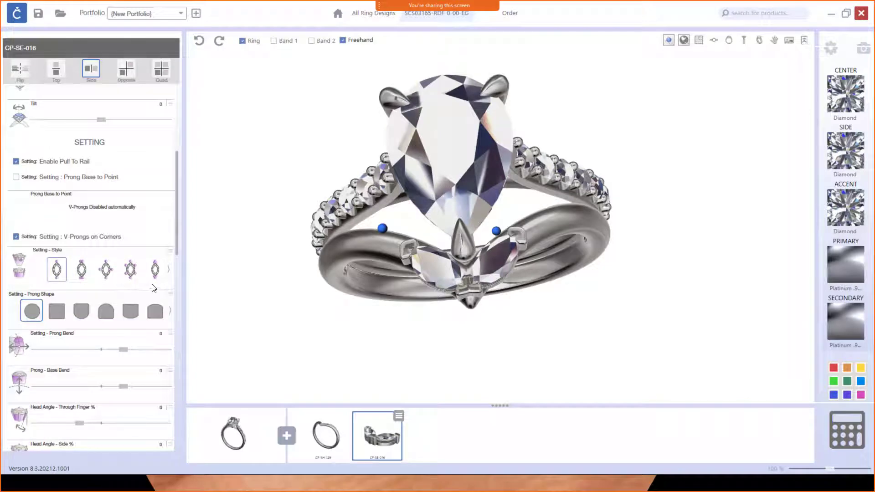
pyautogui.click(496, 230)
pyautogui.moveTo(558, 269); pyautogui.dragTo(563, 4)
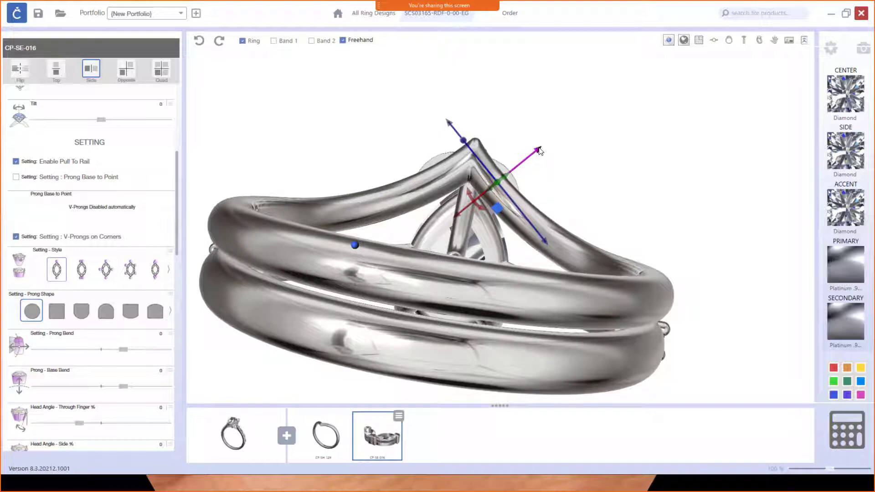
pyautogui.moveTo(539, 151); pyautogui.dragTo(532, 154)
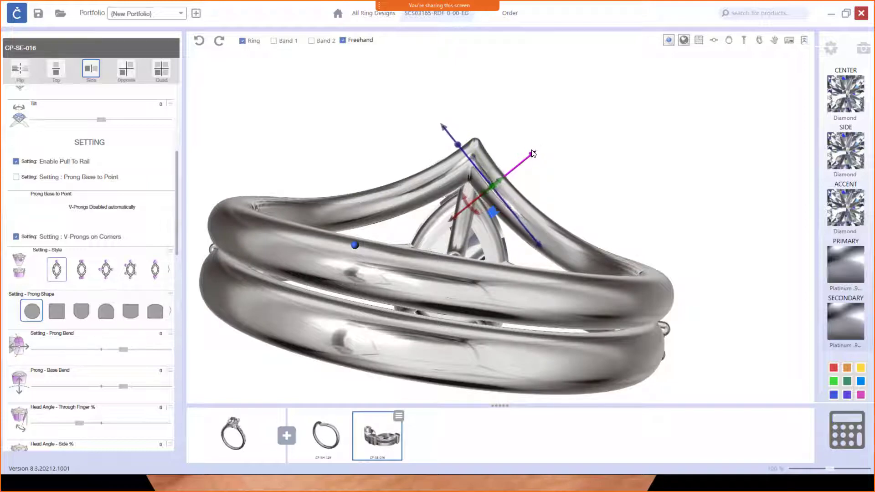
pyautogui.moveTo(521, 223); pyautogui.dragTo(501, 132)
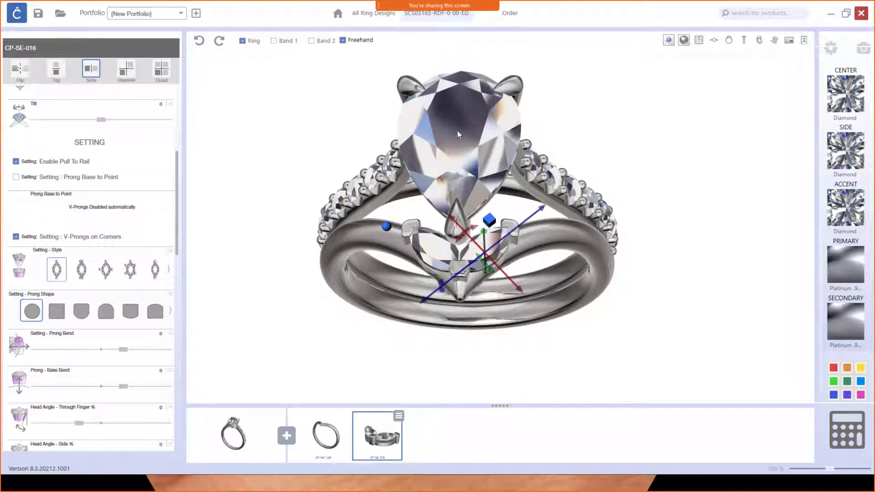
pyautogui.moveTo(453, 217); pyautogui.dragTo(543, 297)
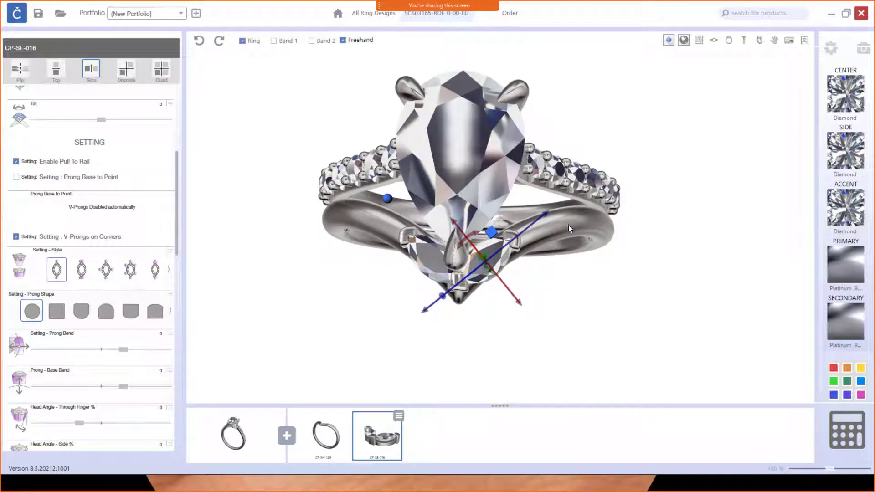
# - Slide the marquise settings outward along the band's arms, and fine-tune their spacing at the point and around the lower prong
pyautogui.scroll(3, 449, 264)
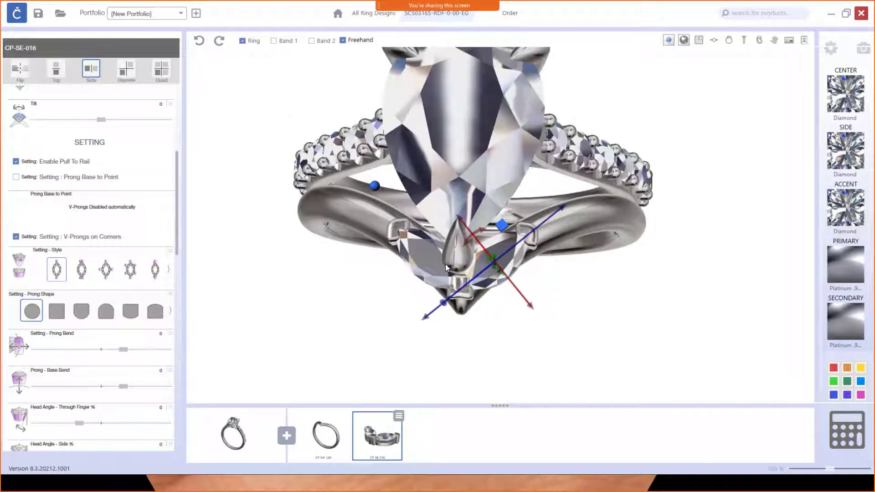
pyautogui.moveTo(463, 277); pyautogui.dragTo(466, 202)
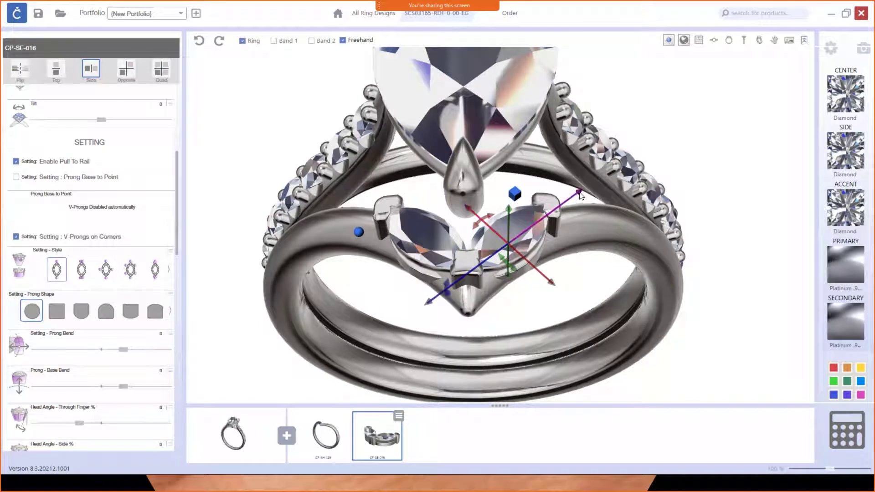
pyautogui.moveTo(581, 191); pyautogui.dragTo(589, 187)
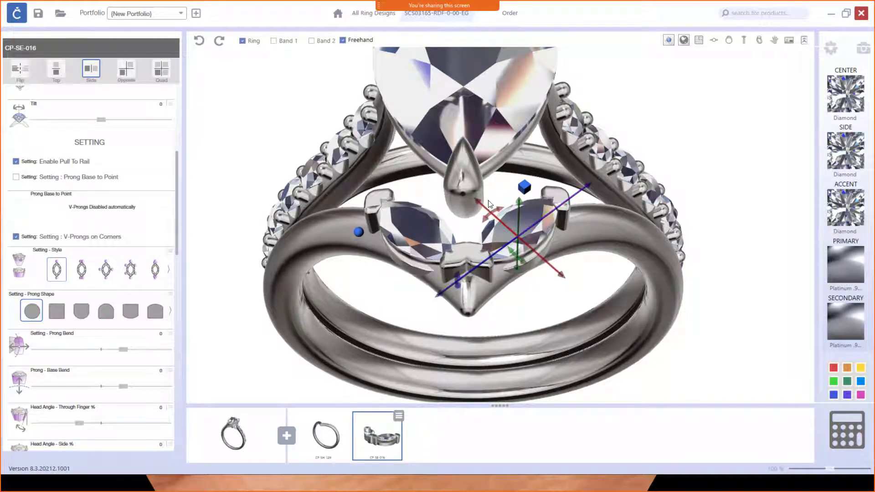
pyautogui.moveTo(474, 233); pyautogui.dragTo(476, 271, button='right')
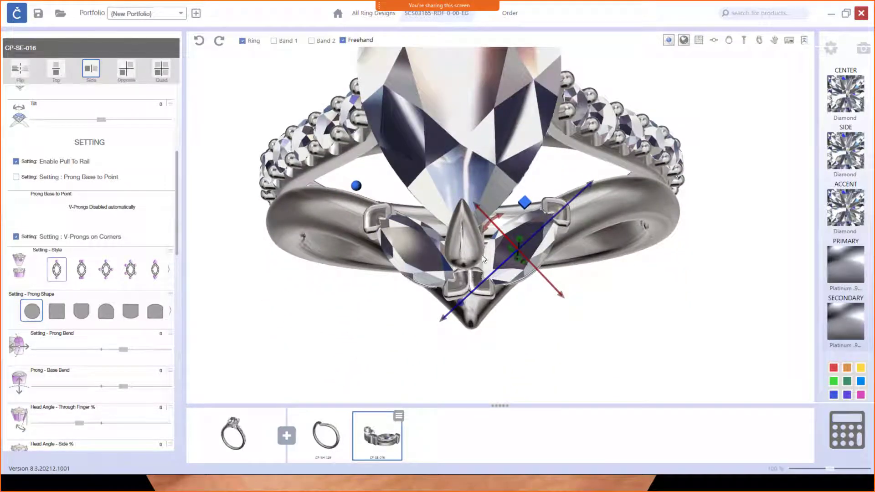
pyautogui.moveTo(477, 204); pyautogui.dragTo(479, 204)
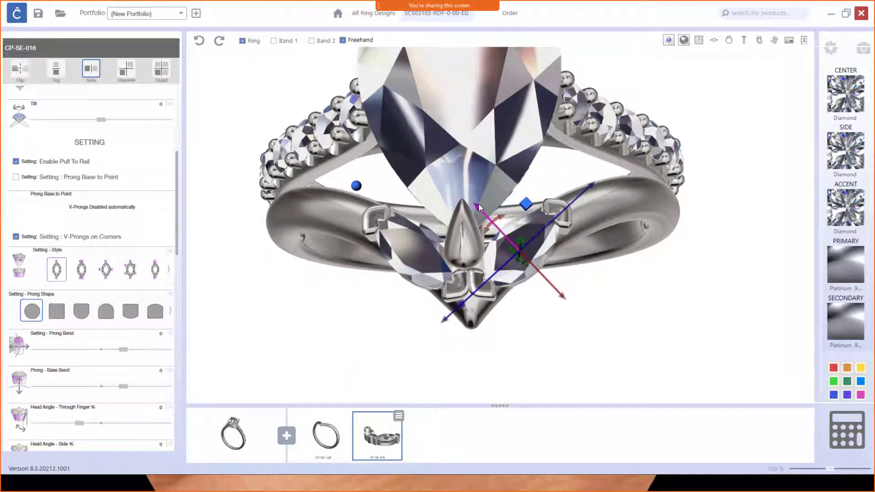
pyautogui.moveTo(590, 185); pyautogui.dragTo(590, 188)
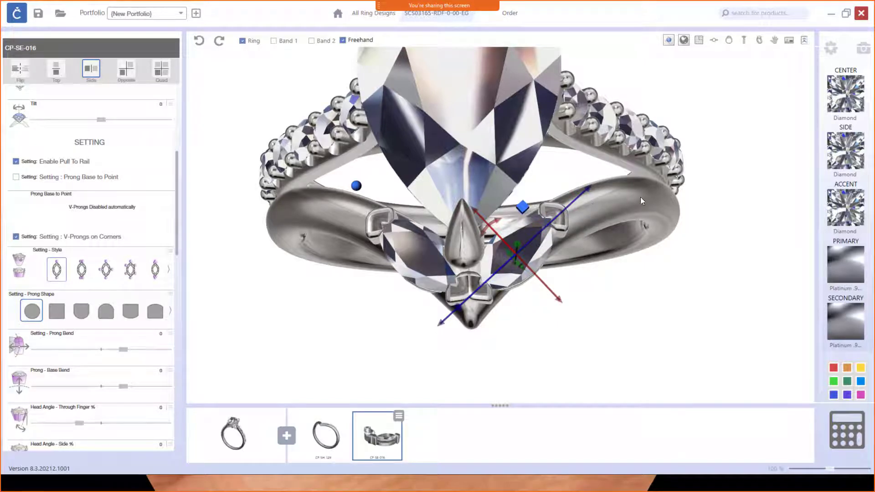
pyautogui.moveTo(548, 296)
pyautogui.mouseDown(button='right')
pyautogui.moveTo(552, 133)
pyautogui.moveTo(582, 100)
pyautogui.moveTo(536, 295)
pyautogui.mouseUp(button='right')
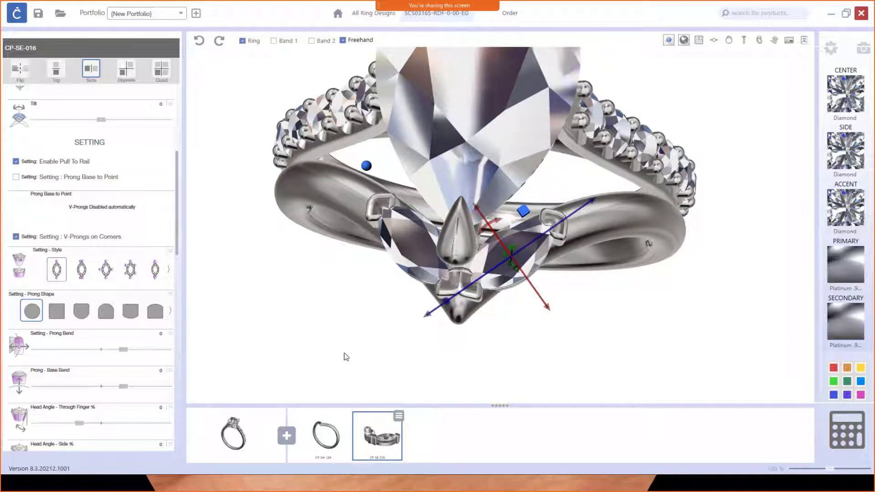
# - Add the beaded scroll part SP-SC-137 from the Scrolls category to the ring design
pyautogui.click(284, 441)
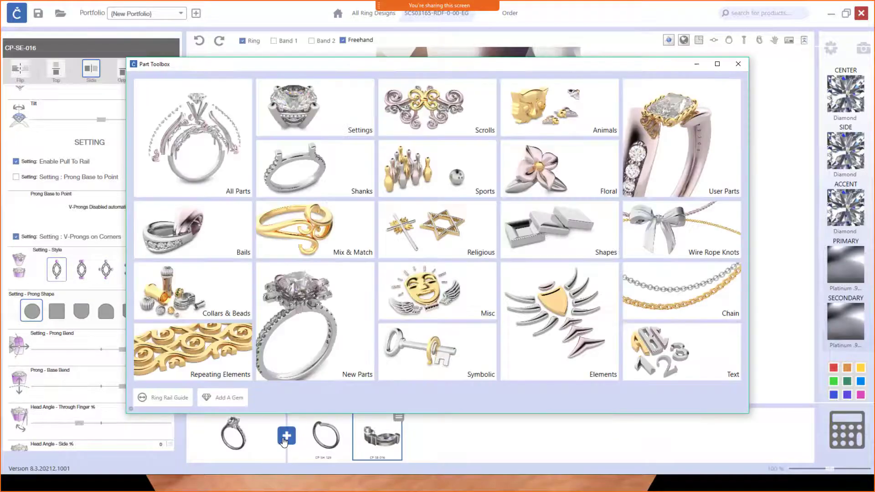
pyautogui.click(464, 122)
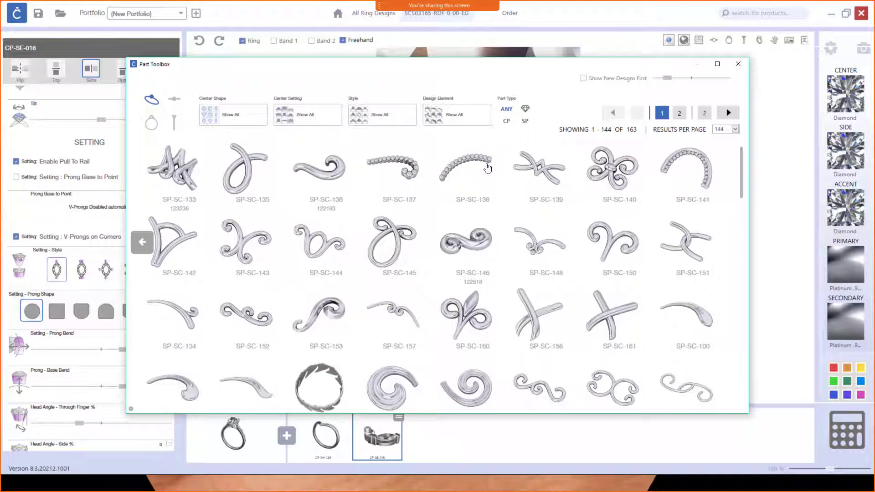
pyautogui.click(410, 174)
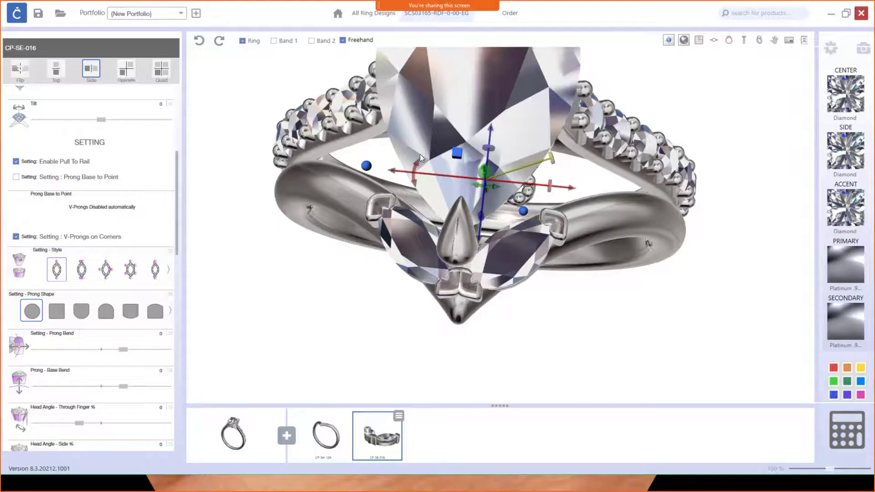
# - Move the beaded scroll outward, raise it to the ring's shoulder and shift it over one arm of the companion band
pyautogui.moveTo(573, 191); pyautogui.dragTo(679, 210)
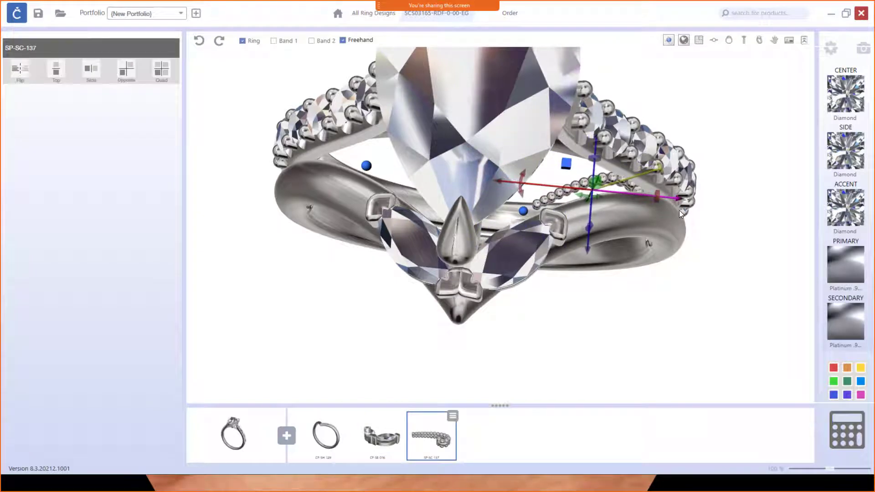
pyautogui.moveTo(639, 267); pyautogui.dragTo(616, 184, button='right')
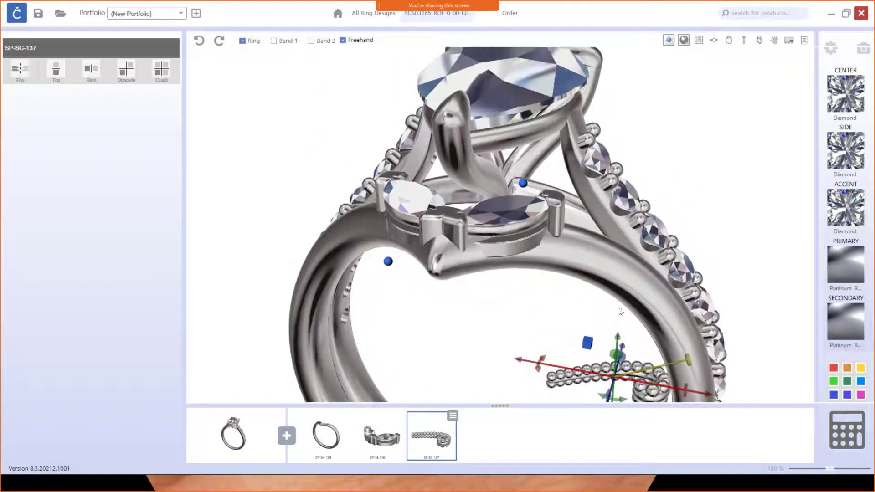
pyautogui.moveTo(617, 335); pyautogui.dragTo(625, 165)
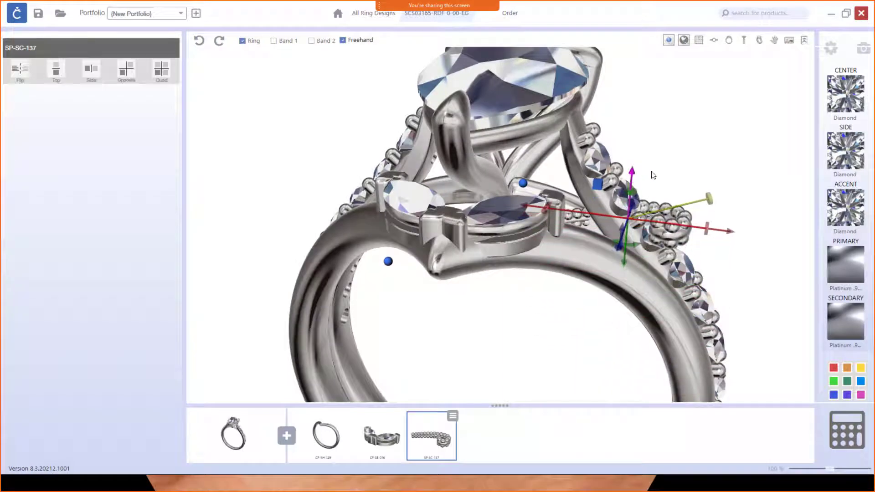
pyautogui.moveTo(653, 176); pyautogui.dragTo(541, 236, button='right')
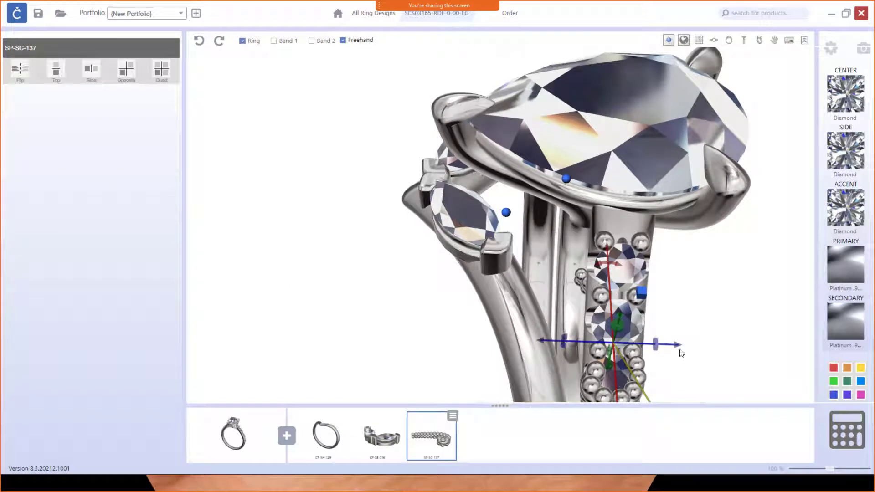
pyautogui.moveTo(682, 354); pyautogui.dragTo(590, 351)
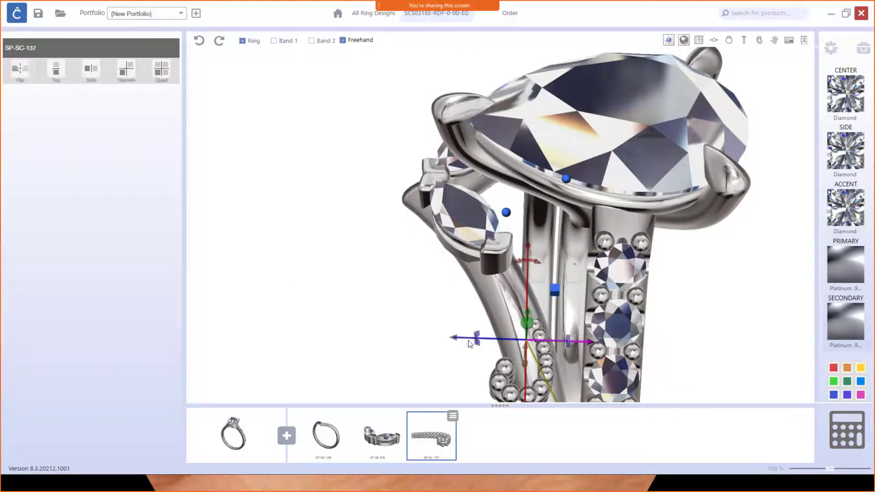
# - Tilt the beaded scroll about 35° to follow the band's slope and scale it down to fit the band's width
pyautogui.moveTo(470, 344); pyautogui.dragTo(569, 276, button='right')
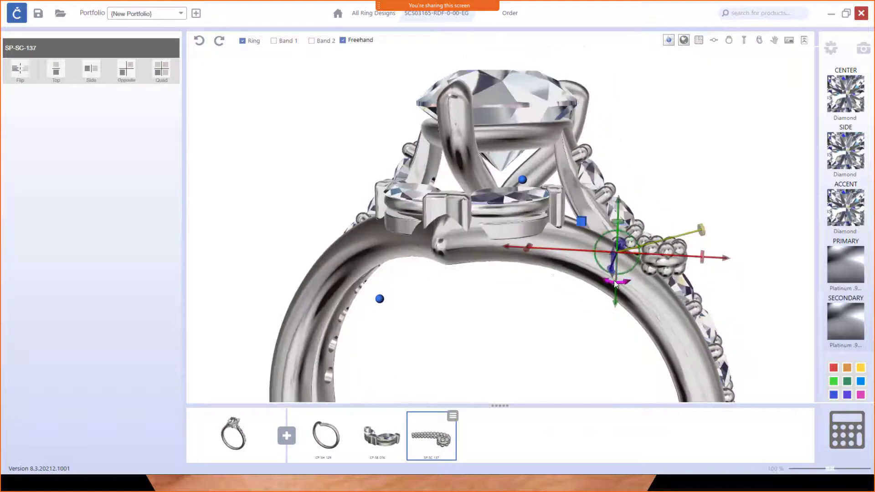
pyautogui.moveTo(614, 284); pyautogui.dragTo(595, 287)
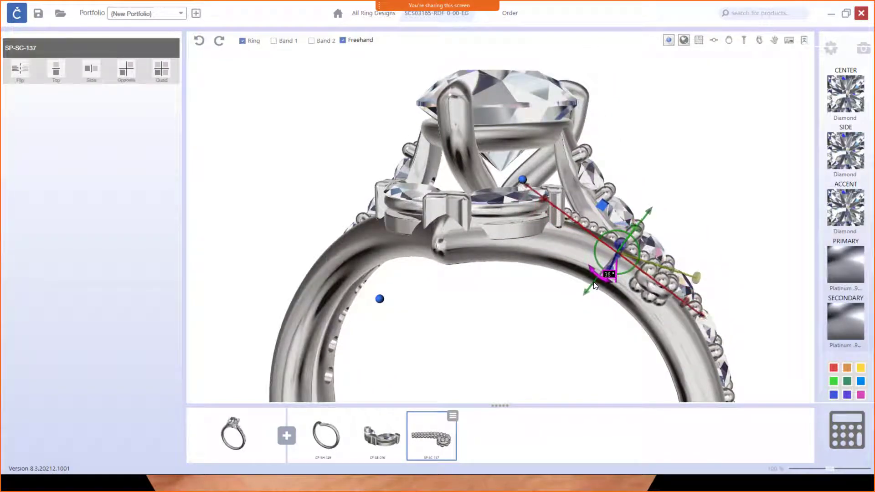
pyautogui.moveTo(669, 326); pyautogui.dragTo(517, 352, button='right')
pyautogui.moveTo(529, 374); pyautogui.dragTo(520, 352)
pyautogui.moveTo(503, 279); pyautogui.dragTo(499, 272)
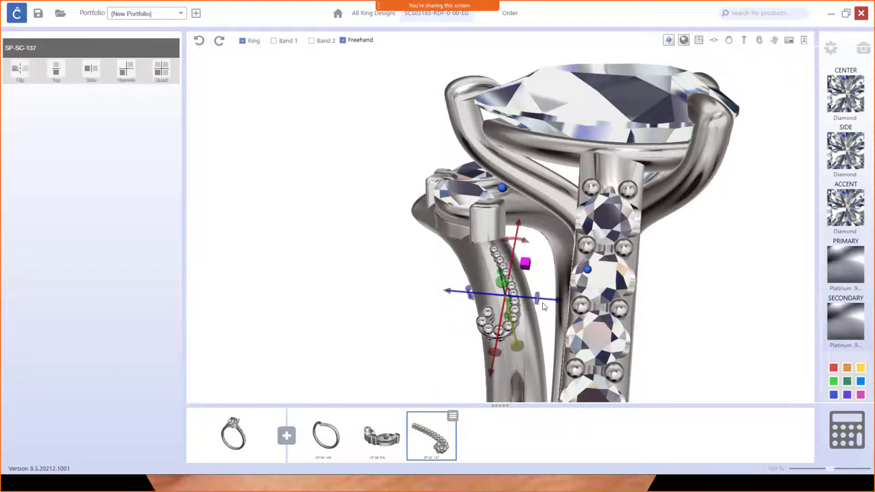
# - Slide the scroll up against the marquise's outer prong, fine-tune its rotation along the arm, and lower it onto the band's surface
pyautogui.moveTo(539, 300); pyautogui.dragTo(655, 349, button='right')
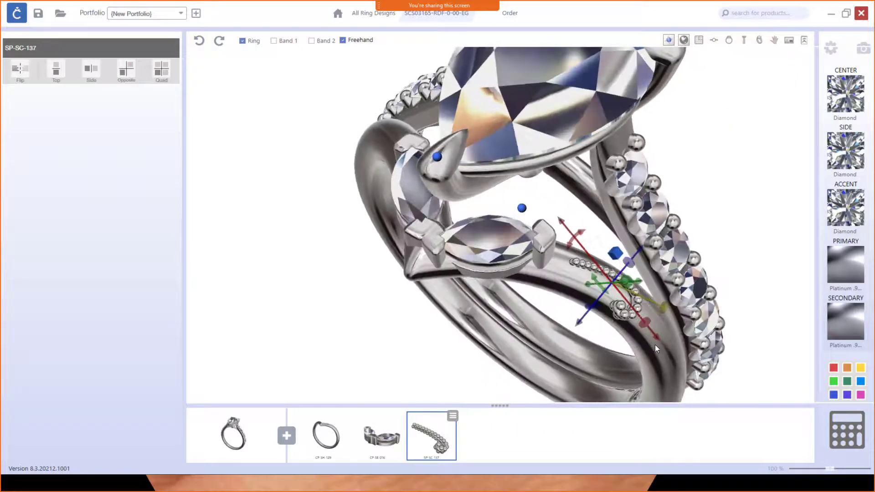
pyautogui.moveTo(656, 338); pyautogui.dragTo(640, 332)
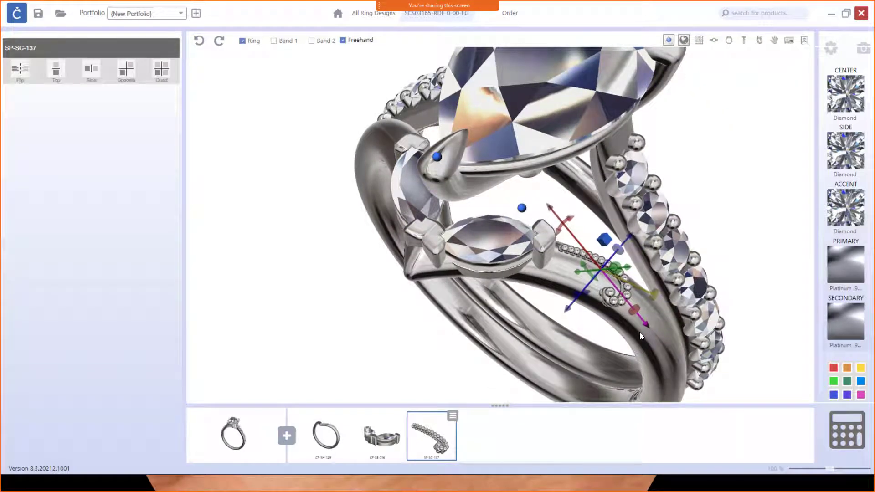
pyautogui.moveTo(629, 236); pyautogui.dragTo(561, 261)
pyautogui.moveTo(558, 231); pyautogui.dragTo(553, 240)
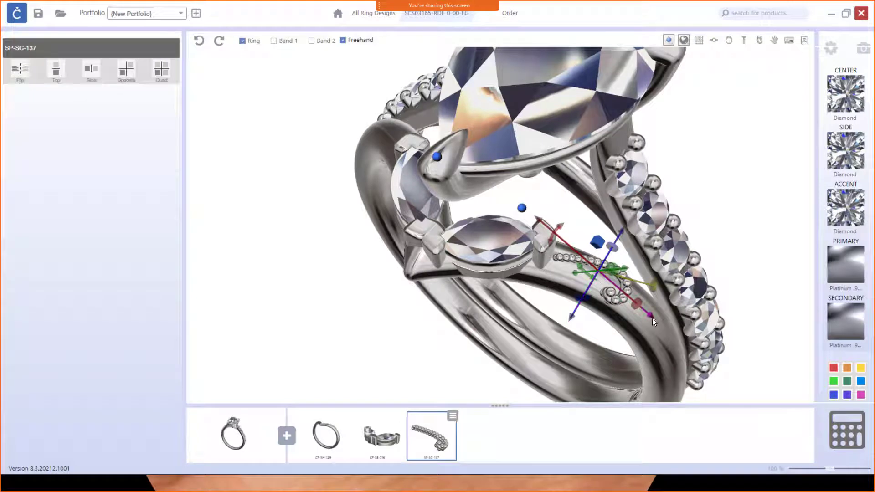
pyautogui.moveTo(652, 318); pyautogui.dragTo(647, 318)
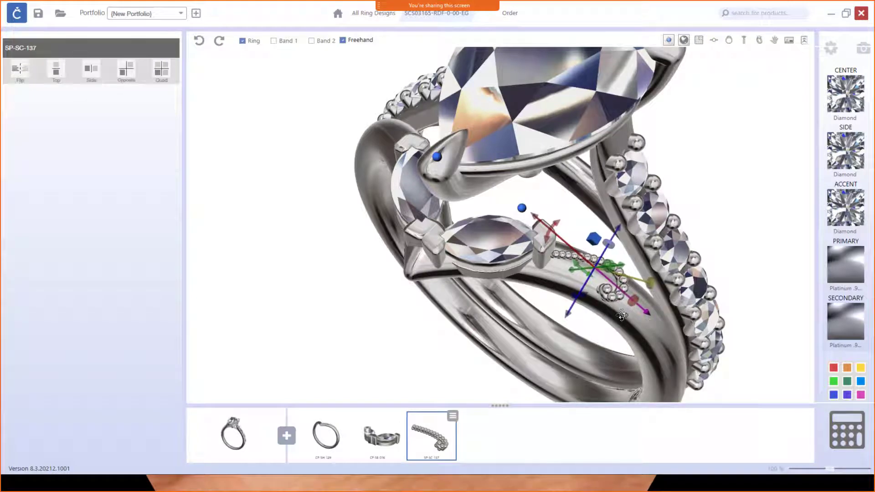
pyautogui.moveTo(618, 311); pyautogui.dragTo(641, 236, button='right')
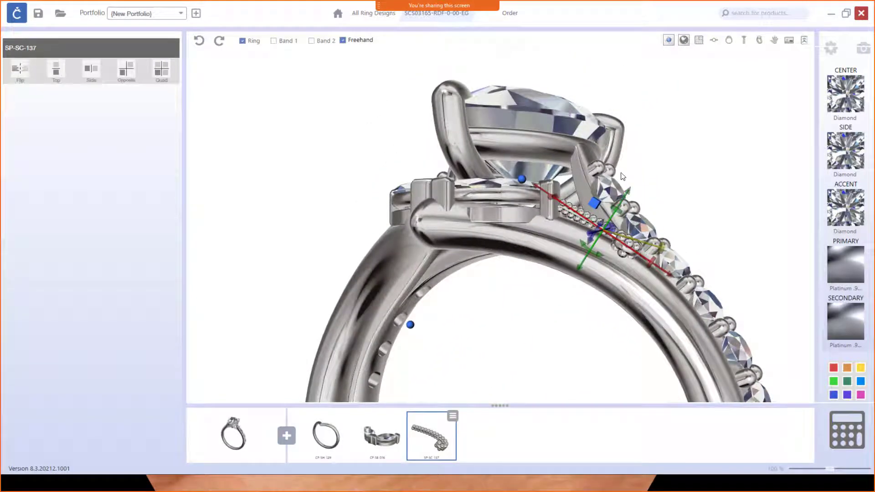
pyautogui.moveTo(629, 188); pyautogui.dragTo(624, 203)
pyautogui.scroll(3, 609, 235)
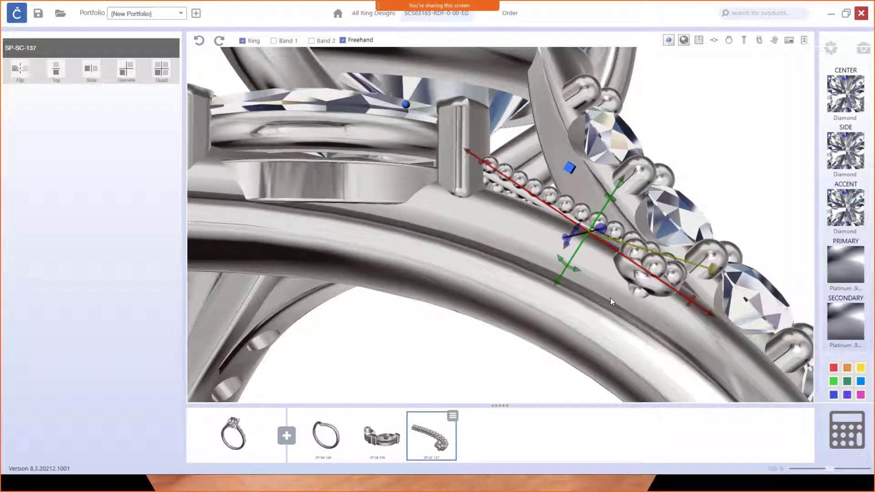
pyautogui.scroll(-3, 611, 297)
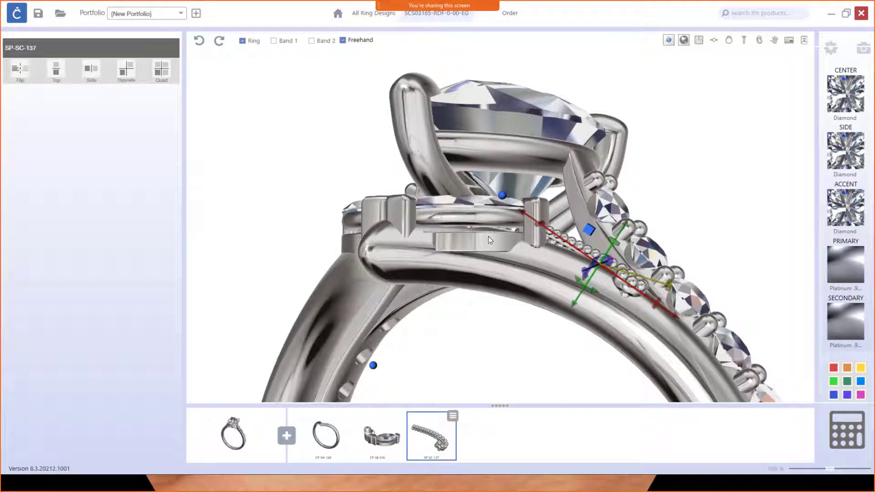
# - Bend the beaded scroll's outer end downward so that it follows the band's curvature, and leave the bending mode
pyautogui.click(590, 230)
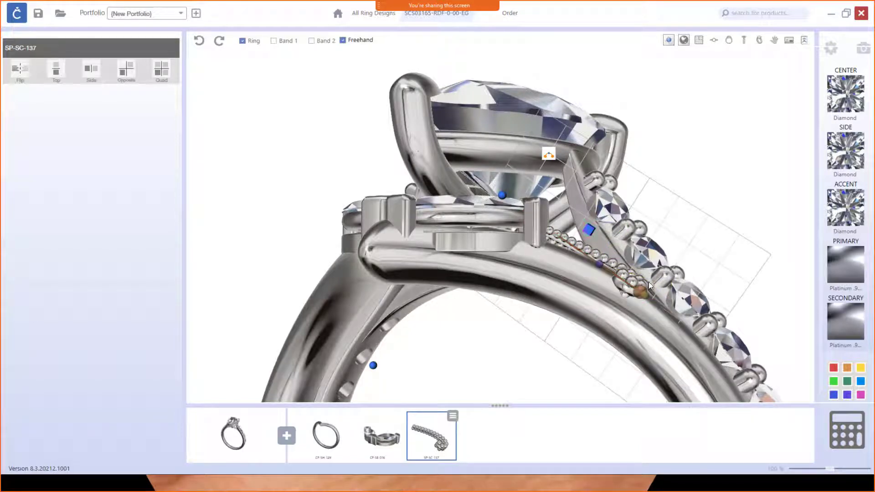
pyautogui.moveTo(642, 292); pyautogui.dragTo(638, 301)
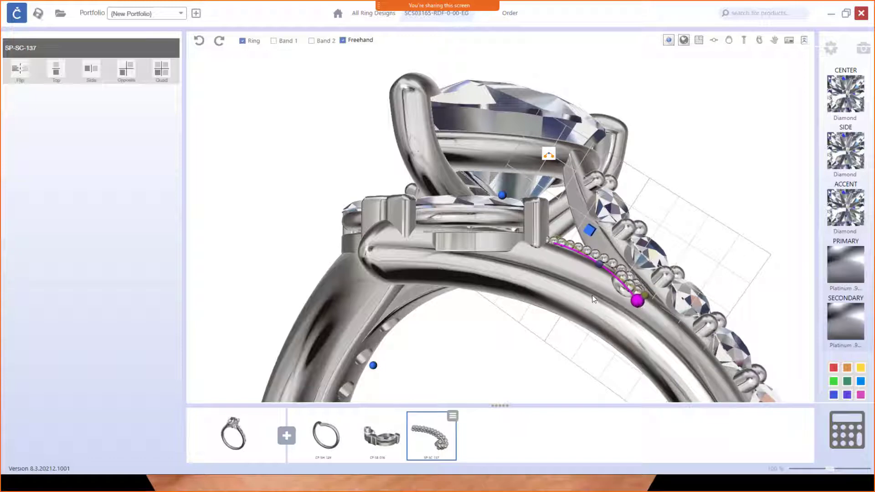
pyautogui.moveTo(582, 299); pyautogui.dragTo(628, 43, button='right')
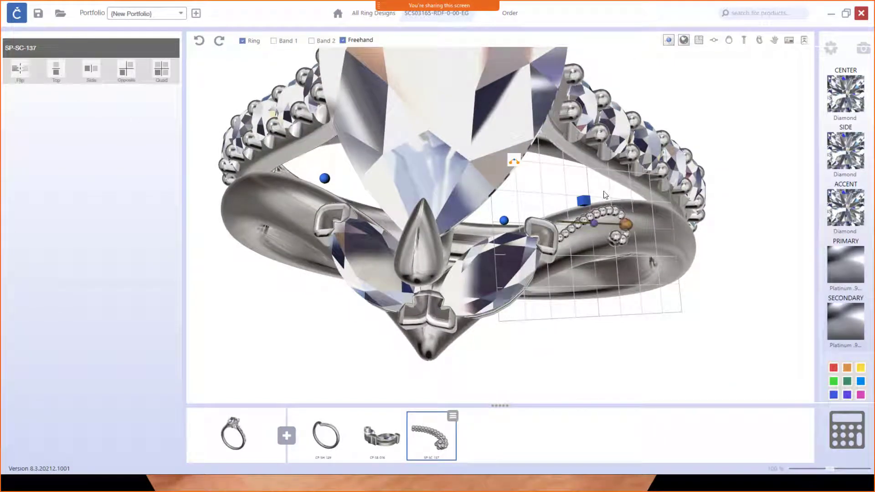
pyautogui.click(588, 202)
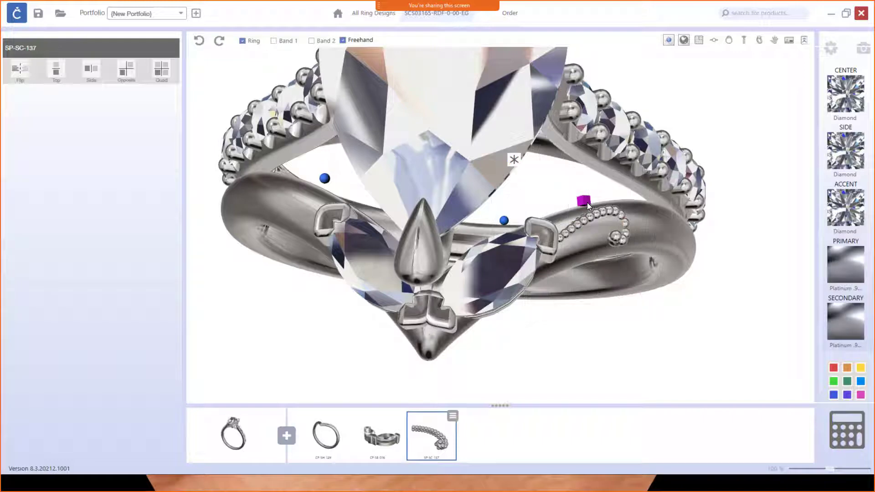
pyautogui.click(587, 202)
pyautogui.click(544, 189)
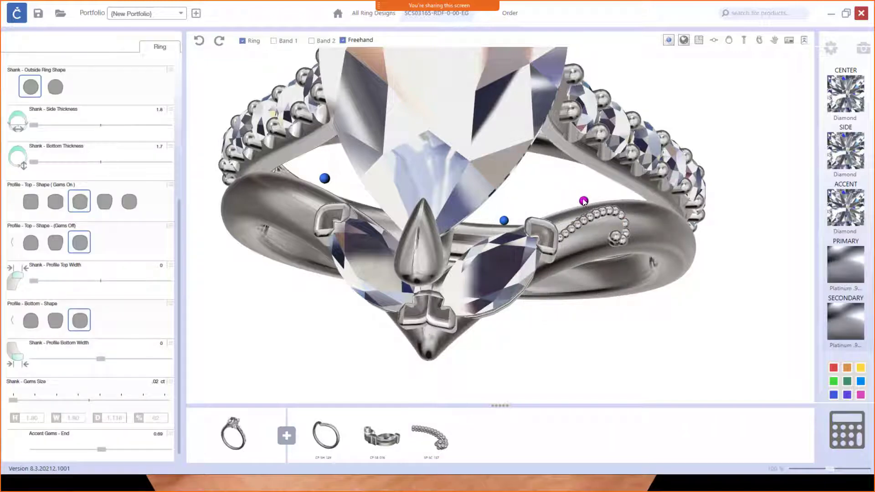
# - Mirror the beaded scroll onto the band's other arm with the Side option and fine-tune its tilt by about 2°
pyautogui.click(592, 212)
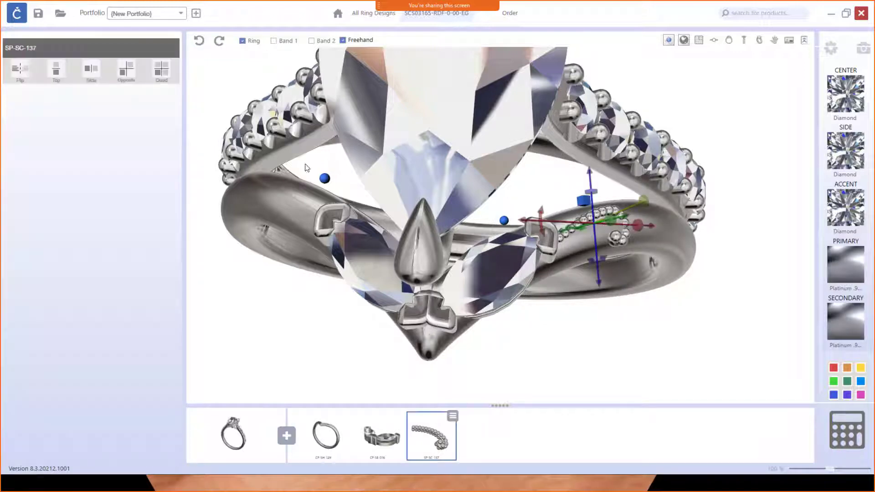
pyautogui.click(91, 73)
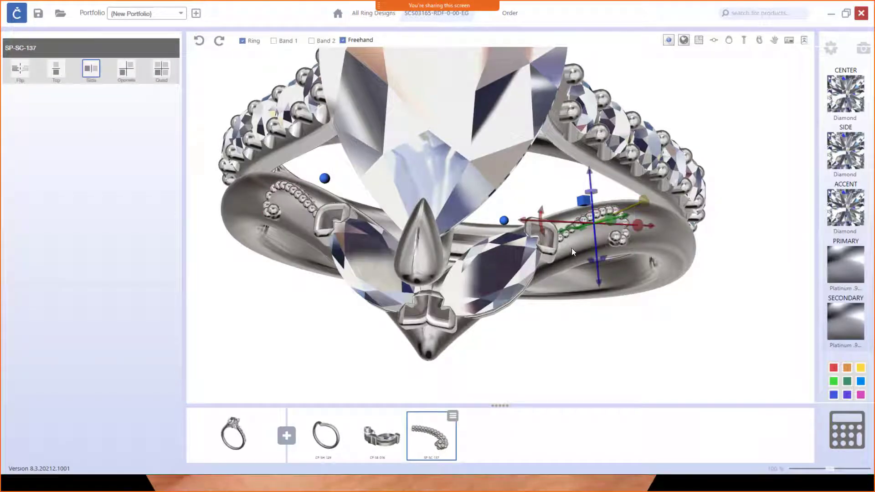
pyautogui.moveTo(572, 249); pyautogui.dragTo(554, 204, button='right')
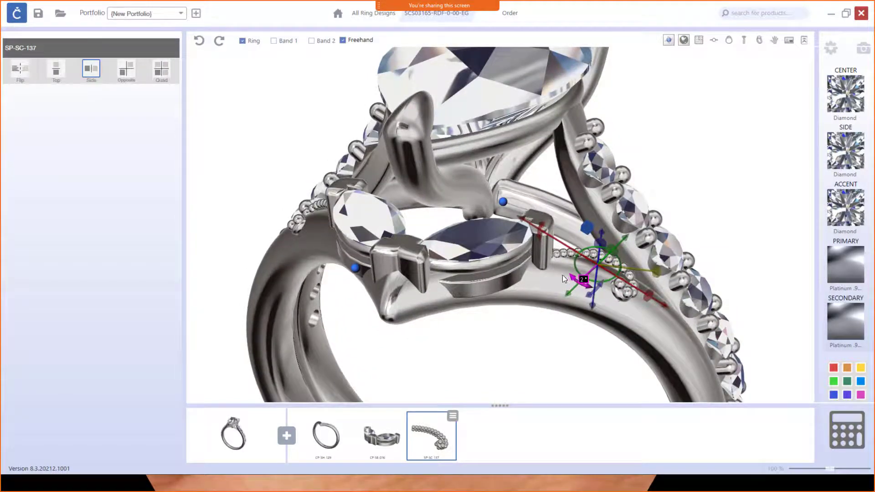
pyautogui.moveTo(562, 275); pyautogui.dragTo(580, 355)
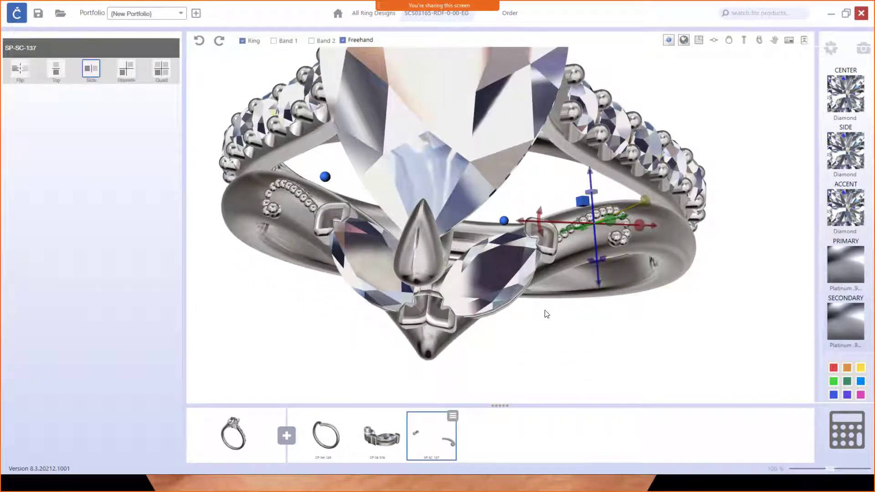
# - Duplicate the mirrored beaded scroll SP-SC-137
pyautogui.scroll(-2, 514, 278)
pyautogui.scroll(-2, 532, 295)
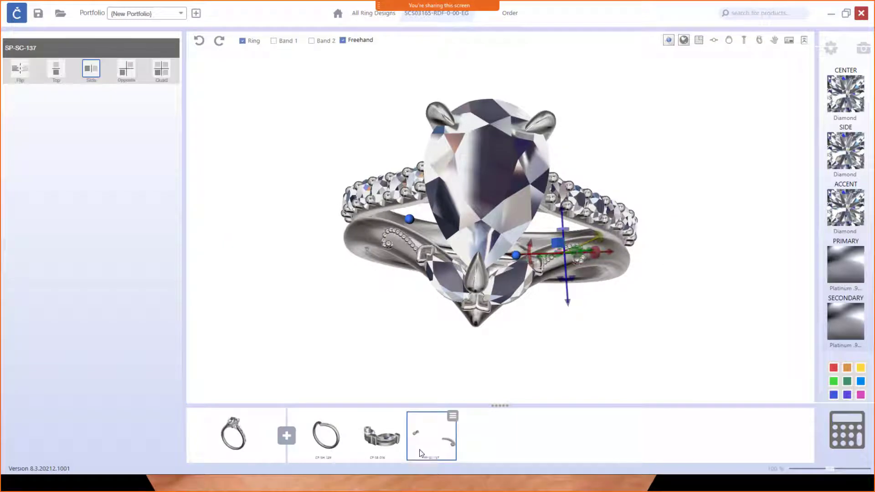
pyautogui.click(453, 420)
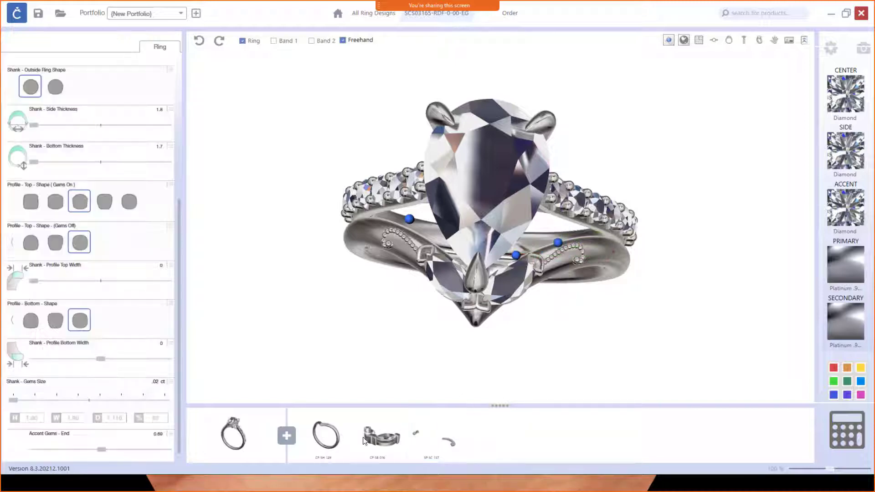
pyautogui.click(450, 434)
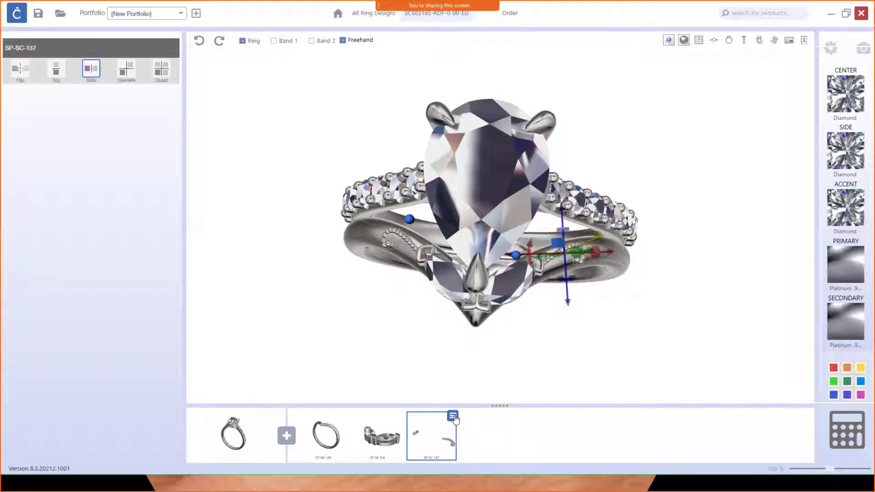
pyautogui.click(453, 416)
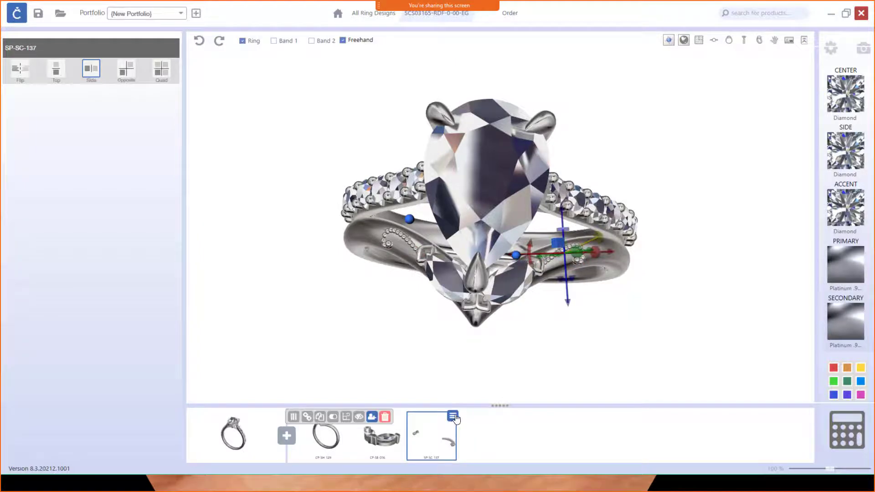
pyautogui.click(319, 418)
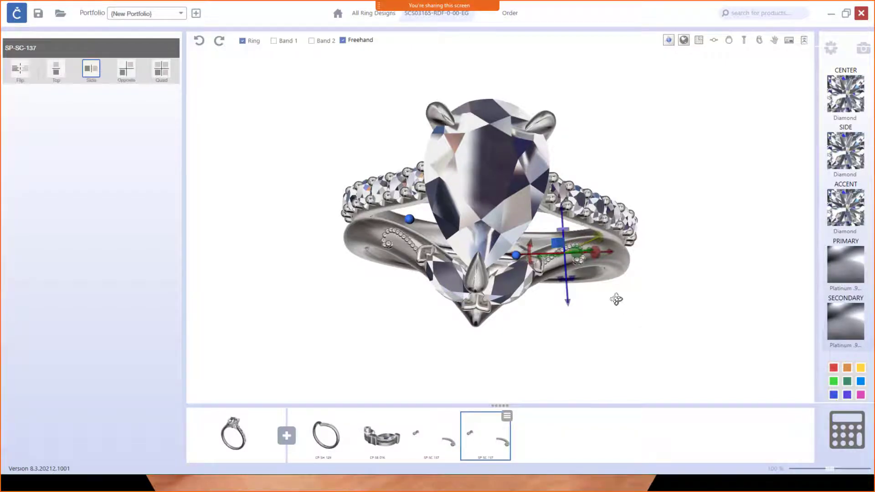
# - Fit the duplicated beaded scroll to the band's arm beyond the first scroll, fine-tuning its tilt and height and shifting it toward the pear-stone ring
pyautogui.moveTo(617, 300)
pyautogui.mouseDown()
pyautogui.moveTo(609, 318)
pyautogui.moveTo(627, 353)
pyautogui.mouseUp()
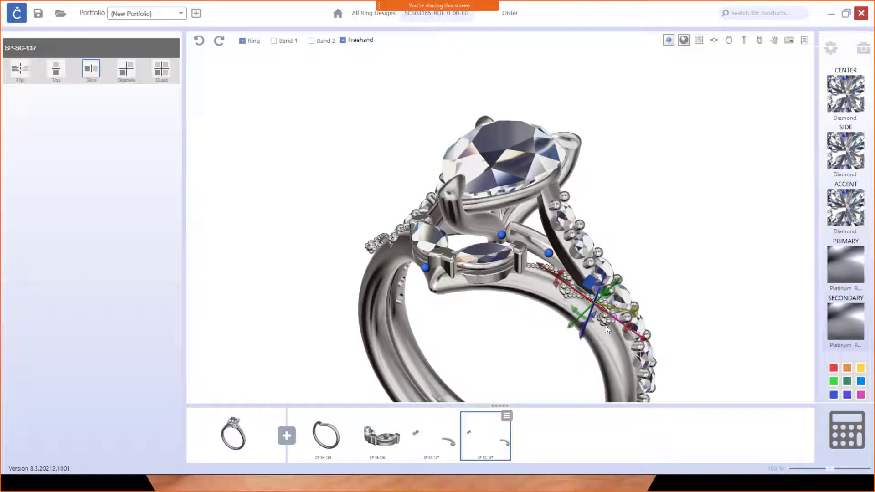
pyautogui.moveTo(605, 325); pyautogui.dragTo(611, 286, button='right')
pyautogui.scroll(3, 611, 285)
pyautogui.scroll(2, 611, 285)
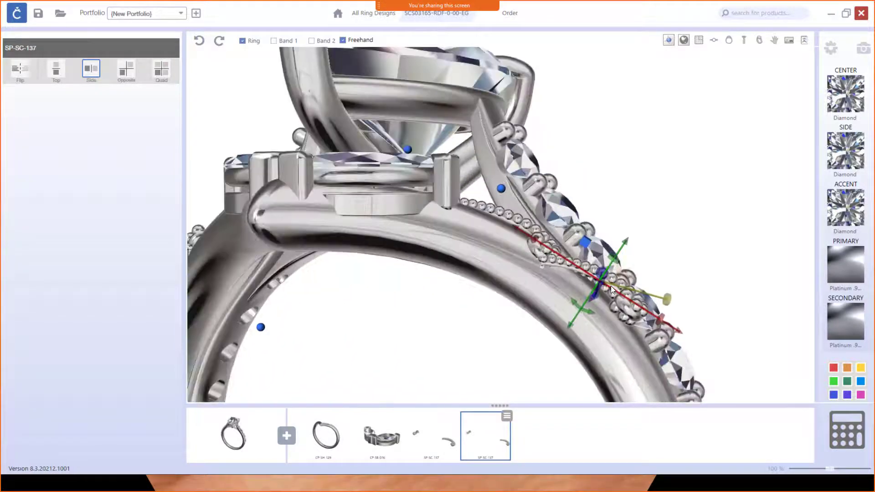
pyautogui.moveTo(583, 312); pyautogui.dragTo(567, 313)
pyautogui.moveTo(625, 247); pyautogui.dragTo(629, 249)
pyautogui.moveTo(588, 315); pyautogui.dragTo(479, 355, button='right')
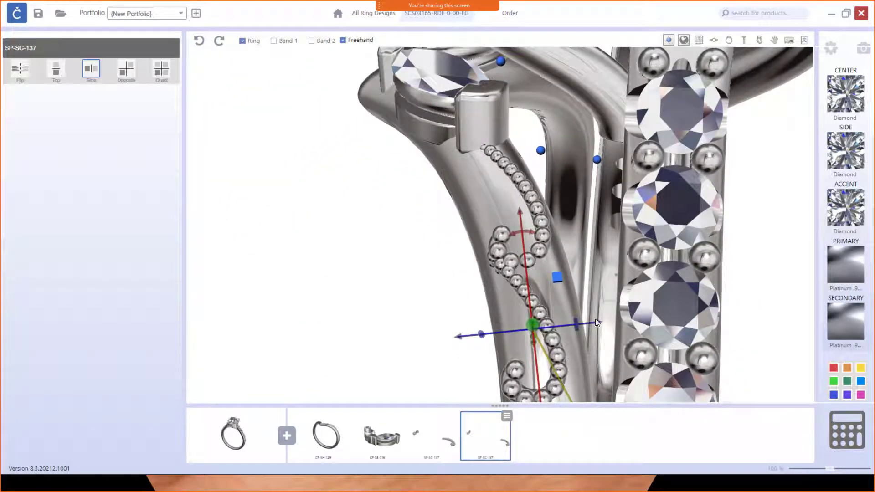
pyautogui.moveTo(601, 325); pyautogui.dragTo(612, 322)
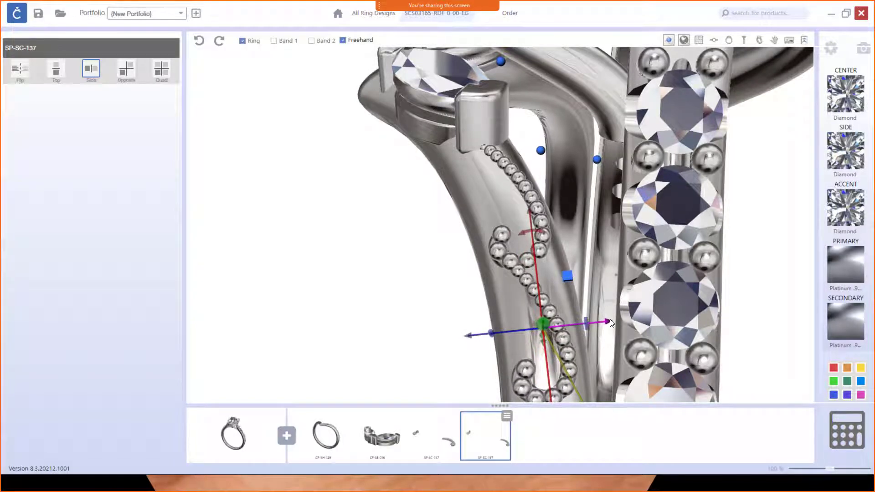
pyautogui.scroll(-5, 588, 310)
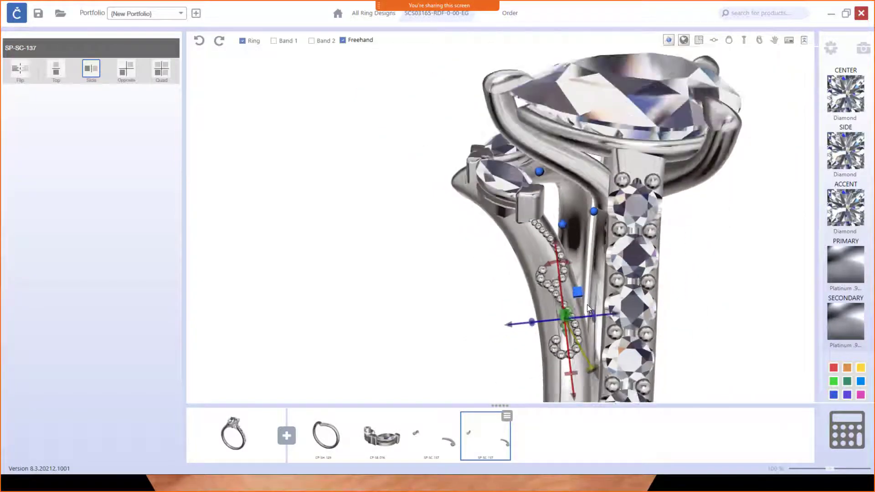
# - Deselect the scroll and hide the blue part handles to review the complete ring set
pyautogui.moveTo(521, 294); pyautogui.dragTo(696, 381)
pyautogui.click(547, 280)
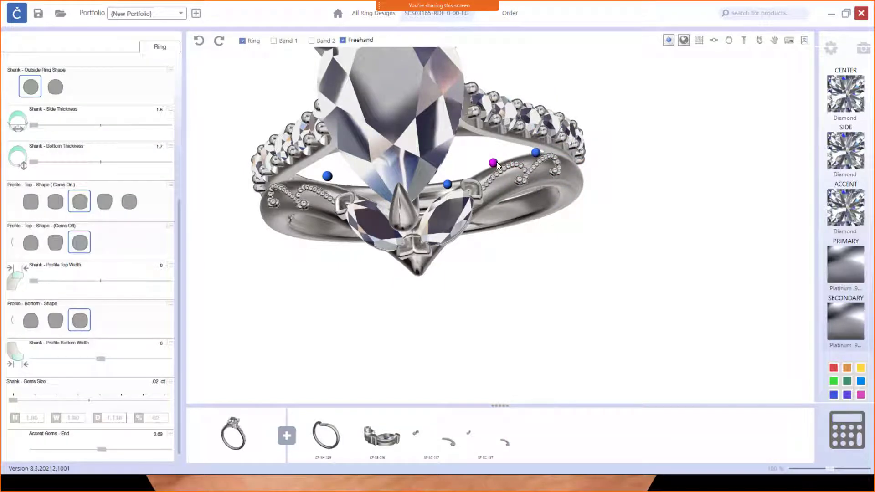
pyautogui.moveTo(372, 181); pyautogui.dragTo(484, 241)
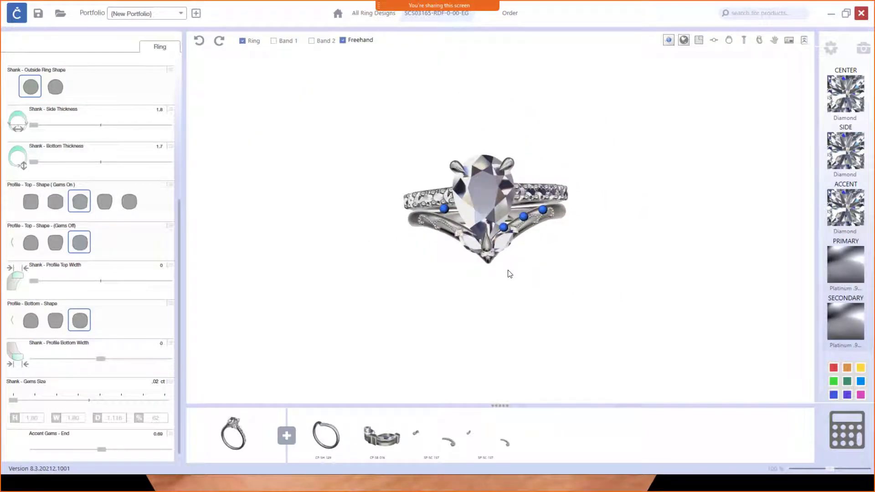
pyautogui.click(503, 227)
pyautogui.click(669, 41)
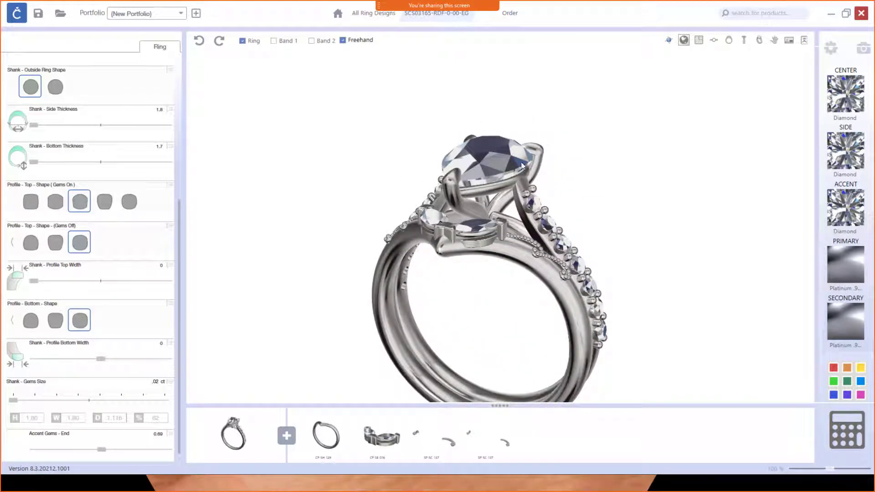
pyautogui.moveTo(539, 178); pyautogui.dragTo(556, 263)
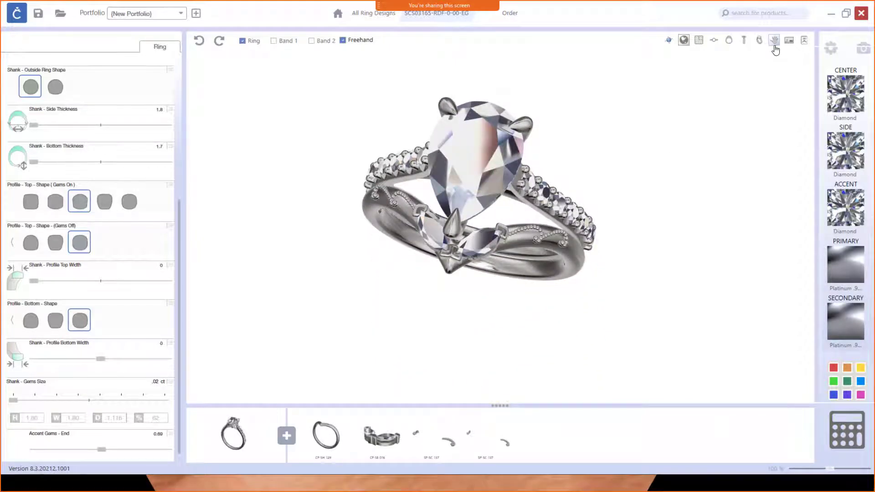
# - Preview the ring set on a woman's hand with Design Try On and examine it from farther away
pyautogui.click(774, 40)
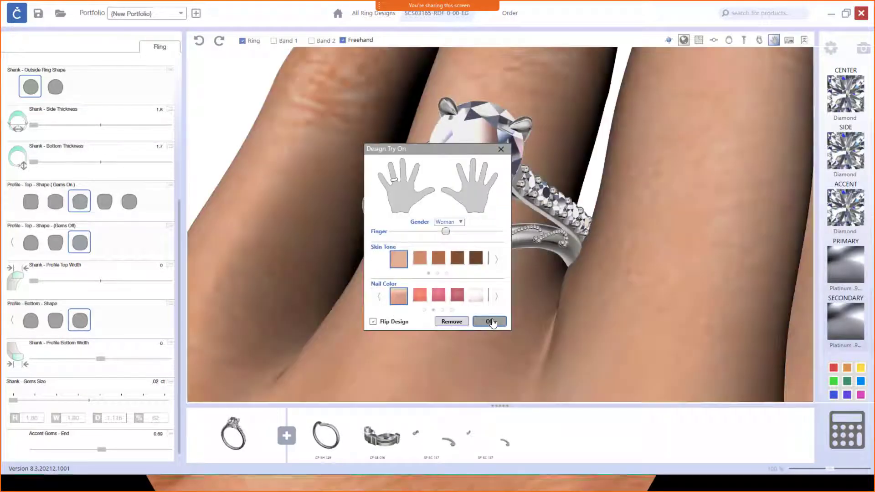
pyautogui.click(491, 322)
pyautogui.moveTo(481, 318); pyautogui.dragTo(484, 338)
pyautogui.scroll(-3, 484, 338)
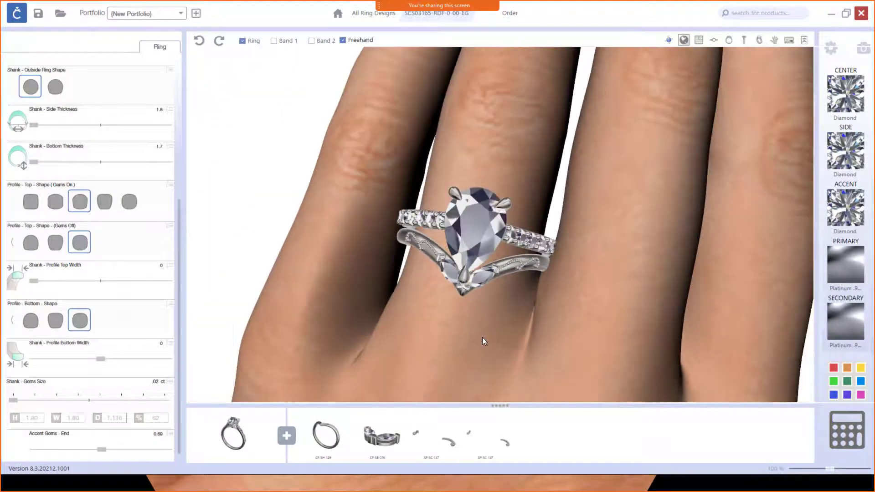
pyautogui.scroll(-3, 480, 338)
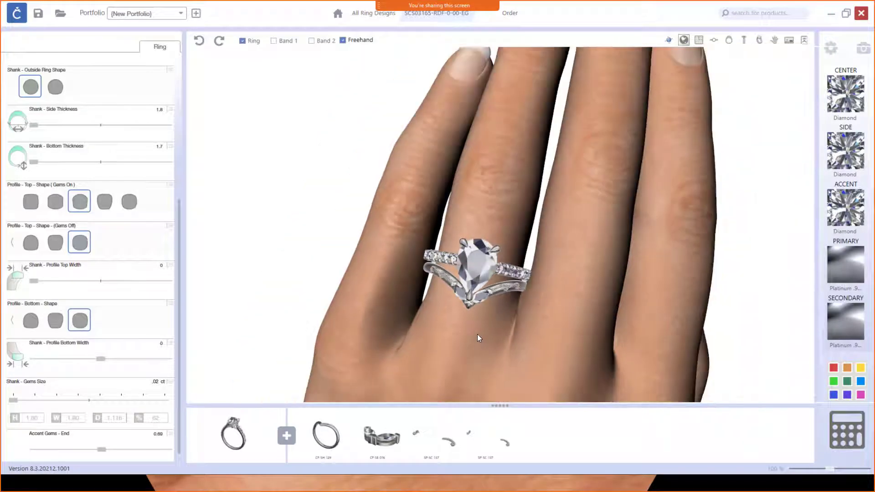
pyautogui.moveTo(477, 335); pyautogui.dragTo(499, 310)
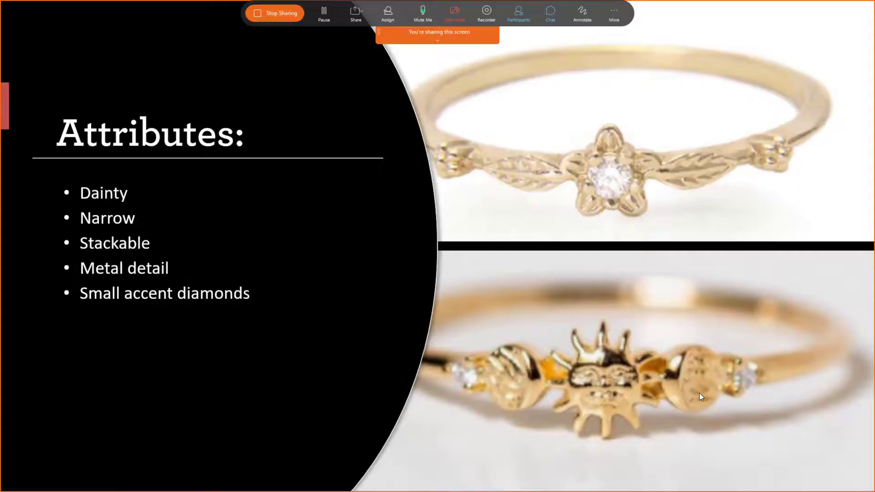
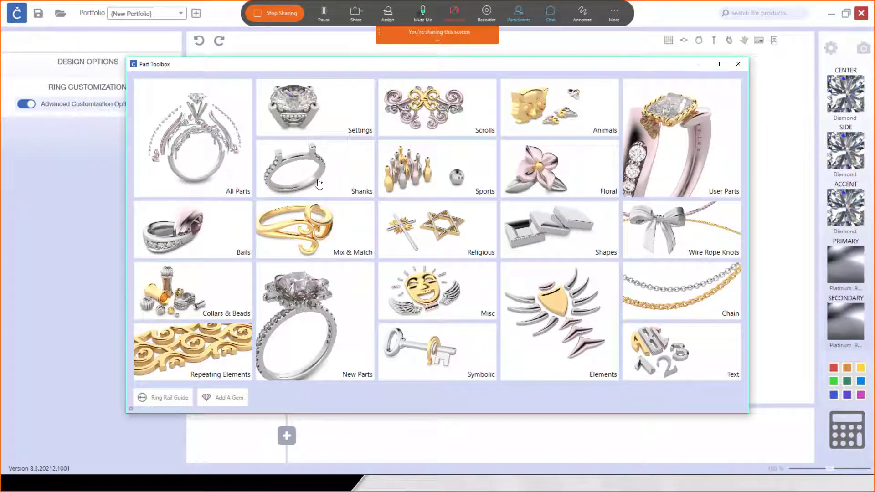
# - Start a new design from the plain band shank CP-SH-043
pyautogui.click(319, 184)
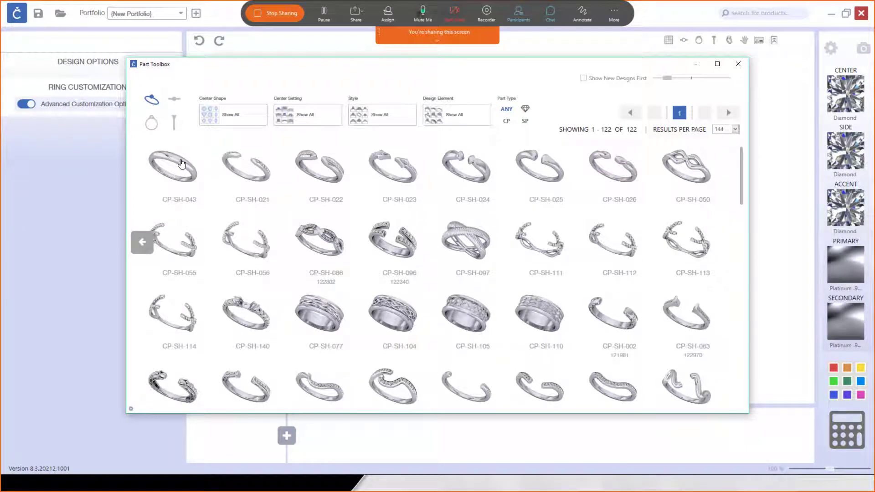
pyautogui.click(182, 164)
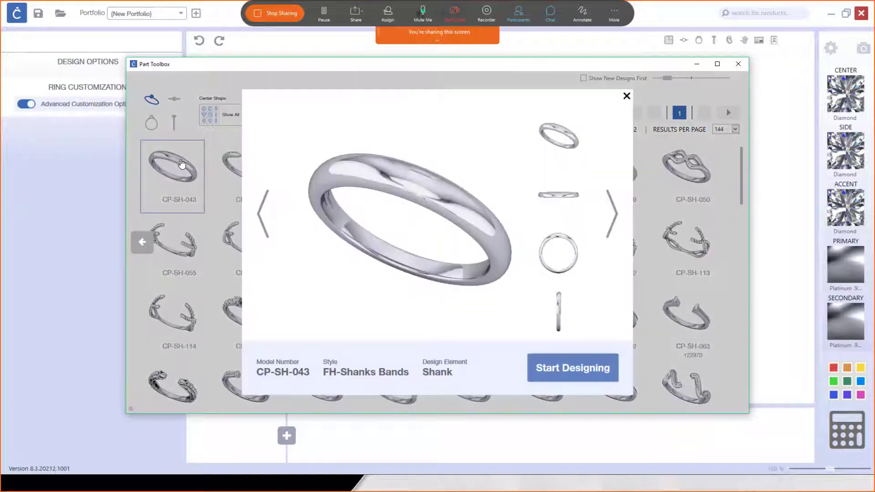
pyautogui.click(582, 378)
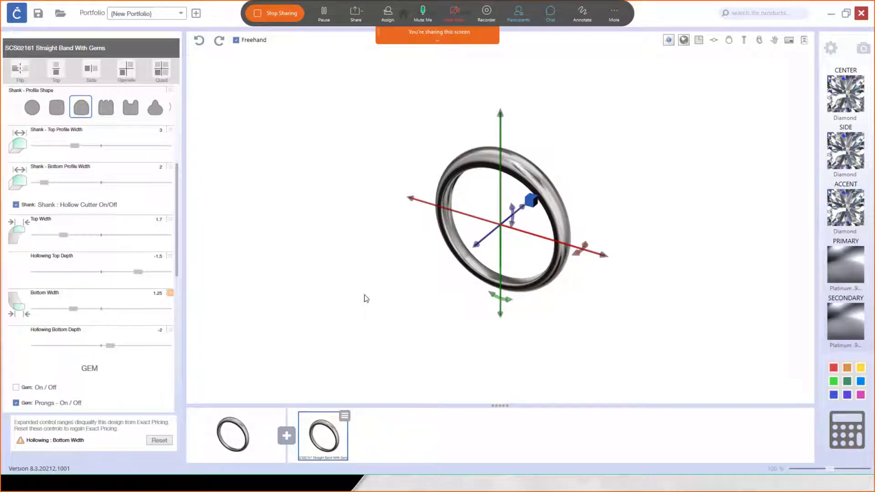
# - Inspect the inside of the straight band and turn off the shank's Hollow Cutter
pyautogui.moveTo(535, 210); pyautogui.dragTo(510, 123)
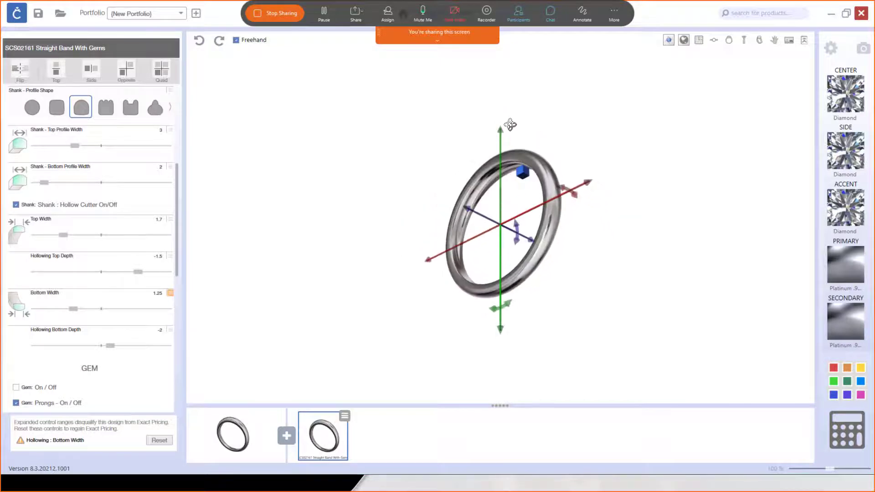
pyautogui.scroll(3, 491, 190)
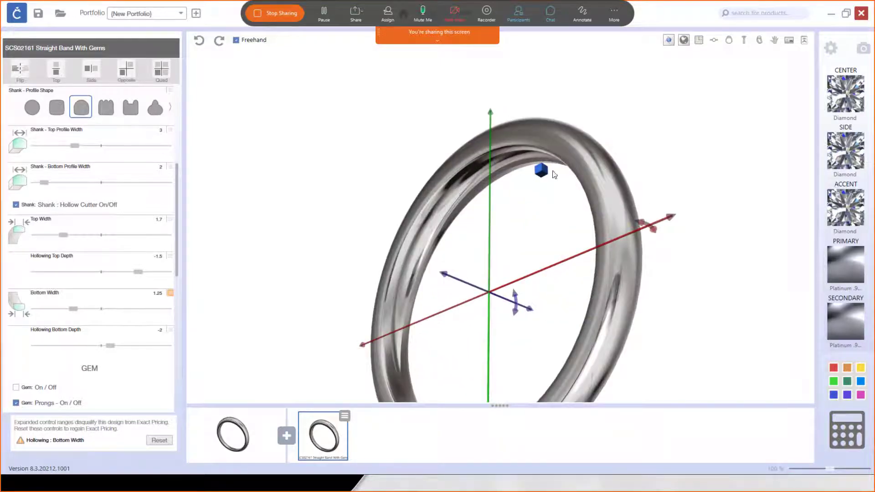
pyautogui.scroll(-3, 500, 181)
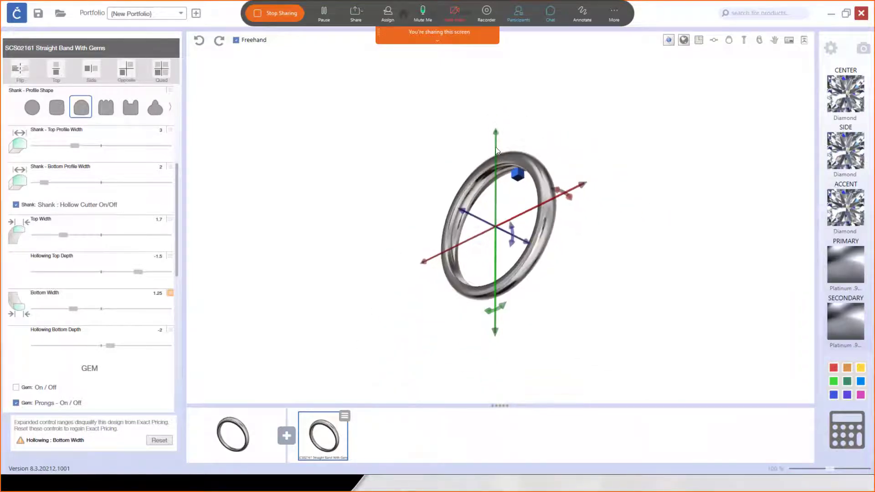
pyautogui.moveTo(478, 172)
pyautogui.mouseDown()
pyautogui.moveTo(480, 264)
pyautogui.moveTo(467, 215)
pyautogui.moveTo(472, 167)
pyautogui.mouseUp()
pyautogui.scroll(2, 492, 182)
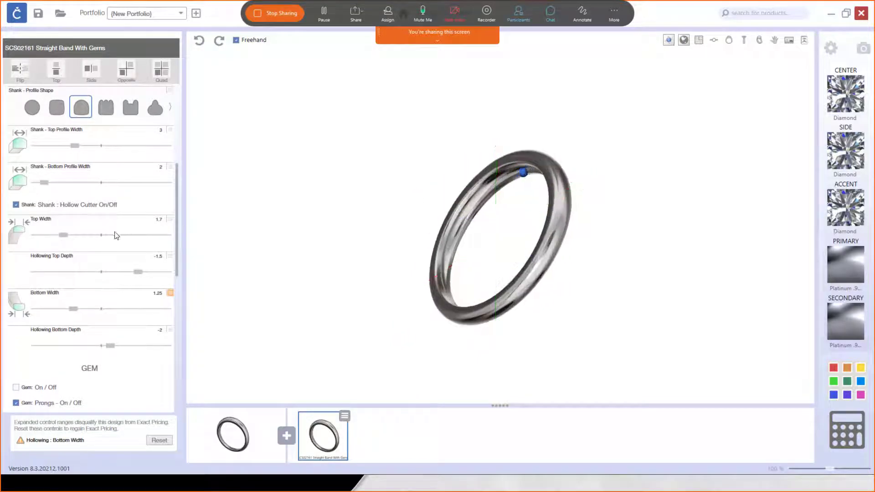
pyautogui.scroll(2, 484, 196)
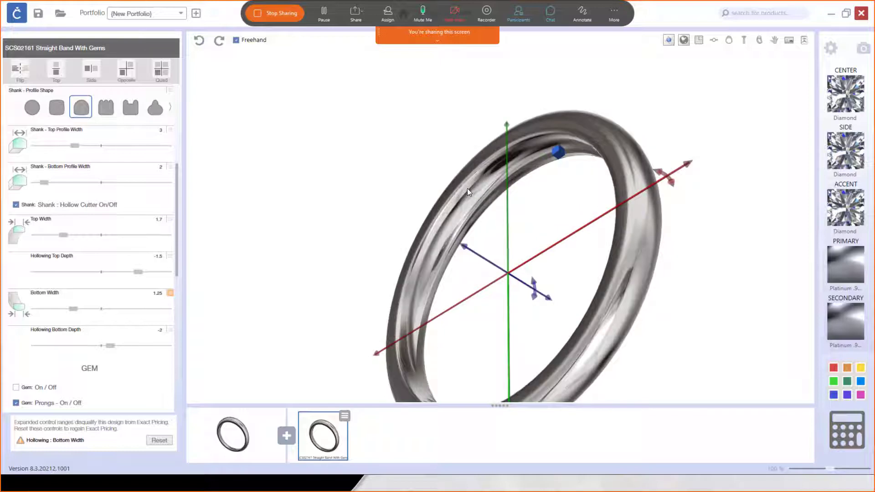
pyautogui.click(16, 205)
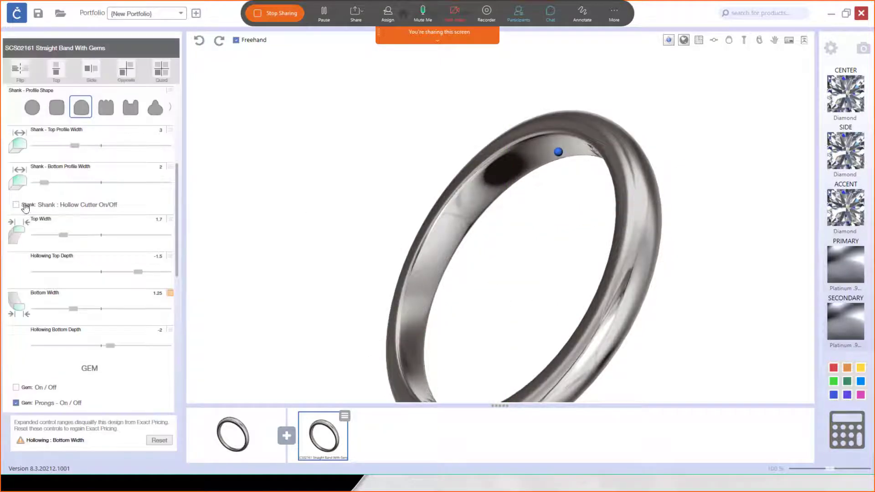
# - Set the shank's top thickness to 1.82 and its top profile width to 2
pyautogui.scroll(-2, 492, 223)
pyautogui.moveTo(492, 227); pyautogui.dragTo(560, 287)
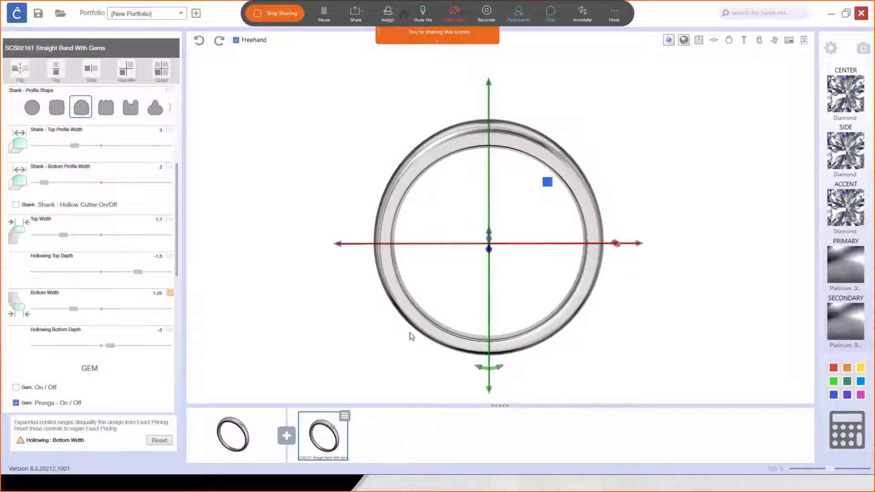
pyautogui.scroll(3, 118, 265)
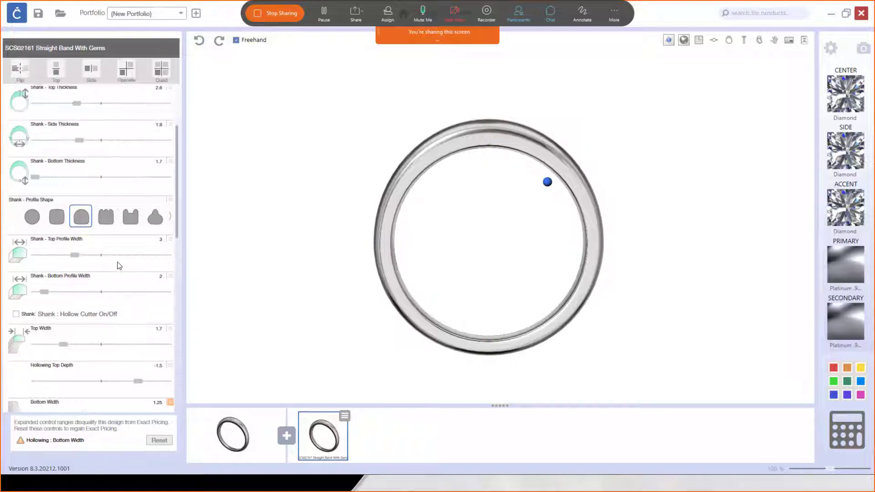
pyautogui.scroll(2, 118, 265)
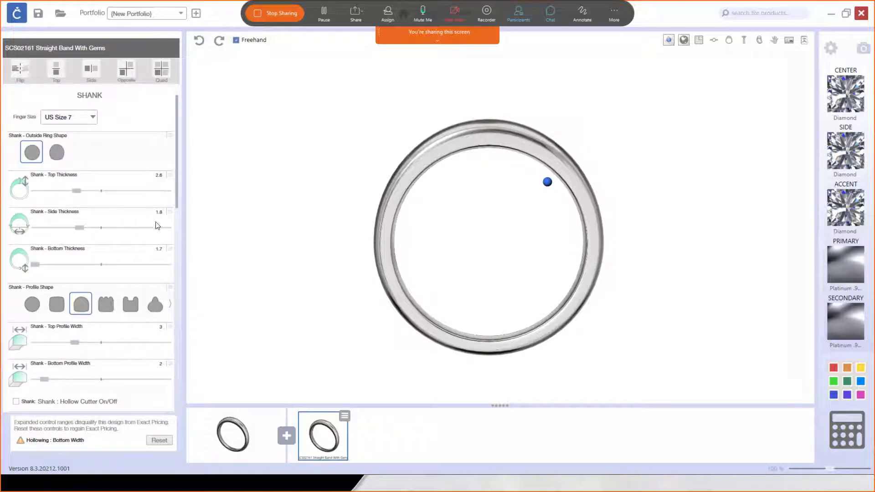
pyautogui.scroll(-1, 148, 243)
pyautogui.scroll(-2, 149, 243)
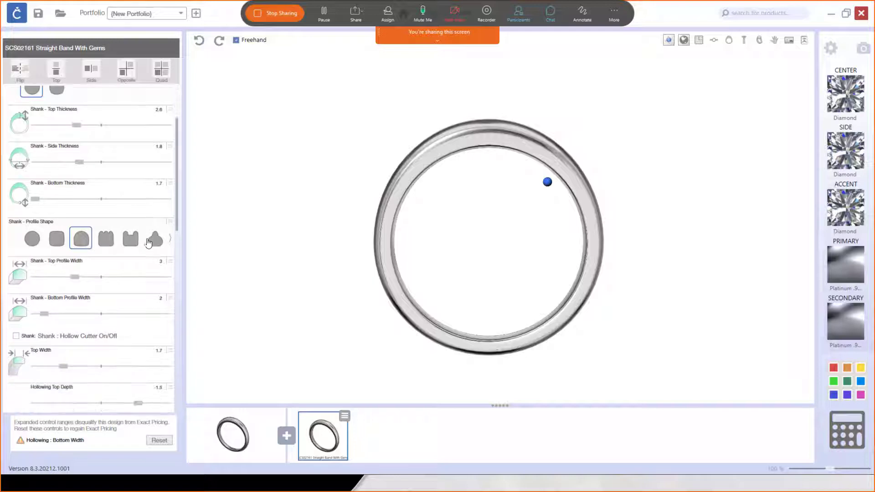
pyautogui.scroll(-3, 148, 243)
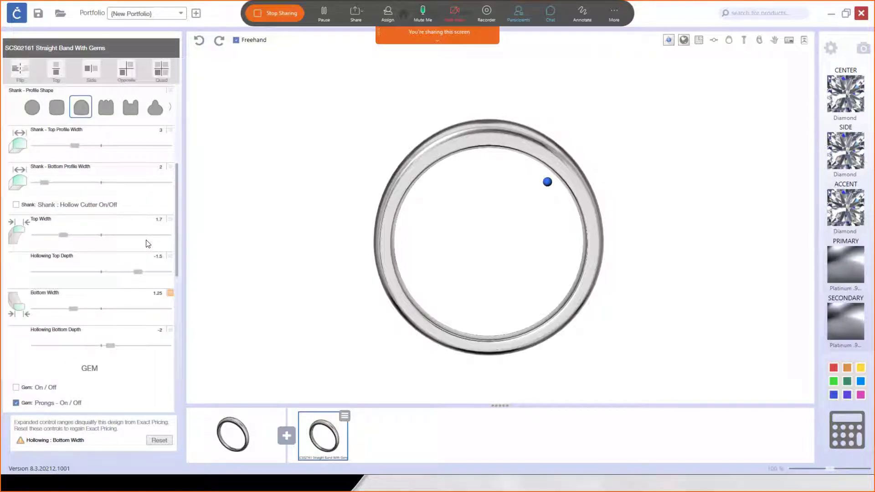
pyautogui.scroll(6, 148, 244)
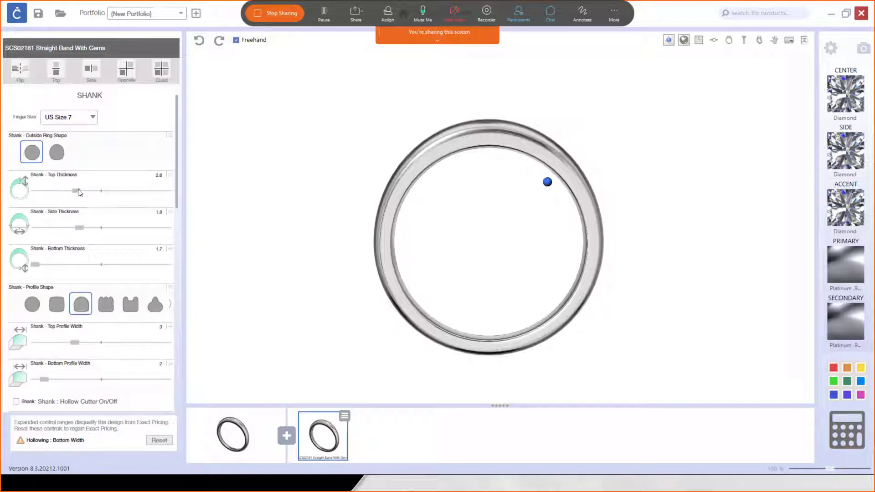
pyautogui.moveTo(80, 192); pyautogui.dragTo(51, 194)
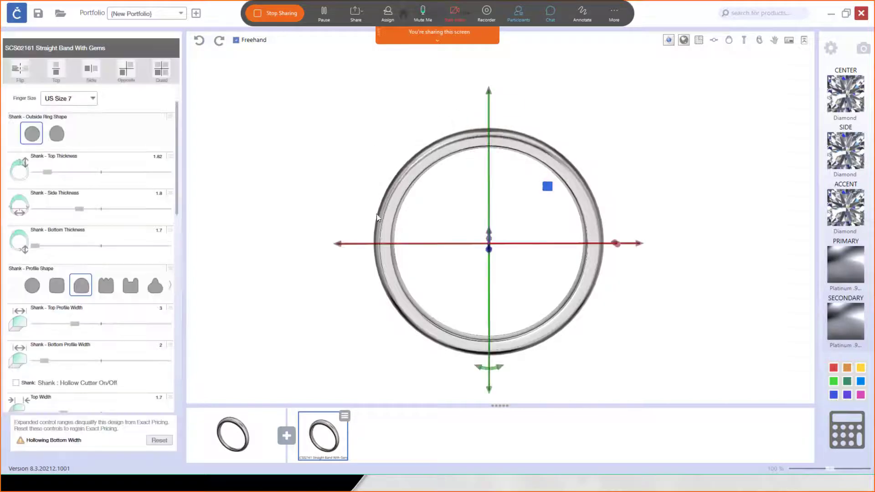
pyautogui.moveTo(518, 287); pyautogui.dragTo(378, 271)
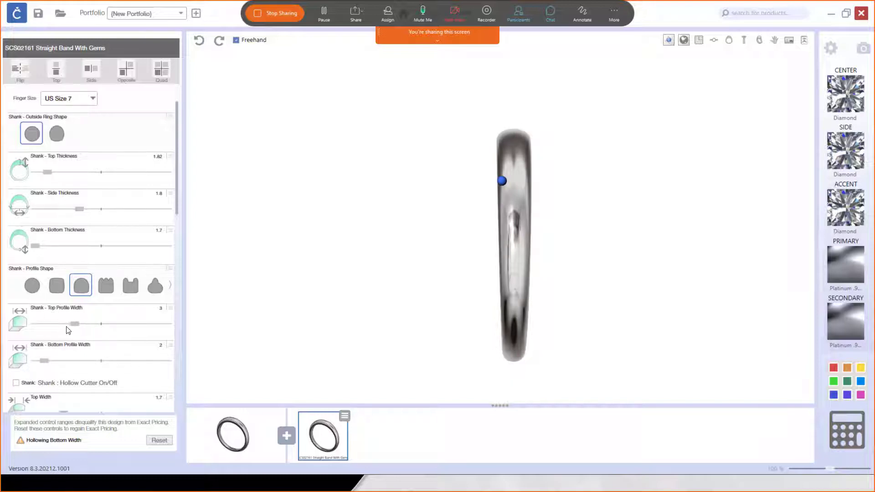
pyautogui.moveTo(76, 328); pyautogui.dragTo(53, 331)
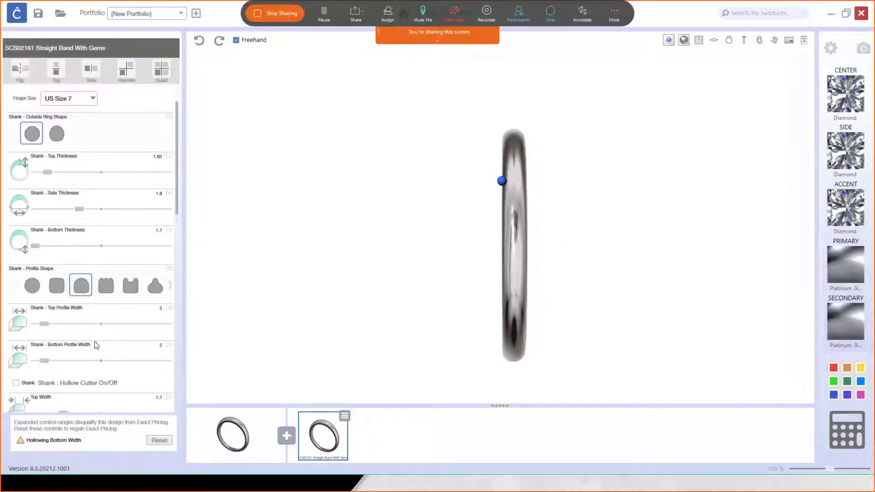
# - Change the band's finger size to a smaller US size
pyautogui.moveTo(458, 201); pyautogui.dragTo(583, 215)
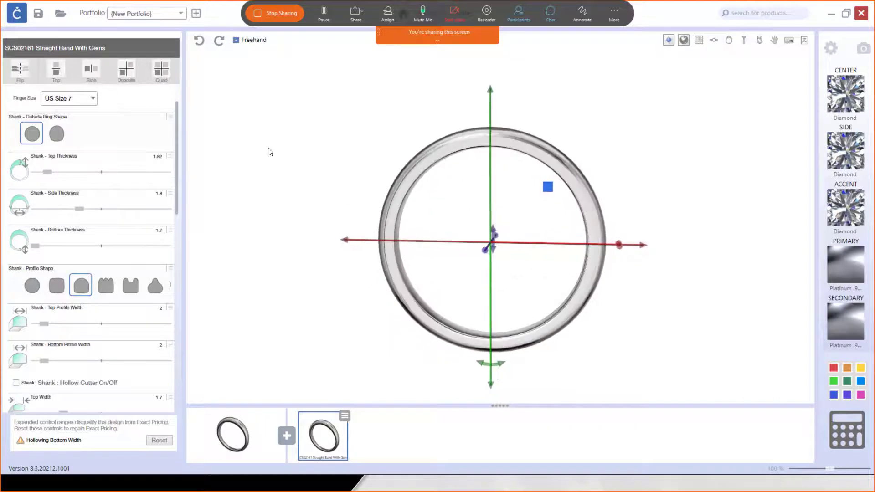
pyautogui.click(91, 99)
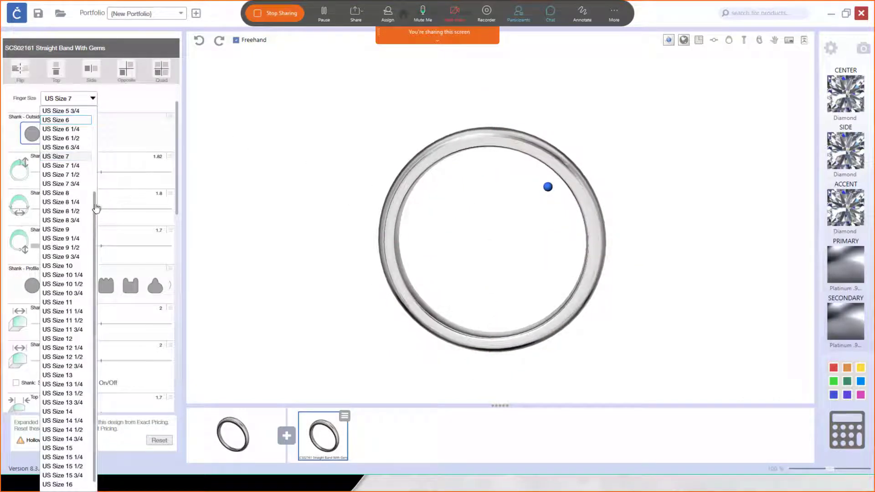
pyautogui.moveTo(94, 211); pyautogui.dragTo(102, 173)
pyautogui.click(55, 138)
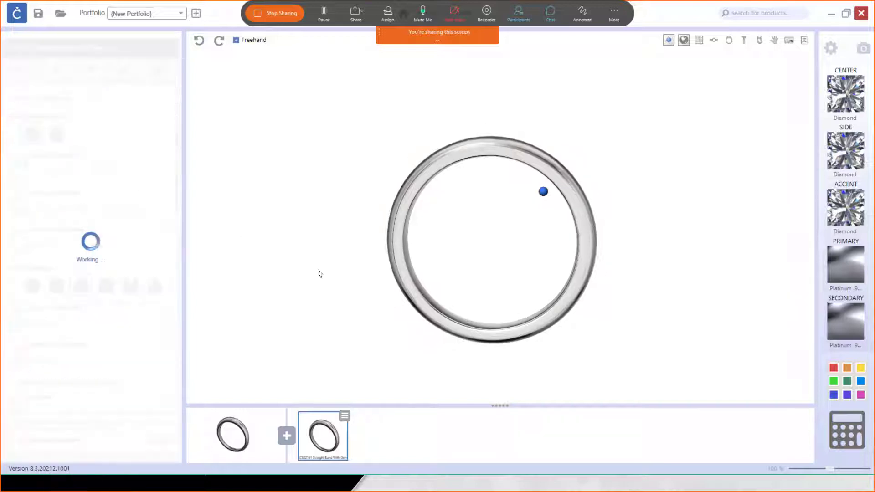
# - Inspect the narrow band from the front and above, and review its hollowing and gem settings
pyautogui.moveTo(543, 204); pyautogui.dragTo(505, 269)
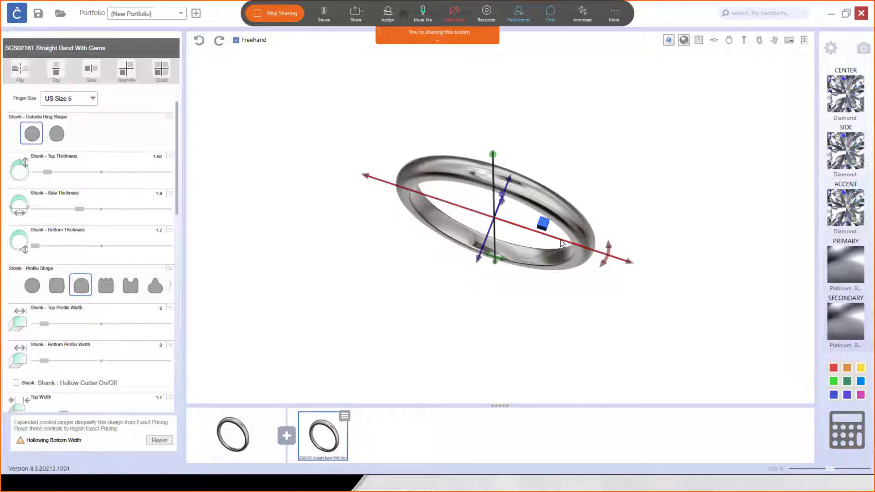
pyautogui.moveTo(531, 283); pyautogui.dragTo(557, 209)
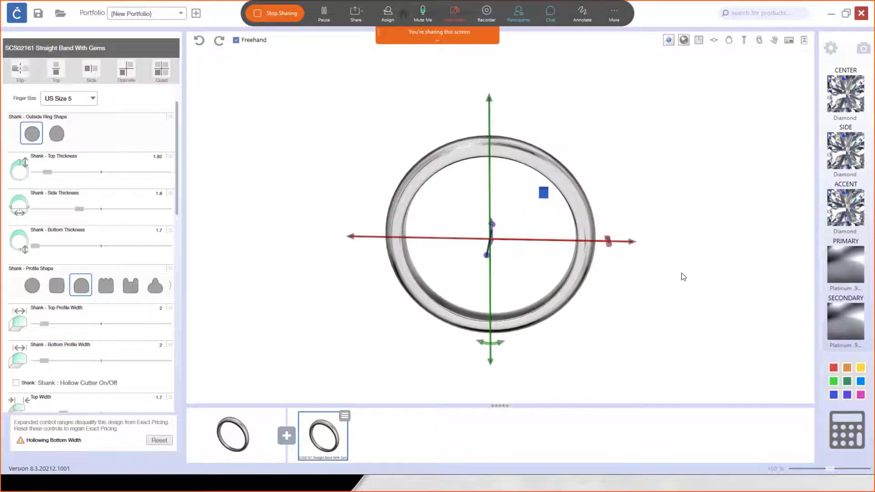
pyautogui.moveTo(695, 228); pyautogui.dragTo(677, 318)
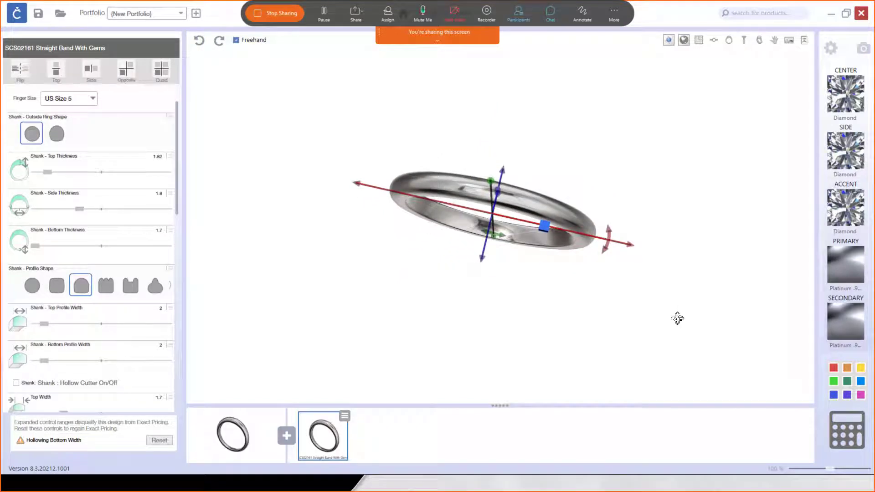
pyautogui.scroll(-3, 157, 336)
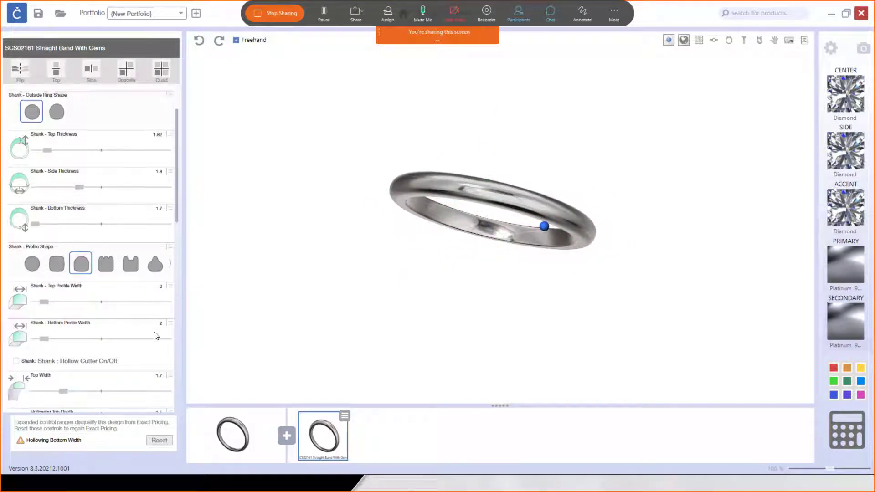
pyautogui.scroll(-2, 157, 336)
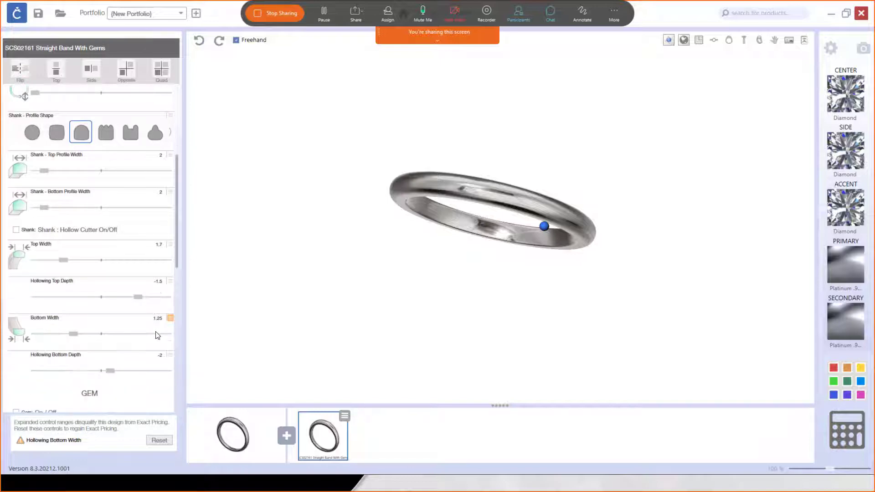
pyautogui.scroll(-3, 157, 333)
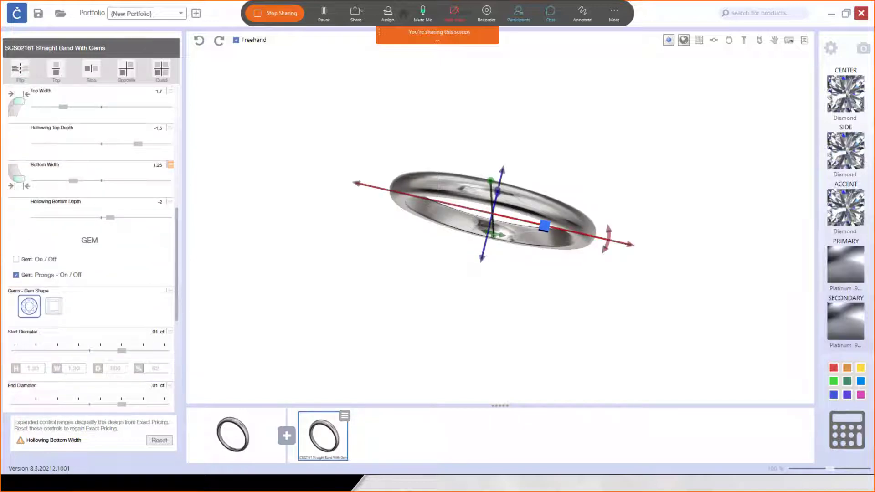
pyautogui.click(16, 259)
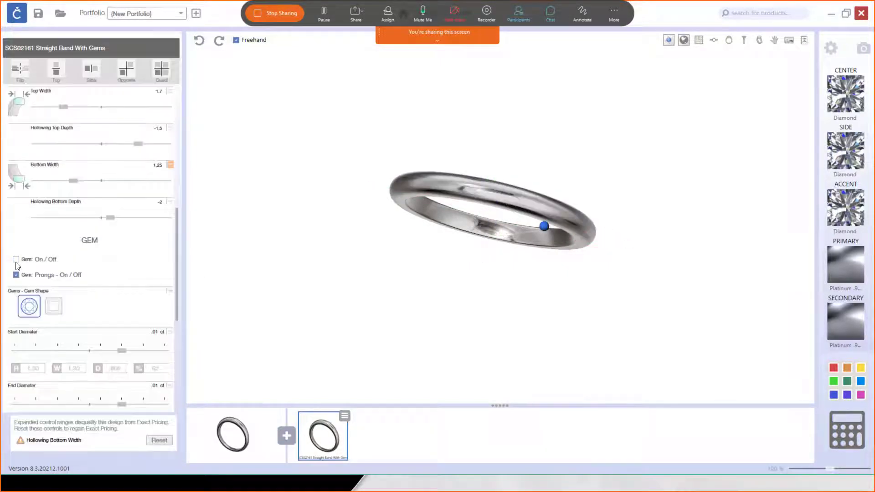
# - Try the Band Milgrain border on the band, inspect its beaded edges, and turn it off again
pyautogui.scroll(-3, 80, 329)
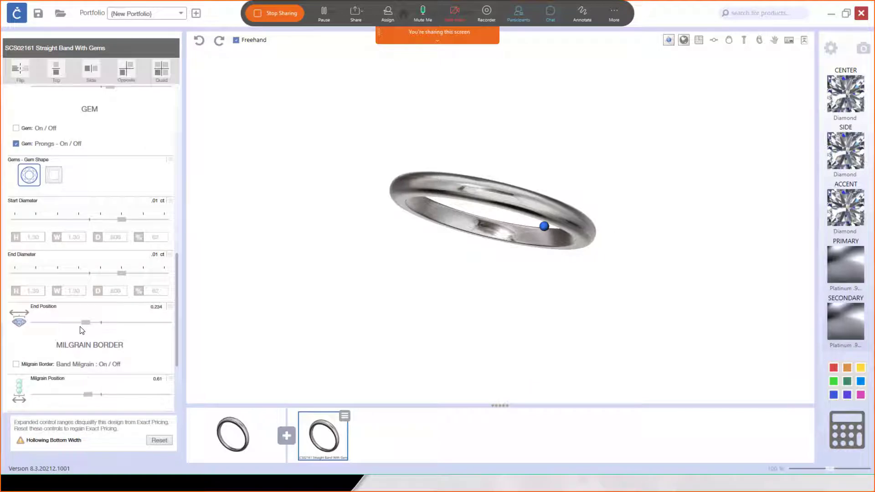
pyautogui.scroll(-2, 81, 330)
pyautogui.click(16, 258)
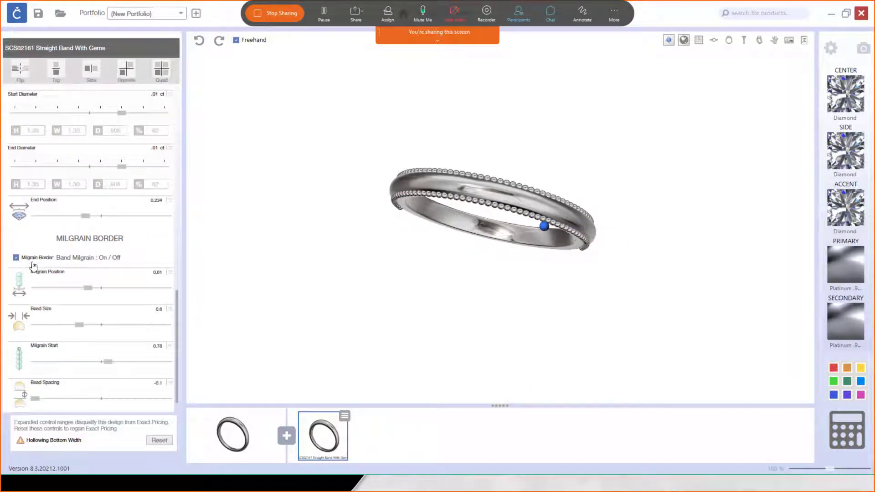
pyautogui.moveTo(477, 256)
pyautogui.mouseDown(button='right')
pyautogui.moveTo(511, 123)
pyautogui.moveTo(480, 224)
pyautogui.moveTo(463, 250)
pyautogui.mouseUp(button='right')
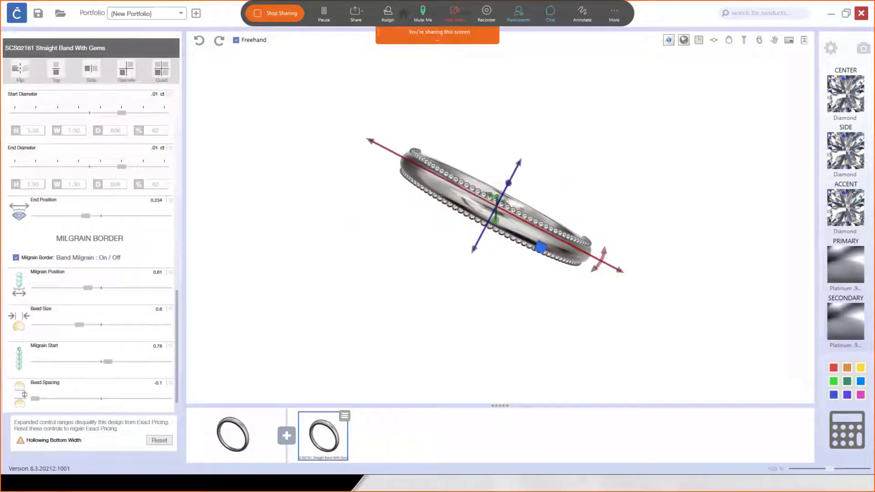
pyautogui.click(16, 258)
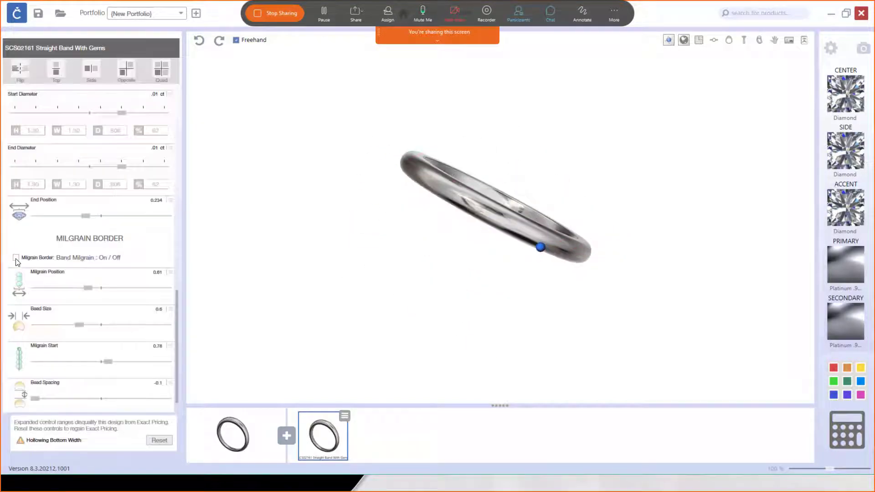
pyautogui.moveTo(531, 303); pyautogui.dragTo(501, 248, button='right')
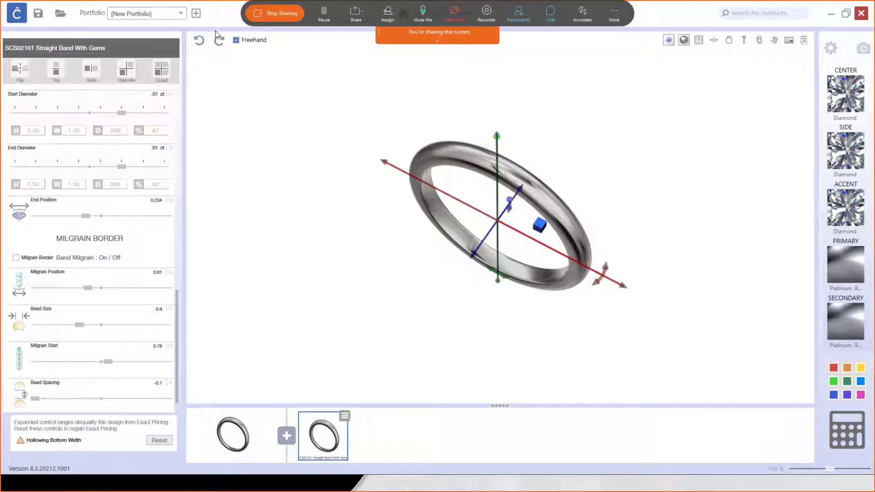
# - Add the bee part SP-AN-050 from the Animals category of the part library to the ring design
pyautogui.click(286, 436)
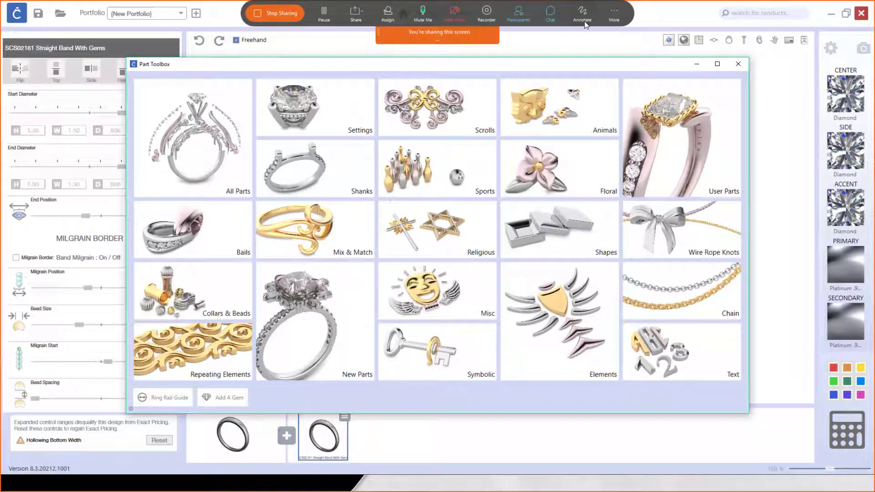
pyautogui.click(651, 6)
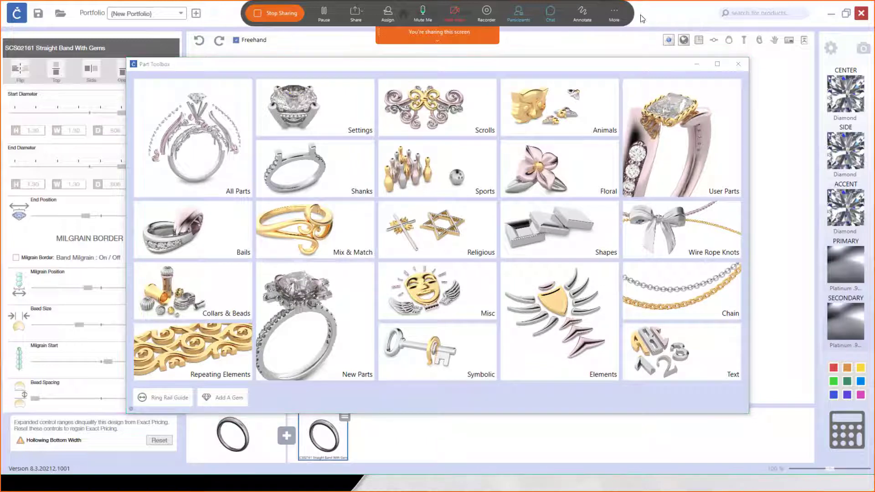
pyautogui.click(445, 43)
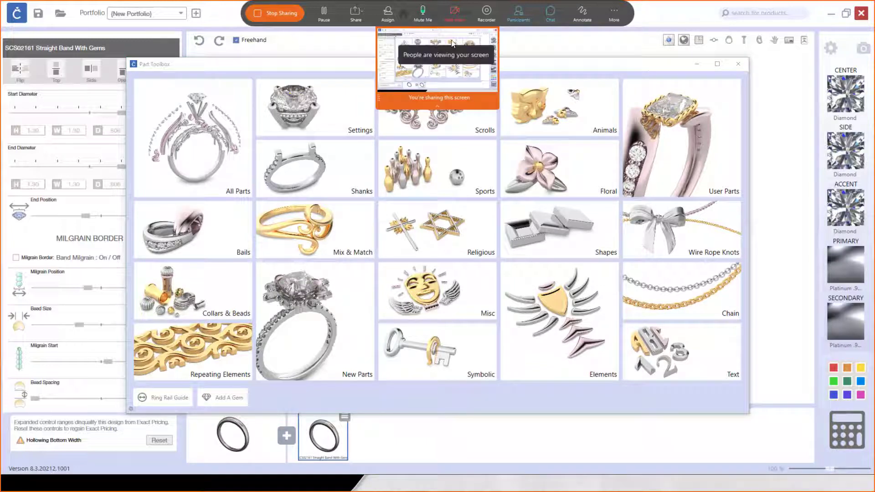
pyautogui.click(450, 106)
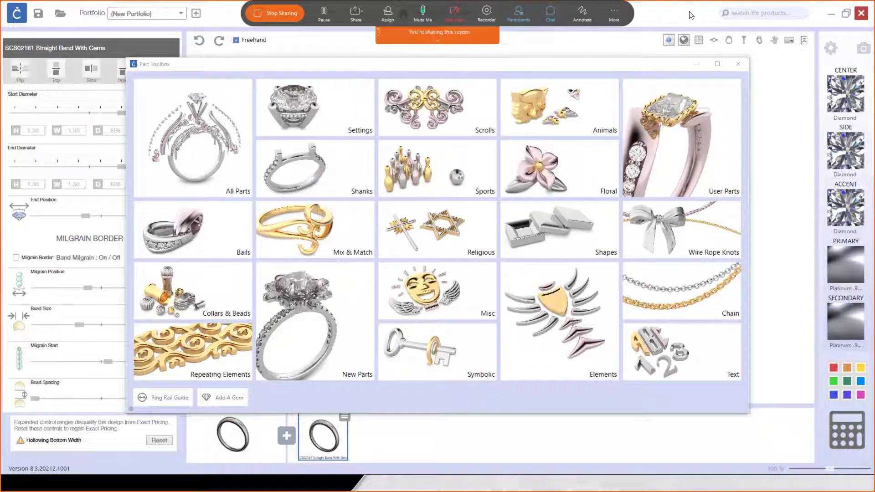
pyautogui.click(573, 134)
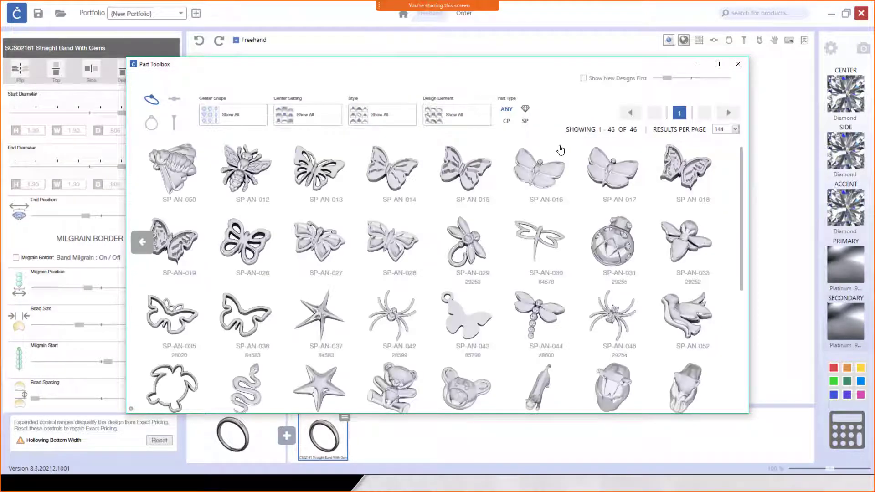
pyautogui.scroll(-5, 504, 278)
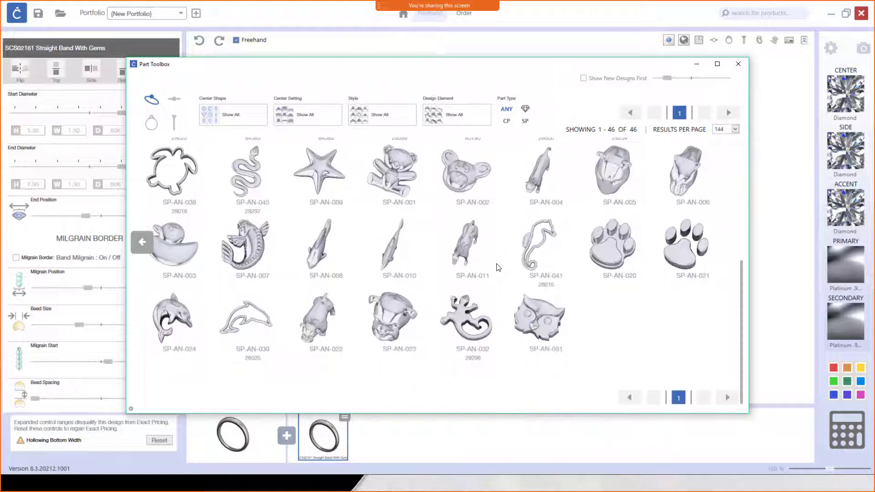
pyautogui.scroll(3, 497, 267)
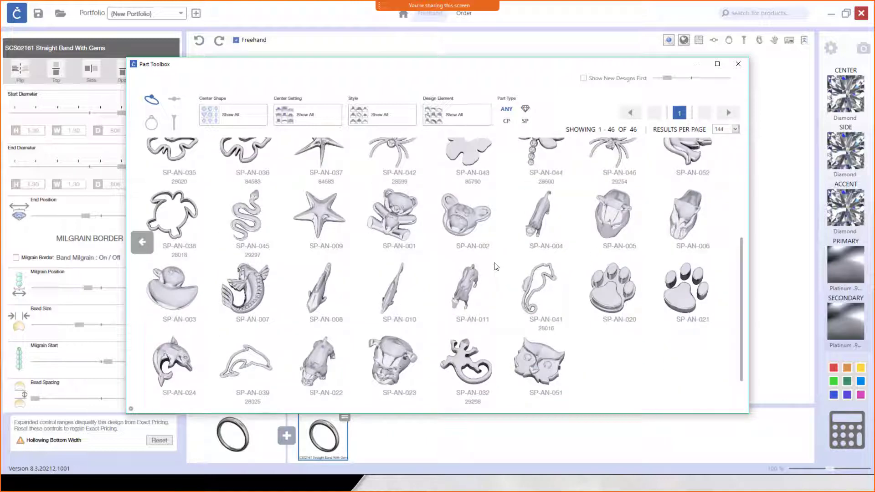
pyautogui.scroll(2, 489, 271)
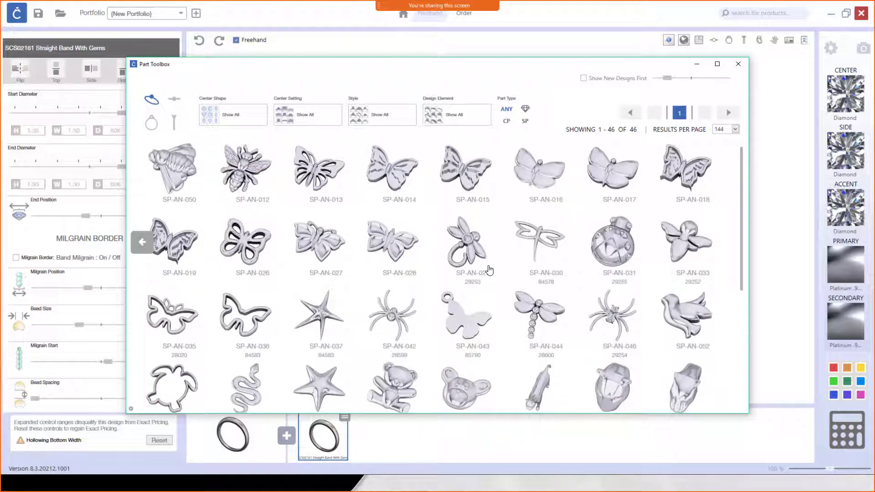
pyautogui.click(185, 169)
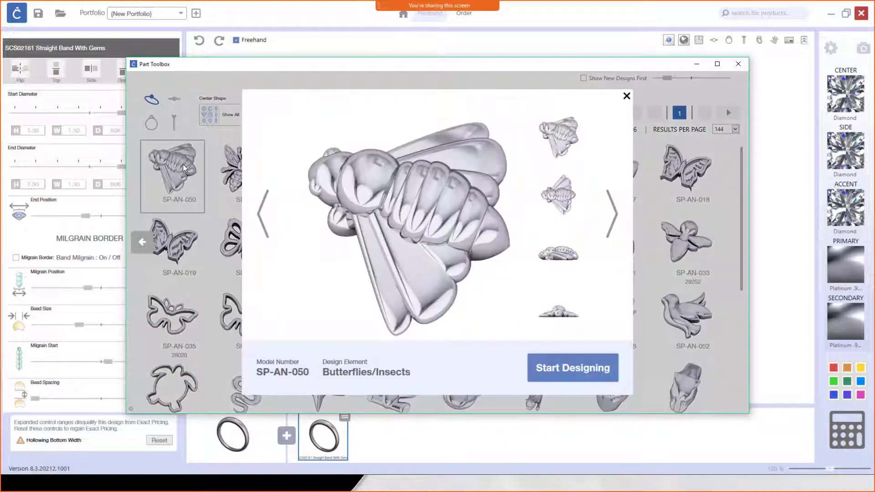
pyautogui.click(569, 367)
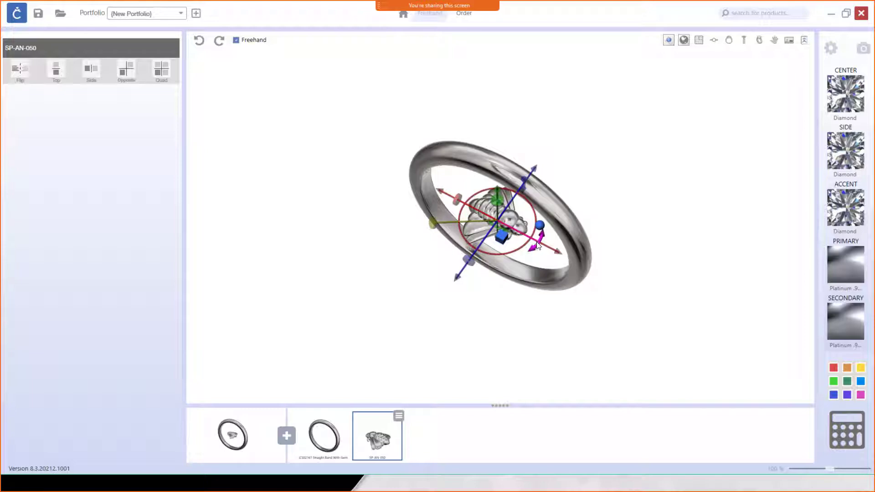
# - Rotate the bee a quarter turn so its body lies across the band, and raise it onto the top of the ring
pyautogui.moveTo(549, 212); pyautogui.dragTo(543, 176)
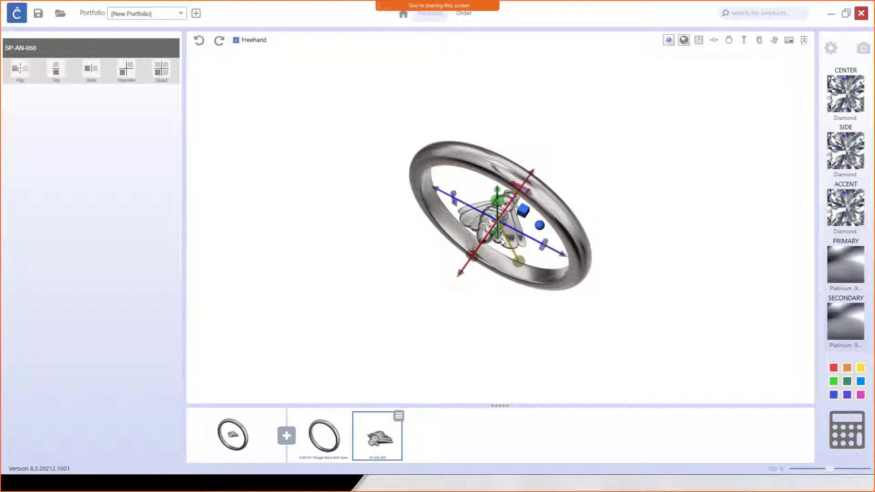
pyautogui.moveTo(498, 281); pyautogui.dragTo(488, 180)
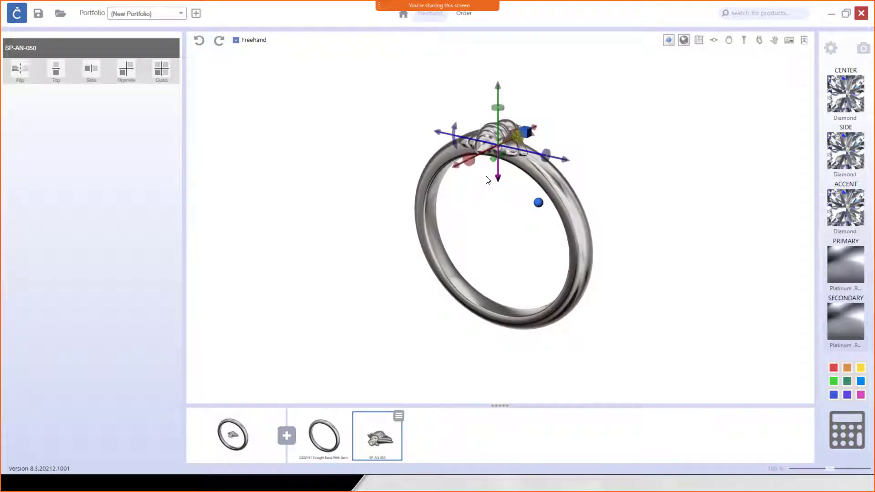
pyautogui.moveTo(498, 218); pyautogui.dragTo(546, 279)
pyautogui.moveTo(543, 247); pyautogui.dragTo(524, 231)
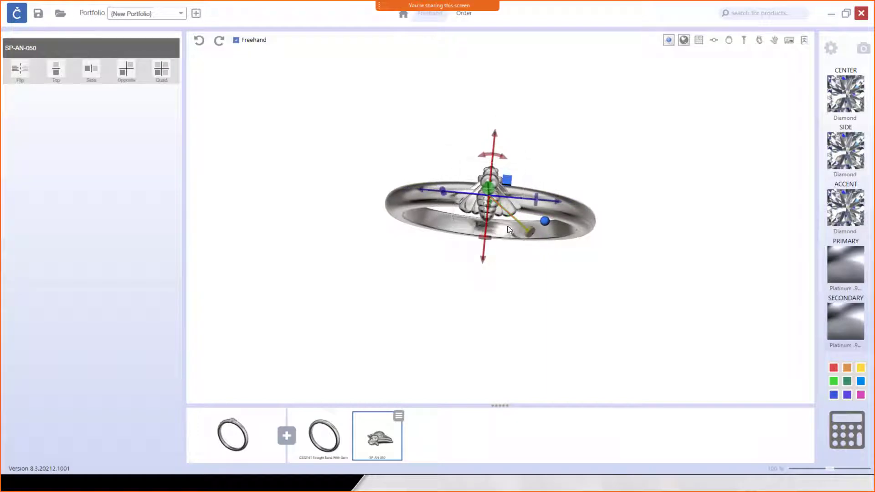
pyautogui.moveTo(540, 291); pyautogui.dragTo(450, 257)
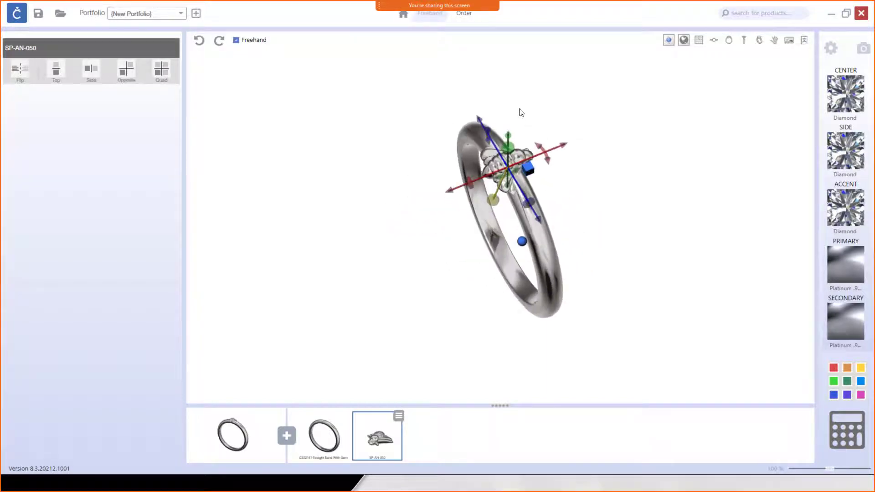
pyautogui.moveTo(509, 138); pyautogui.dragTo(509, 133)
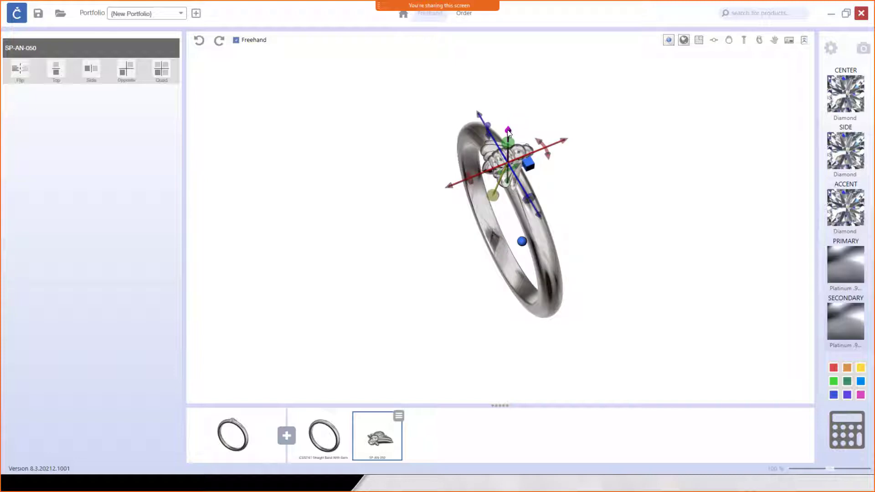
pyautogui.moveTo(498, 238); pyautogui.dragTo(573, 164)
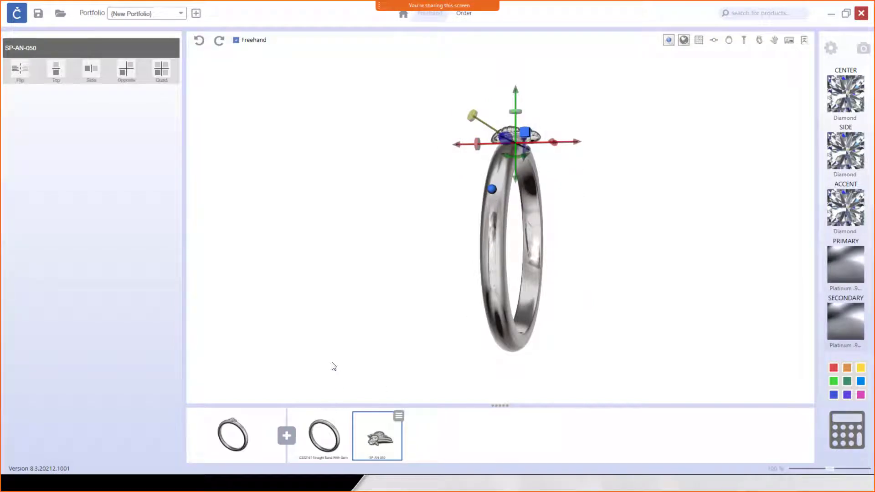
# - Switch to the presentation to review the dainty ring reference photos and attributes, and return to the bee ring design
pyautogui.hotkey('alt', 'Tab')
pyautogui.hotkey('alt', 'Tab')
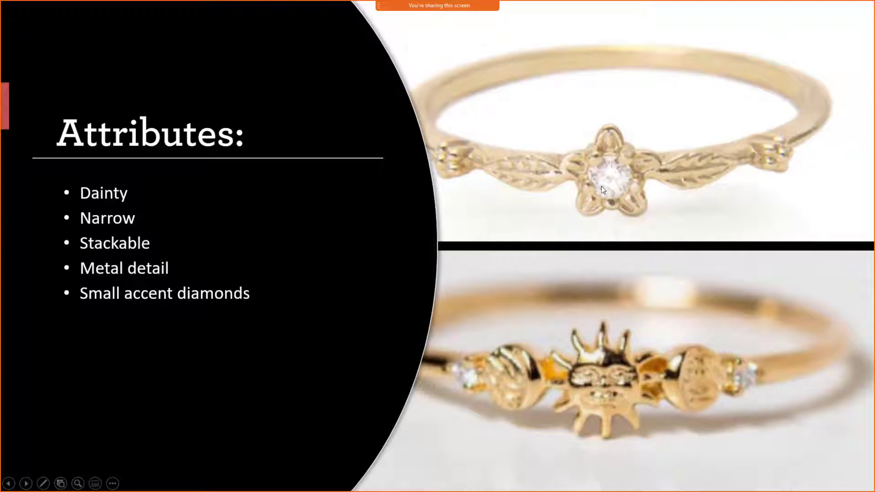
pyautogui.hotkey('alt', 'Tab')
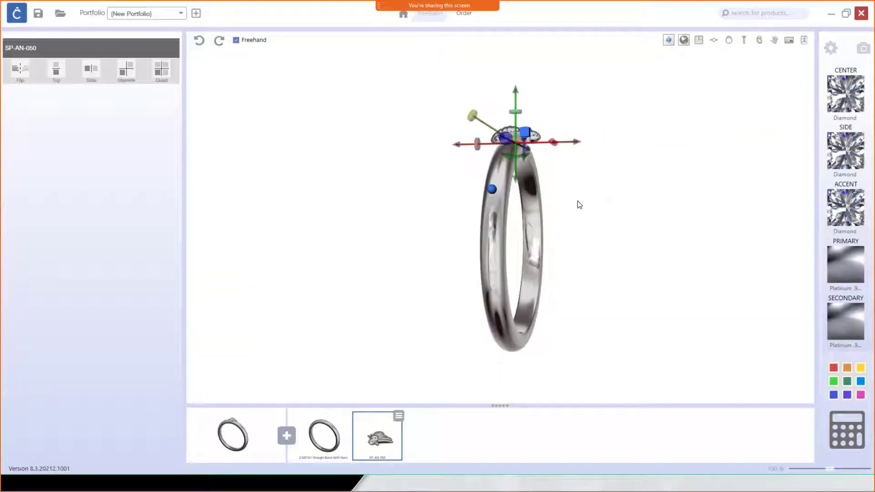
pyautogui.moveTo(468, 226); pyautogui.dragTo(619, 353)
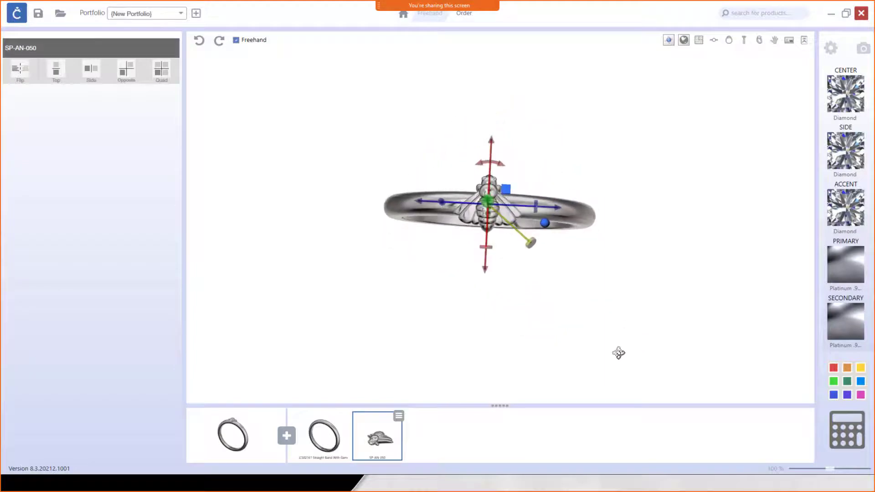
# - Add the leaf part SP-FL-071 from the Floral category of the part library to the ring design
pyautogui.click(292, 442)
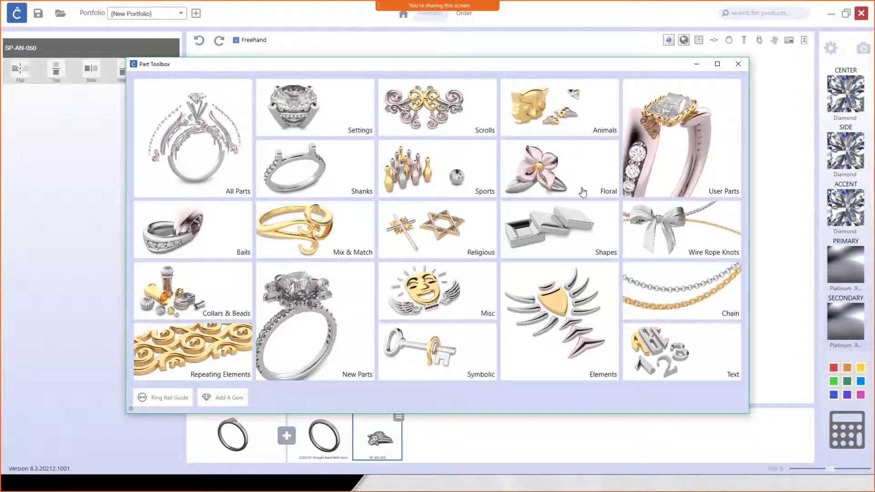
pyautogui.click(574, 181)
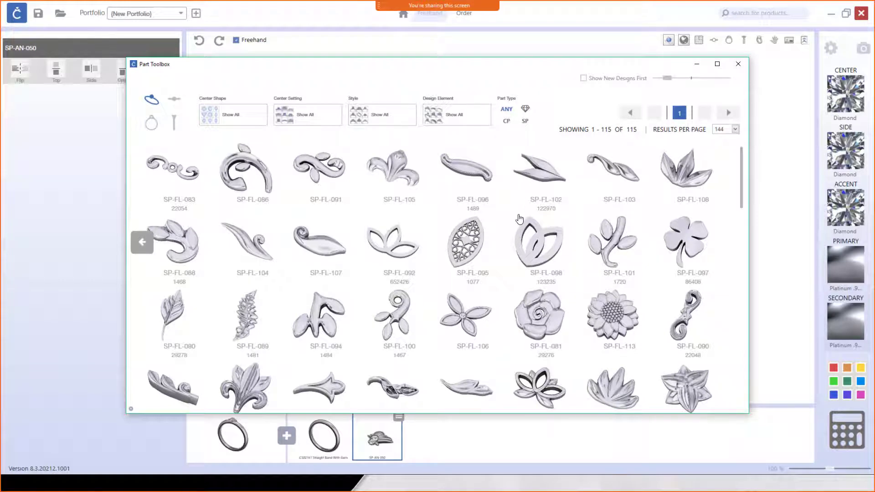
pyautogui.scroll(-3, 520, 219)
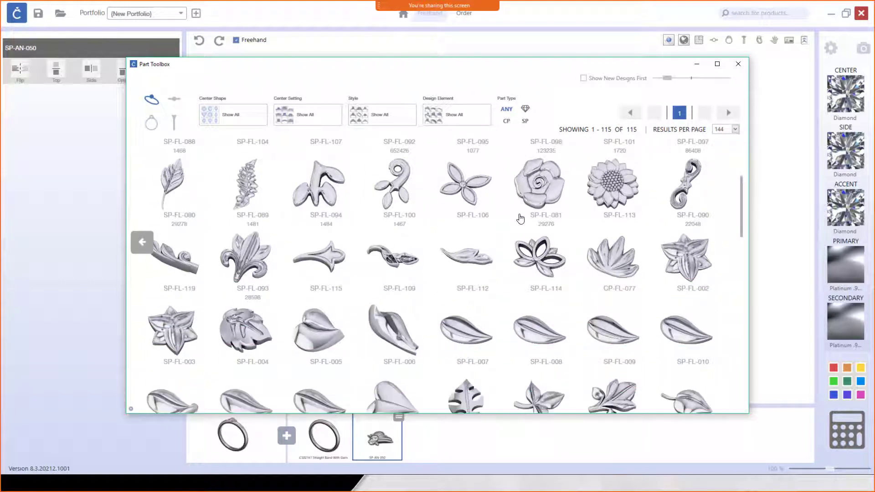
pyautogui.scroll(-3, 520, 219)
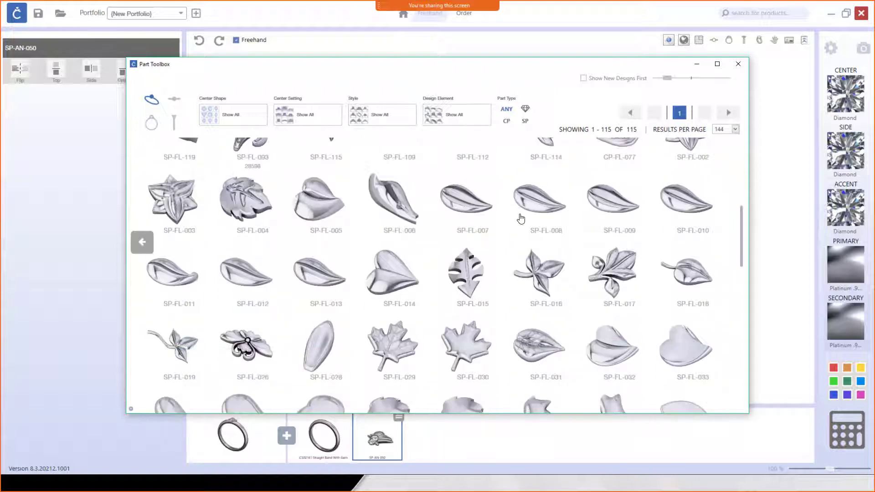
pyautogui.scroll(-2, 474, 203)
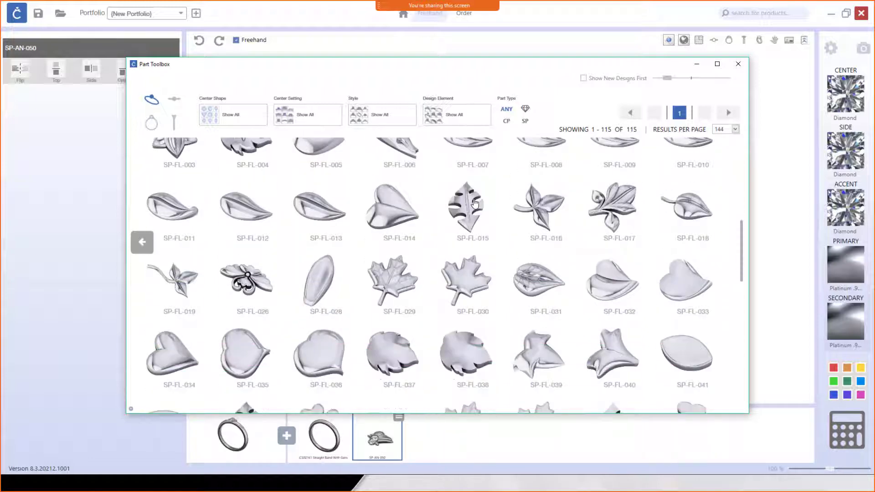
pyautogui.scroll(-4, 475, 203)
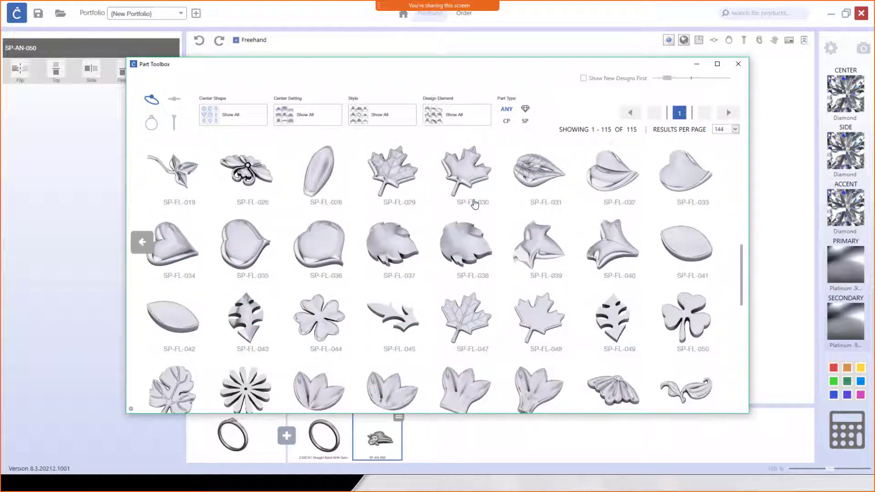
pyautogui.scroll(-1, 474, 204)
pyautogui.scroll(-3, 474, 205)
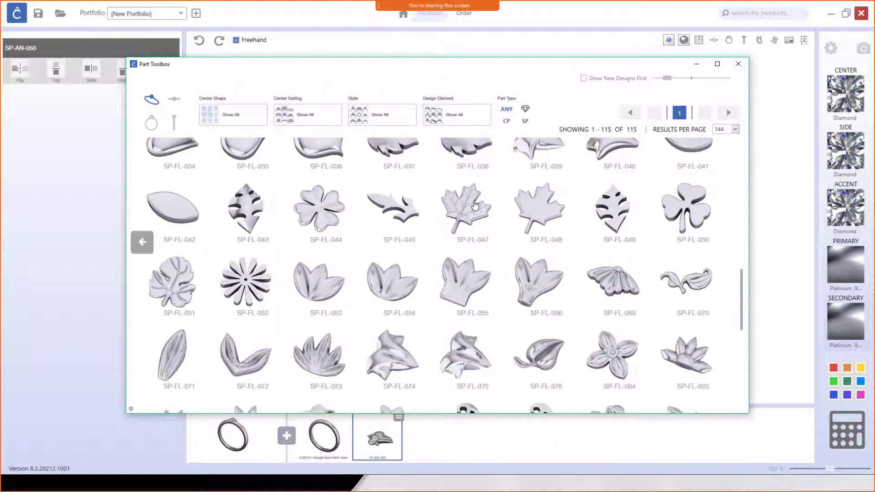
pyautogui.scroll(-3, 475, 207)
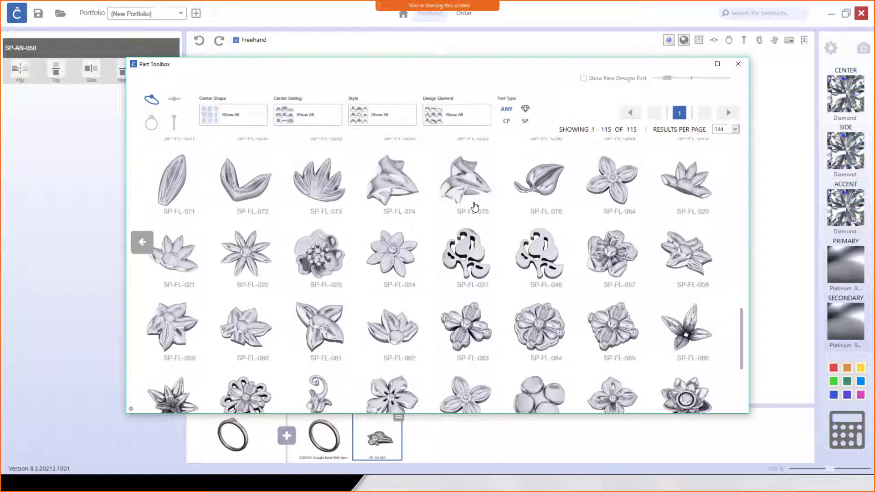
pyautogui.scroll(-4, 475, 207)
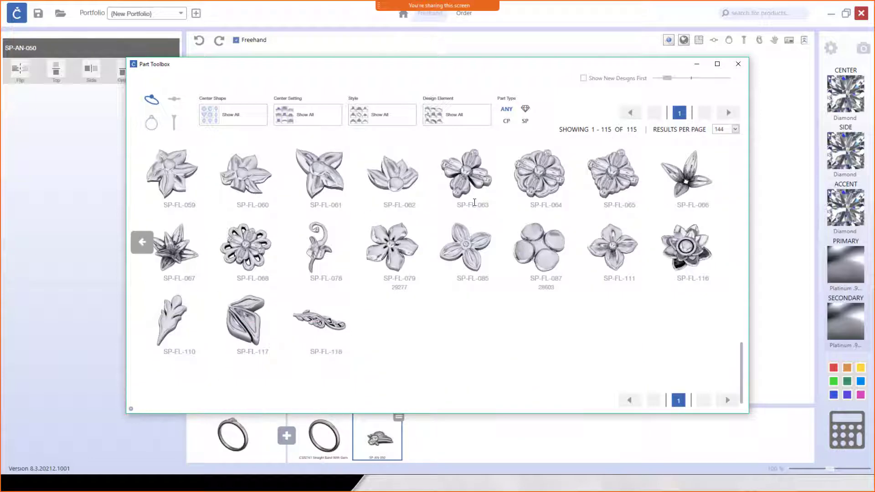
pyautogui.scroll(4, 474, 203)
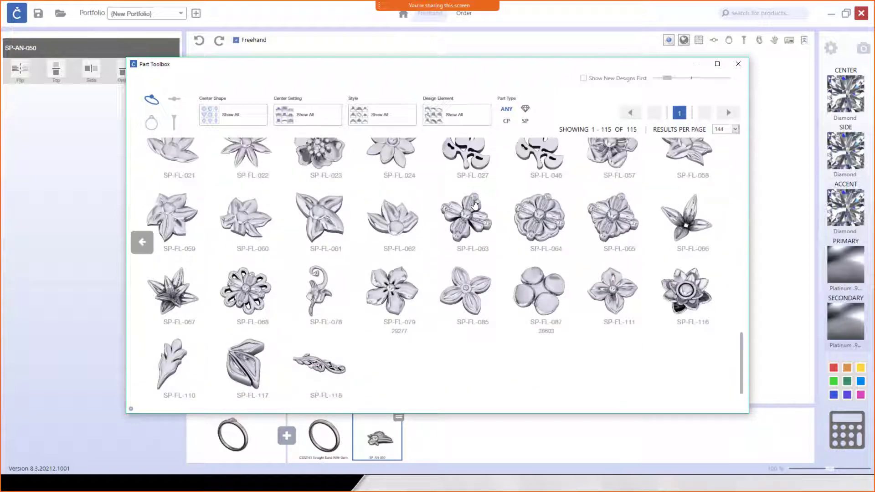
pyautogui.scroll(5, 475, 206)
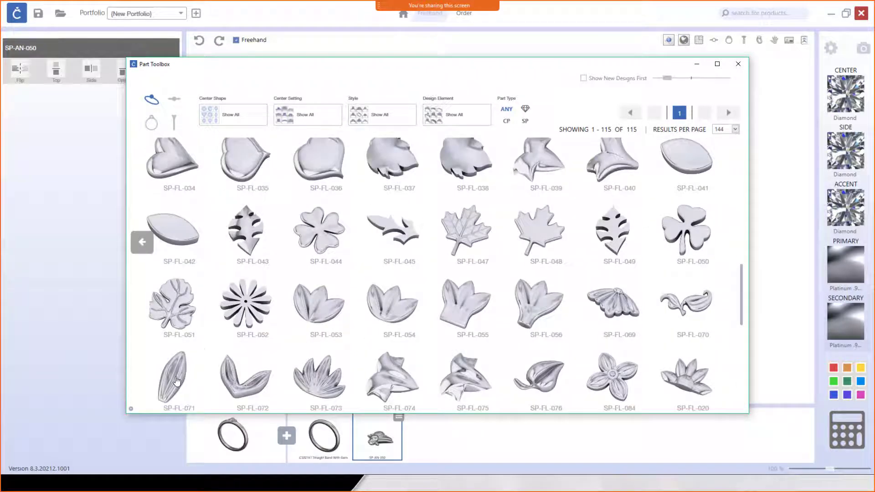
pyautogui.click(177, 380)
pyautogui.click(543, 368)
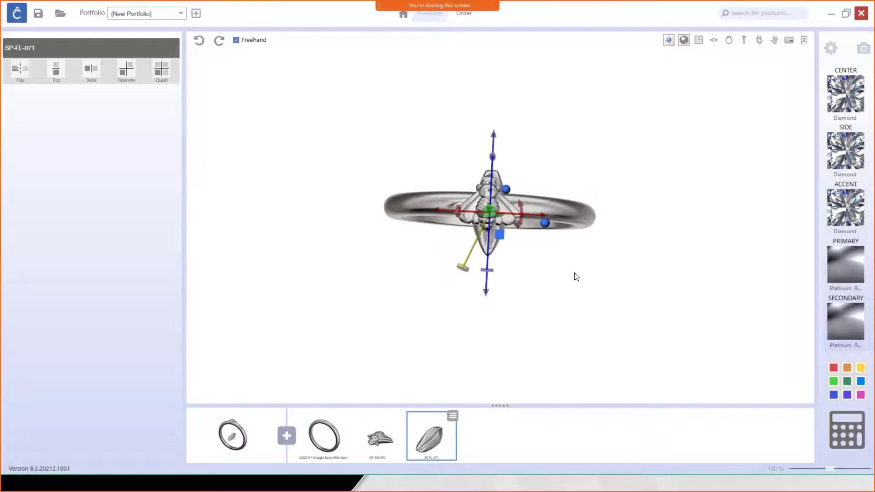
# - Rotate the leaf a quarter turn to run along the band and move it to the ring's top, beside the bee
pyautogui.moveTo(577, 259); pyautogui.dragTo(573, 182, button='right')
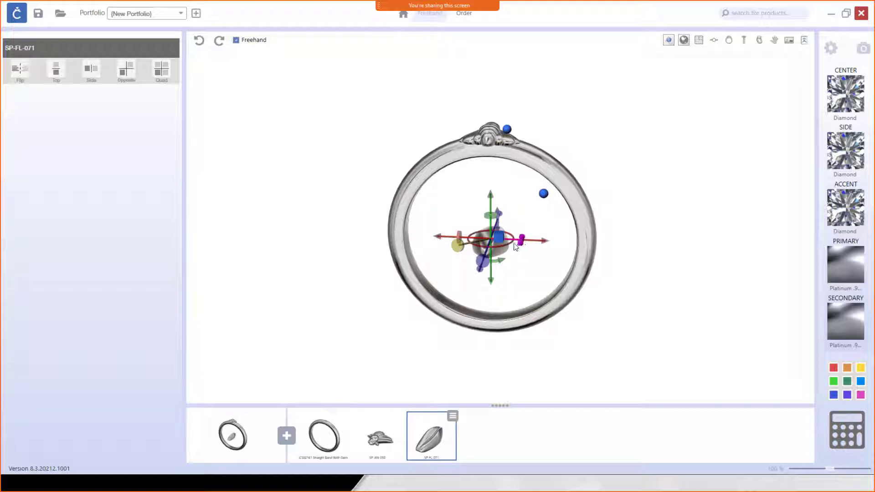
pyautogui.moveTo(515, 247); pyautogui.dragTo(523, 325)
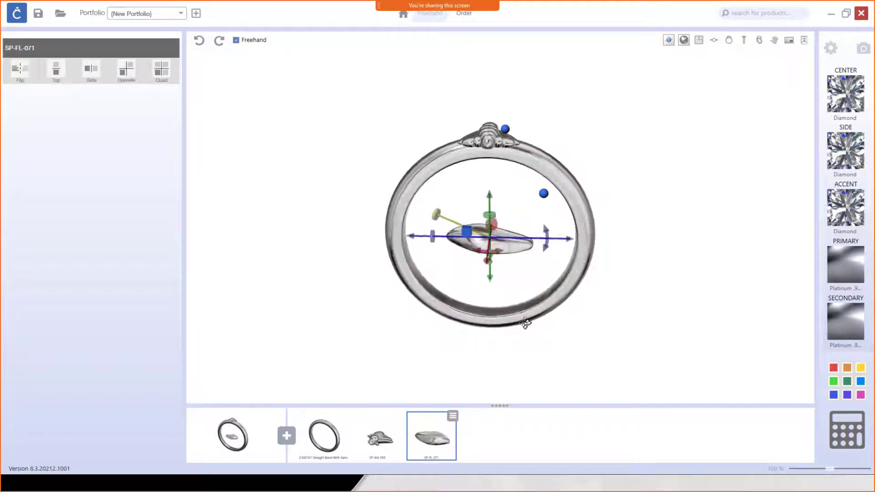
pyautogui.moveTo(523, 324); pyautogui.dragTo(509, 210, button='right')
pyautogui.moveTo(494, 211); pyautogui.dragTo(507, 132)
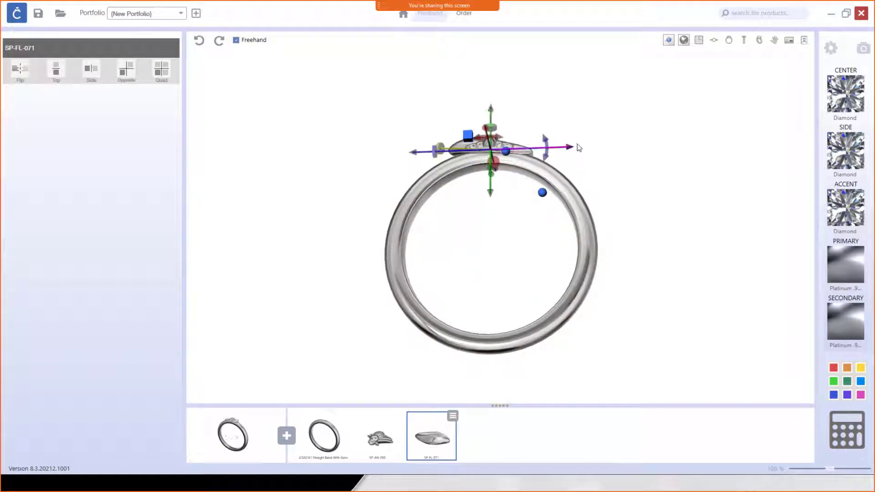
pyautogui.moveTo(572, 150); pyautogui.dragTo(516, 151)
pyautogui.moveTo(507, 153); pyautogui.dragTo(516, 299, button='right')
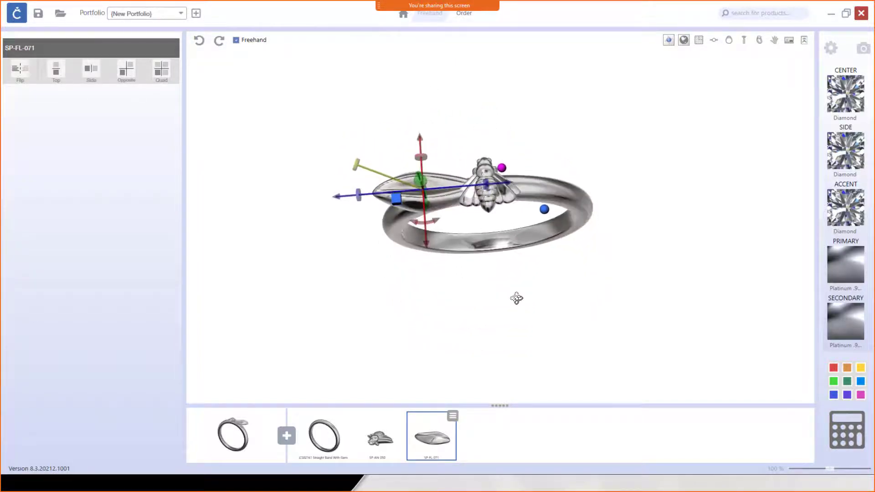
# - Scale the leaf down proportionally and move it in close to the bee's wing
pyautogui.moveTo(353, 164); pyautogui.dragTo(385, 175)
pyautogui.moveTo(466, 284); pyautogui.dragTo(479, 194, button='right')
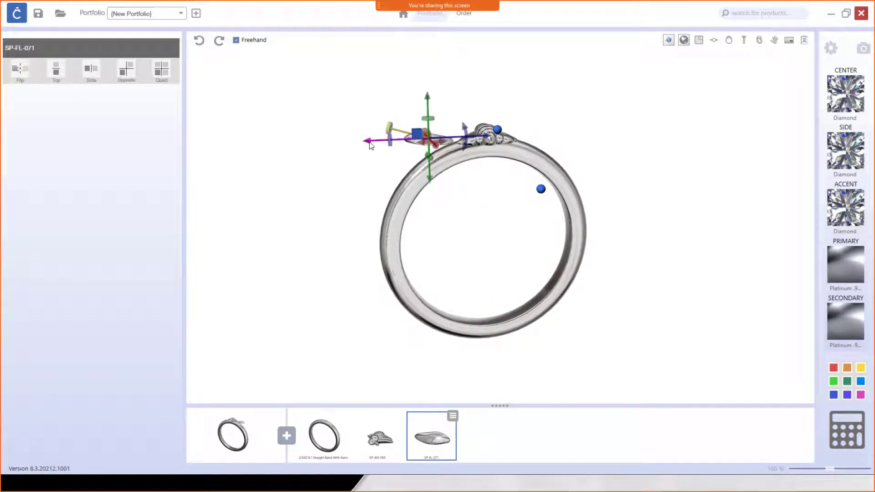
pyautogui.moveTo(370, 145); pyautogui.dragTo(386, 150)
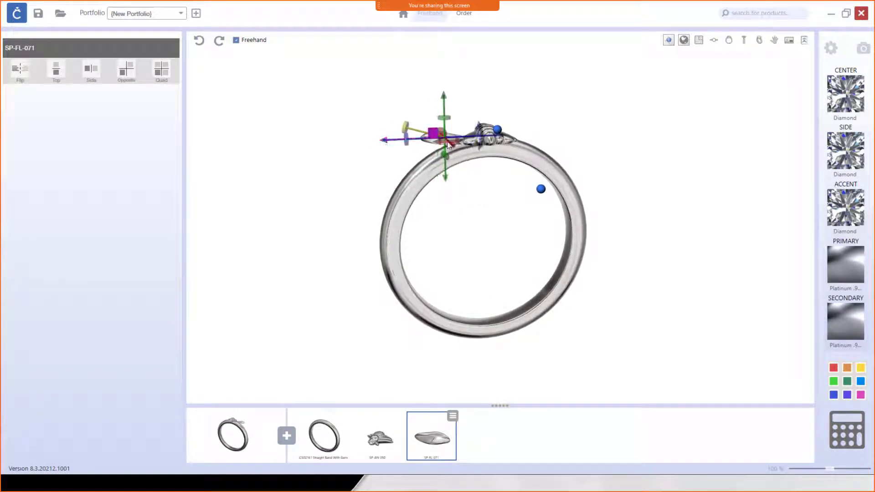
# - Tilt the leaf to follow the slope of the band and lower it onto the band's surface
pyautogui.scroll(5, 447, 141)
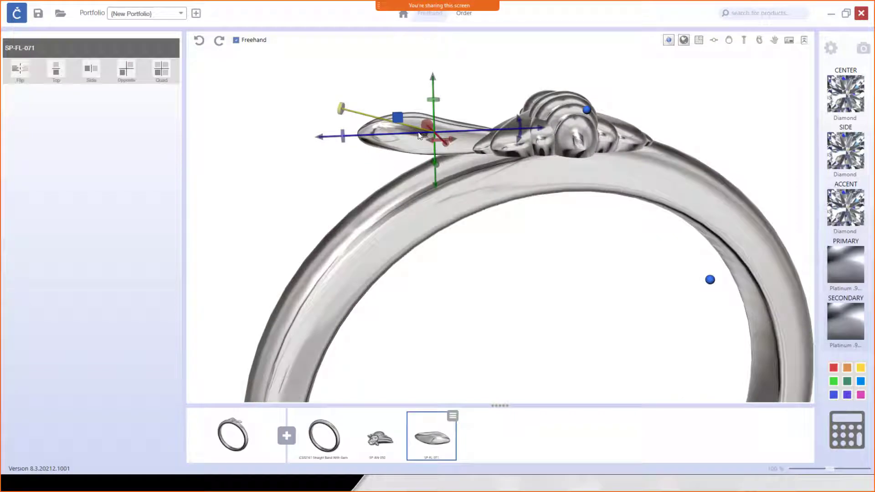
pyautogui.moveTo(520, 125); pyautogui.dragTo(510, 88)
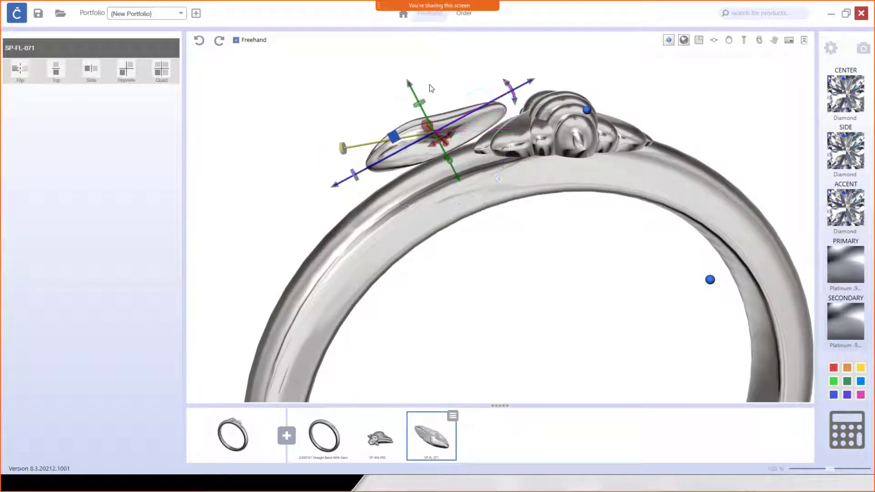
pyautogui.moveTo(410, 85); pyautogui.dragTo(423, 100)
# - Slide the leaf slightly away from the bee and reduce its height to 1.1 mm
pyautogui.moveTo(528, 194); pyautogui.dragTo(532, 281)
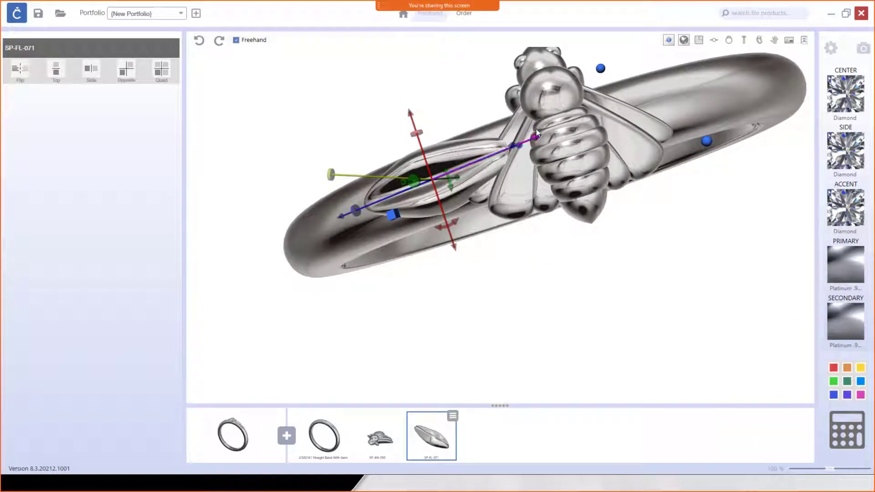
pyautogui.moveTo(537, 135)
pyautogui.mouseDown()
pyautogui.moveTo(506, 141)
pyautogui.moveTo(524, 139)
pyautogui.mouseUp()
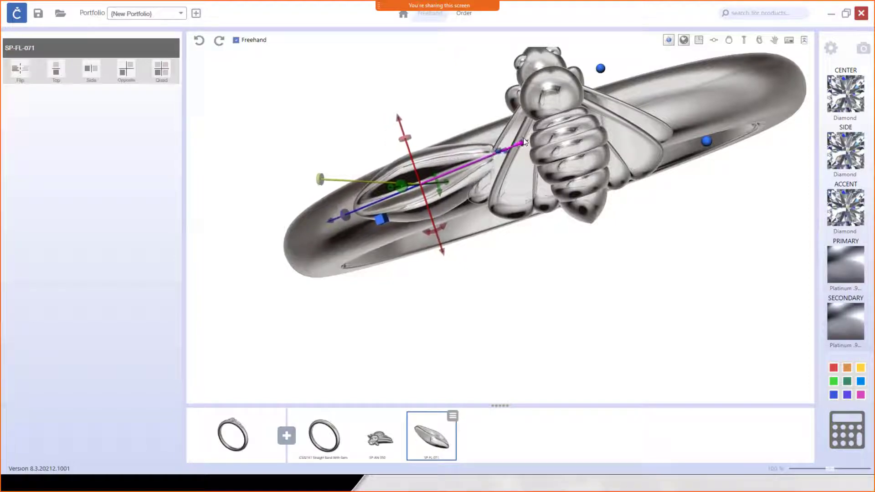
pyautogui.moveTo(495, 210); pyautogui.dragTo(434, 107, button='right')
pyautogui.moveTo(424, 128); pyautogui.dragTo(427, 132)
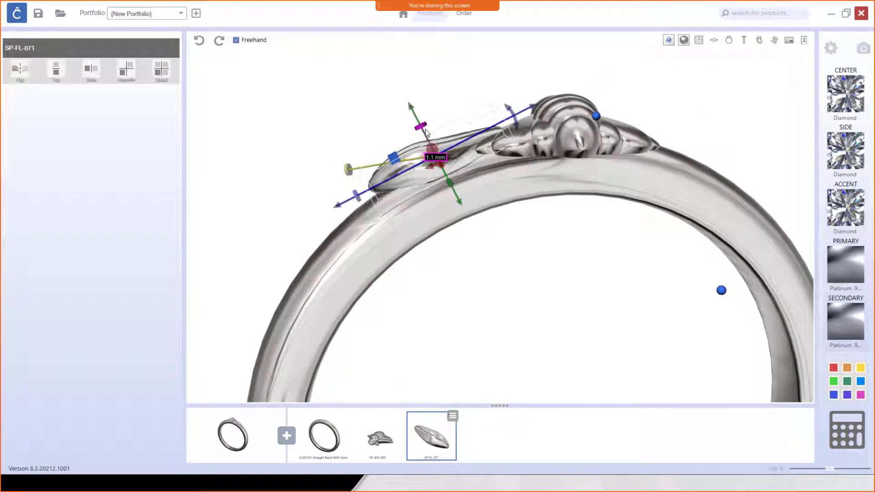
# - Raise the bee slightly on the top of the band
pyautogui.click(595, 117)
pyautogui.moveTo(564, 82); pyautogui.dragTo(565, 75)
pyautogui.moveTo(598, 159); pyautogui.dragTo(593, 264)
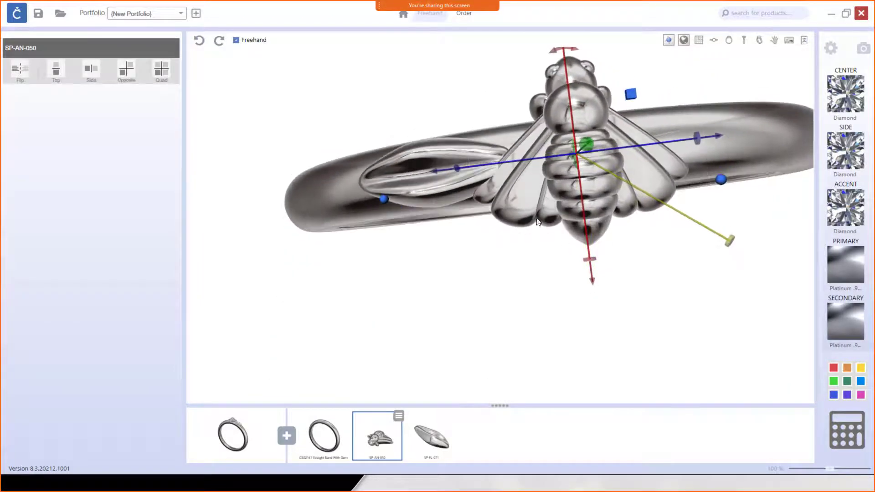
# - Angle the leaf slightly off the band's line beside the bee's wing and mirror it to the opposite side of the bee
pyautogui.click(406, 187)
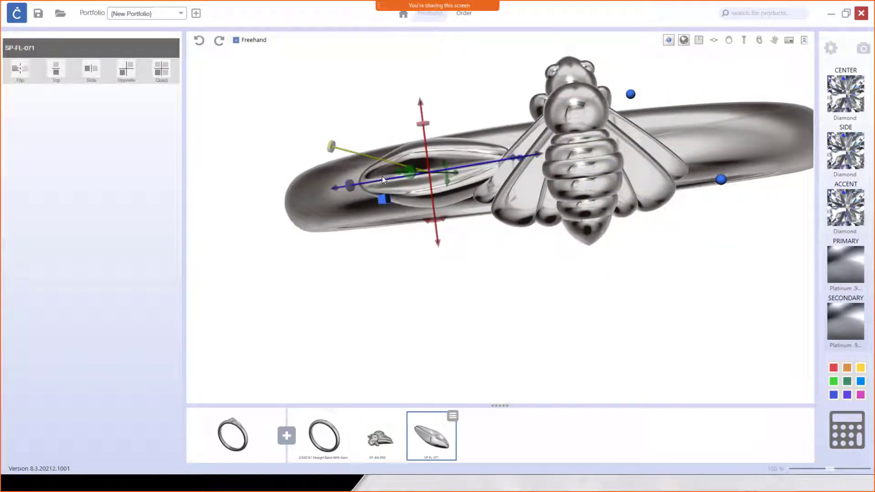
pyautogui.moveTo(437, 222); pyautogui.dragTo(431, 224)
pyautogui.moveTo(436, 111); pyautogui.dragTo(446, 101)
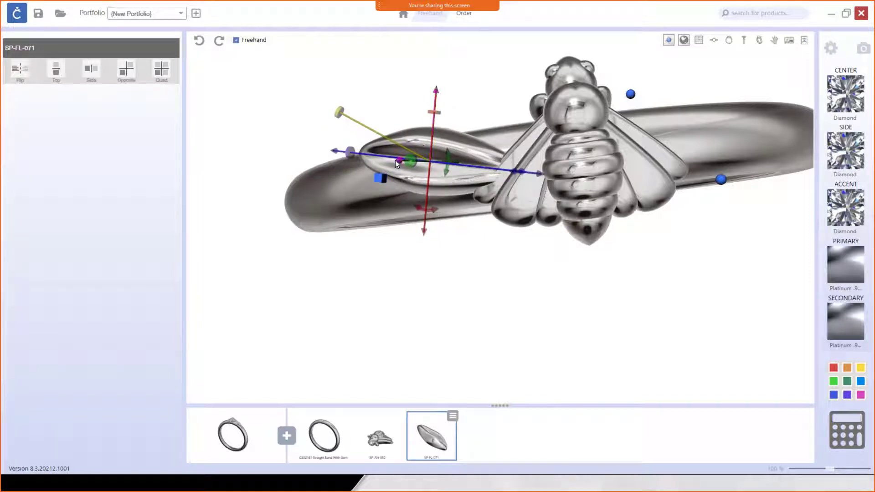
pyautogui.moveTo(395, 160); pyautogui.dragTo(399, 161)
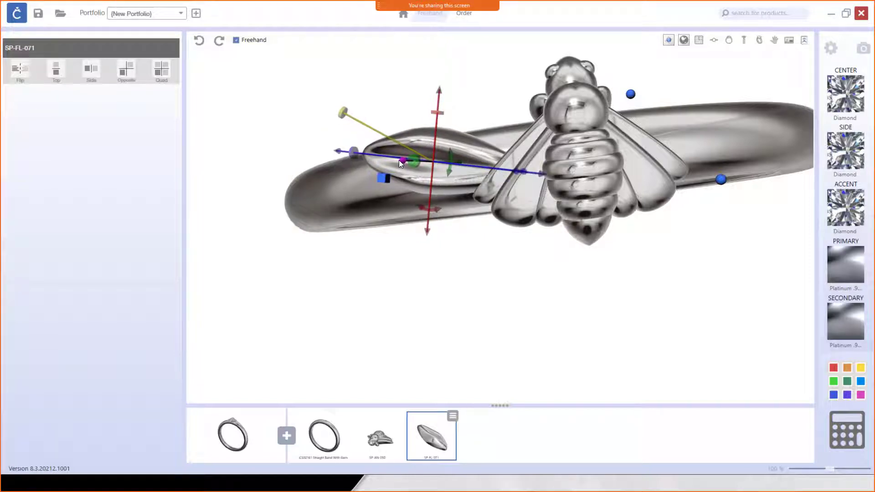
pyautogui.moveTo(467, 248); pyautogui.dragTo(444, 229, button='right')
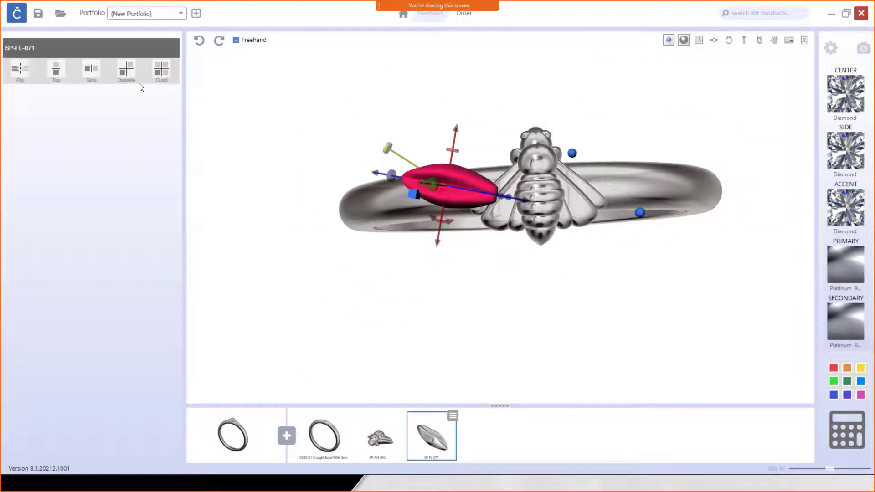
pyautogui.click(93, 70)
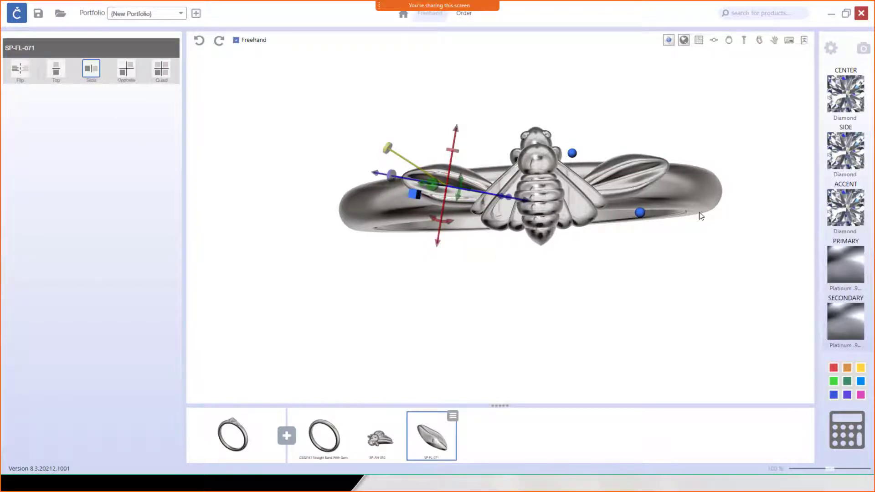
# - Bend the mirrored leaves so their outer tips curve down to follow the band
pyautogui.moveTo(674, 281); pyautogui.dragTo(703, 174, button='right')
pyautogui.click(414, 189)
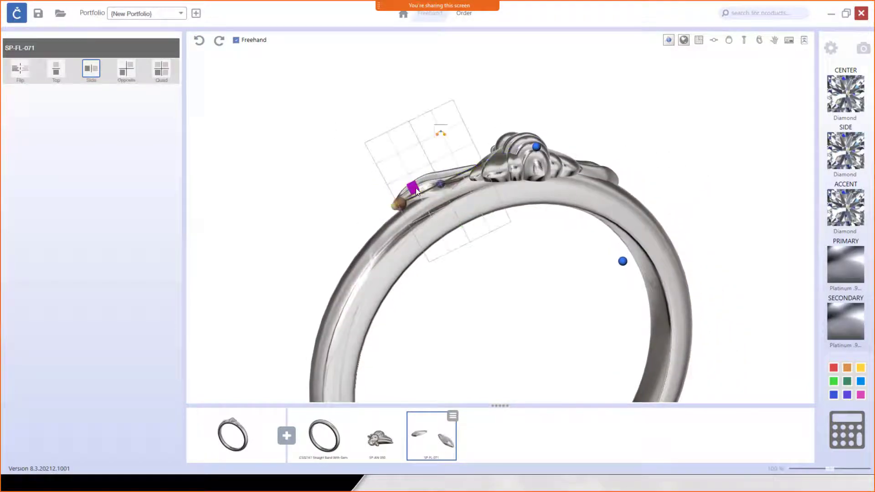
pyautogui.scroll(-1, 426, 211)
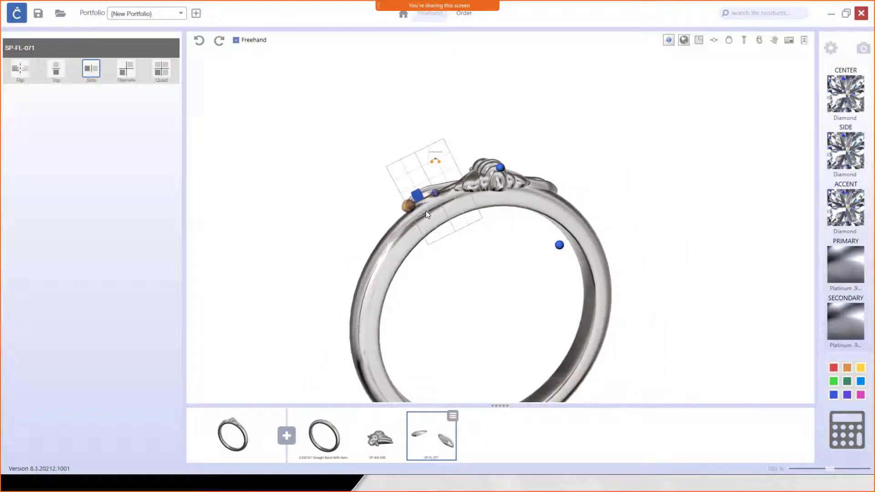
pyautogui.scroll(3, 426, 210)
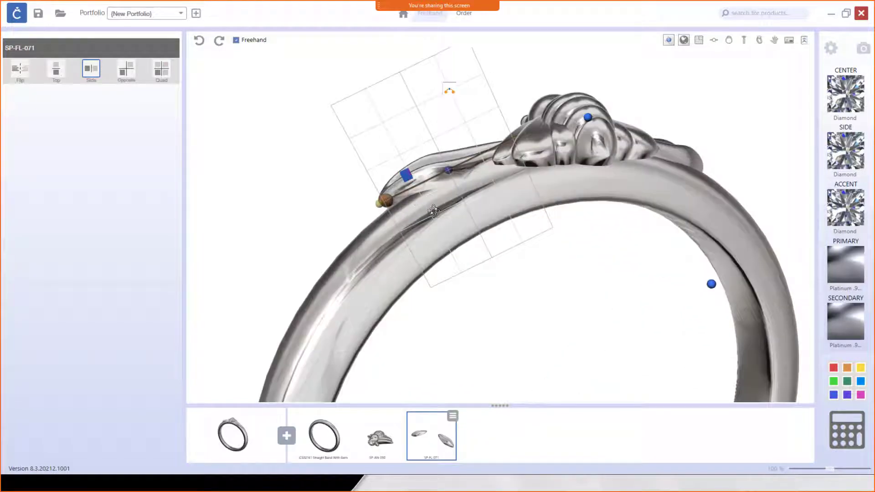
pyautogui.moveTo(434, 211); pyautogui.dragTo(693, 208, button='right')
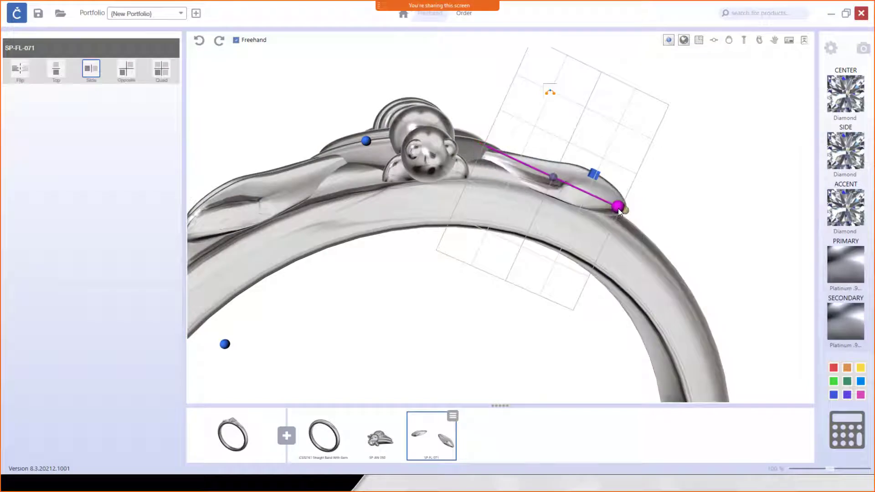
pyautogui.moveTo(618, 209); pyautogui.dragTo(615, 217)
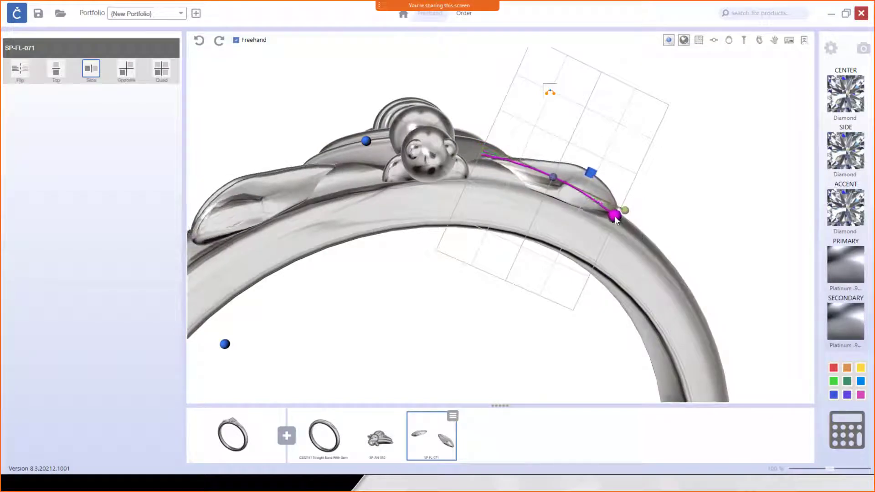
pyautogui.moveTo(614, 217); pyautogui.dragTo(500, 267, button='right')
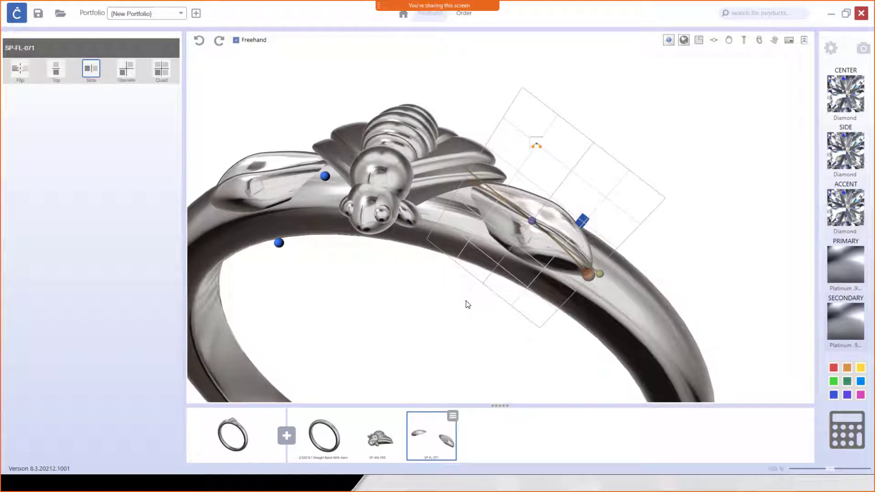
# - Duplicate the mirrored leaf pair and slide the copies outward along the band, just past the original leaves
pyautogui.scroll(-5, 496, 206)
pyautogui.moveTo(500, 207); pyautogui.dragTo(284, 300)
pyautogui.scroll(3, 498, 244)
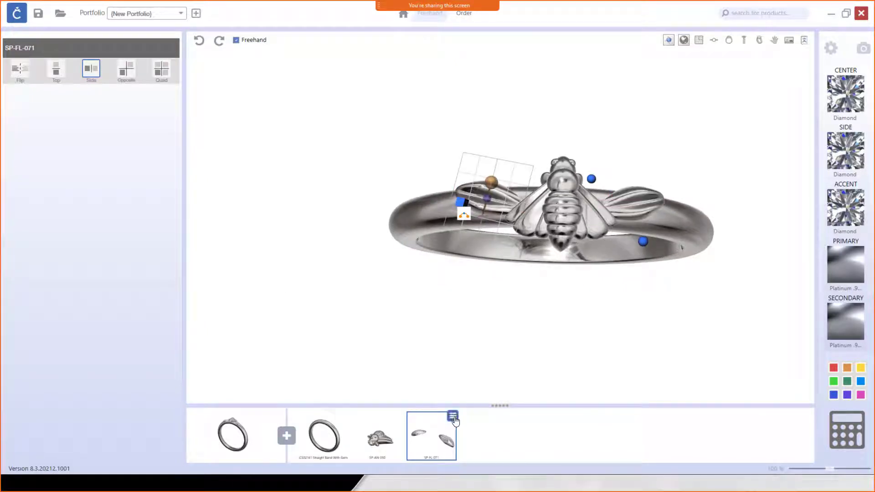
pyautogui.click(463, 203)
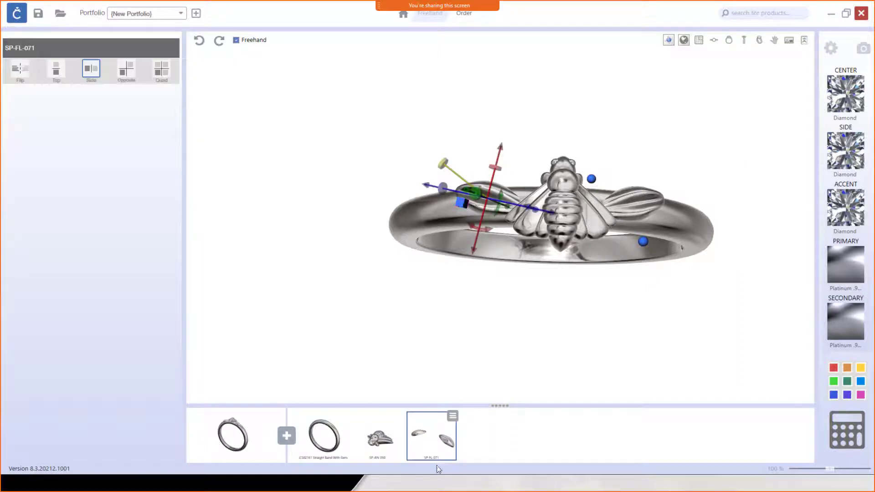
pyautogui.click(455, 418)
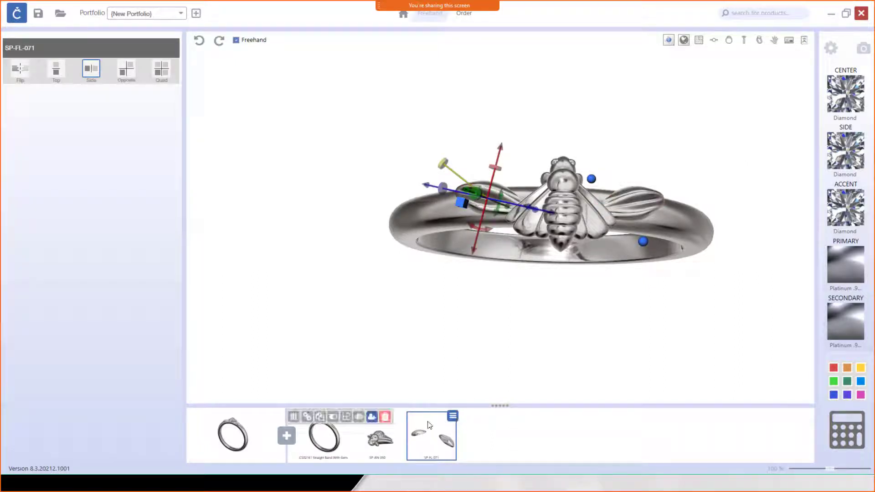
pyautogui.click(321, 417)
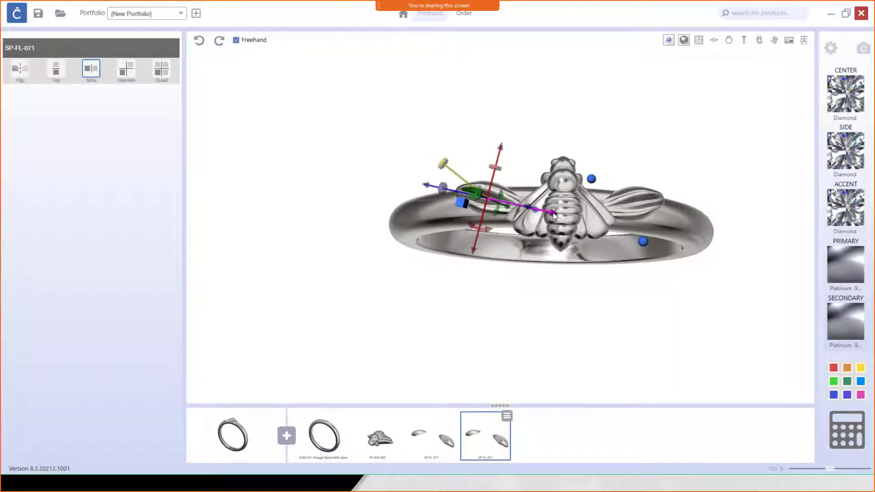
pyautogui.moveTo(555, 212); pyautogui.dragTo(501, 199)
pyautogui.moveTo(453, 135); pyautogui.dragTo(455, 151)
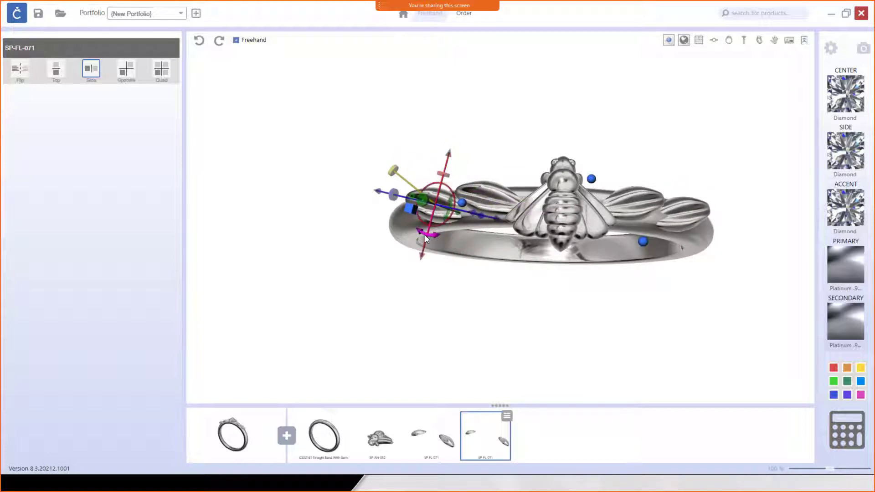
# - Angle the outer leaves across the band's line and tilt them 18° downward to follow the band's curve
pyautogui.moveTo(425, 235); pyautogui.dragTo(441, 234)
pyautogui.moveTo(425, 158); pyautogui.dragTo(425, 163)
pyautogui.moveTo(485, 234); pyautogui.dragTo(499, 133)
pyautogui.scroll(3, 453, 190)
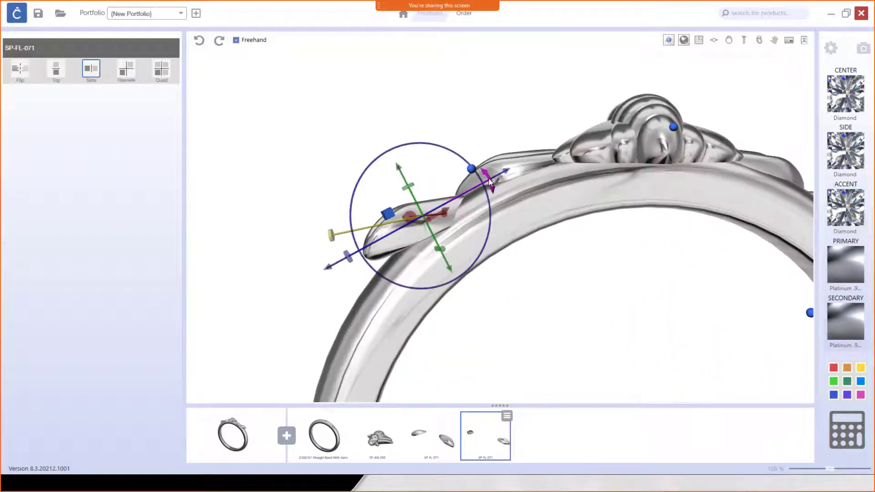
pyautogui.moveTo(486, 175); pyautogui.dragTo(477, 159)
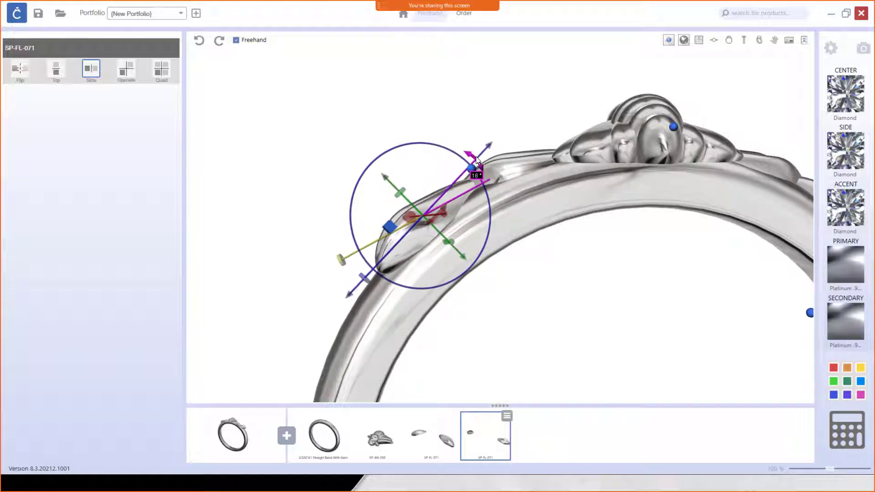
# - Scale the outer leaves down slightly and sink them a little closer to the band
pyautogui.scroll(-5, 503, 208)
pyautogui.moveTo(520, 228); pyautogui.dragTo(516, 326)
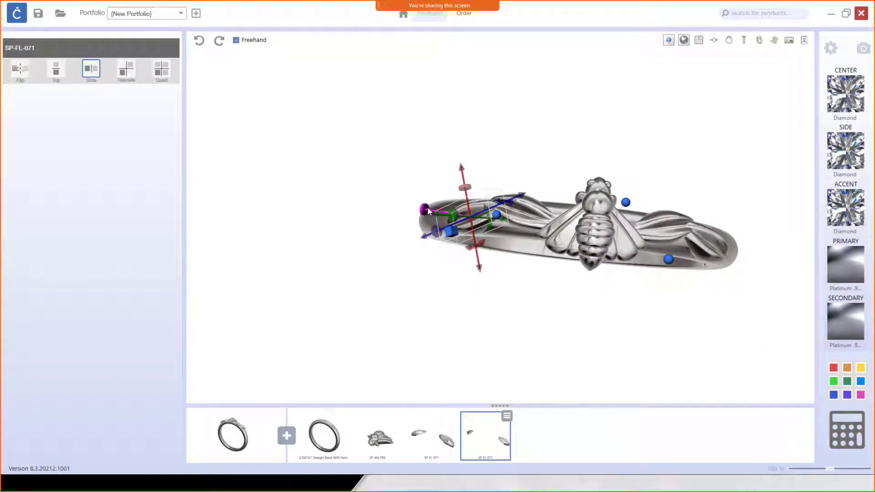
pyautogui.moveTo(429, 210); pyautogui.dragTo(436, 210)
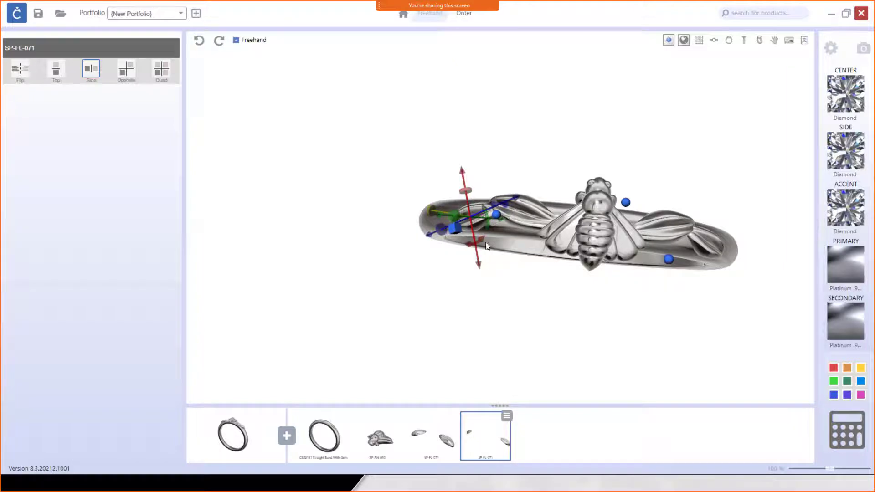
pyautogui.moveTo(528, 255); pyautogui.dragTo(524, 170, button='right')
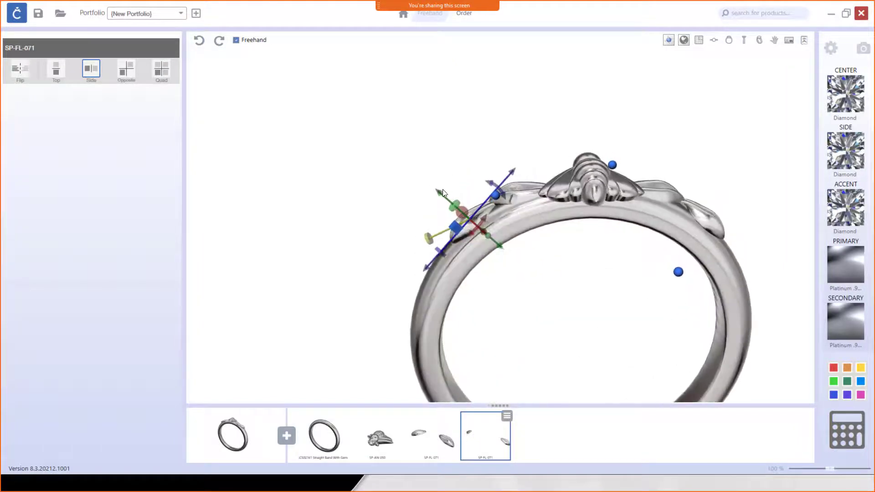
pyautogui.moveTo(440, 196); pyautogui.dragTo(443, 197)
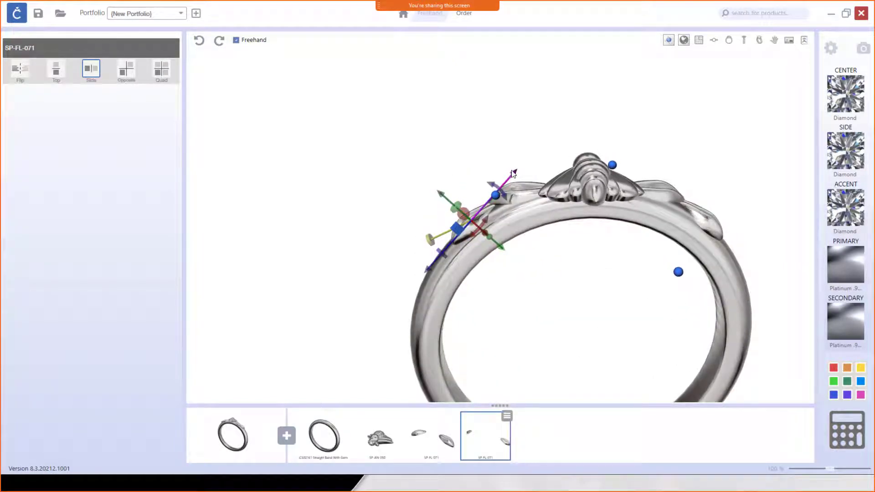
# - Hide the part handles, inspect the bee and leaf band from several angles, and compare it with the Attributes reference slide
pyautogui.moveTo(514, 173); pyautogui.dragTo(541, 291, button='right')
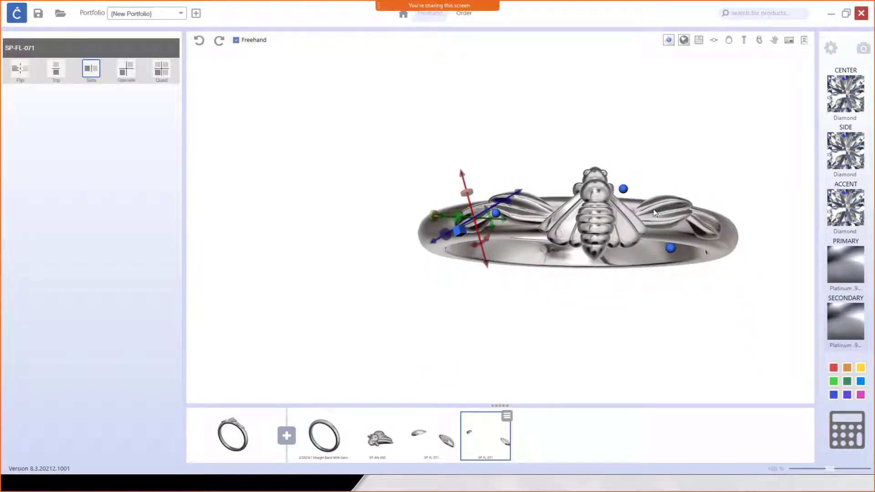
pyautogui.scroll(-2, 674, 250)
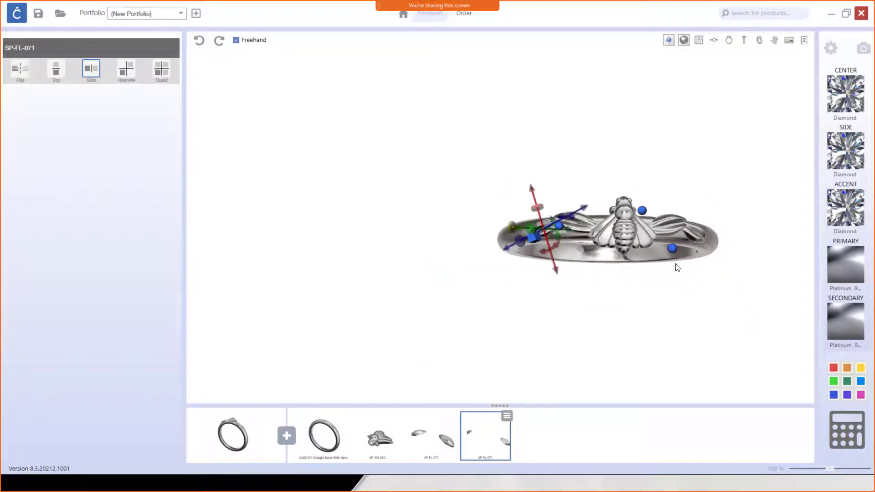
pyautogui.click(669, 42)
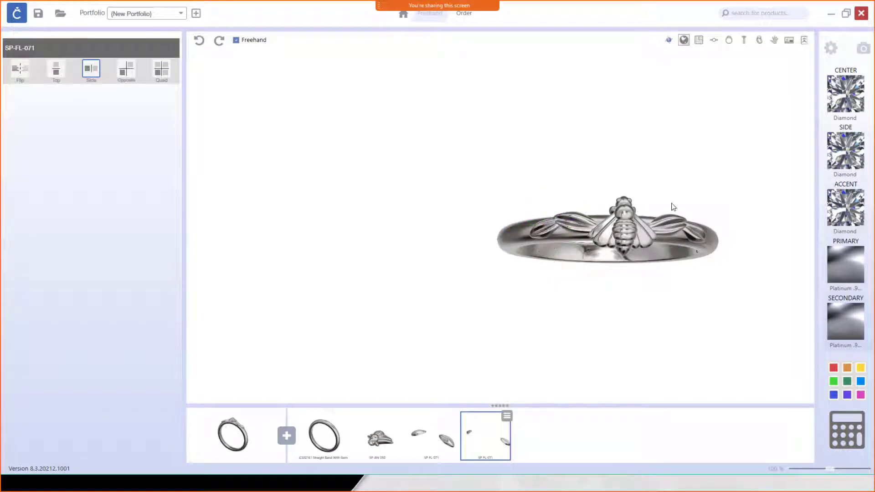
pyautogui.moveTo(668, 208); pyautogui.dragTo(685, 223, button='right')
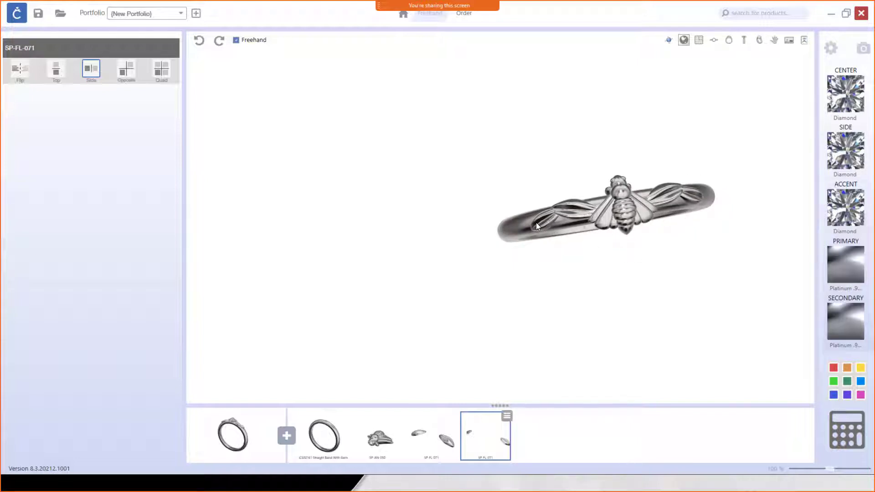
pyautogui.moveTo(600, 261); pyautogui.dragTo(615, 159, button='right')
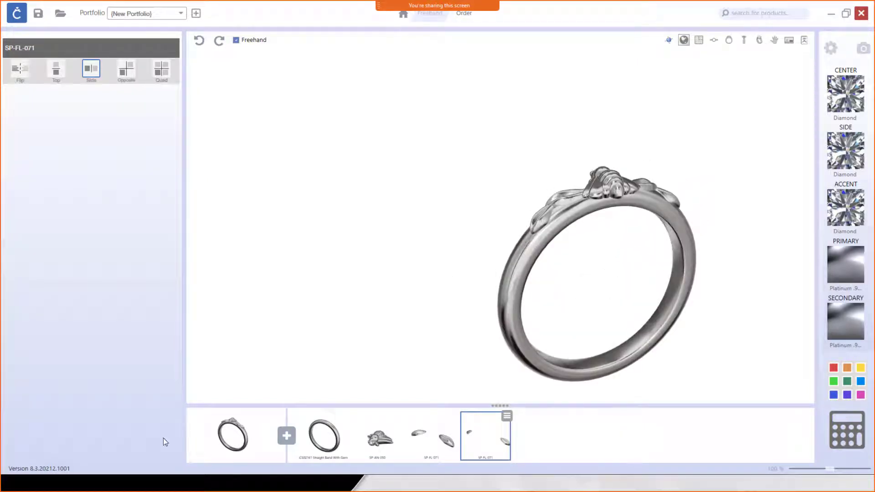
pyautogui.click(494, 478)
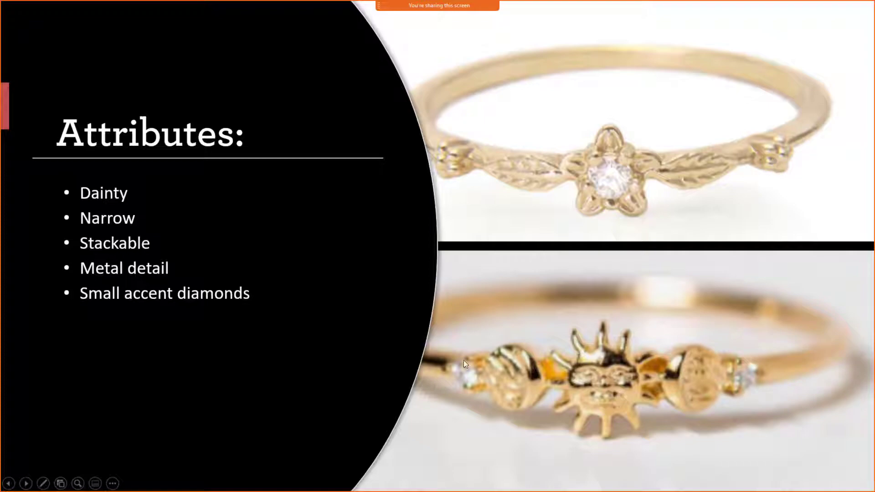
pyautogui.hotkey('alt', 'Tab')
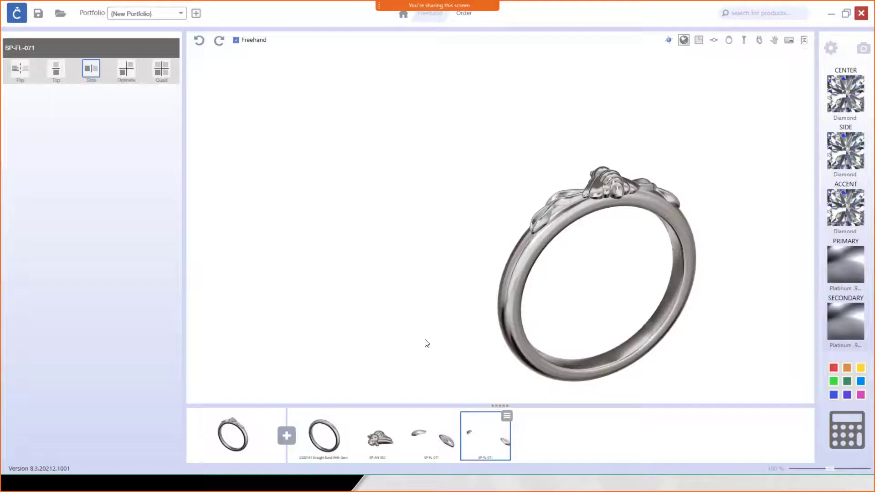
pyautogui.moveTo(710, 235); pyautogui.dragTo(673, 305, button='right')
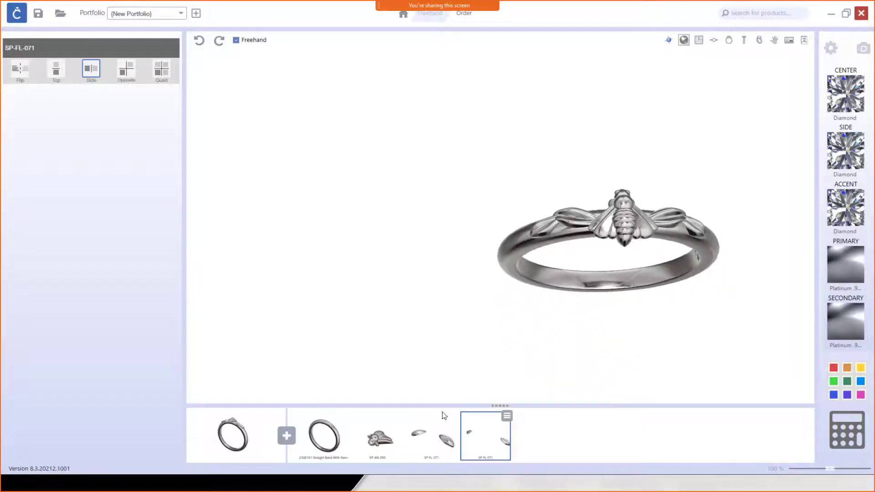
# - Add the knot part SP-WI-058 from the Wire Rope Knots category to the ring design
pyautogui.click(287, 435)
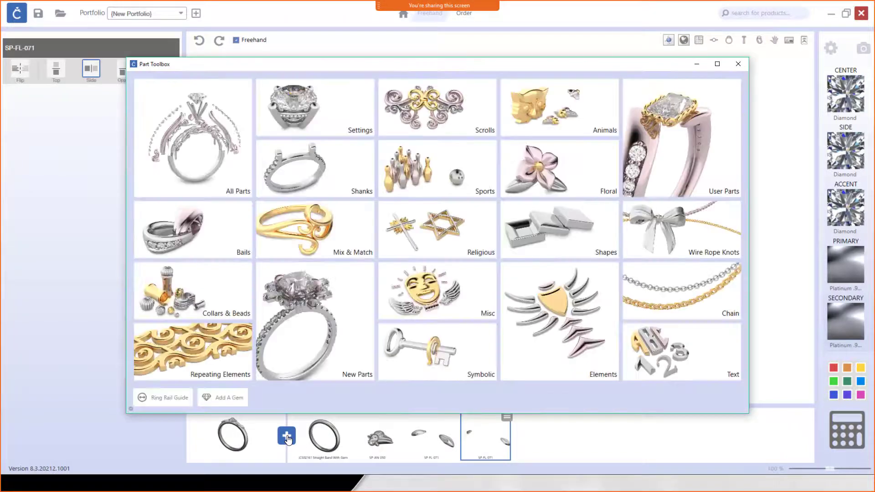
pyautogui.click(695, 234)
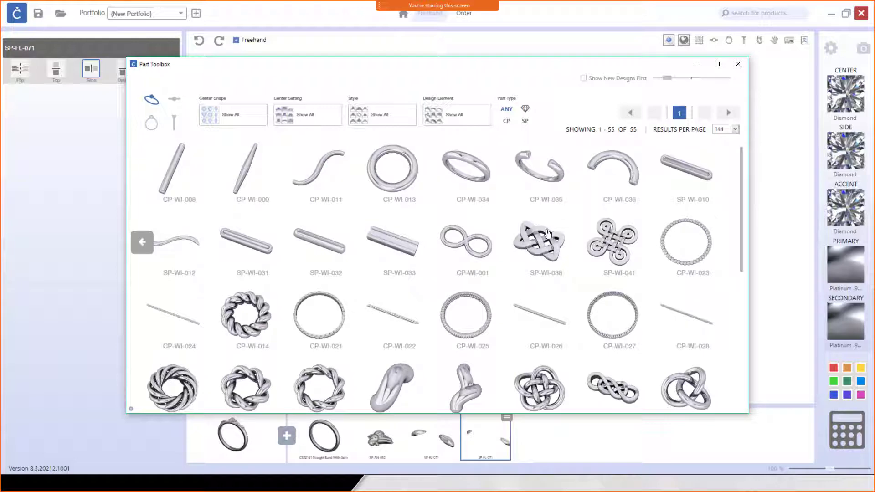
pyautogui.scroll(-2, 511, 218)
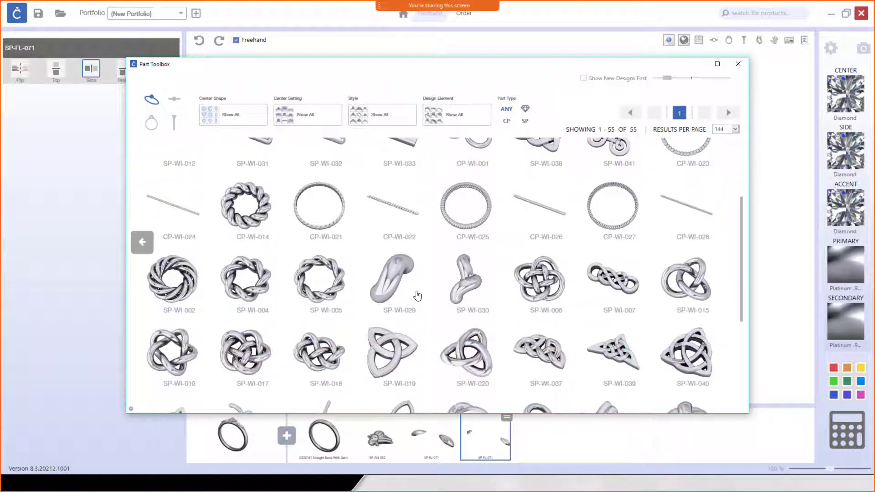
pyautogui.scroll(-2, 478, 281)
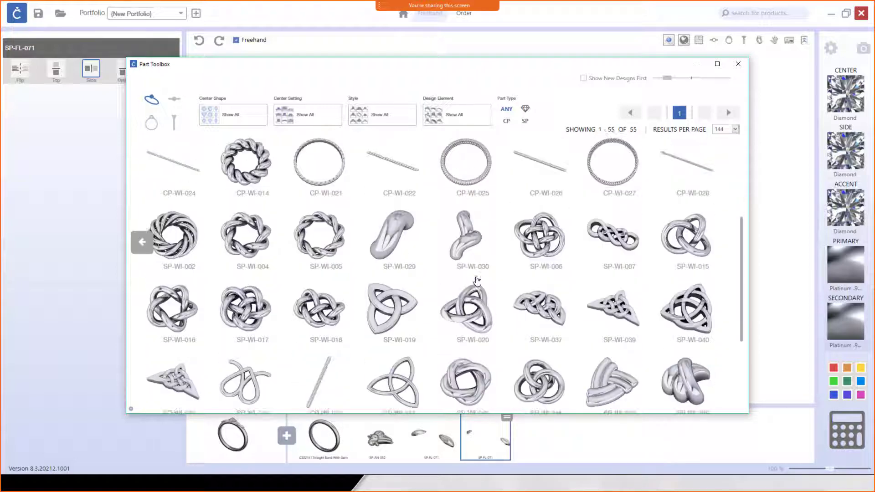
pyautogui.scroll(-1, 478, 279)
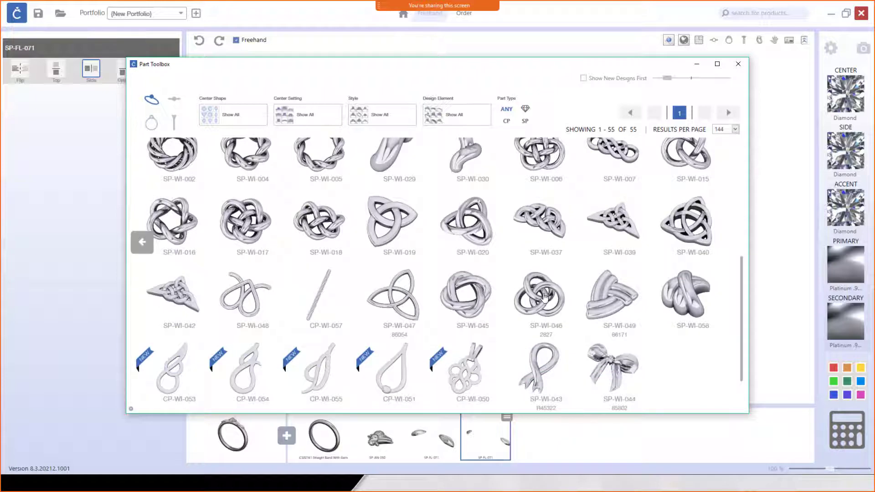
pyautogui.click(699, 306)
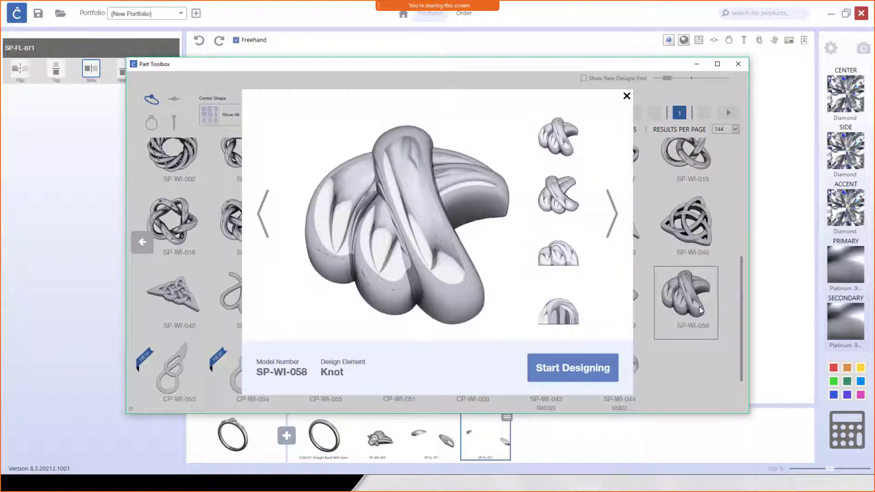
pyautogui.click(604, 369)
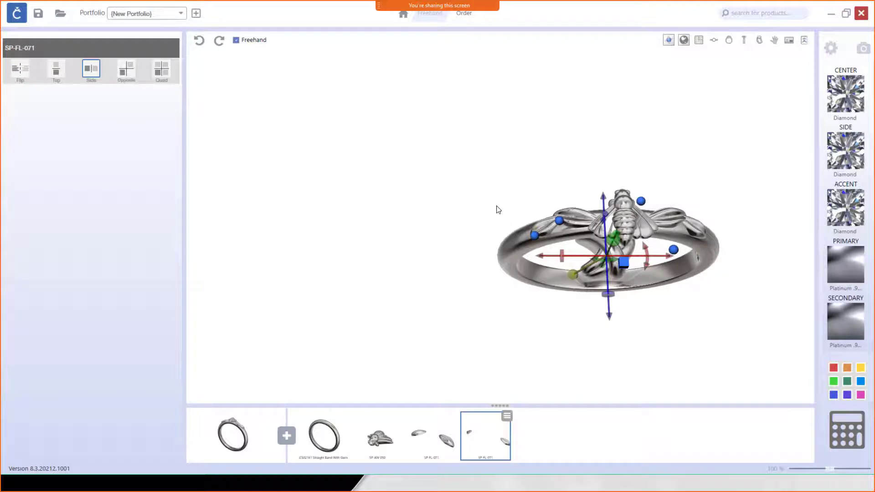
# - Move the knot SP-WI-058 onto the ring's right shoulder beyond the outer leaf and tilt it to follow the band's curve
pyautogui.moveTo(646, 294); pyautogui.dragTo(641, 259, button='right')
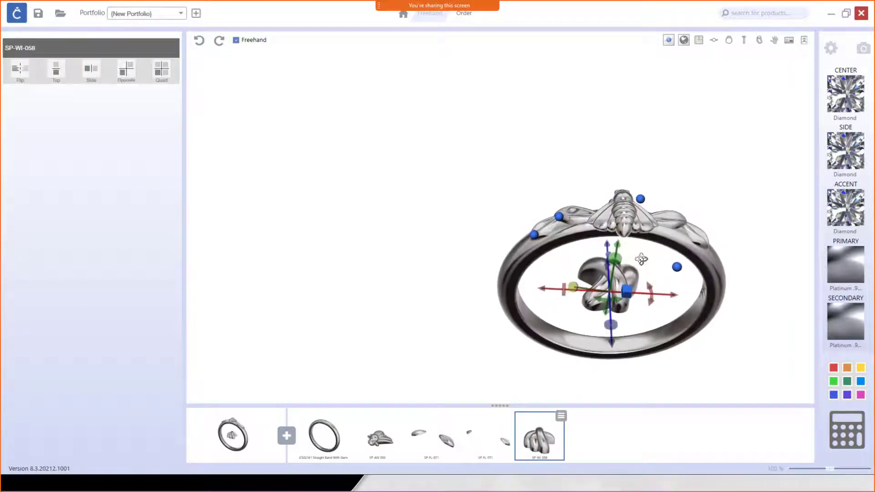
pyautogui.moveTo(616, 248); pyautogui.dragTo(621, 181)
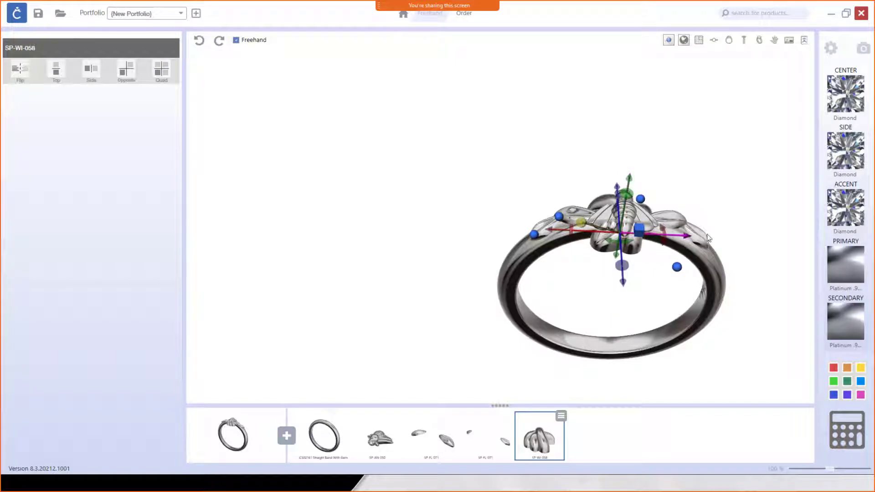
pyautogui.moveTo(685, 237); pyautogui.dragTo(797, 253)
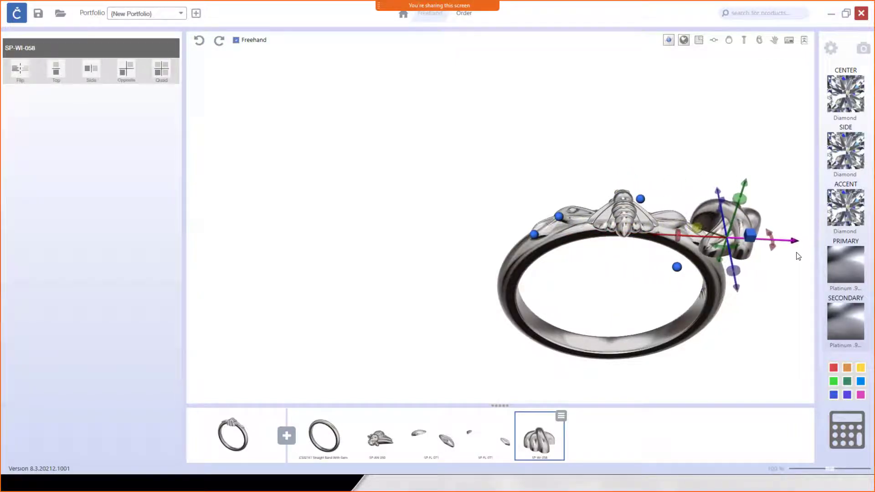
pyautogui.moveTo(728, 296); pyautogui.dragTo(714, 204, button='right')
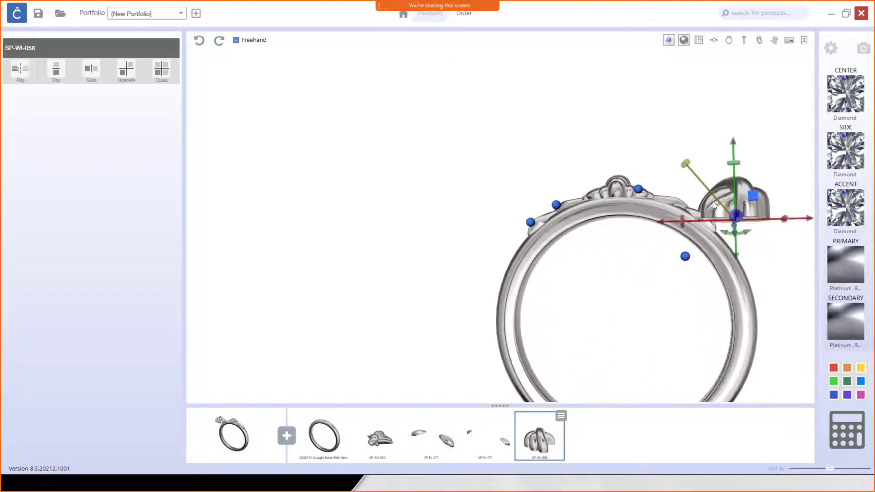
pyautogui.moveTo(741, 142); pyautogui.dragTo(743, 177)
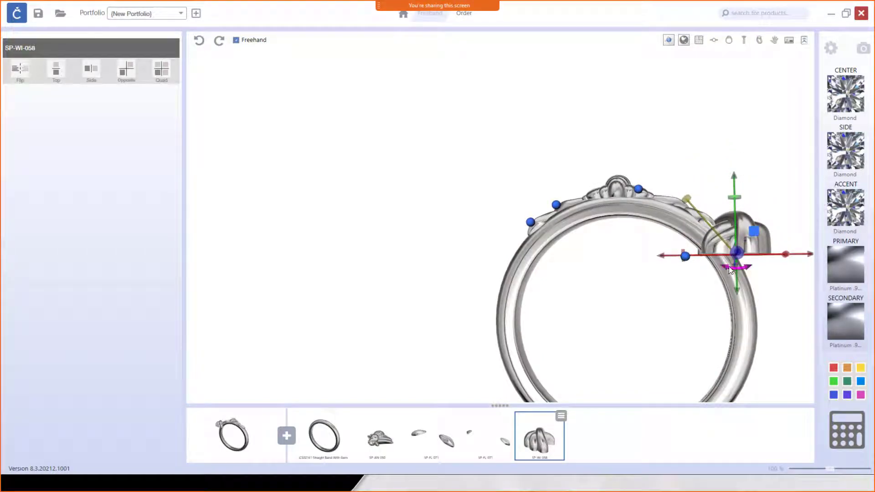
pyautogui.moveTo(731, 266)
pyautogui.mouseDown()
pyautogui.moveTo(718, 257)
pyautogui.moveTo(730, 262)
pyautogui.mouseUp()
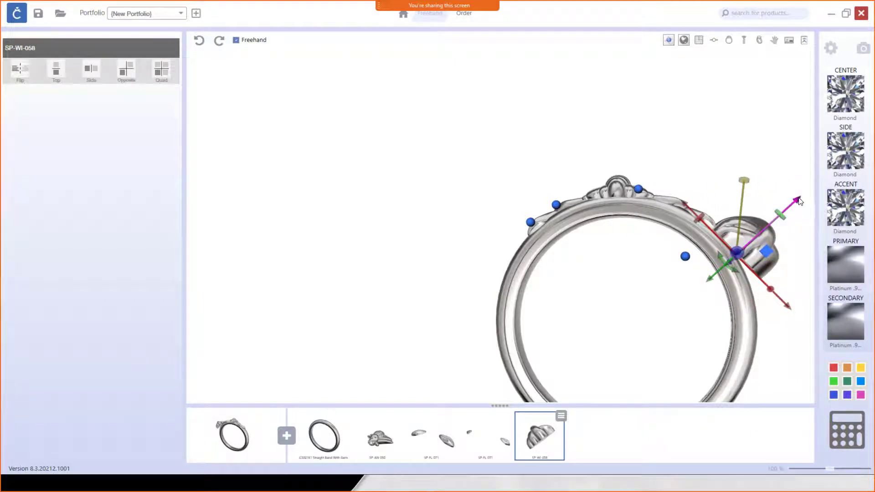
pyautogui.moveTo(800, 201); pyautogui.dragTo(784, 213)
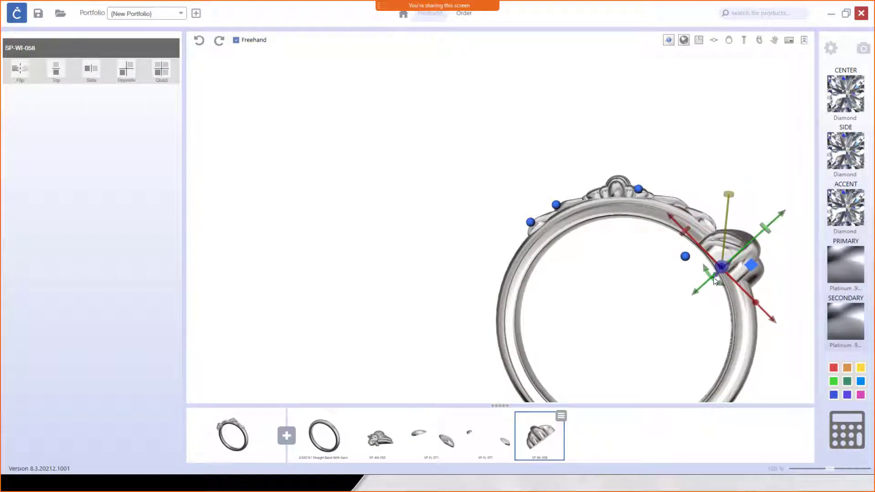
pyautogui.moveTo(714, 281); pyautogui.dragTo(707, 278)
# - Scale the knot down to slightly wider than the band and shift it along the shank toward the leaf tip
pyautogui.moveTo(732, 297); pyautogui.dragTo(623, 322, button='right')
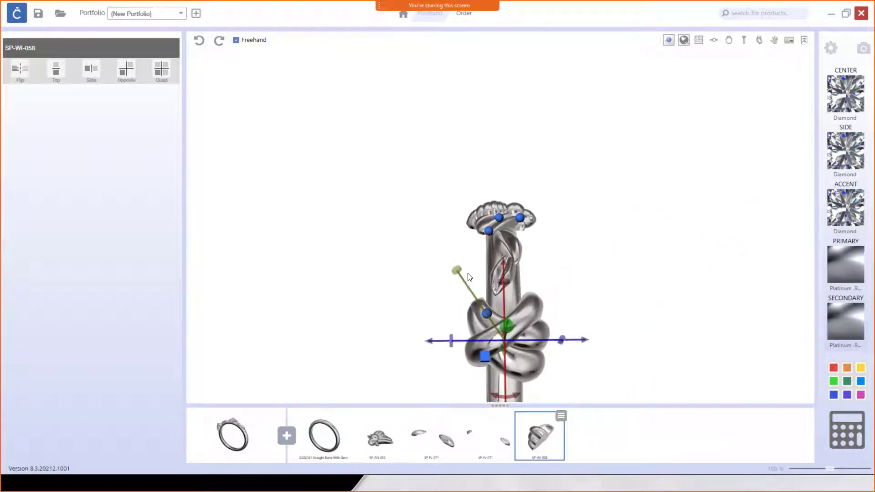
pyautogui.moveTo(461, 275); pyautogui.dragTo(472, 308)
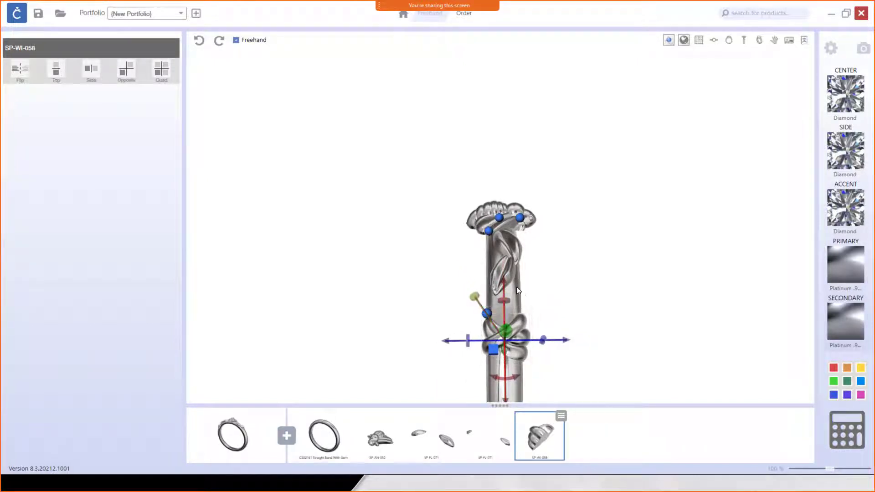
pyautogui.moveTo(505, 281); pyautogui.dragTo(505, 261)
# - Adjust the knot's thickness, tilt and position in side view so that it seats around the band below the outer leaf
pyautogui.moveTo(530, 350); pyautogui.dragTo(699, 267)
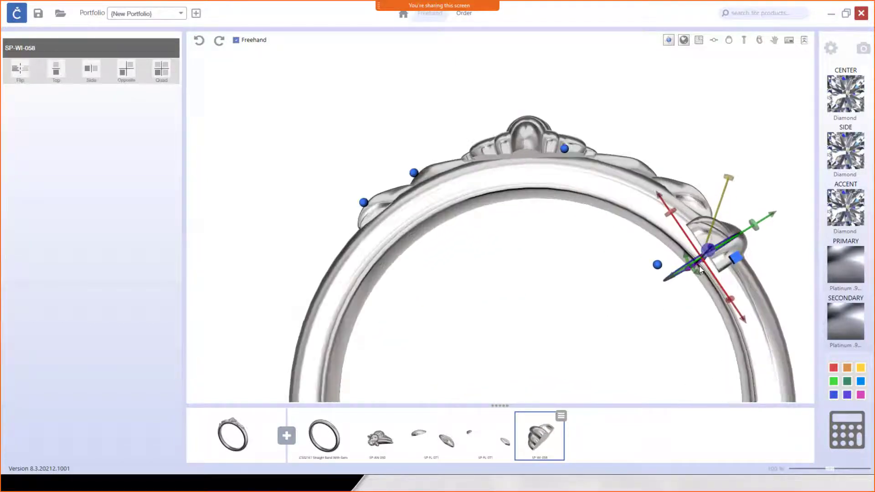
pyautogui.moveTo(755, 221); pyautogui.dragTo(774, 213)
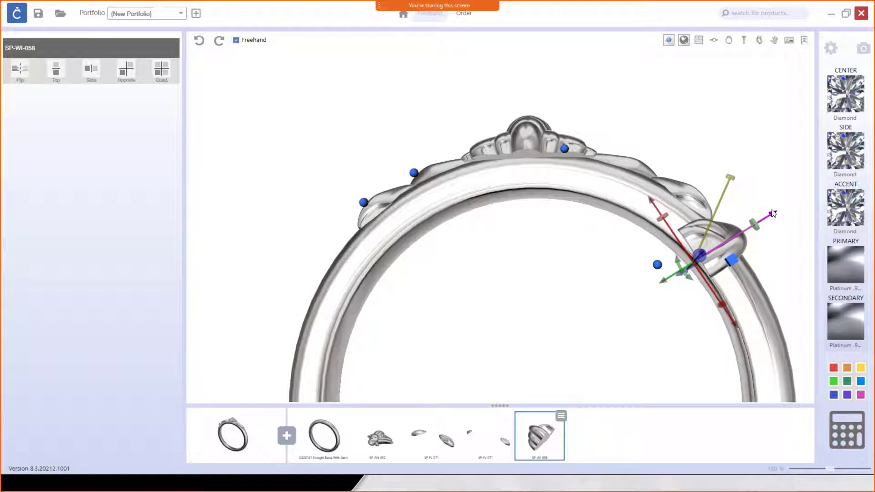
pyautogui.moveTo(680, 262)
pyautogui.mouseDown()
pyautogui.moveTo(688, 275)
pyautogui.moveTo(681, 266)
pyautogui.mouseUp()
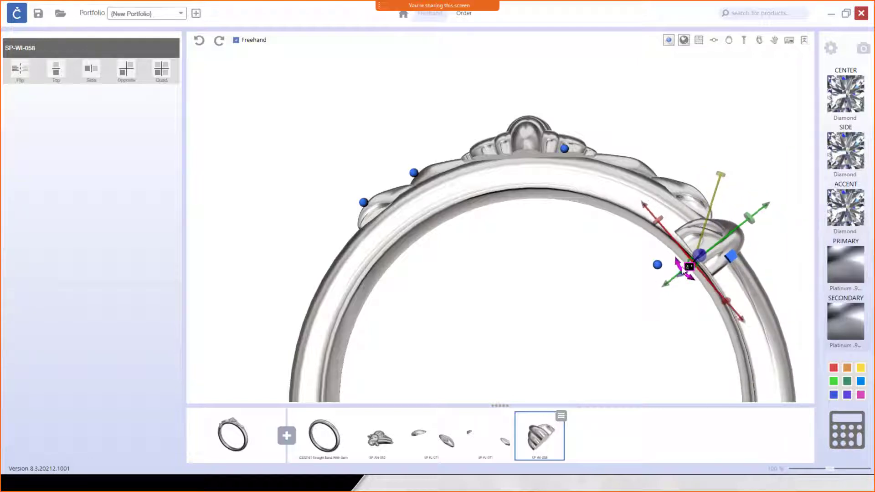
pyautogui.moveTo(644, 208); pyautogui.dragTo(648, 212)
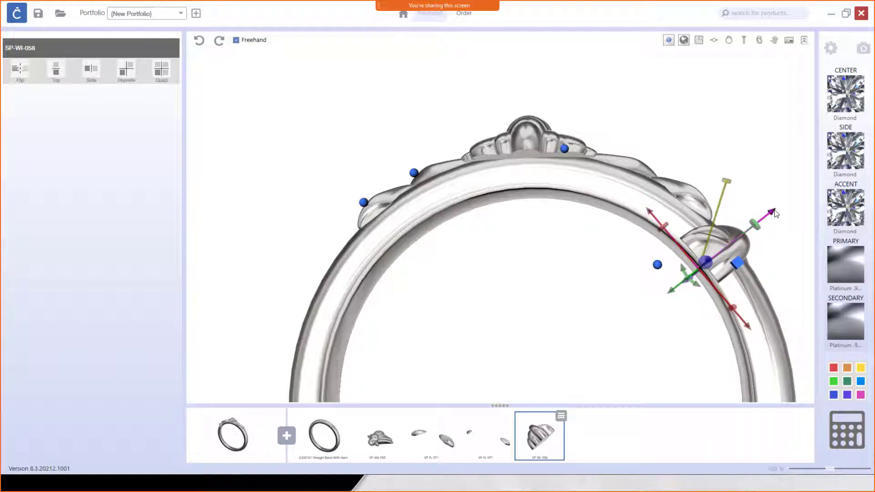
pyautogui.moveTo(776, 214); pyautogui.dragTo(775, 214)
# - Nudge the knot along the band to overlap the outer leaf's tip and refine its angle
pyautogui.moveTo(779, 273); pyautogui.dragTo(517, 365)
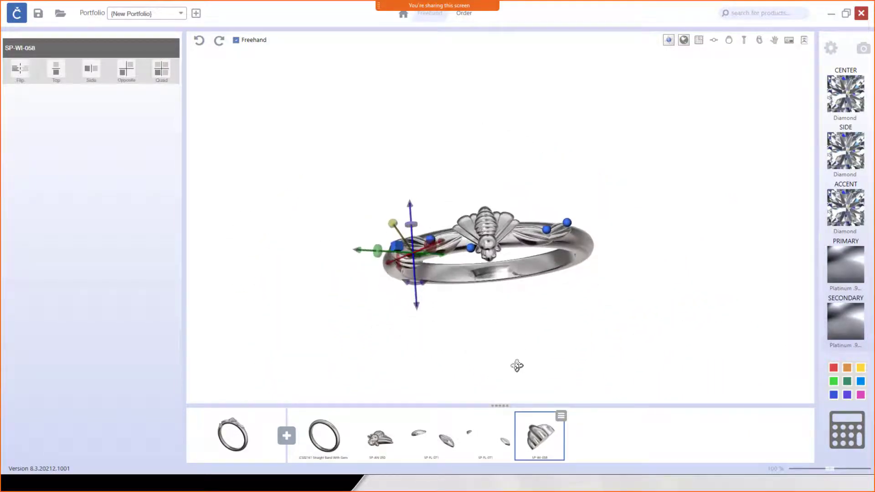
pyautogui.scroll(5, 402, 261)
pyautogui.scroll(2, 403, 261)
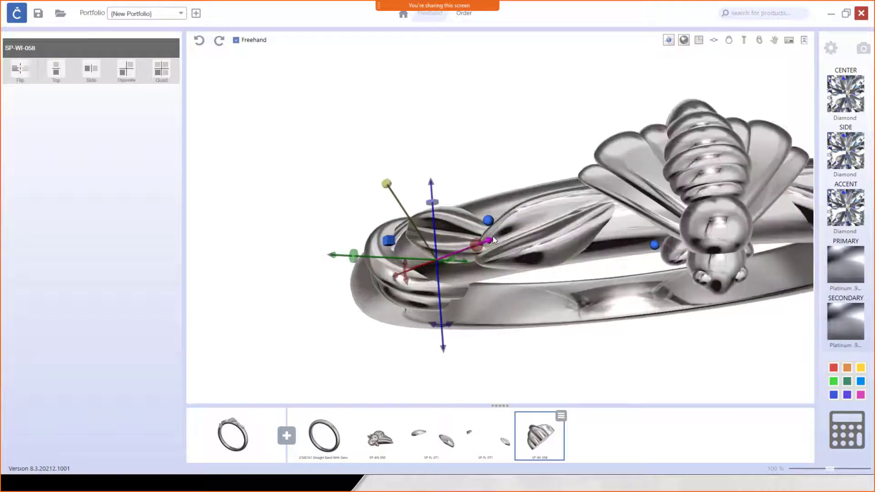
pyautogui.moveTo(494, 240); pyautogui.dragTo(510, 239)
pyautogui.moveTo(523, 290); pyautogui.dragTo(543, 267)
pyautogui.moveTo(563, 299); pyautogui.dragTo(529, 240)
pyautogui.moveTo(586, 343); pyautogui.dragTo(488, 272)
pyautogui.moveTo(416, 299); pyautogui.dragTo(414, 299)
pyautogui.scroll(-2, 457, 273)
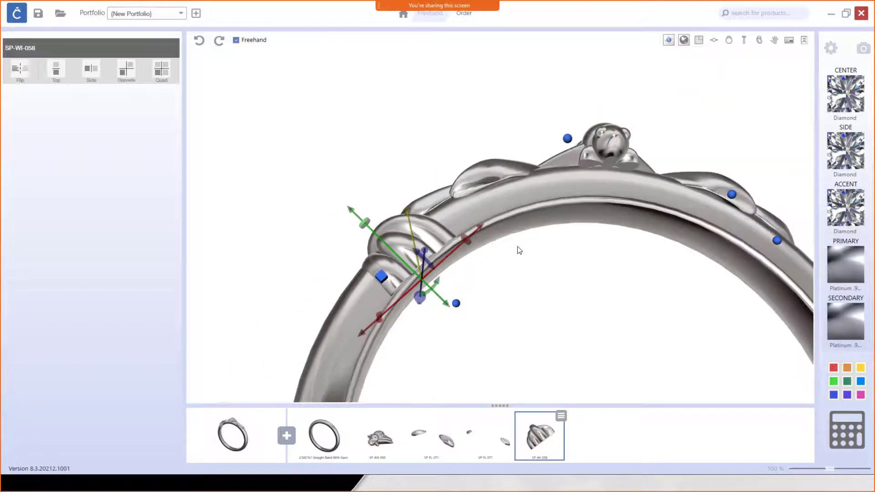
# - Mirror the knot to the opposite shoulder with the Side symmetry option
pyautogui.moveTo(518, 250); pyautogui.dragTo(415, 355)
pyautogui.moveTo(331, 360); pyautogui.dragTo(231, 391)
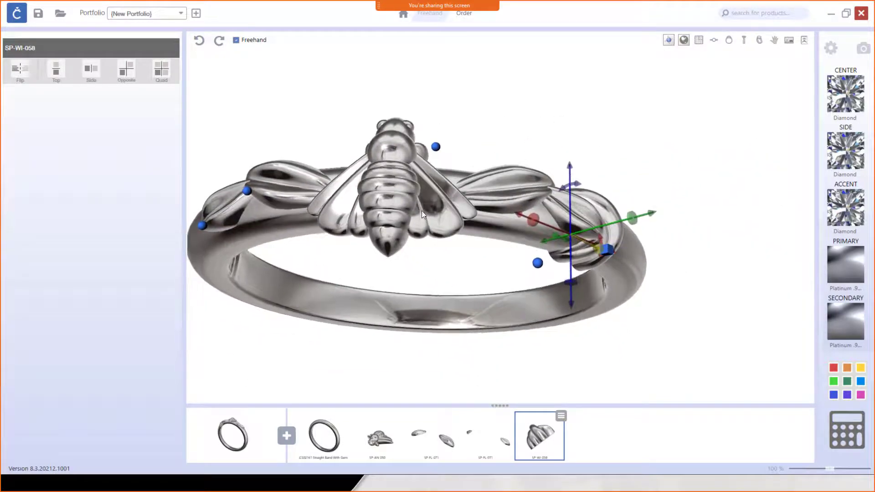
pyautogui.click(90, 73)
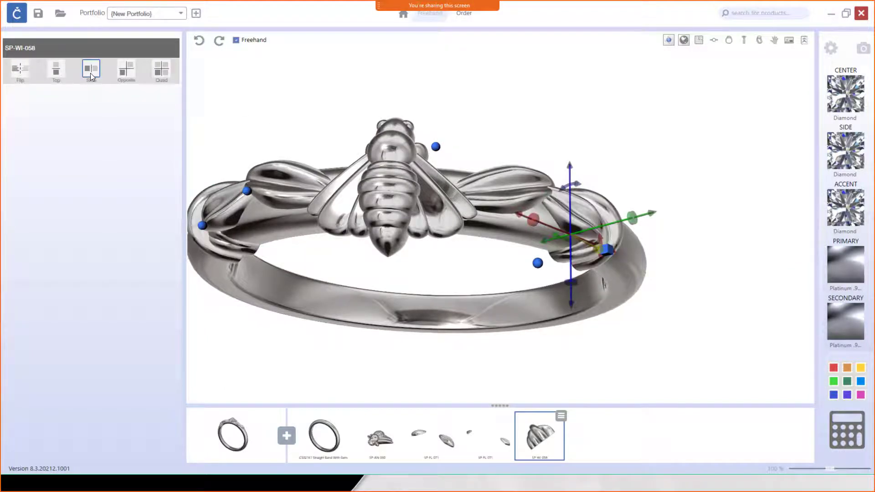
pyautogui.moveTo(384, 296); pyautogui.dragTo(807, 296)
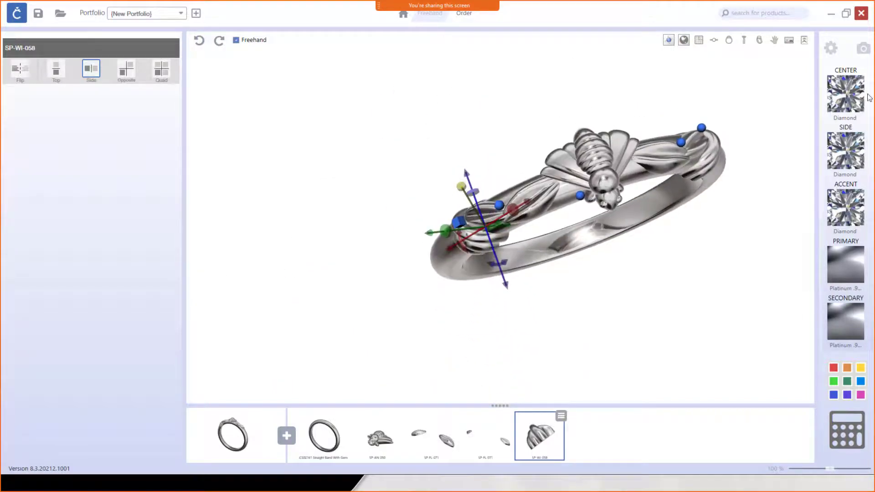
# - Display the ring on a woman's hand with Design Try On
pyautogui.click(774, 40)
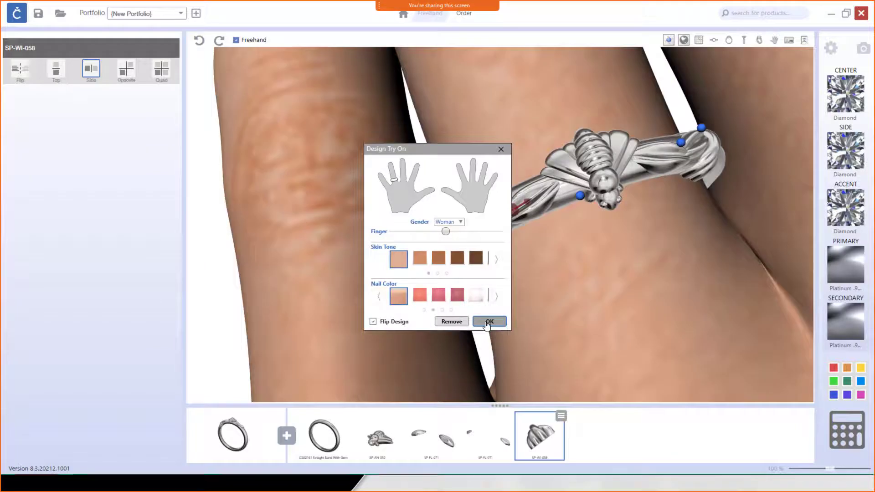
pyautogui.click(489, 322)
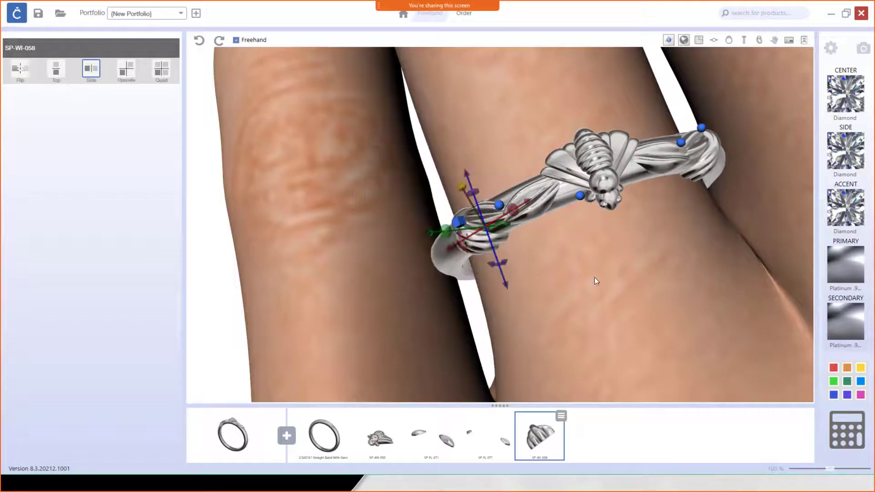
pyautogui.moveTo(592, 253); pyautogui.dragTo(600, 233, button='right')
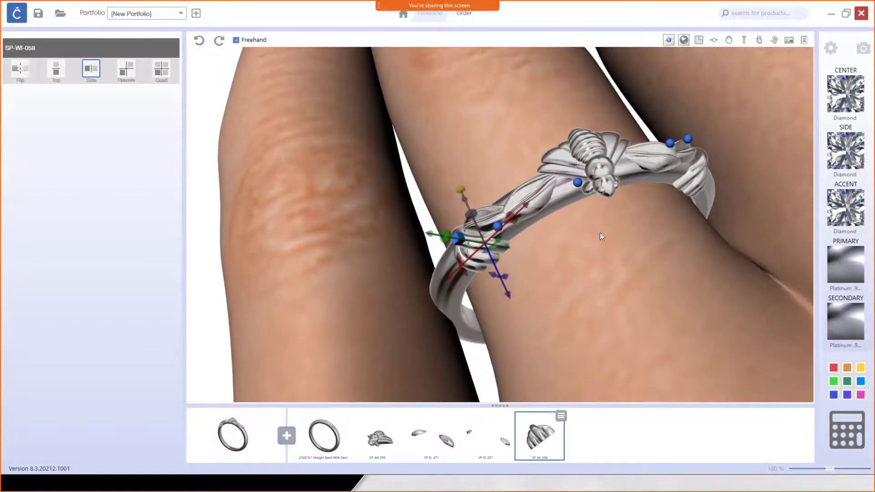
# - Hide the editing handles and examine the ring on the finger from the front, the side and farther away
pyautogui.click(672, 42)
pyautogui.moveTo(619, 239); pyautogui.dragTo(370, 252, button='right')
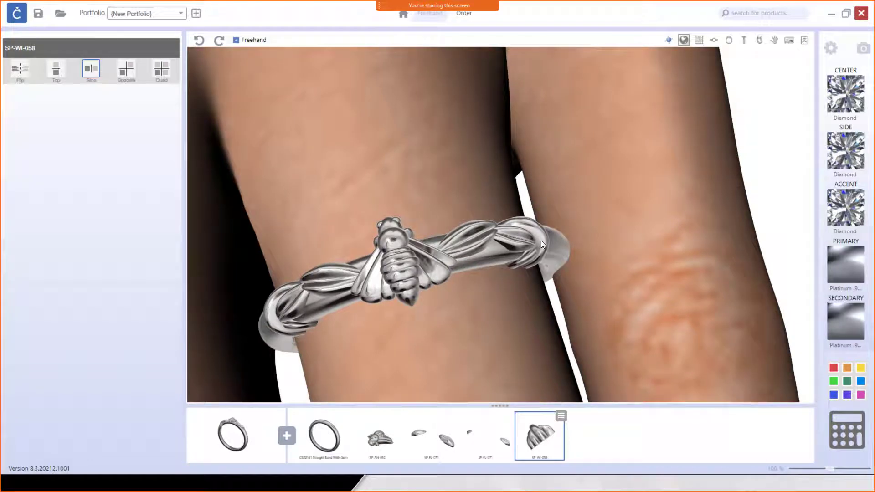
pyautogui.moveTo(462, 290); pyautogui.dragTo(501, 276, button='right')
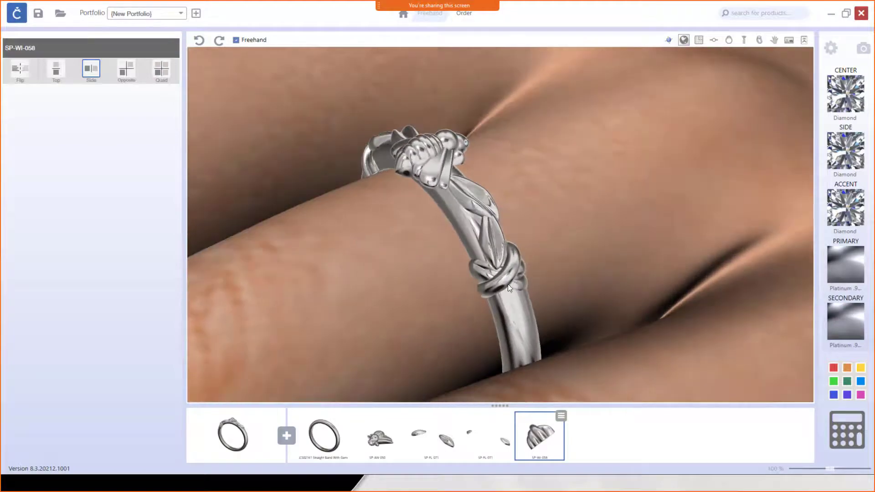
pyautogui.moveTo(448, 282); pyautogui.dragTo(553, 303, button='right')
pyautogui.scroll(-5, 537, 297)
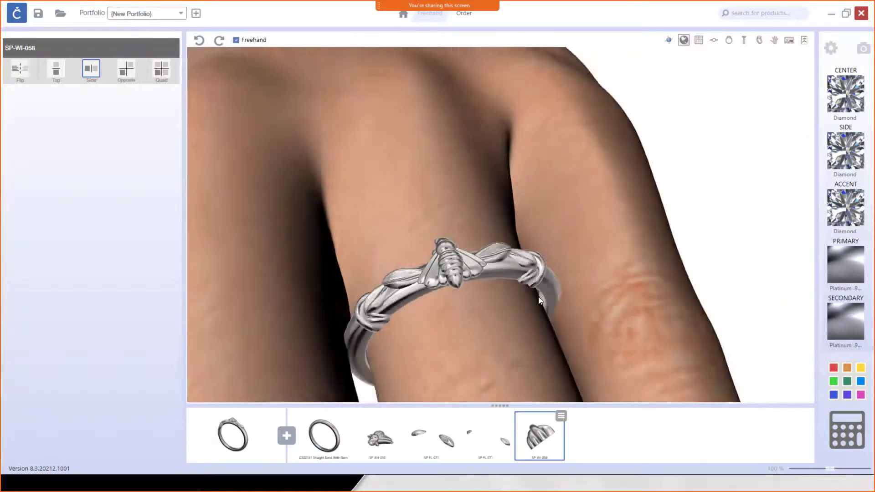
pyautogui.moveTo(523, 327); pyautogui.dragTo(522, 328, button='right')
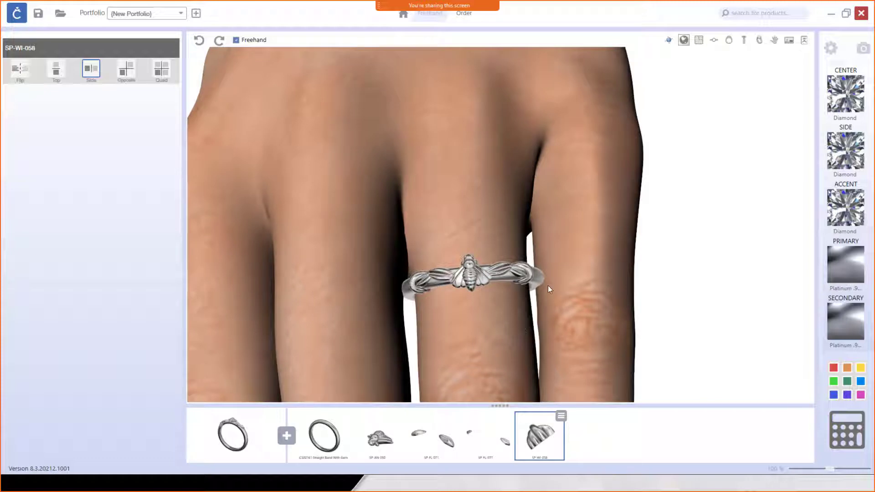
pyautogui.moveTo(549, 287); pyautogui.dragTo(509, 285, button='right')
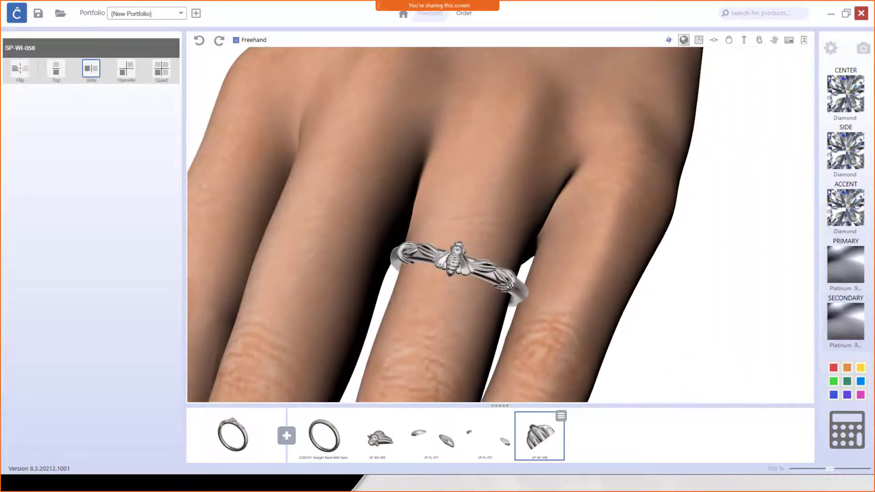
# - Set the secondary metal to 22K yellow gold (22KY)
pyautogui.click(852, 321)
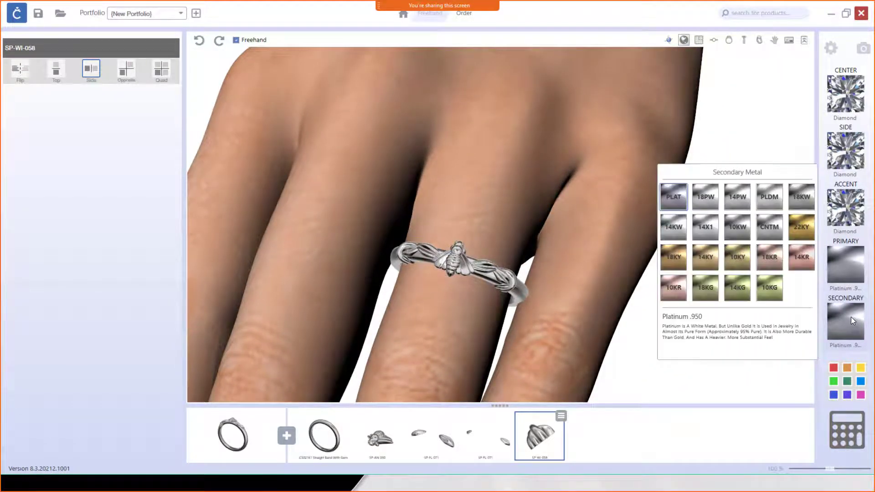
pyautogui.click(800, 231)
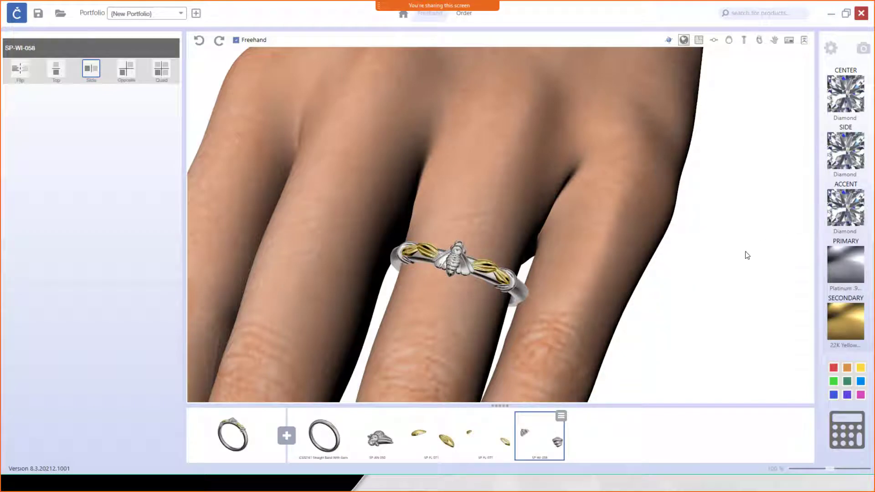
# - Switch both SP-FL-071 leaf pairs from the secondary to the primary metal
pyautogui.click(455, 429)
pyautogui.click(451, 417)
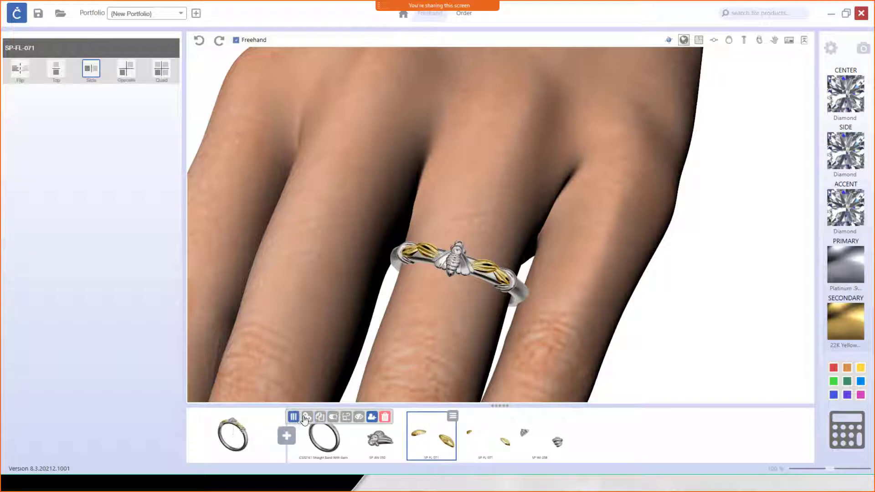
pyautogui.click(333, 420)
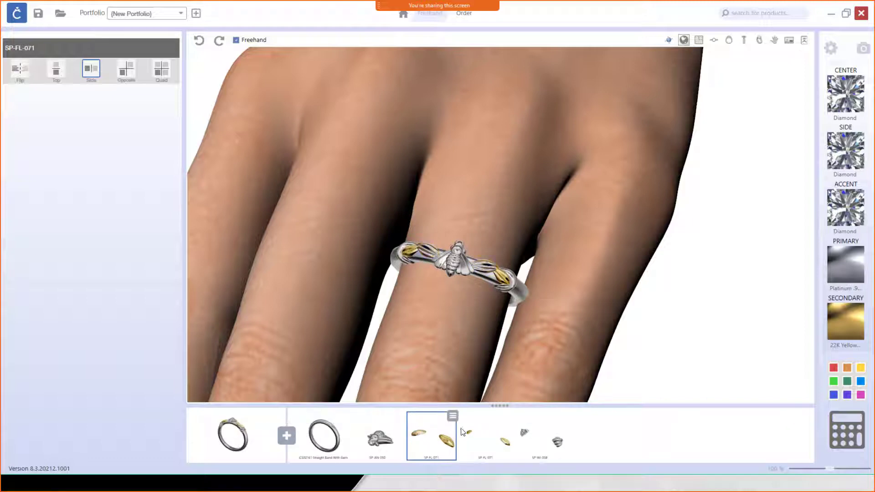
pyautogui.click(501, 428)
pyautogui.click(506, 419)
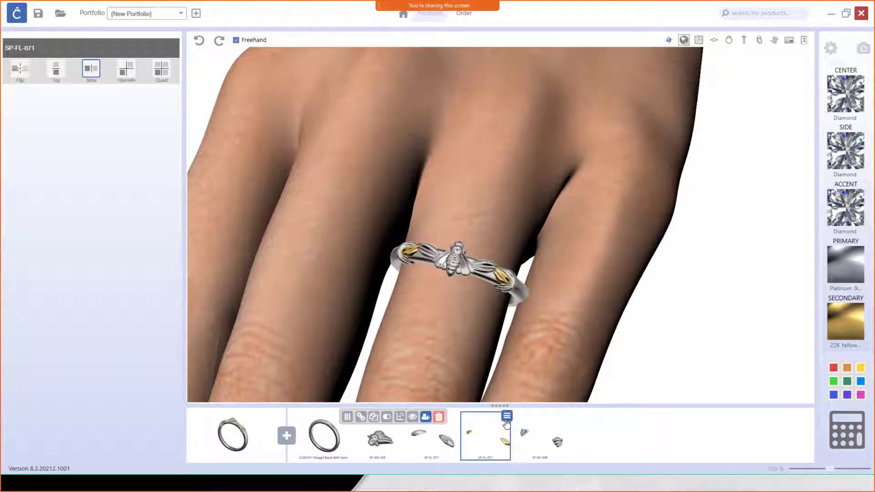
pyautogui.click(387, 421)
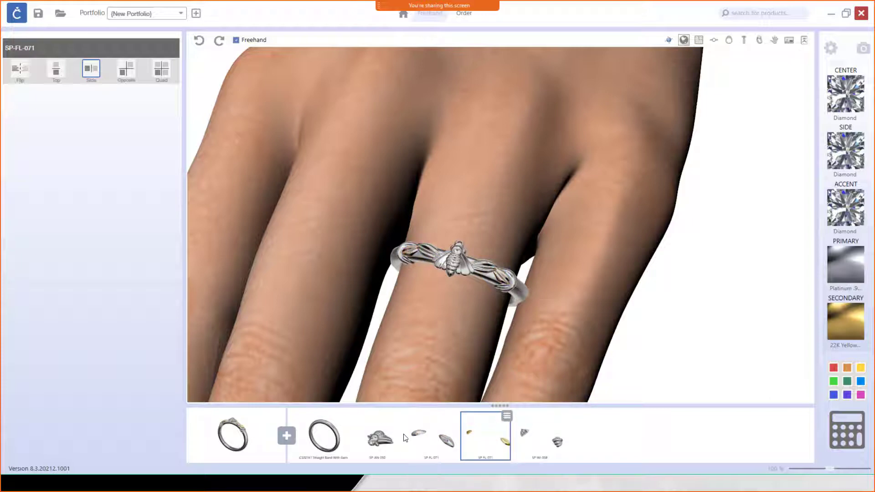
# - Switch the SP-AN-050 bee from the primary to the secondary metal and examine the ring on the finger
pyautogui.click(384, 446)
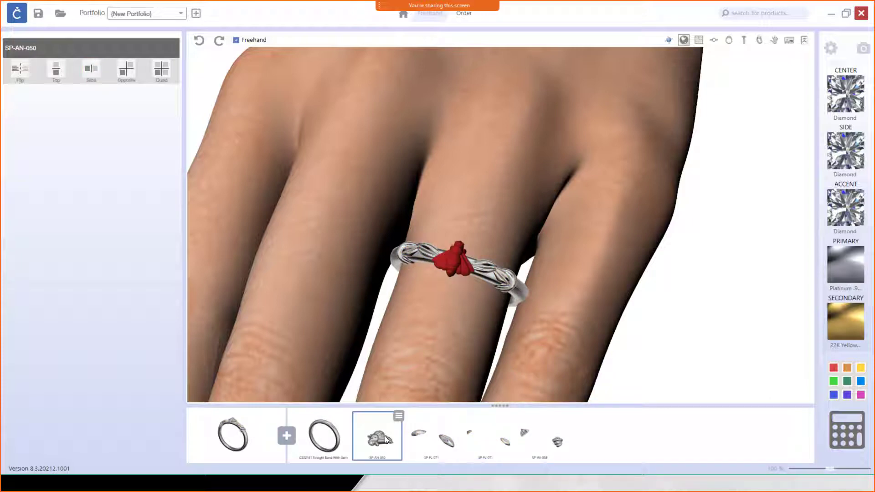
pyautogui.click(400, 417)
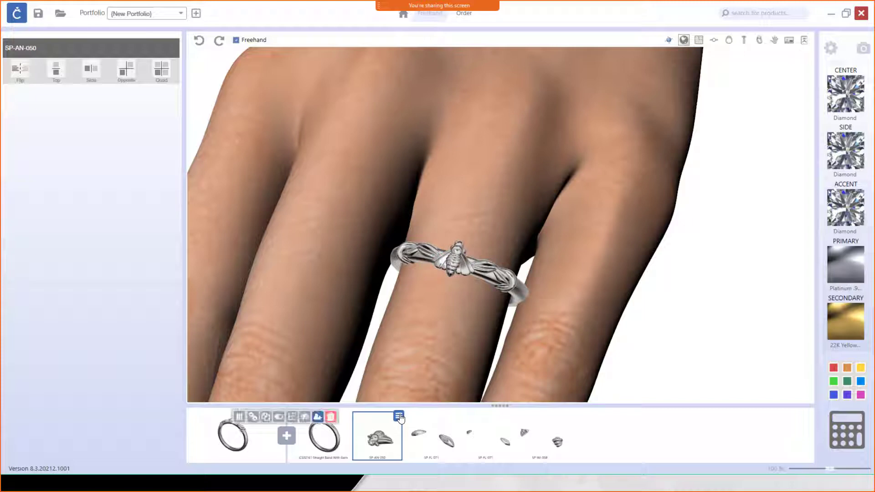
pyautogui.click(280, 415)
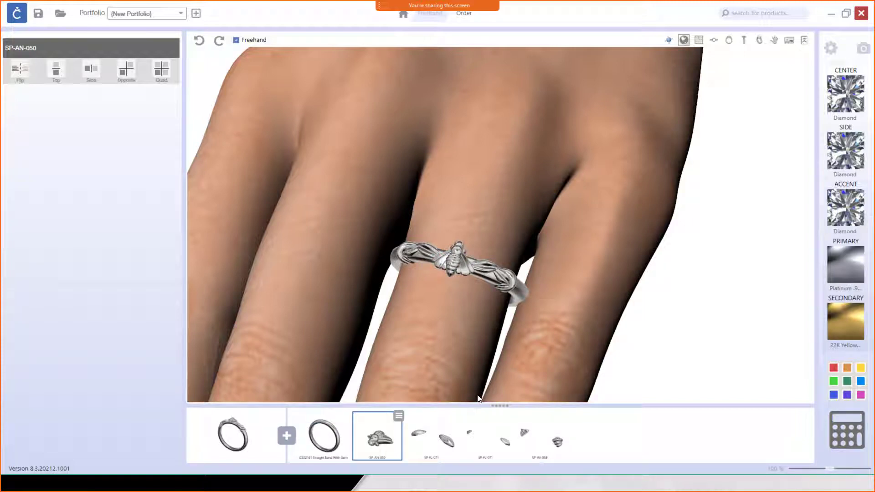
pyautogui.moveTo(507, 321); pyautogui.dragTo(508, 341)
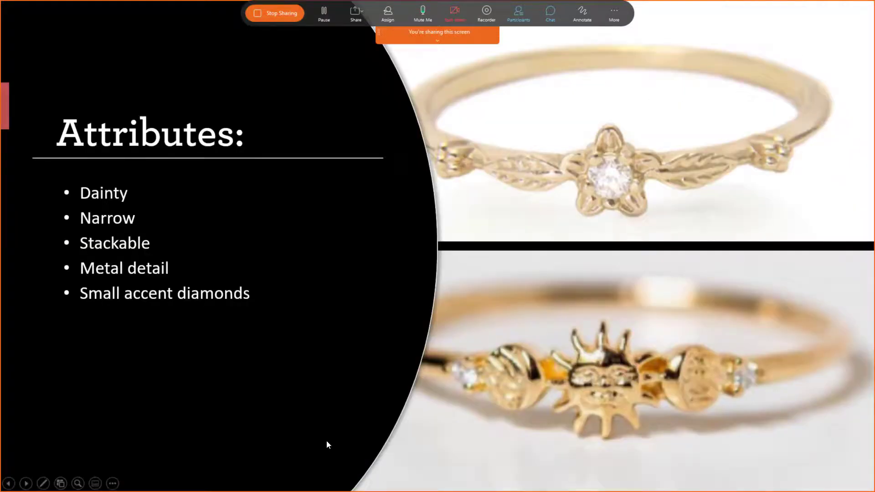
pyautogui.click(327, 440)
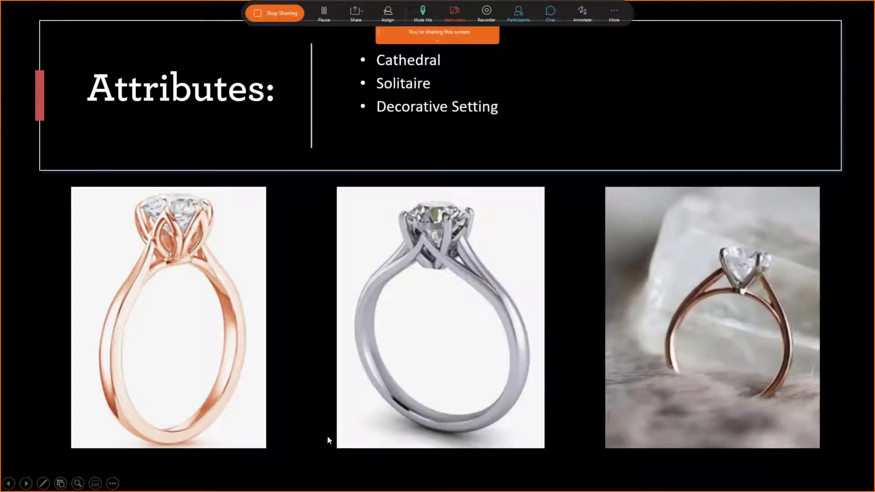
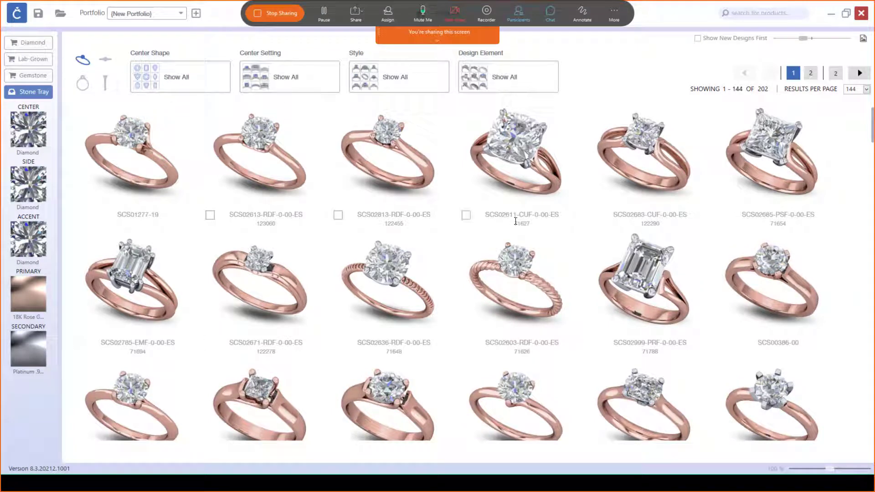
# - Look through the solitaire catalog and switch its ring previews to the front profile view
pyautogui.scroll(-2, 598, 360)
pyautogui.scroll(-3, 599, 363)
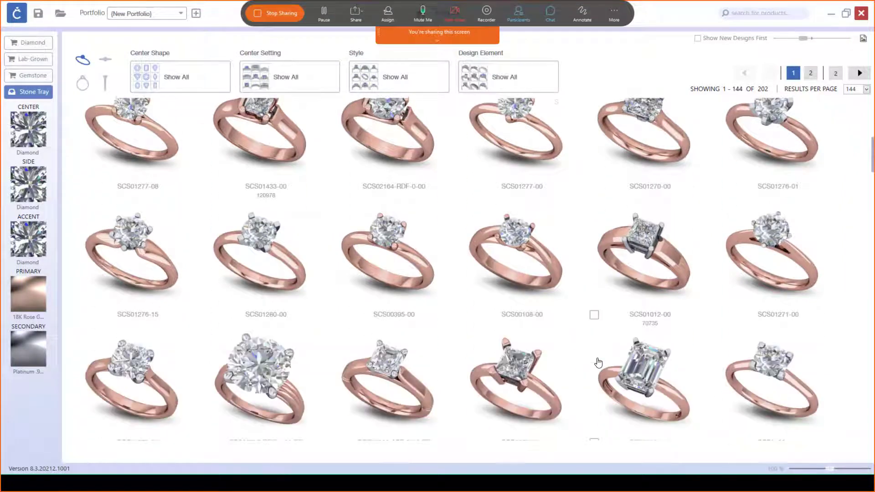
pyautogui.scroll(-10, 598, 362)
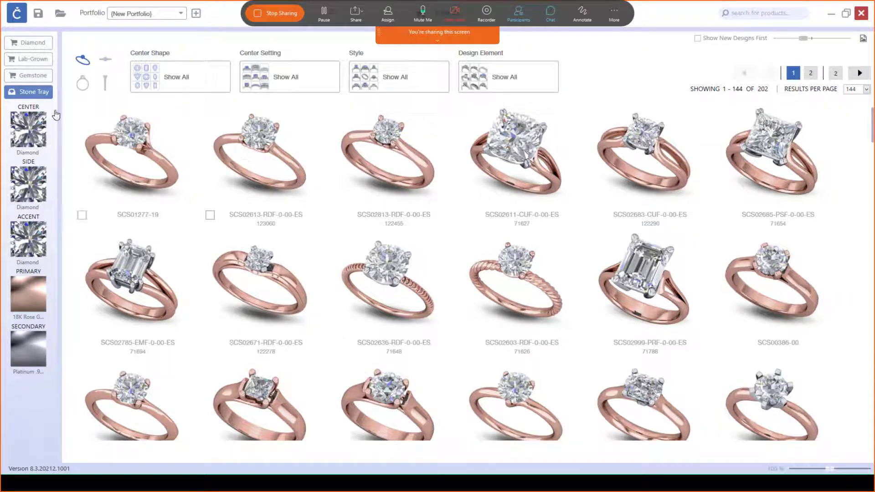
pyautogui.click(82, 84)
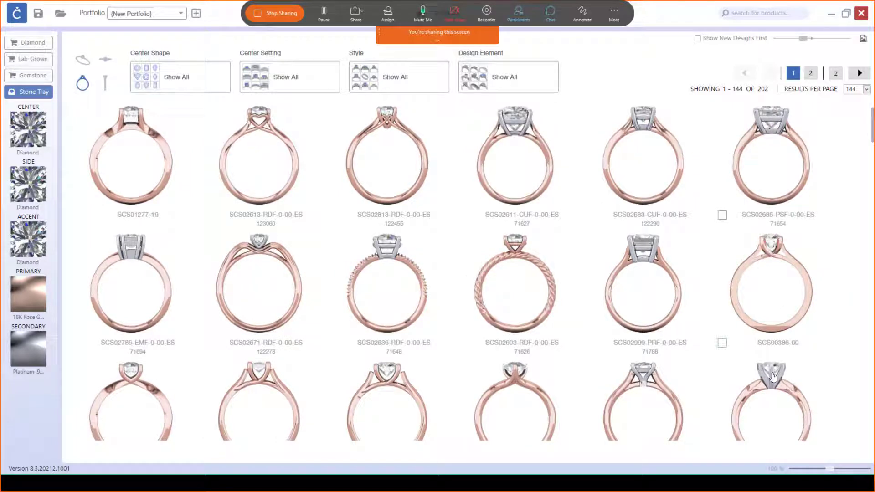
# - Preview solitaire SCS02813-RDF-0-00-ES and examine its front profile
pyautogui.scroll(-3, 338, 378)
pyautogui.scroll(-1, 337, 378)
pyautogui.scroll(5, 331, 371)
pyautogui.click(396, 133)
pyautogui.click(663, 277)
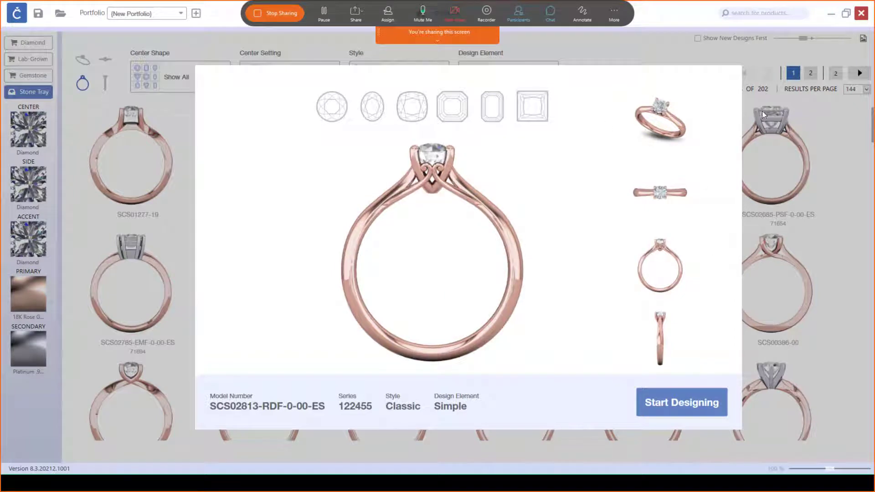
pyautogui.click(844, 146)
# - Look further through the solitaires and preview rings SCS01292-00 and SCS02912-RDF-0-00-ES
pyautogui.scroll(-2, 289, 302)
pyautogui.scroll(-6, 288, 302)
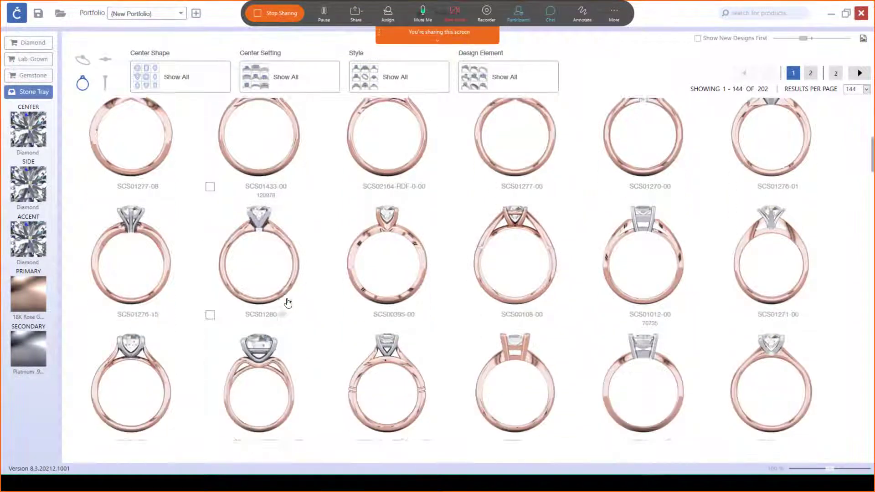
pyautogui.scroll(-1, 288, 303)
pyautogui.scroll(-1, 288, 303)
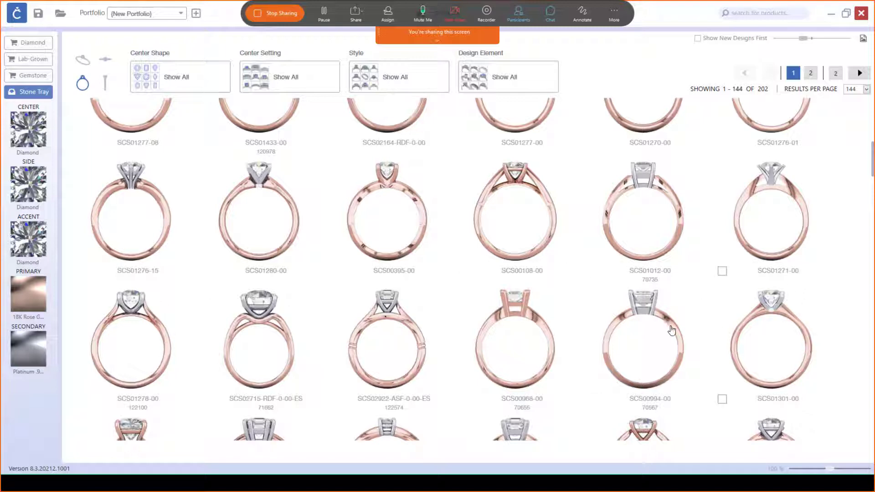
pyautogui.scroll(-3, 674, 329)
pyautogui.scroll(-1, 654, 327)
pyautogui.scroll(-1, 654, 327)
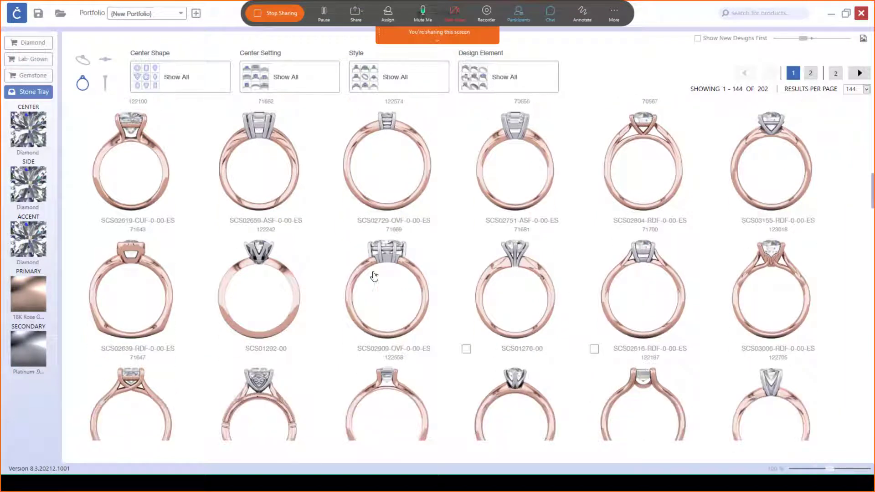
pyautogui.click(255, 251)
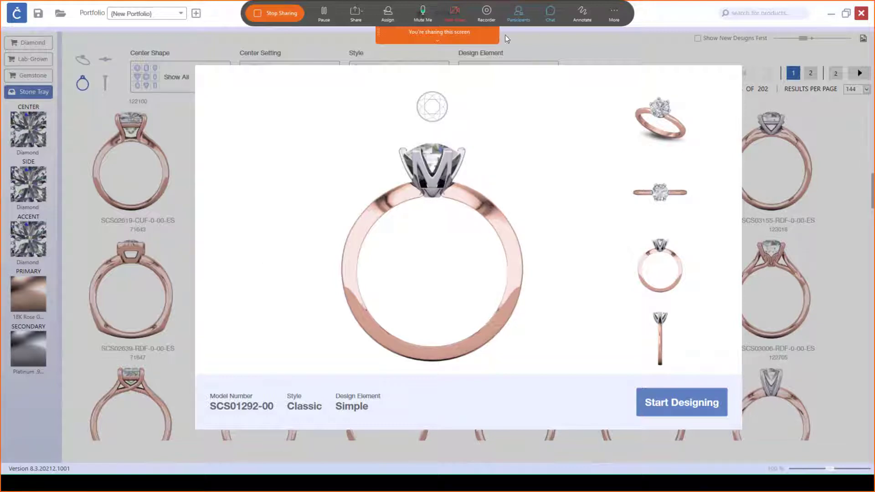
pyautogui.click(181, 176)
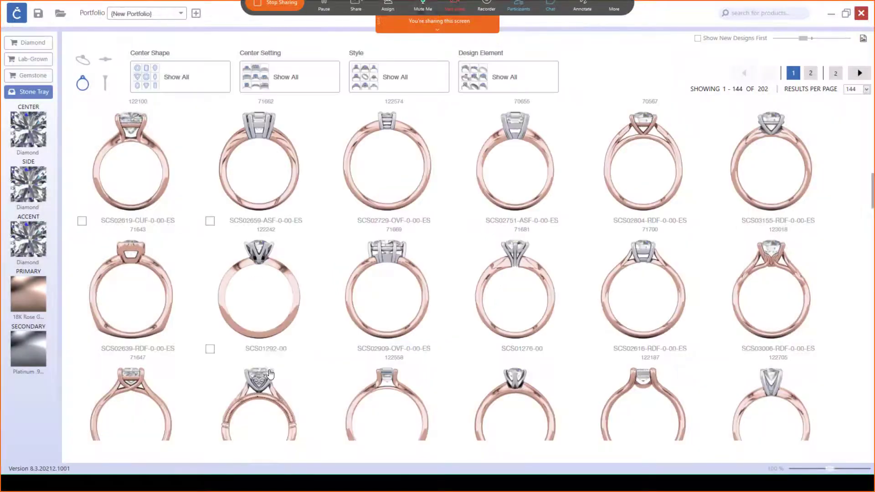
pyautogui.click(264, 384)
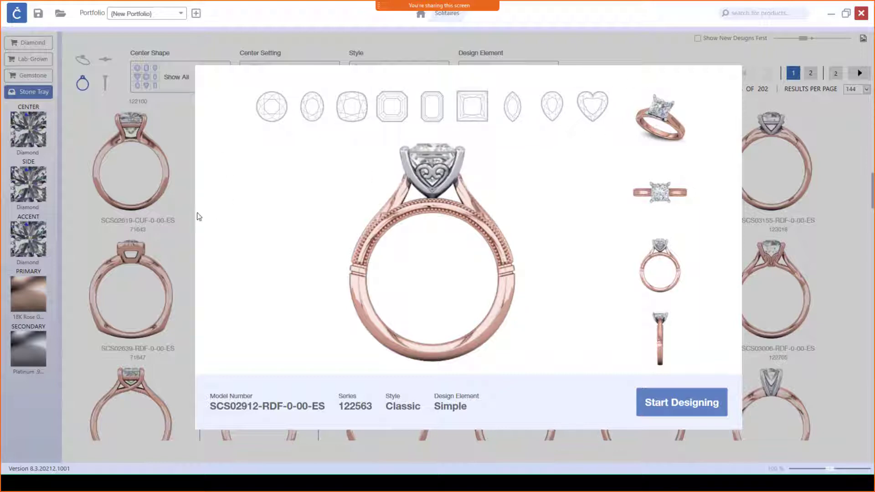
pyautogui.click(180, 234)
# - Find solitaire SCS01436-11 further down the catalog and examine it from the side, the front and above
pyautogui.scroll(-3, 245, 242)
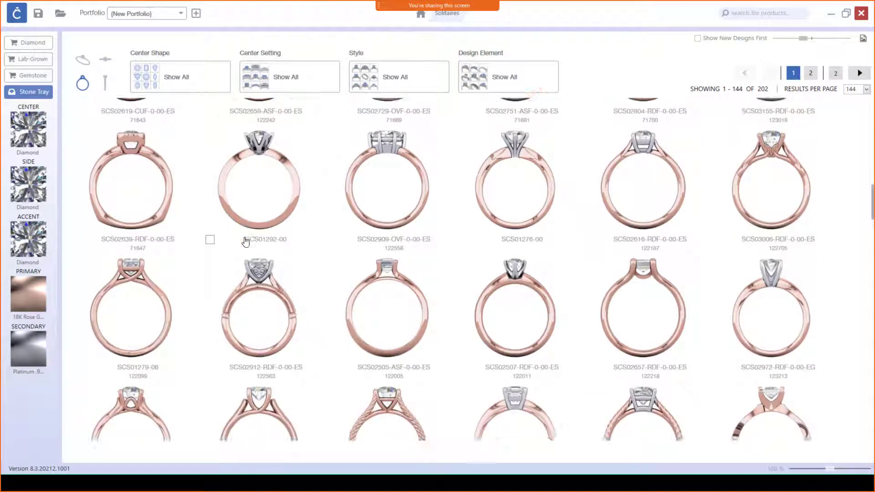
pyautogui.scroll(-3, 246, 242)
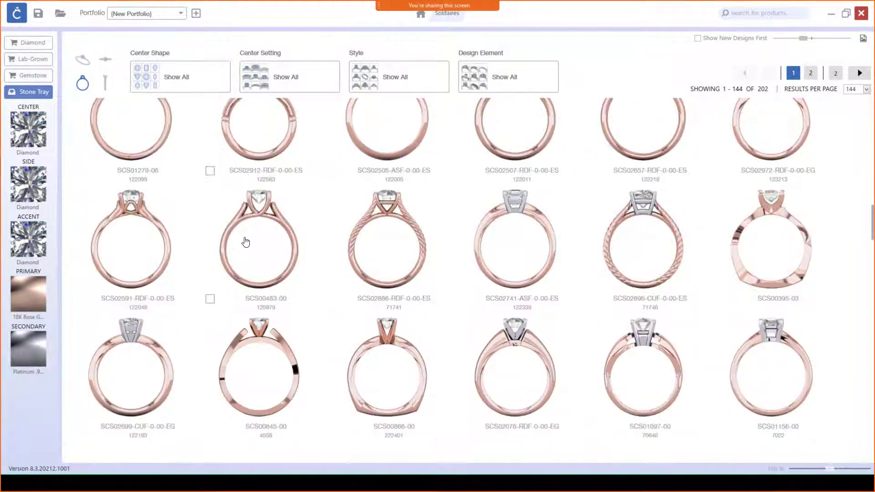
pyautogui.scroll(-3, 245, 242)
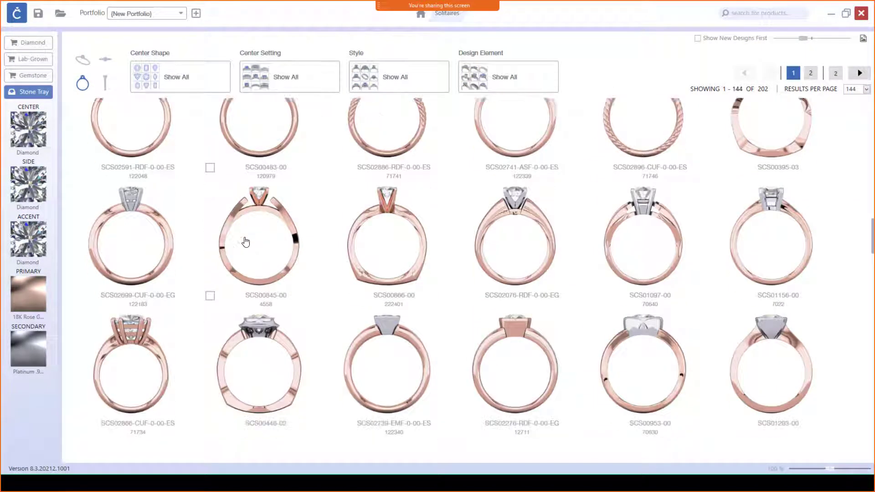
pyautogui.scroll(-3, 246, 242)
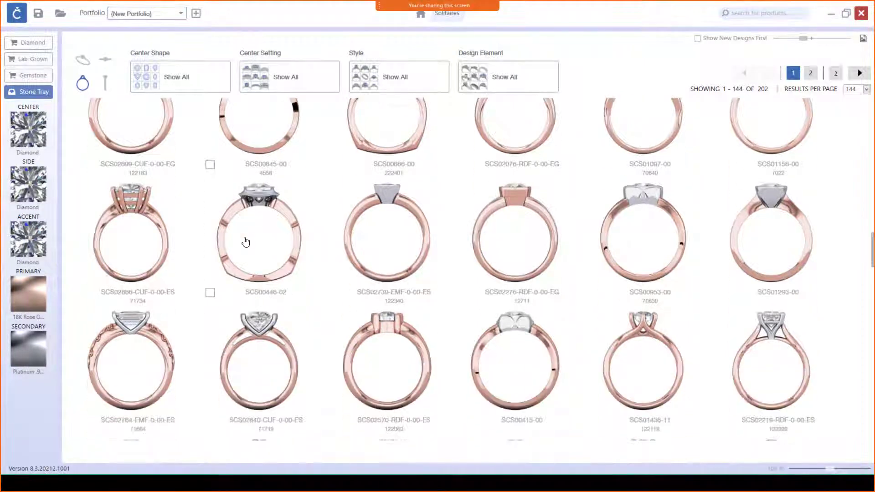
pyautogui.scroll(-3, 246, 242)
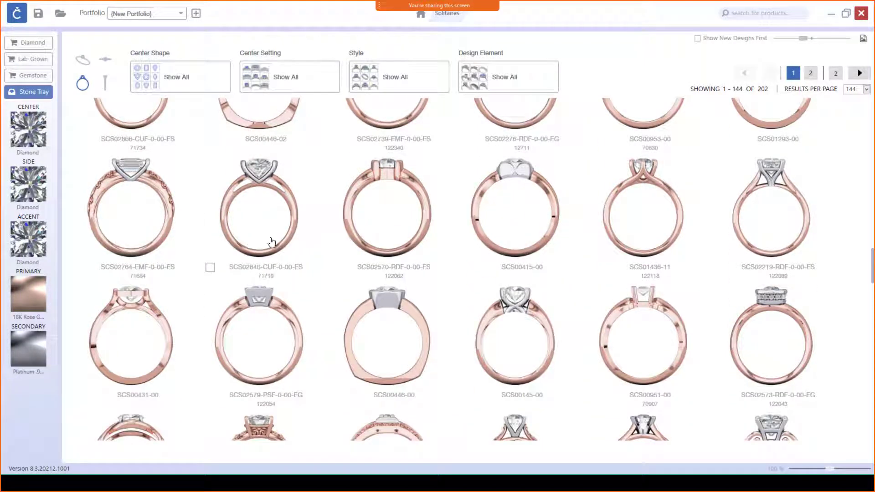
pyautogui.click(647, 179)
pyautogui.click(661, 333)
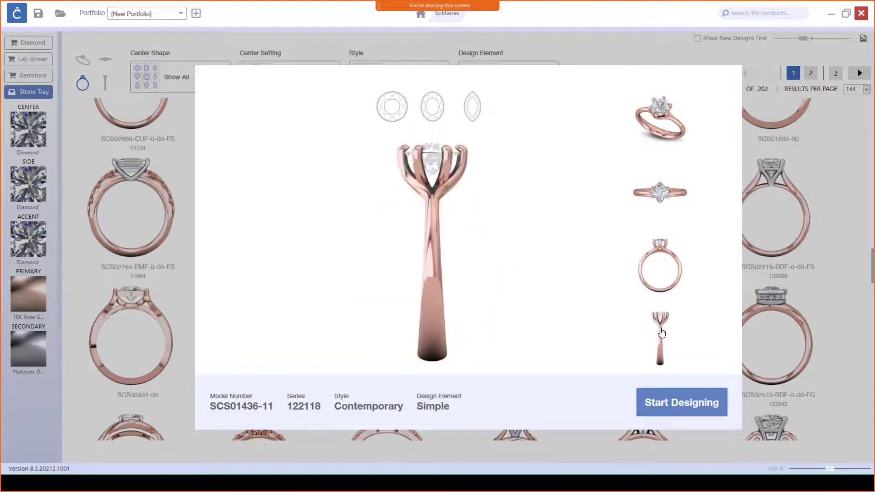
pyautogui.click(656, 261)
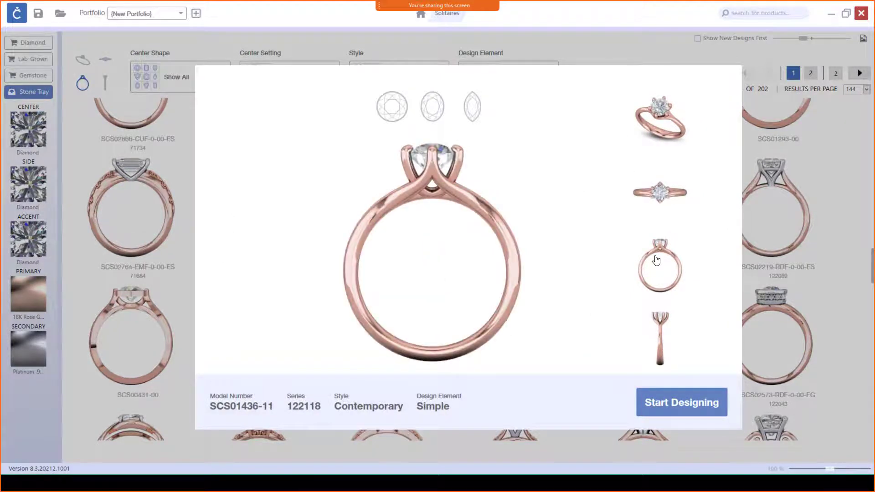
pyautogui.click(668, 193)
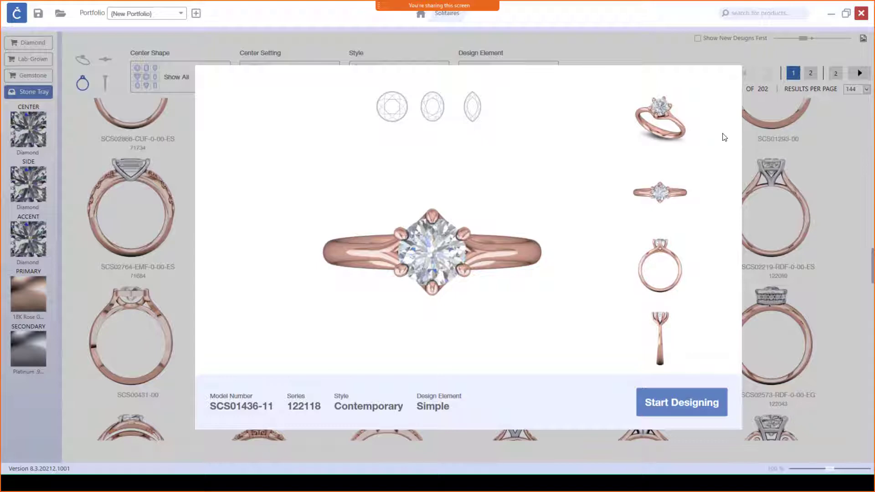
pyautogui.click(836, 158)
# - Find solitaire SCS02106-RDF-0-00-ES and examine its split shoulders and setting from above and the front
pyautogui.scroll(-3, 433, 293)
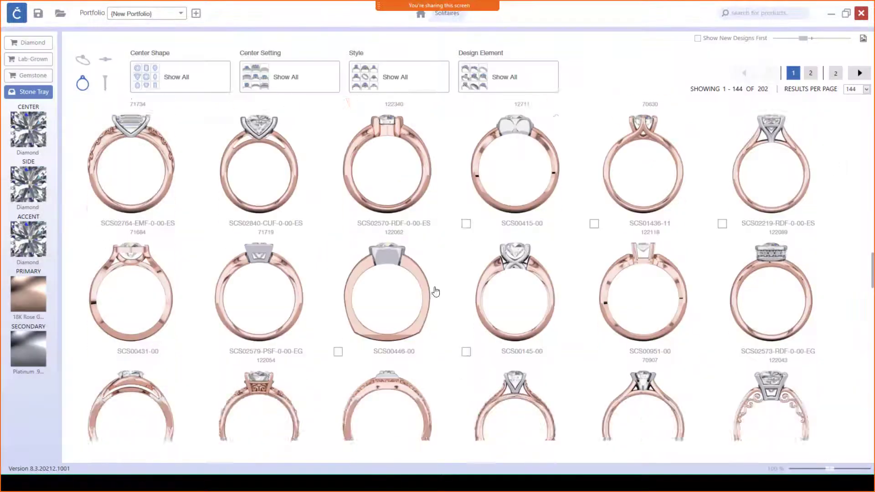
pyautogui.scroll(-3, 436, 292)
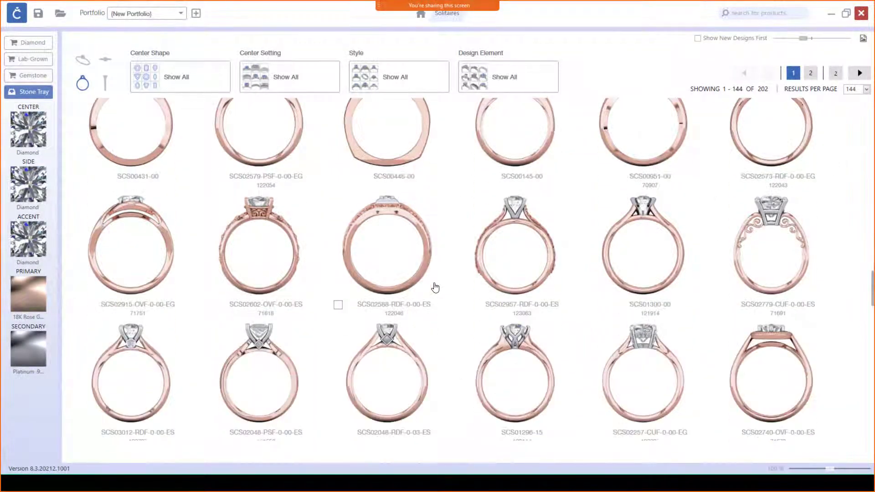
pyautogui.scroll(-3, 435, 287)
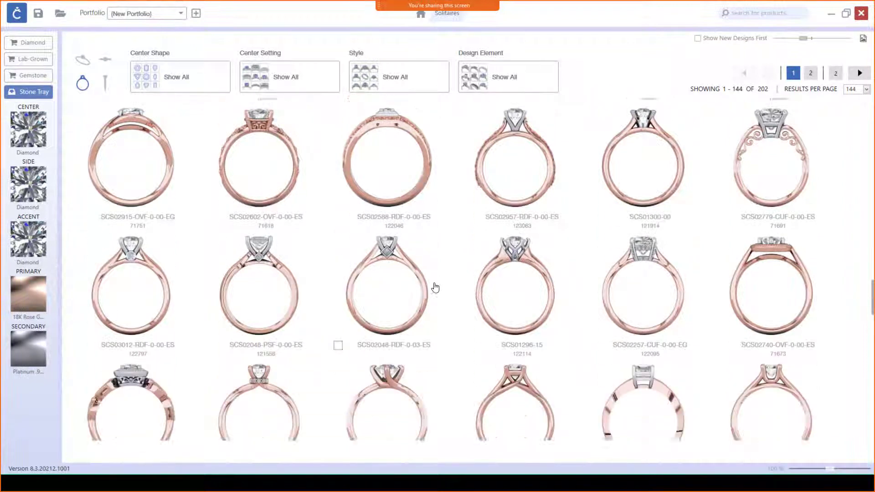
pyautogui.scroll(-2, 433, 285)
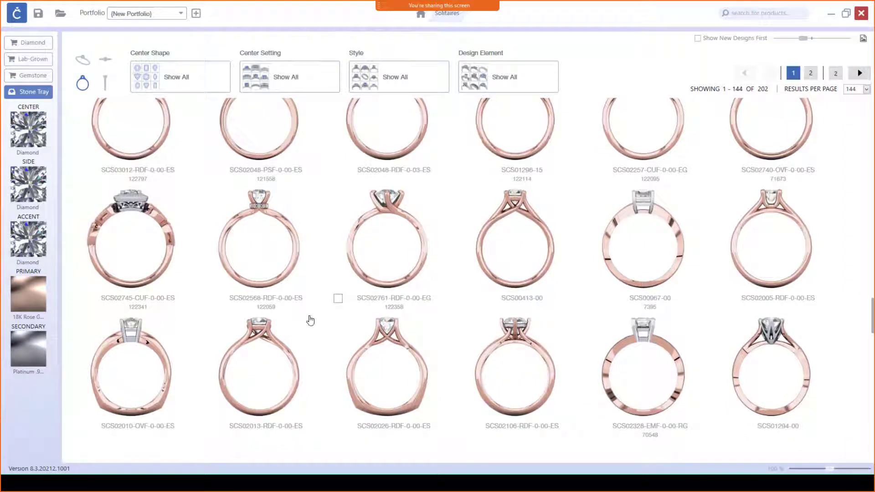
pyautogui.click(519, 346)
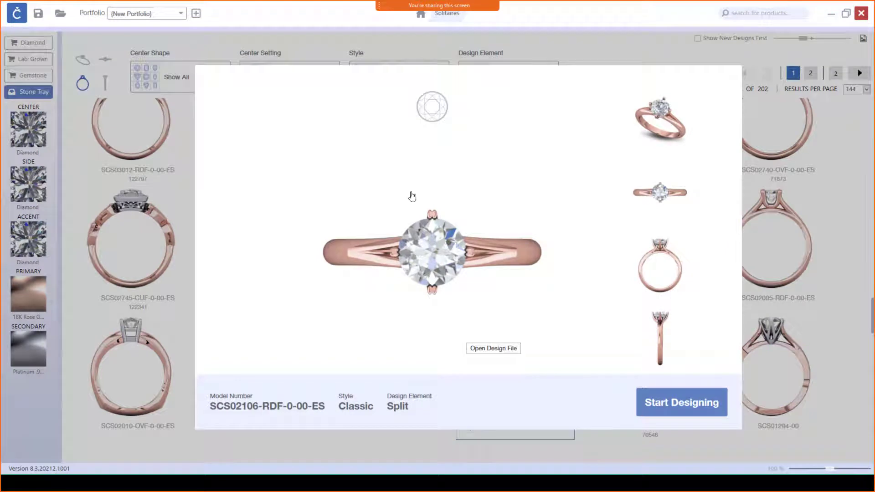
pyautogui.click(668, 259)
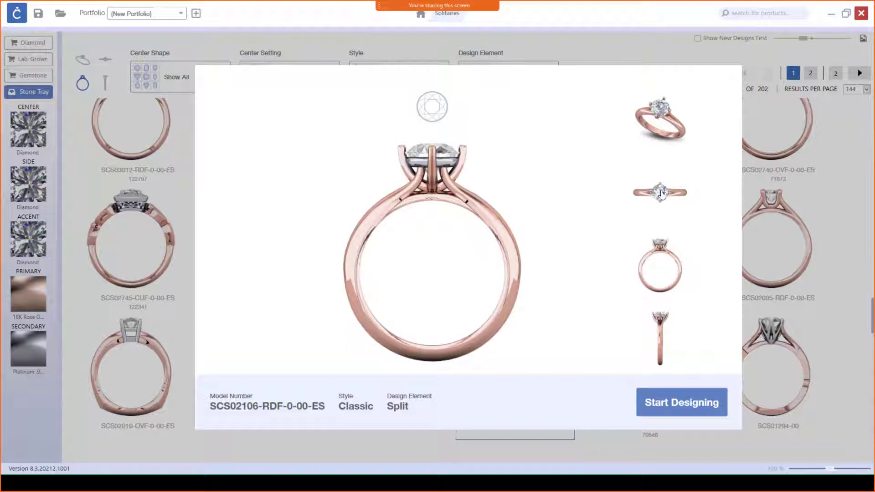
pyautogui.click(833, 167)
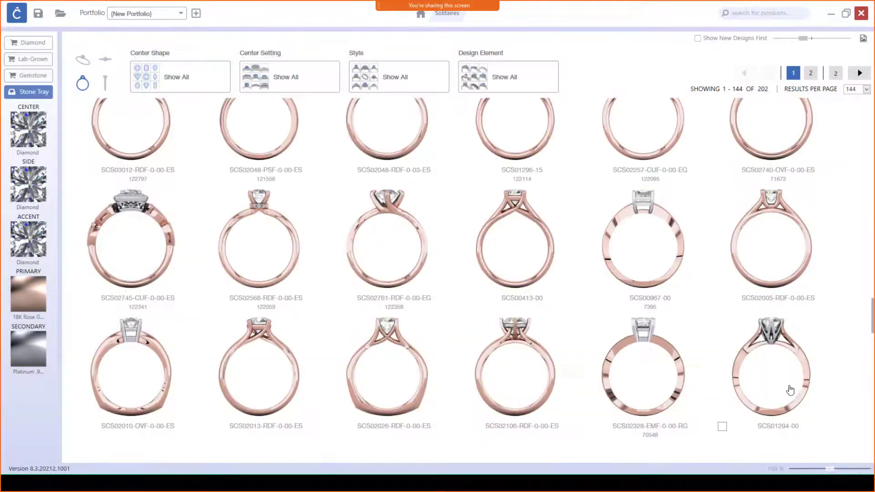
# - Look through the rest of the first results page of solitaires for cathedral profiles with decorative settings
pyautogui.scroll(-1, 782, 375)
pyautogui.scroll(-2, 781, 375)
pyautogui.scroll(-5, 769, 367)
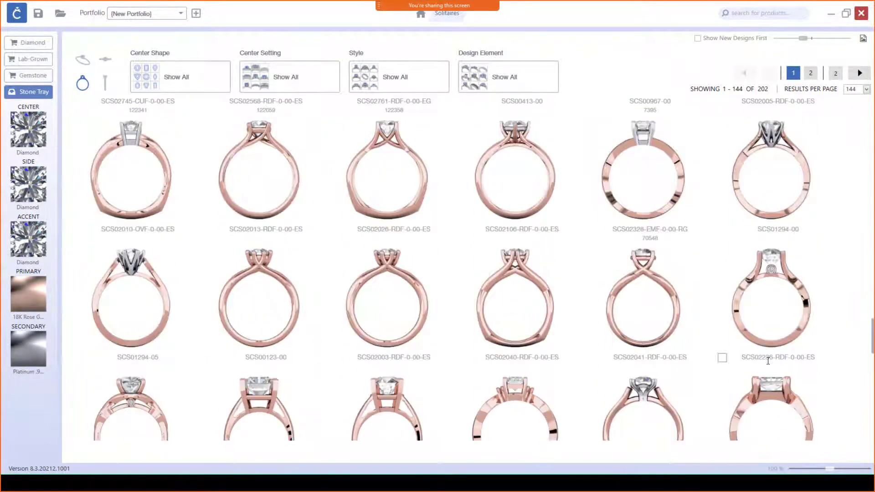
pyautogui.scroll(-2, 767, 364)
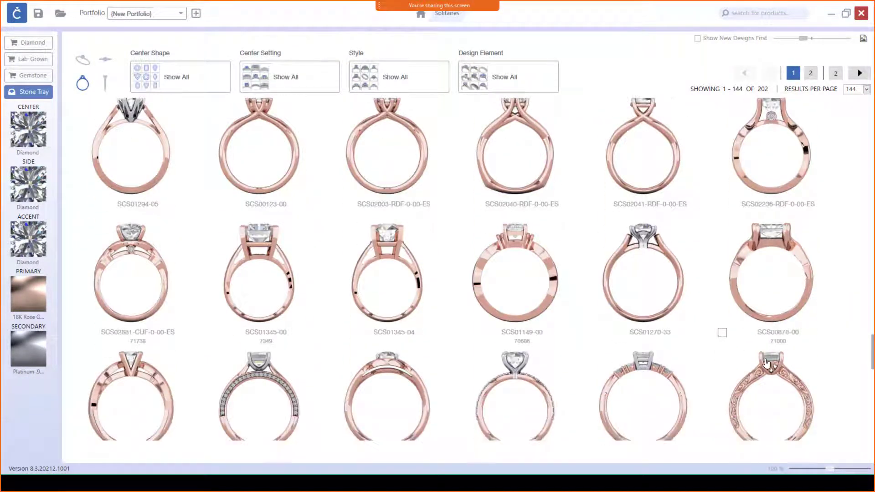
pyautogui.scroll(-2, 761, 359)
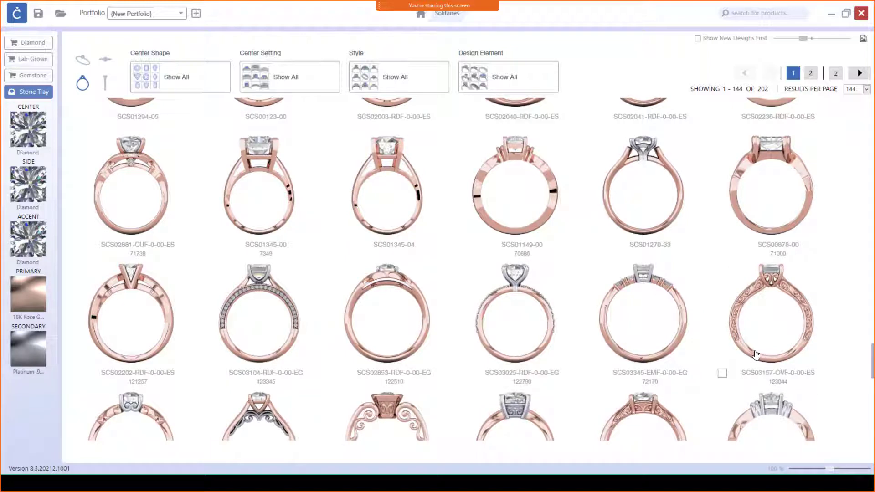
pyautogui.scroll(-2, 756, 355)
pyautogui.scroll(-3, 751, 351)
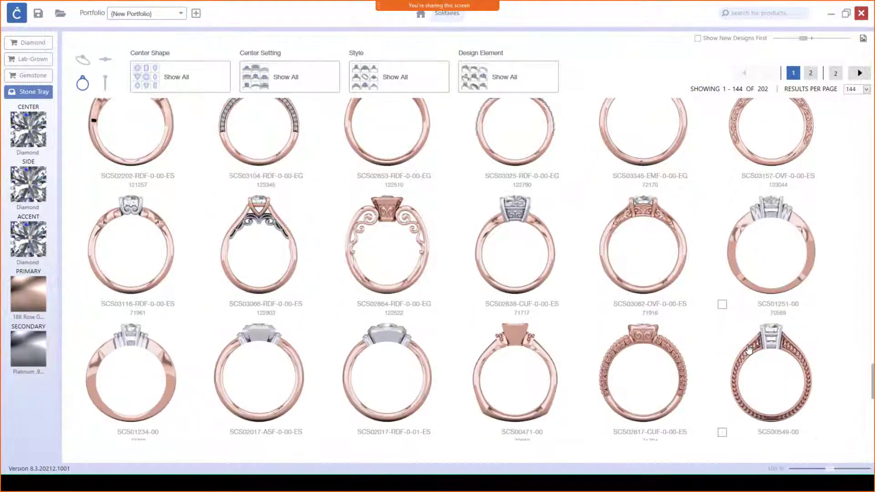
pyautogui.scroll(-2, 736, 338)
pyautogui.scroll(-4, 735, 338)
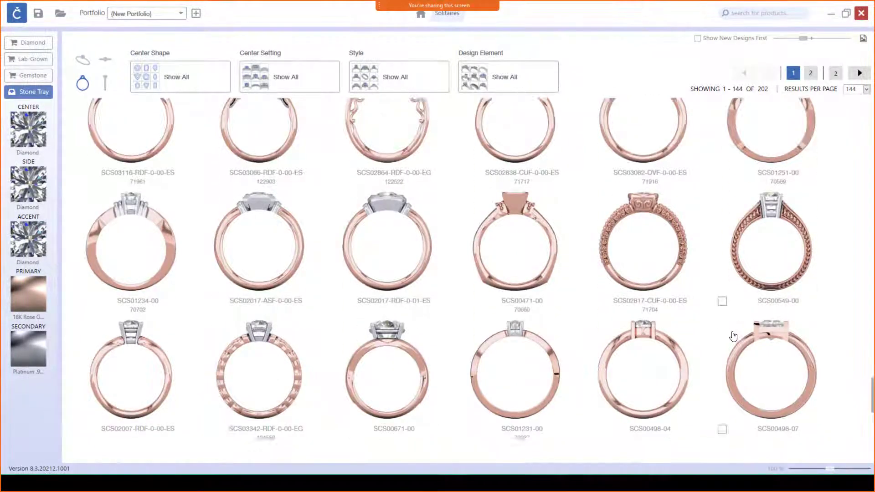
pyautogui.scroll(-1, 734, 336)
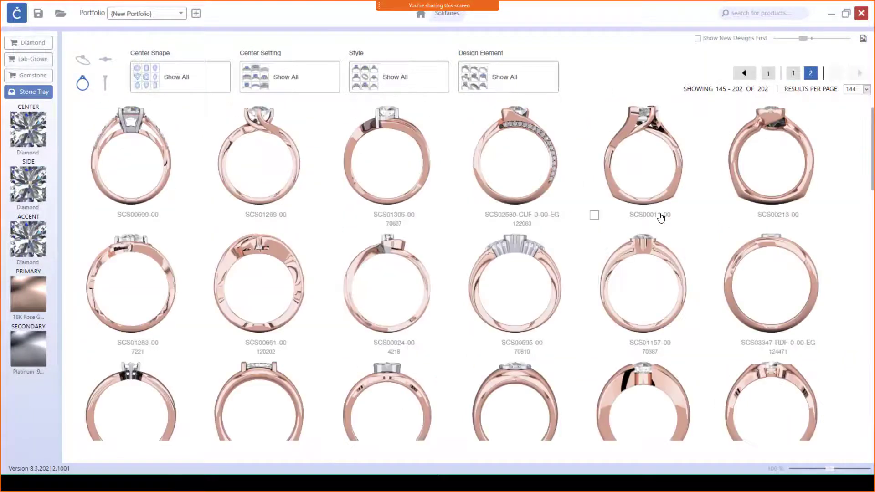
# - Browse the second results page of solitaires, and preview SCS02603-RDF-0-00-ES back on the first page
pyautogui.scroll(-2, 481, 219)
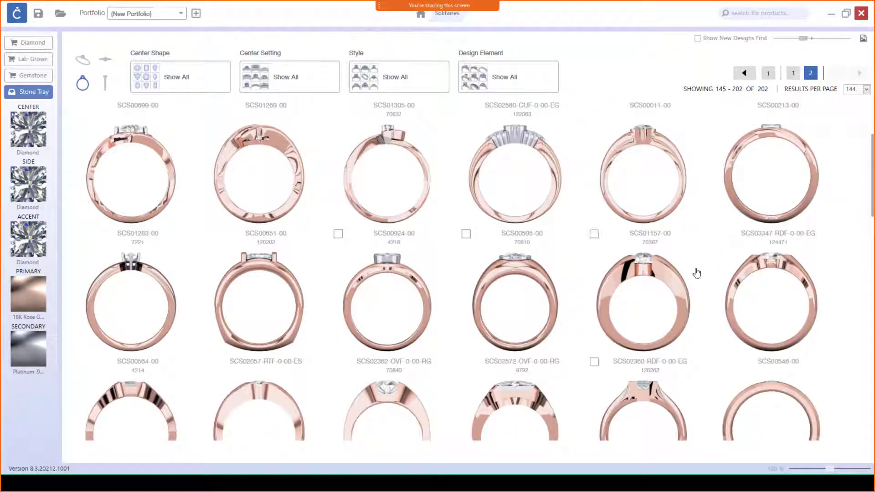
pyautogui.scroll(-2, 606, 254)
pyautogui.scroll(-1, 606, 254)
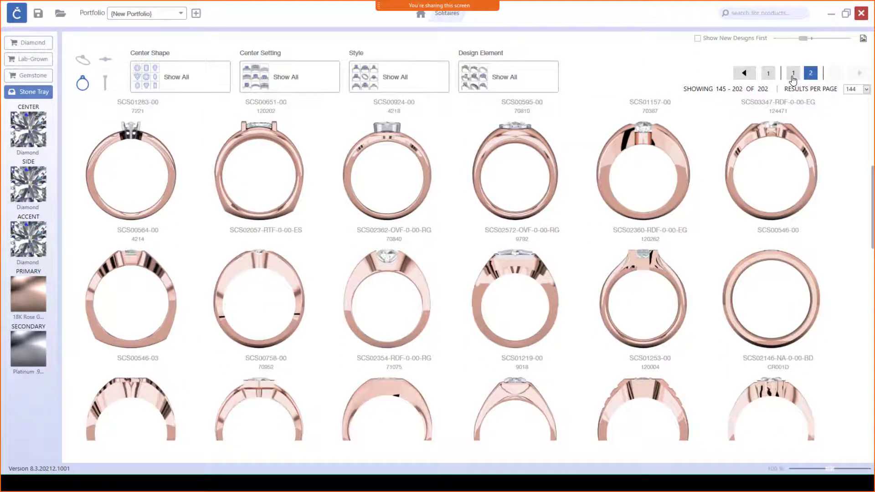
pyautogui.click(793, 74)
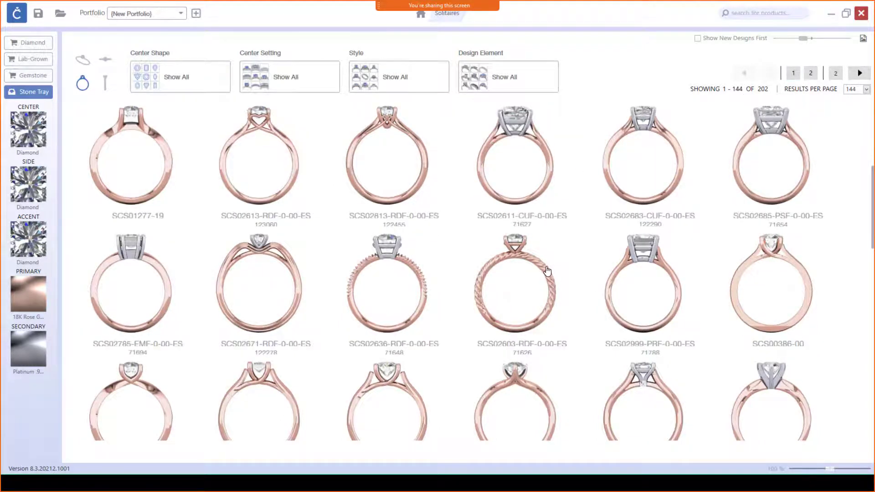
pyautogui.click(514, 274)
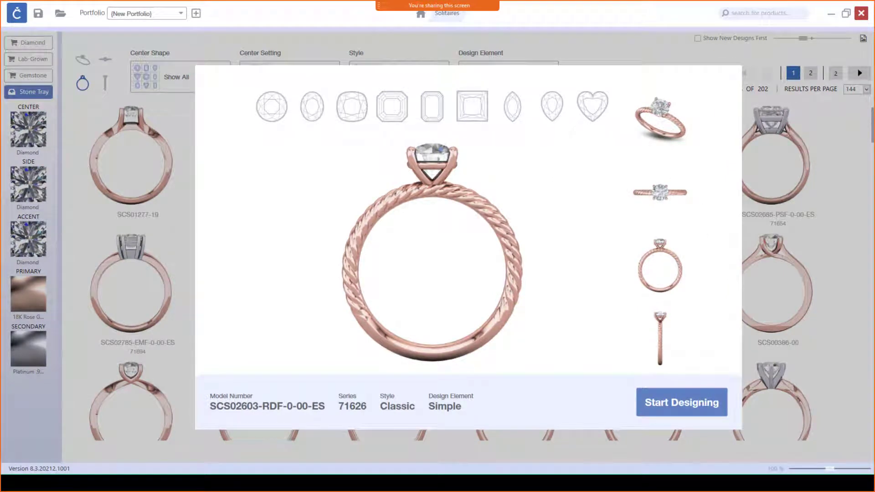
pyautogui.click(850, 161)
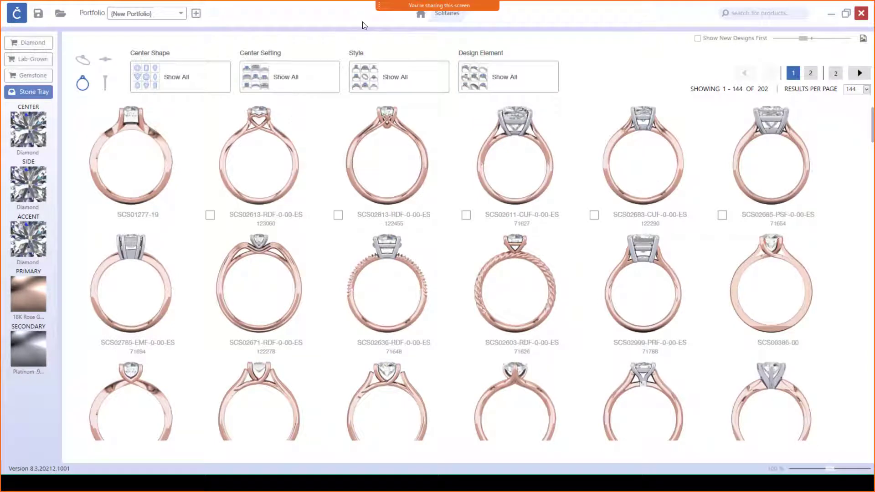
# - Show the catalog rings in perspective view and preview solitaires SCS02999-PRF-0-00-ES, SCS02603-RDF-0-00-ES and SCS02613-RDF-0-00-ES
pyautogui.click(81, 59)
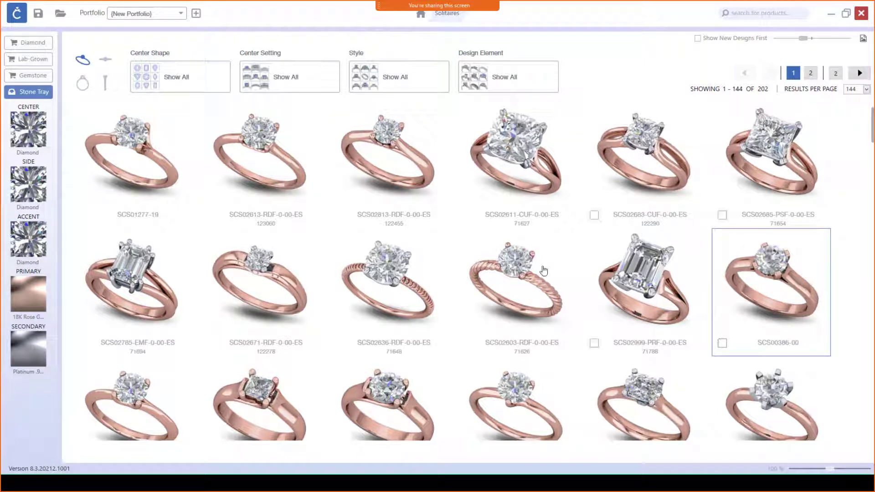
pyautogui.click(643, 270)
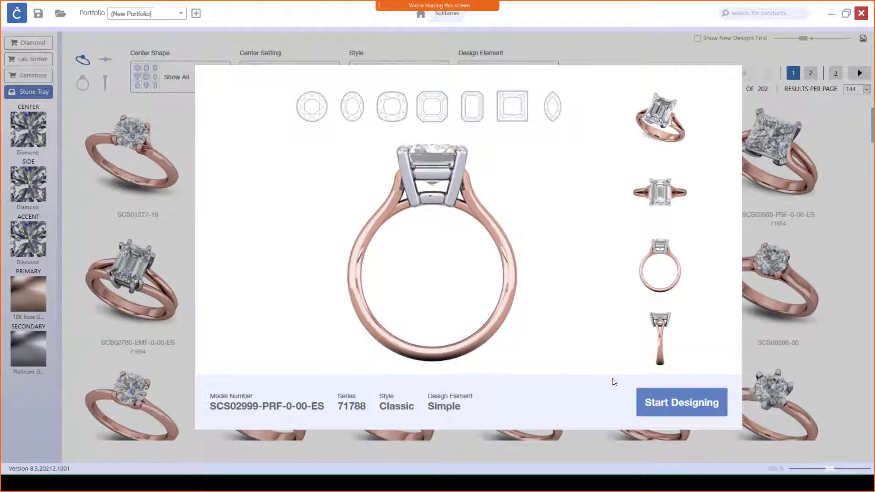
pyautogui.click(864, 339)
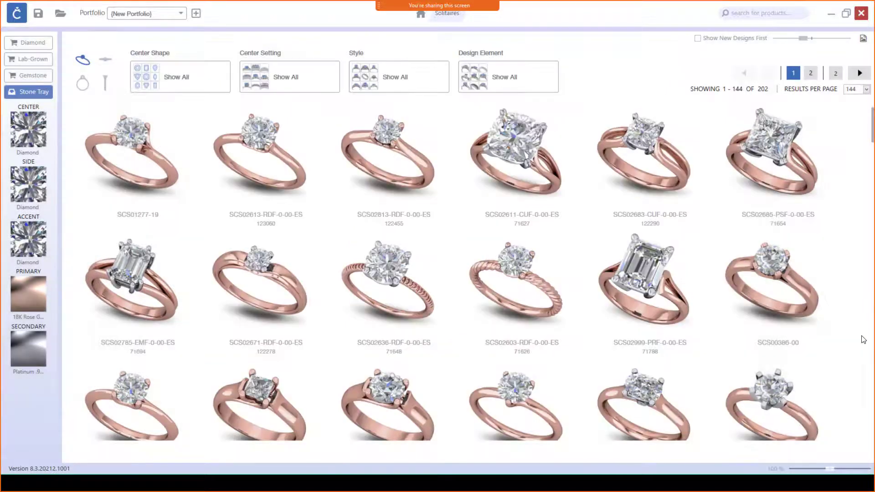
pyautogui.click(534, 272)
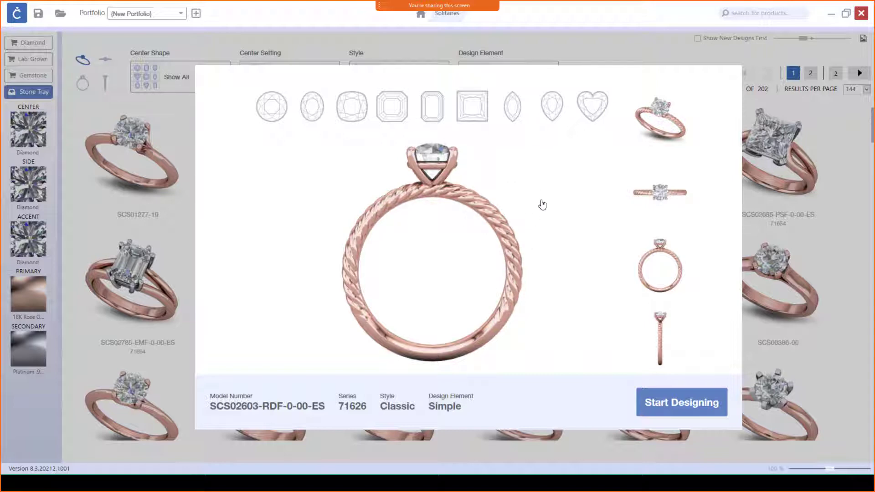
pyautogui.click(824, 268)
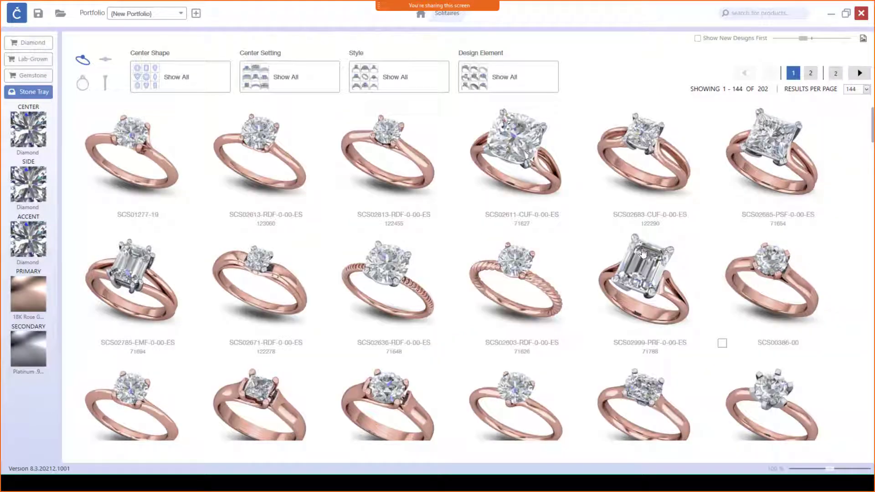
pyautogui.click(270, 154)
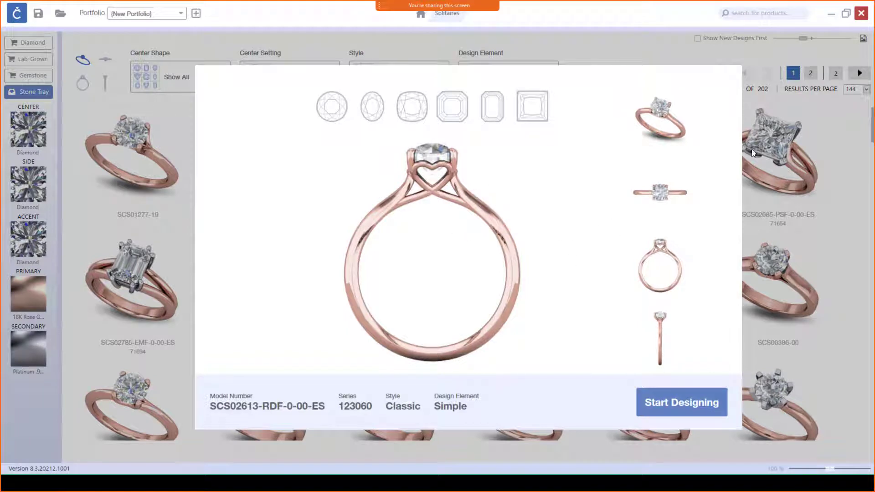
pyautogui.click(847, 231)
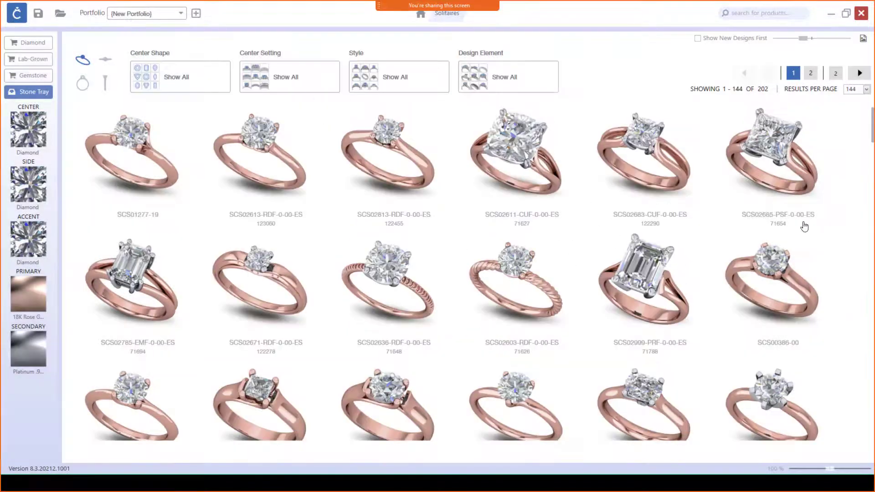
# - Preview solitaires SCS01277-08 and SCS00968-00 further down the catalog
pyautogui.scroll(-2, 196, 186)
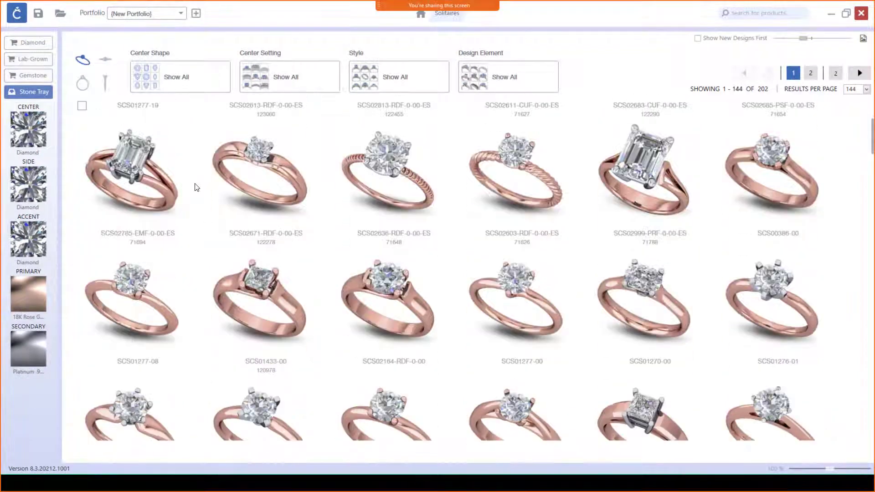
pyautogui.click(137, 282)
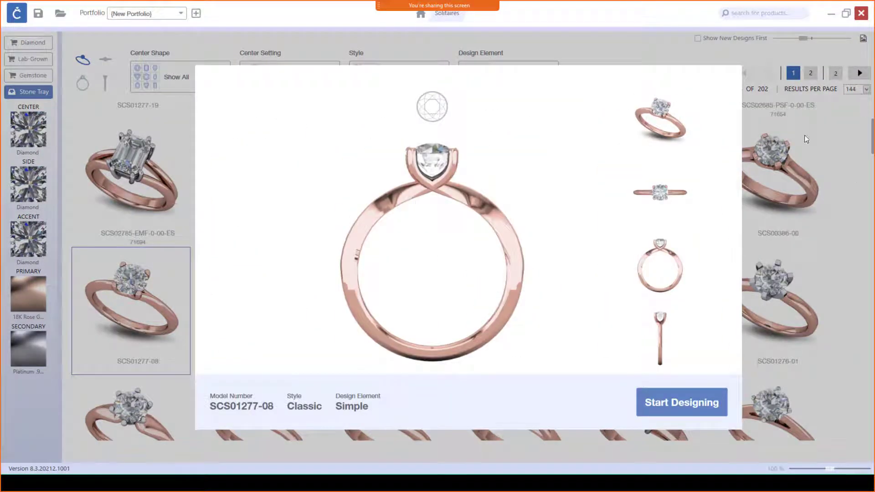
pyautogui.click(865, 140)
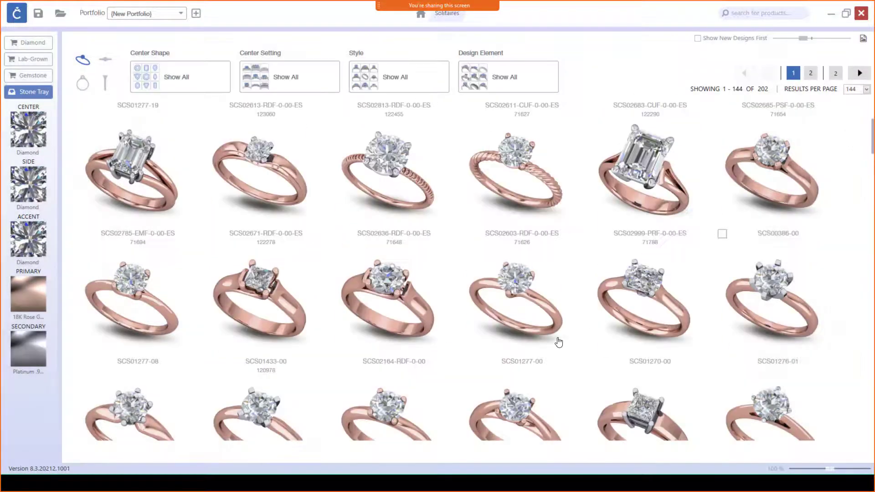
pyautogui.scroll(-4, 544, 332)
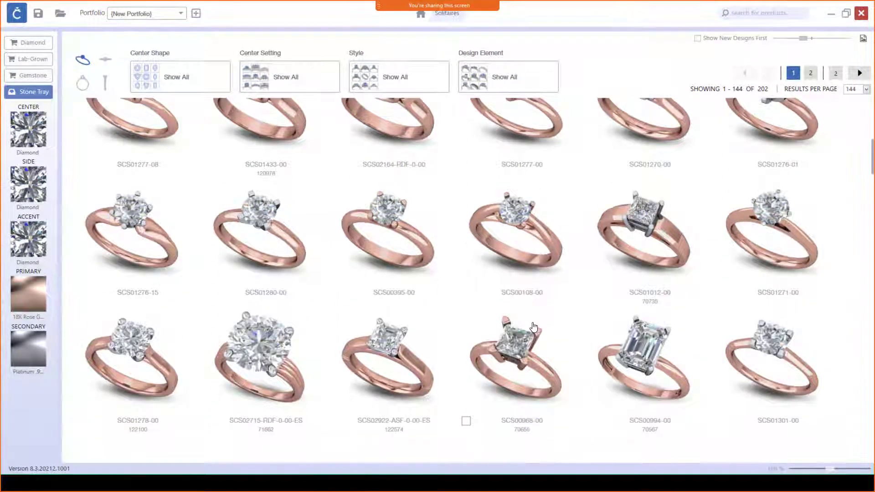
pyautogui.scroll(-1, 535, 328)
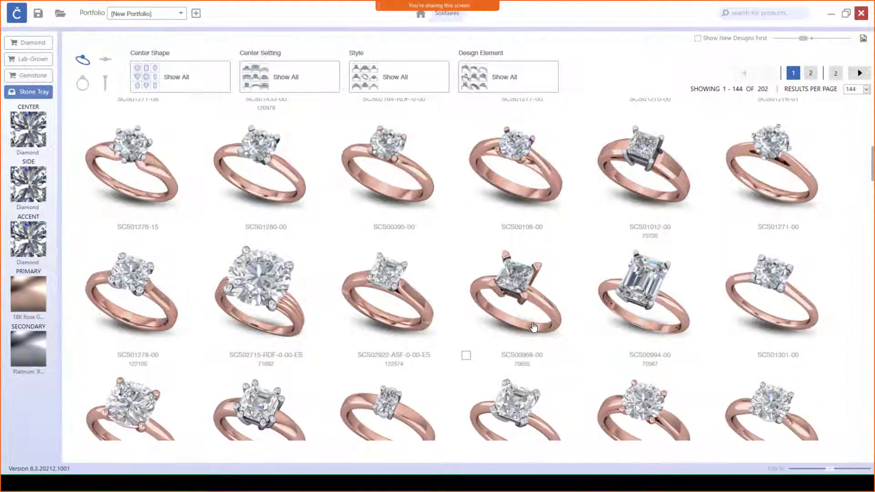
pyautogui.click(528, 290)
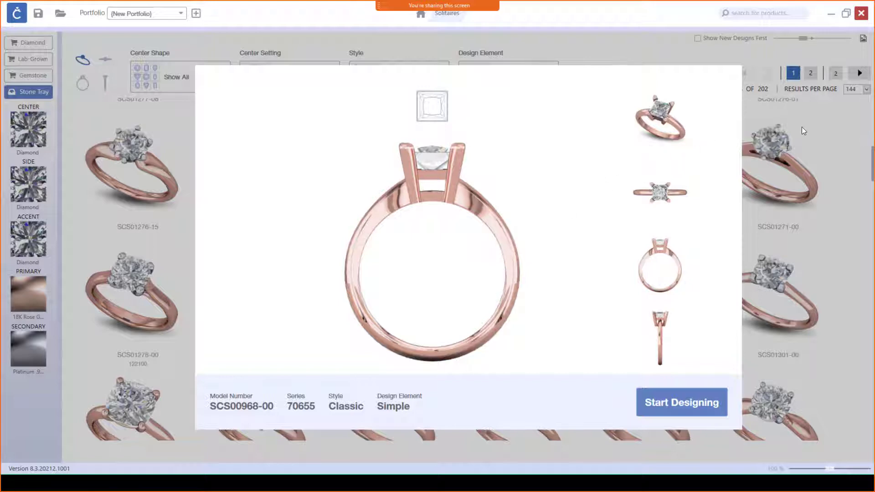
pyautogui.click(818, 128)
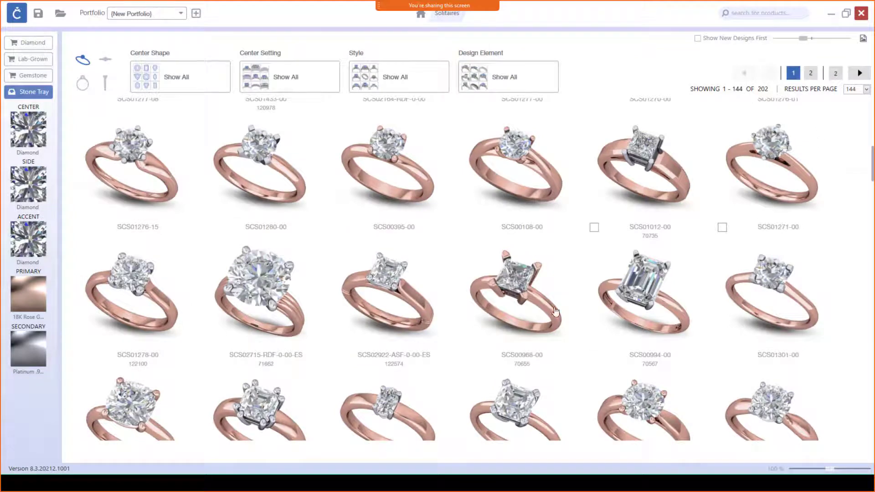
# - Find solitaire SCS03006-RDF-0-00-ES further down the catalog and examine its front profile
pyautogui.scroll(-5, 587, 299)
pyautogui.scroll(-2, 549, 315)
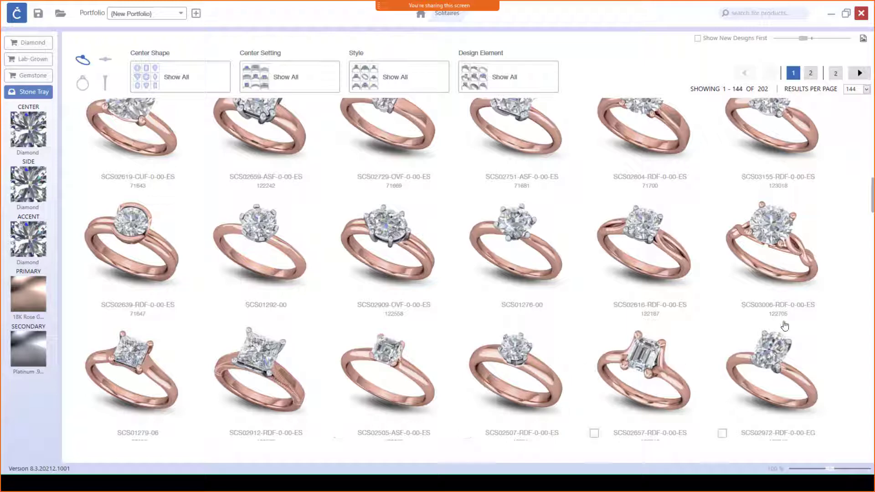
pyautogui.click(779, 258)
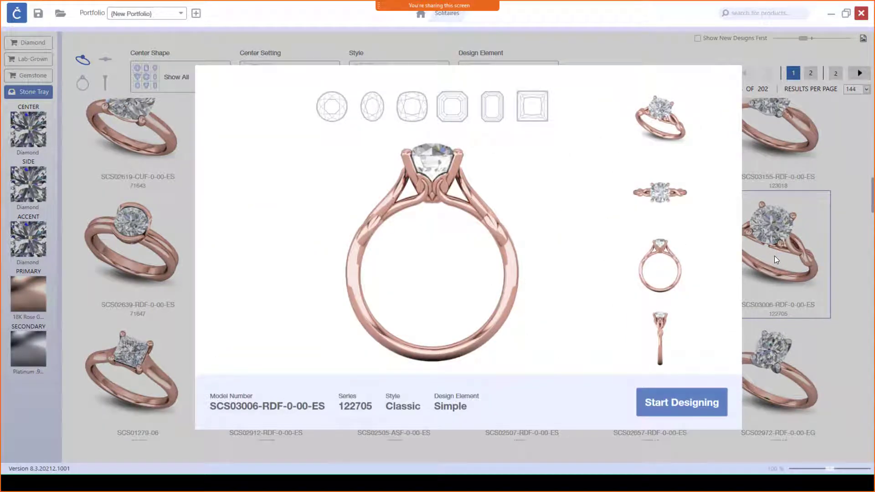
pyautogui.click(843, 187)
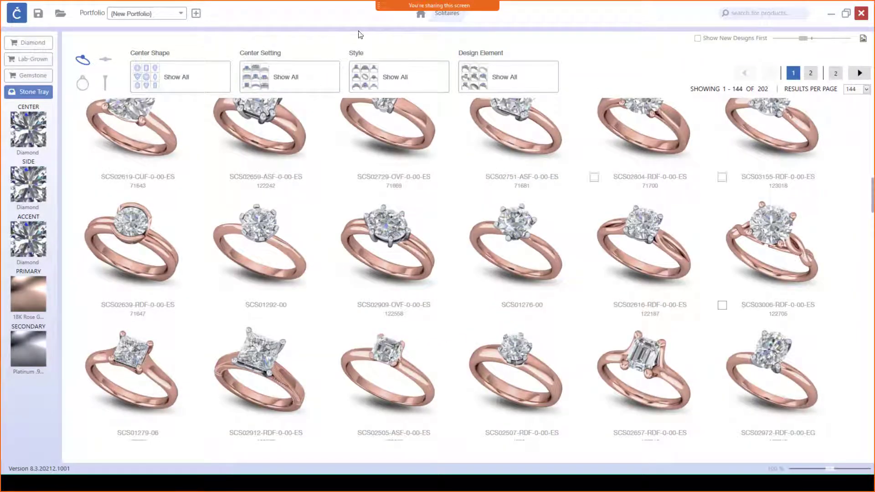
# - Leave the solitaire catalog, start a Freehand design and open the Shanks category of the part toolbox
pyautogui.click(421, 18)
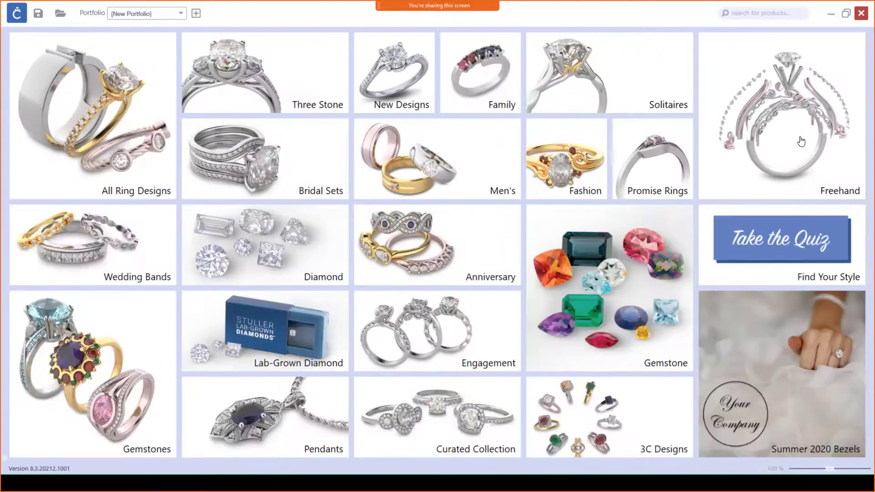
pyautogui.click(821, 142)
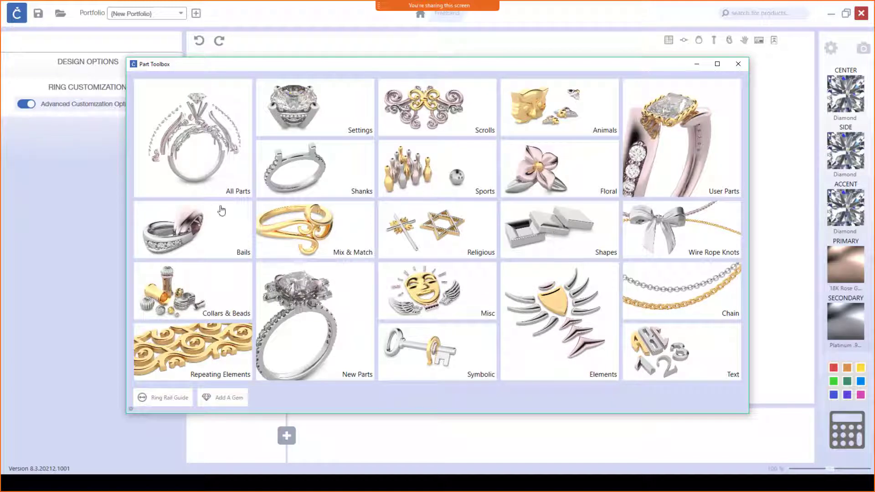
pyautogui.click(318, 175)
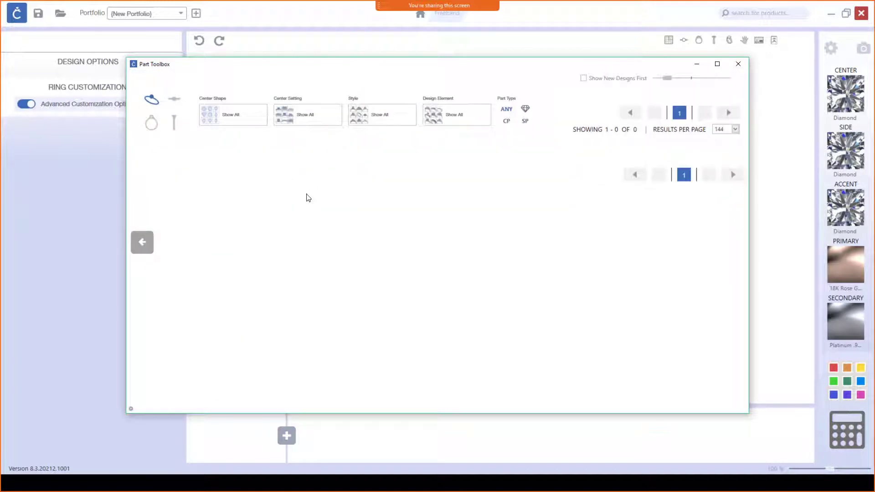
# - Switch to the presentation to check the Attributes slide's reference rings, and return to the Freehand design
pyautogui.hotkey('alt', 'Tab')
pyautogui.hotkey('alt', 'Tab')
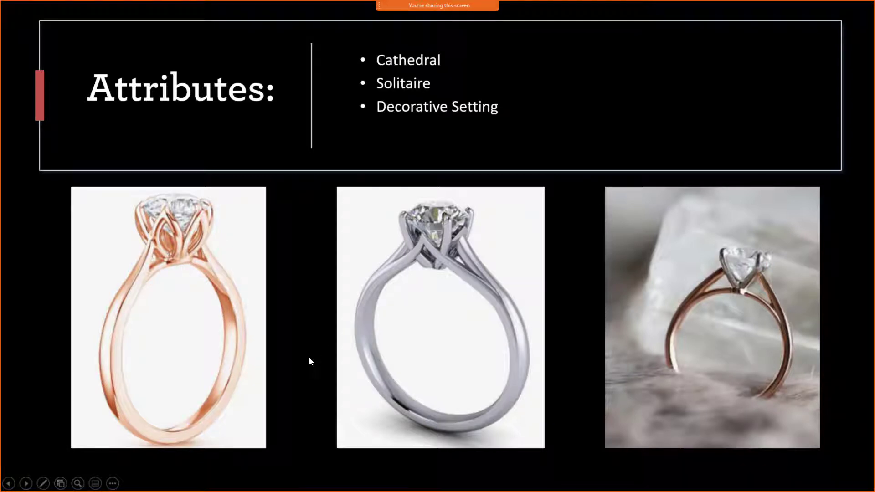
pyautogui.hotkey('alt', 'Tab')
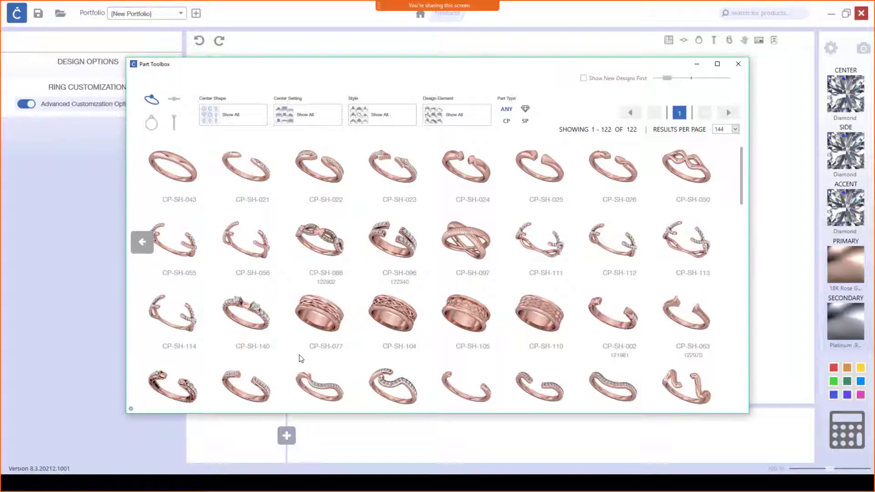
# - Look through the whole Shanks category for cathedral-style shanks
pyautogui.scroll(-1, 517, 275)
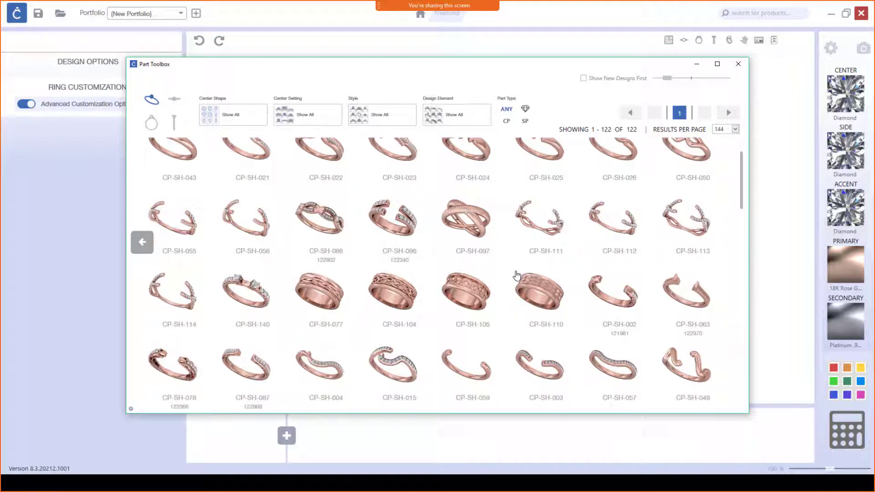
pyautogui.scroll(-4, 517, 276)
pyautogui.scroll(-13, 517, 275)
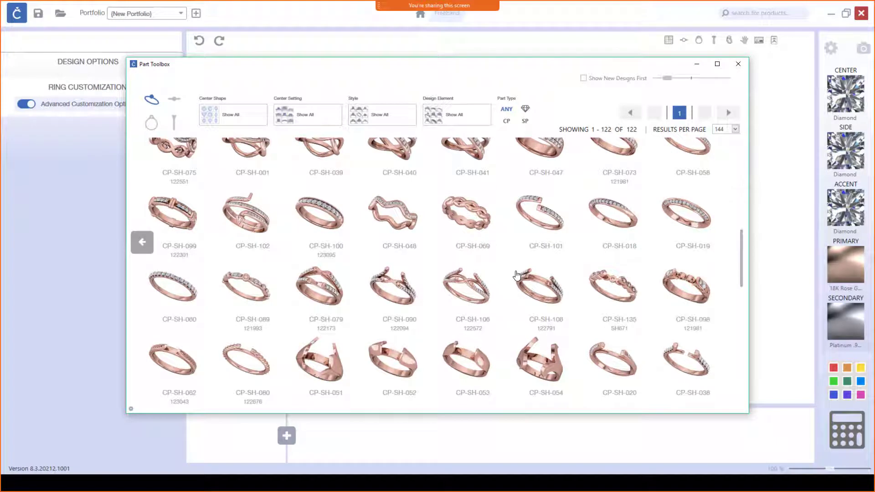
pyautogui.scroll(-1, 517, 275)
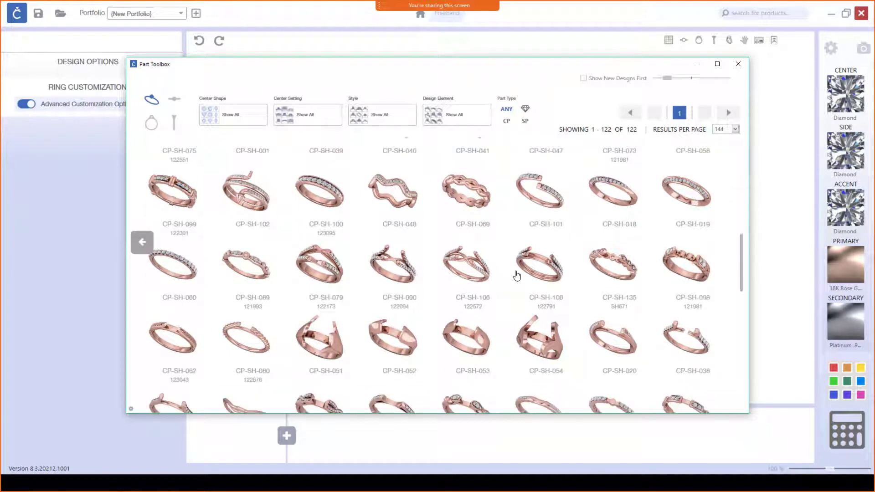
pyautogui.scroll(-4, 517, 275)
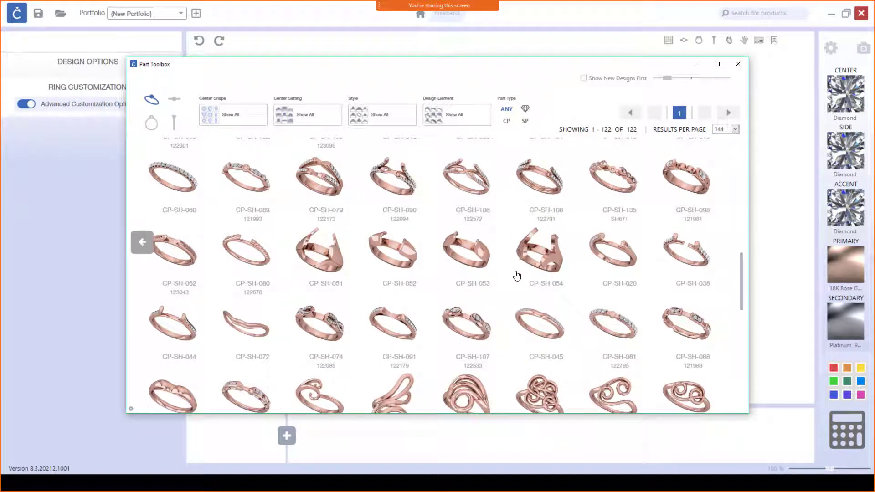
pyautogui.scroll(-7, 517, 275)
pyautogui.scroll(-6, 517, 276)
pyautogui.scroll(-1, 517, 276)
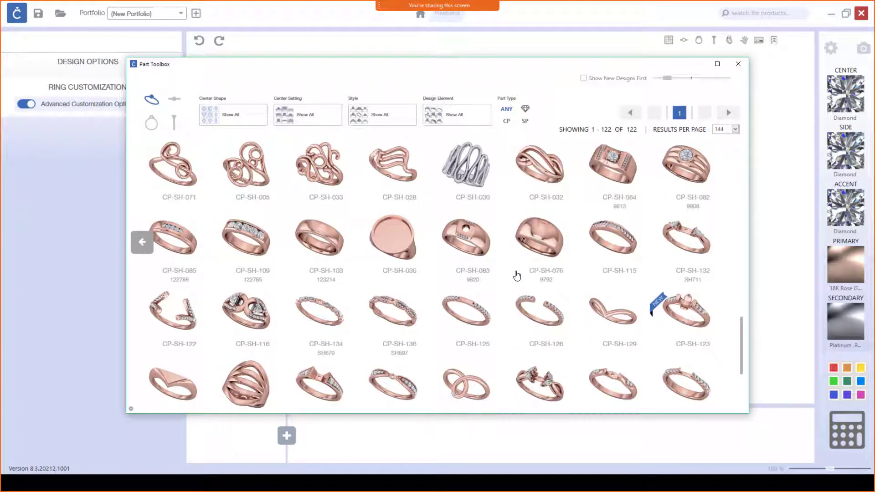
pyautogui.scroll(-4, 517, 275)
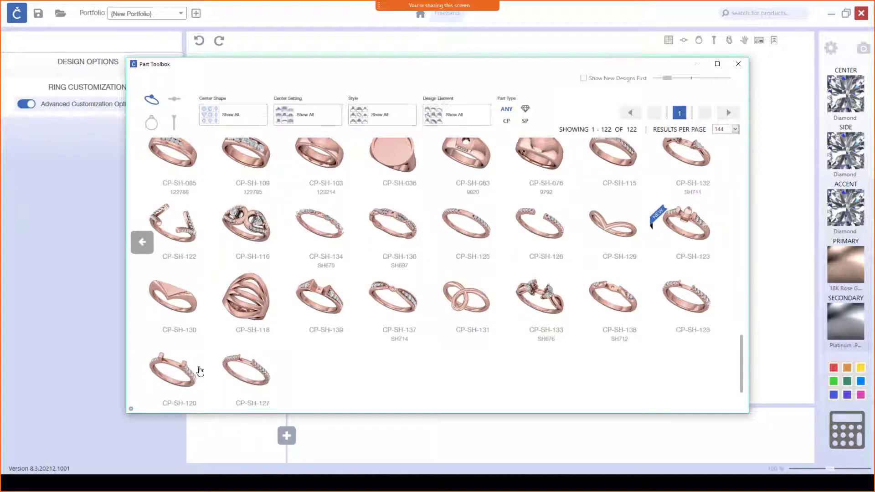
# - Preview the cathedral shanks CP-SH-127 and CP-SH-128 and close each preview
pyautogui.click(242, 361)
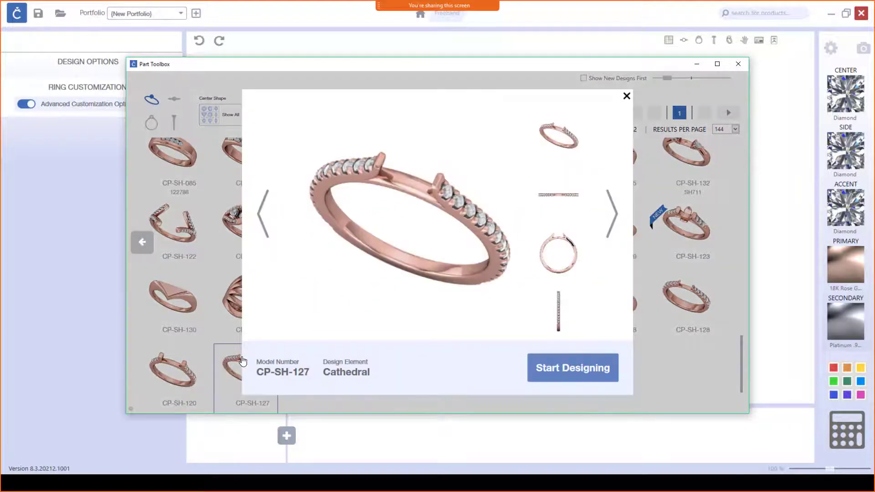
pyautogui.click(626, 96)
pyautogui.click(692, 308)
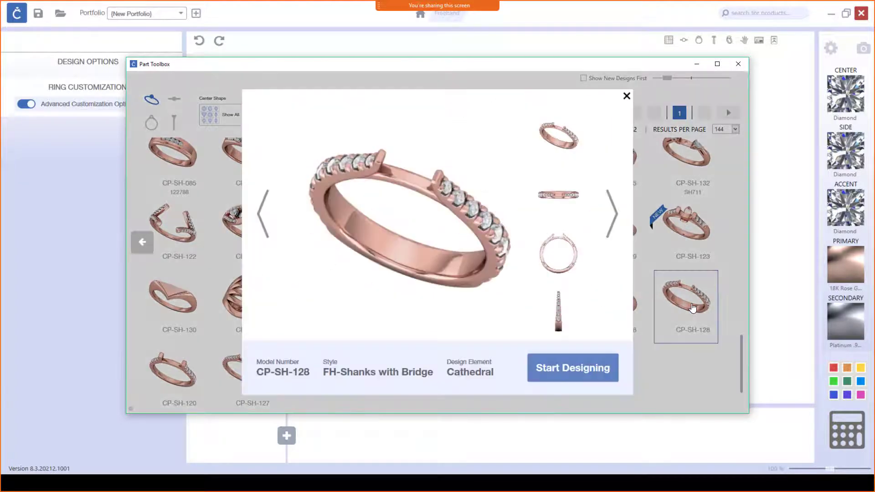
pyautogui.click(627, 96)
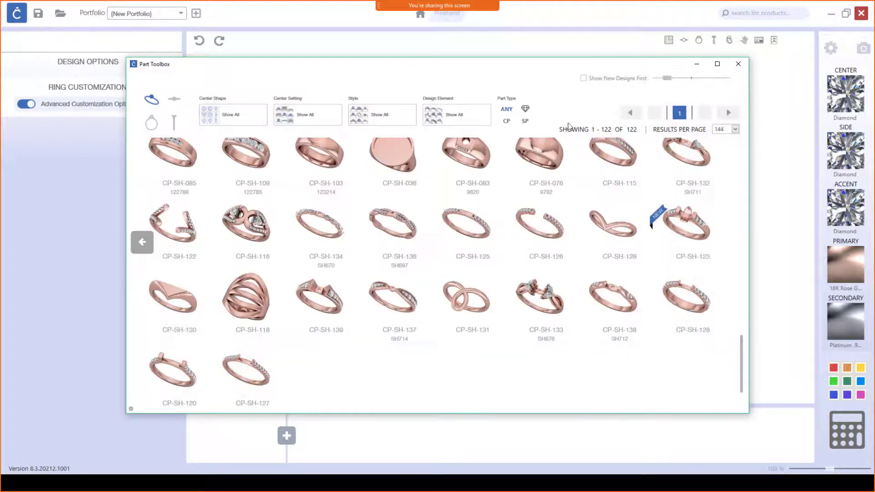
# - Add cathedral shank CP-SH-120 to the design and turn off its band gems
pyautogui.click(182, 375)
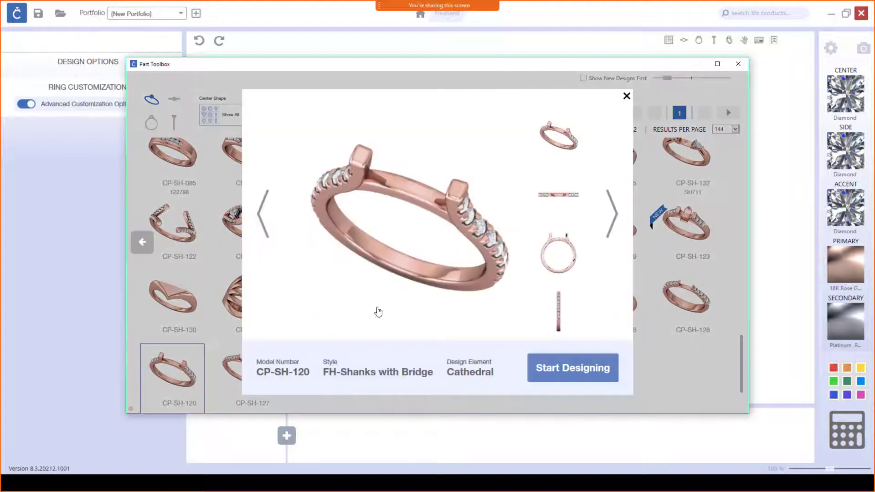
pyautogui.click(582, 369)
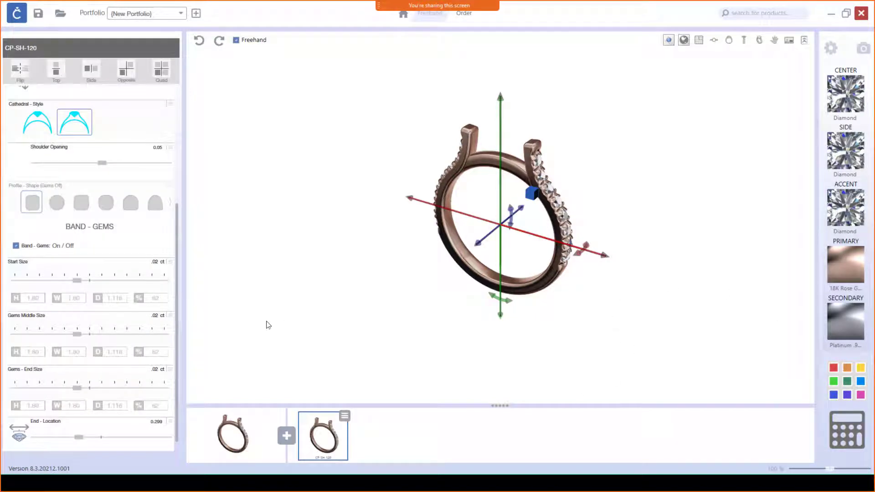
pyautogui.moveTo(598, 279); pyautogui.dragTo(645, 279, button='right')
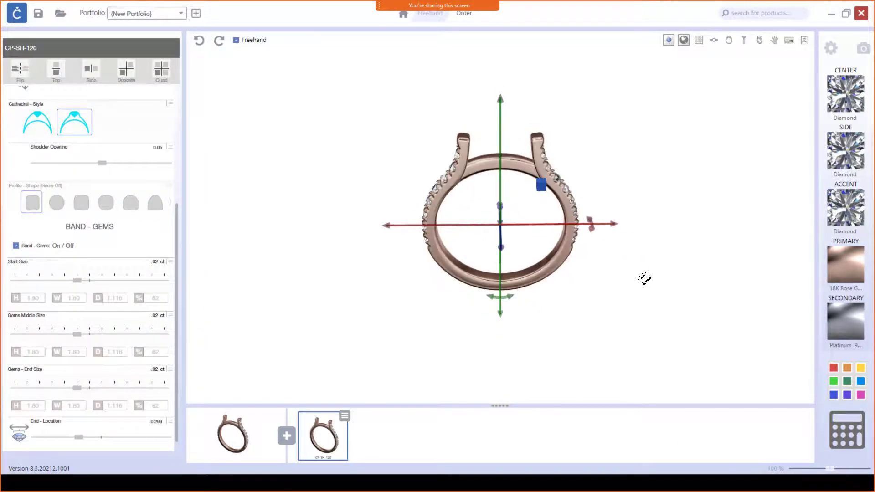
pyautogui.click(16, 246)
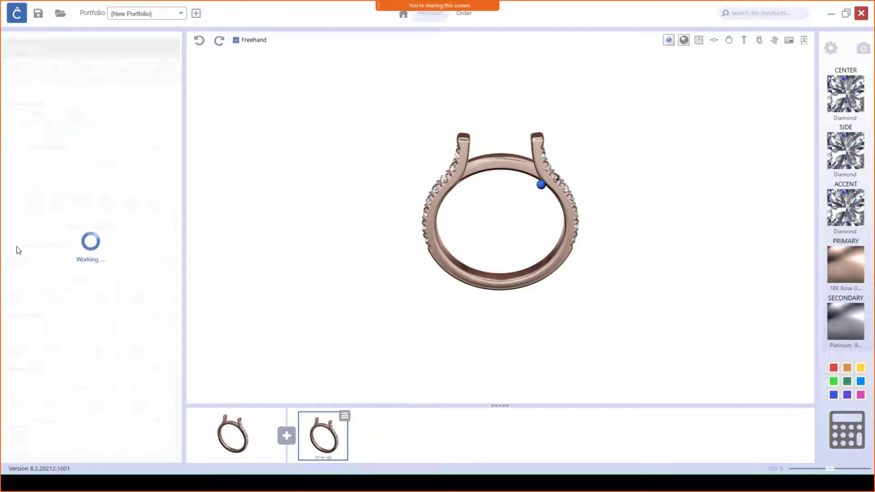
pyautogui.moveTo(523, 239); pyautogui.dragTo(600, 255, button='right')
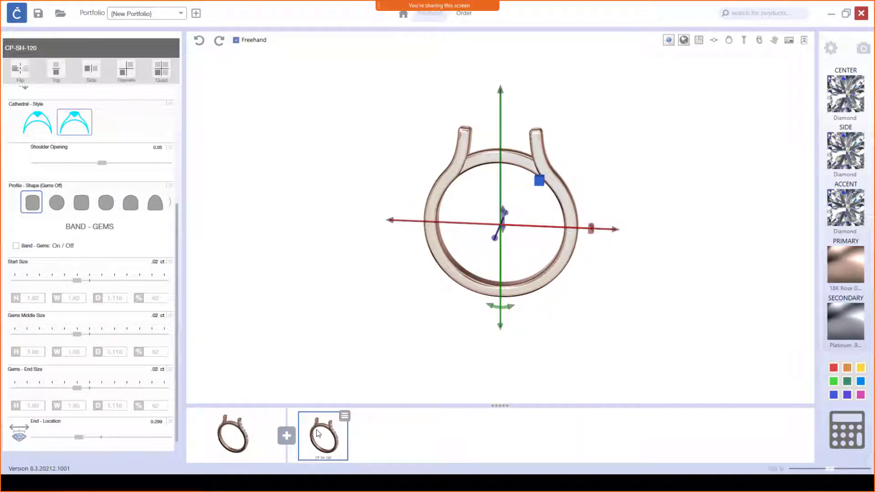
# - Add the loose round gem CP-SE-041 from the Settings parts and set its size to 1.17 ct
pyautogui.click(286, 436)
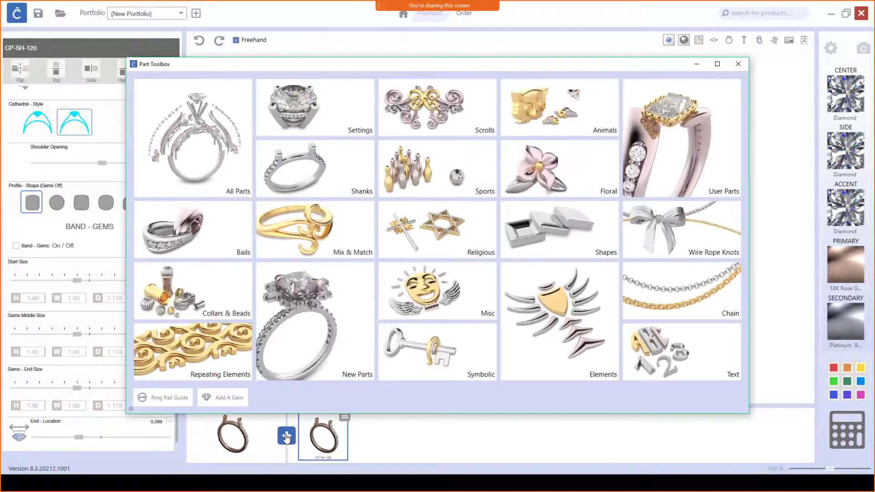
pyautogui.click(344, 117)
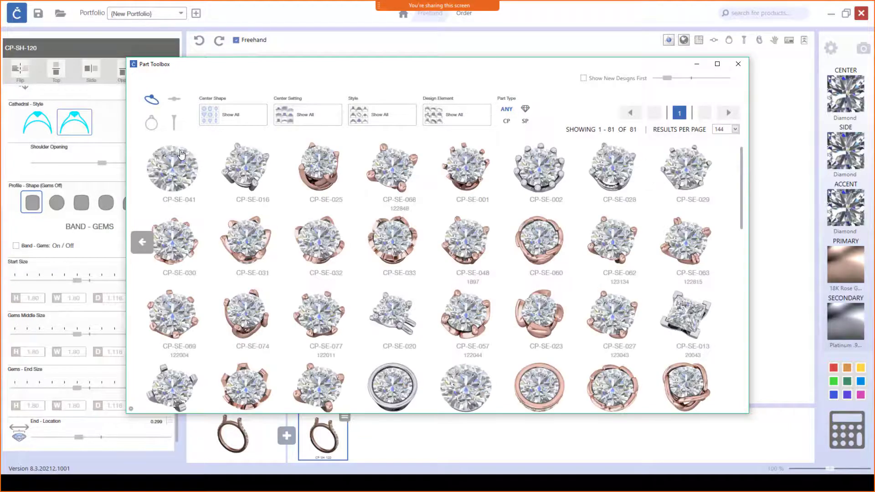
pyautogui.click(176, 181)
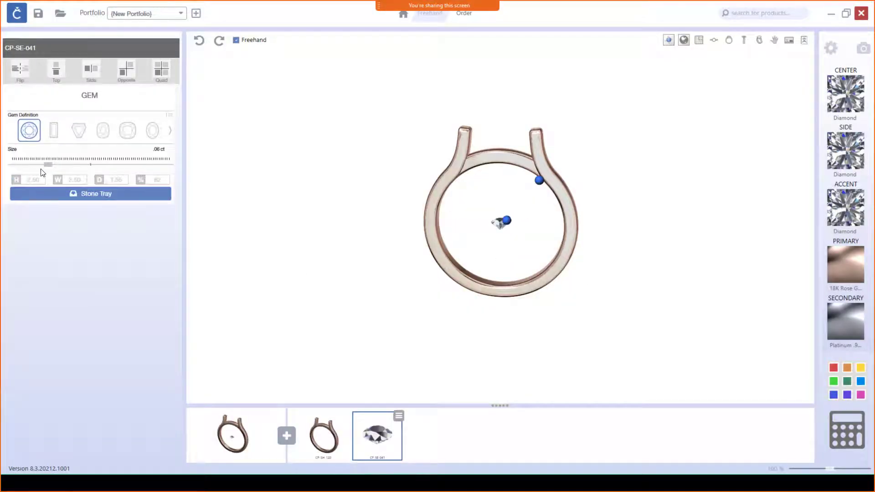
pyautogui.moveTo(50, 167); pyautogui.dragTo(113, 165)
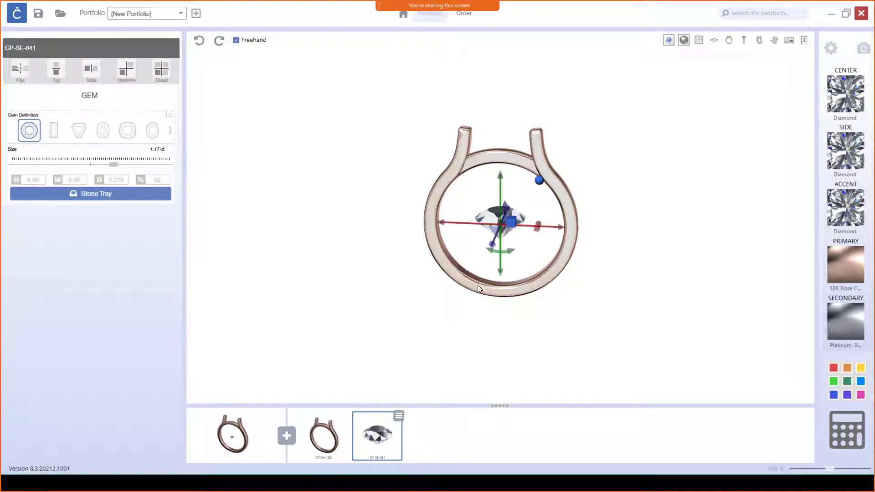
# - Raise the round gem above the shank's bridge so it sits between the tops of the cathedral shoulders
pyautogui.moveTo(506, 276); pyautogui.dragTo(483, 180)
pyautogui.moveTo(364, 214); pyautogui.dragTo(296, 248)
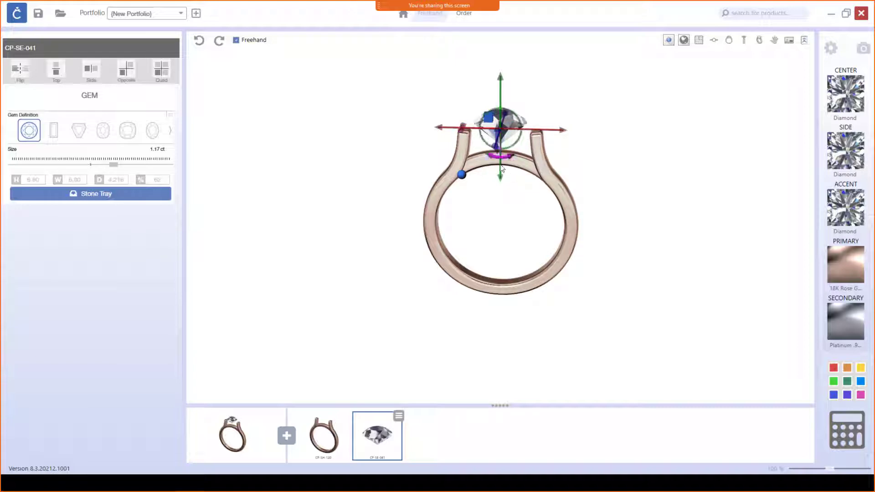
pyautogui.scroll(5, 509, 144)
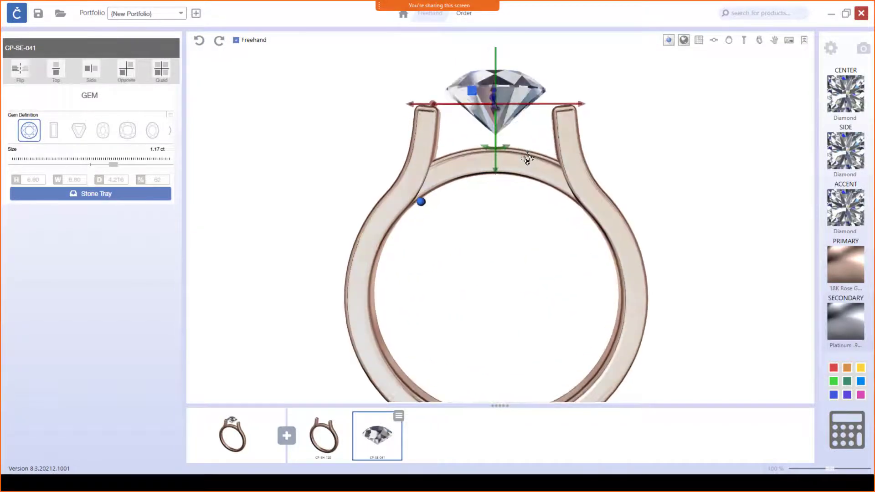
pyautogui.moveTo(505, 198); pyautogui.dragTo(528, 173)
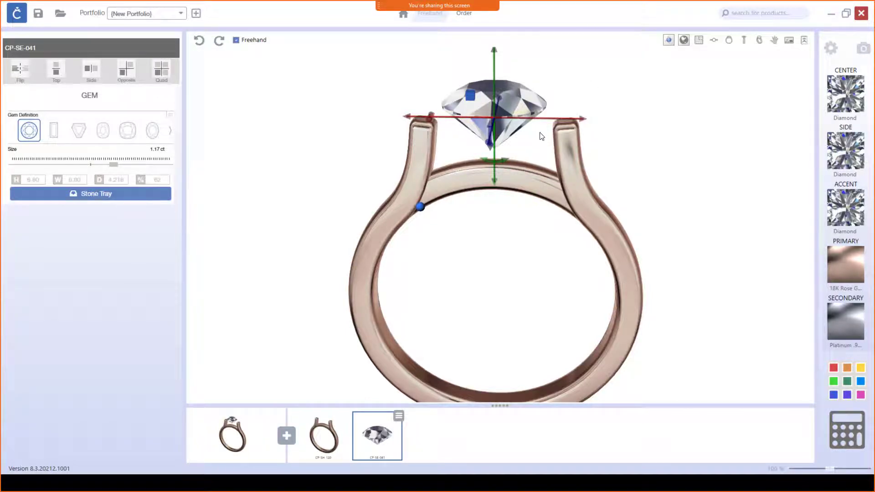
# - Look through the Shapes category of the part toolbox for a decorative part for the setting
pyautogui.click(287, 435)
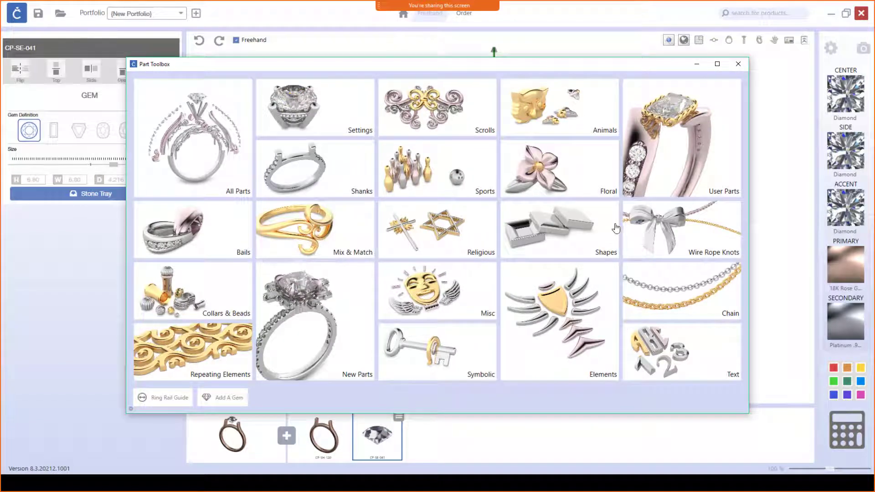
pyautogui.click(560, 234)
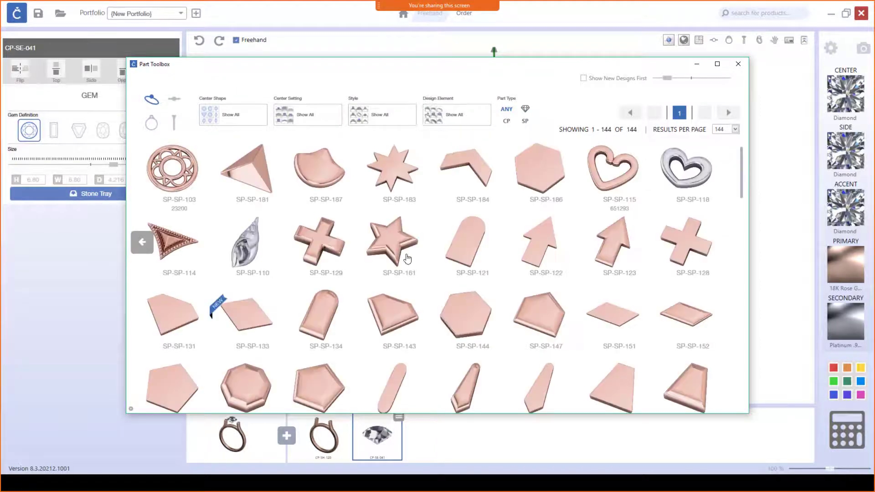
pyautogui.scroll(-5, 449, 287)
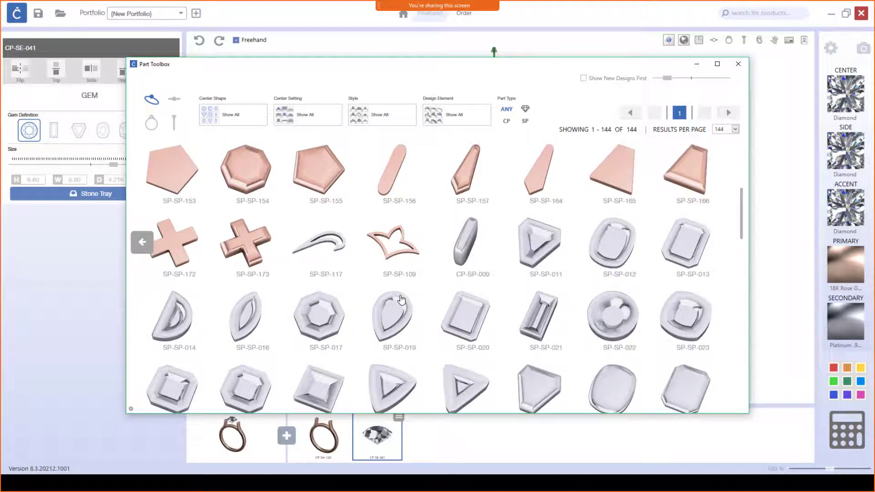
pyautogui.scroll(-5, 399, 299)
pyautogui.scroll(-5, 401, 300)
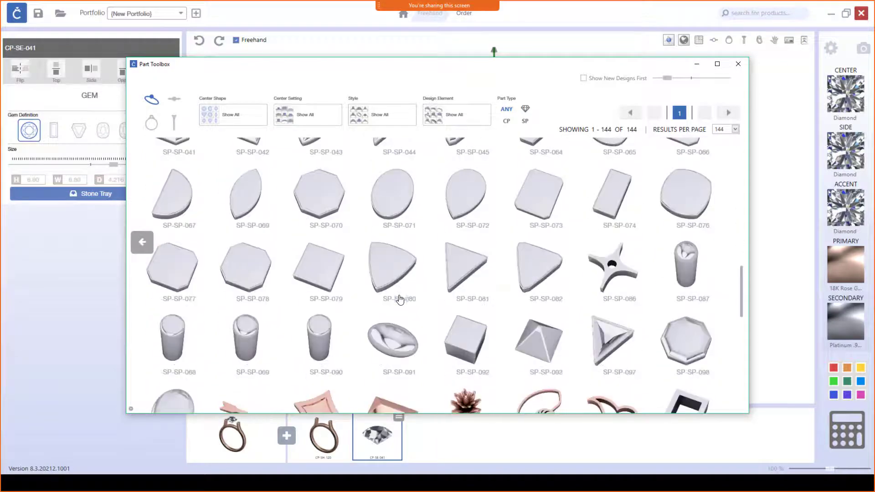
pyautogui.scroll(-5, 399, 297)
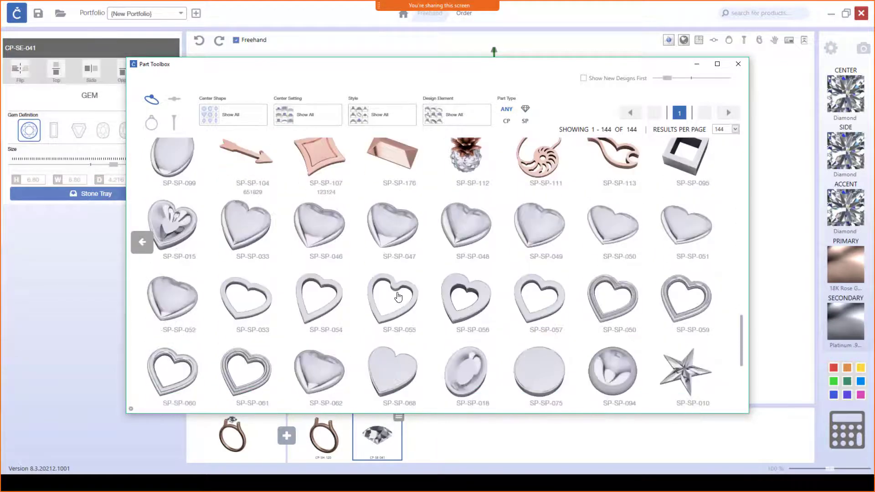
pyautogui.scroll(-1, 398, 296)
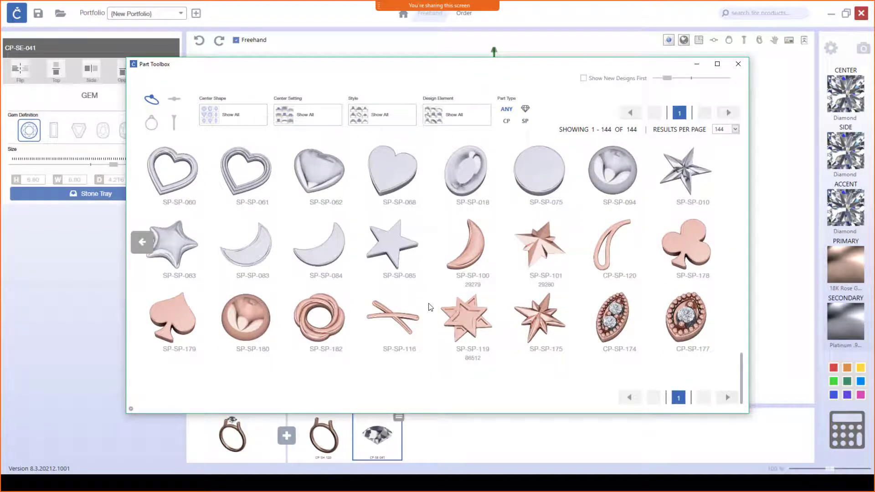
pyautogui.scroll(4, 407, 295)
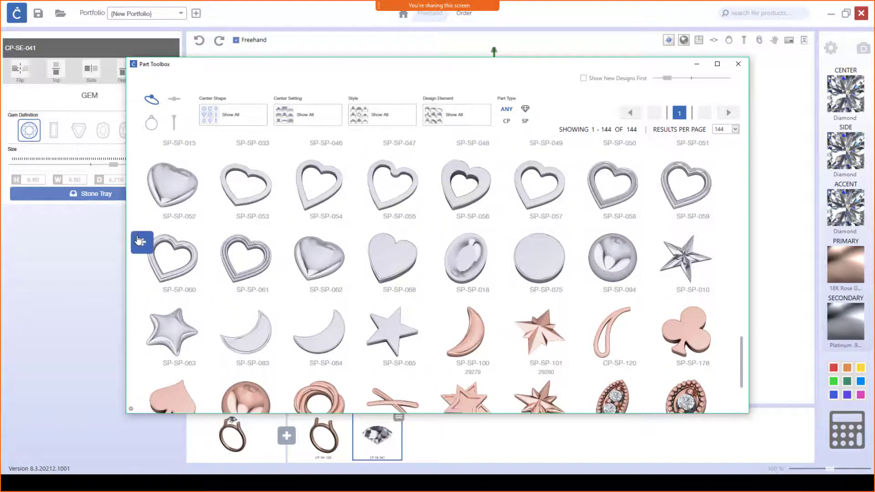
# - Check the Misc category for a decorative part and return to the part categories
pyautogui.click(142, 242)
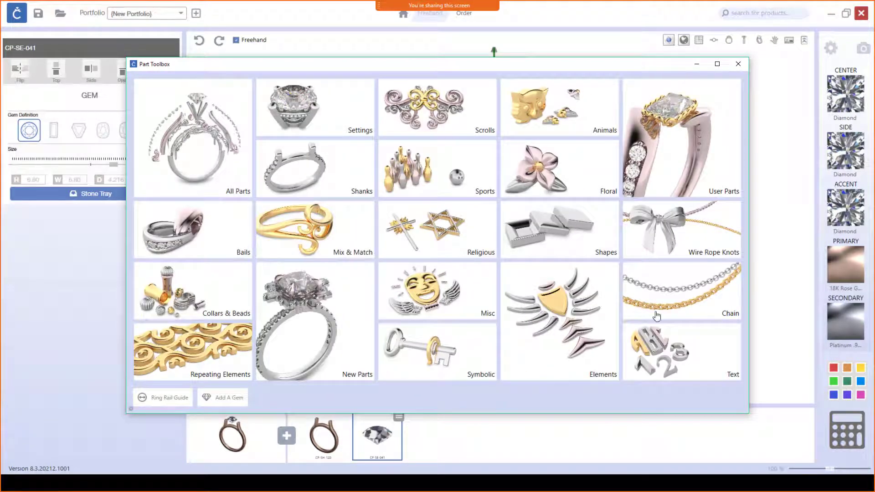
pyautogui.click(477, 279)
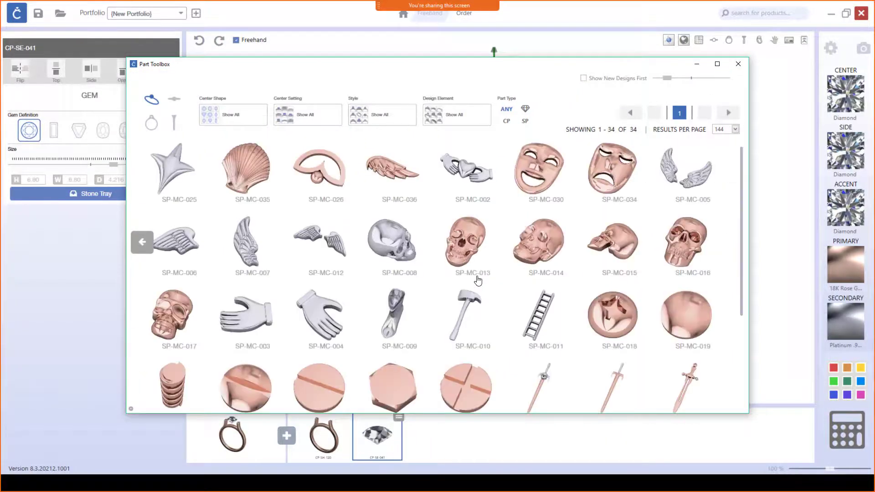
pyautogui.scroll(-3, 513, 283)
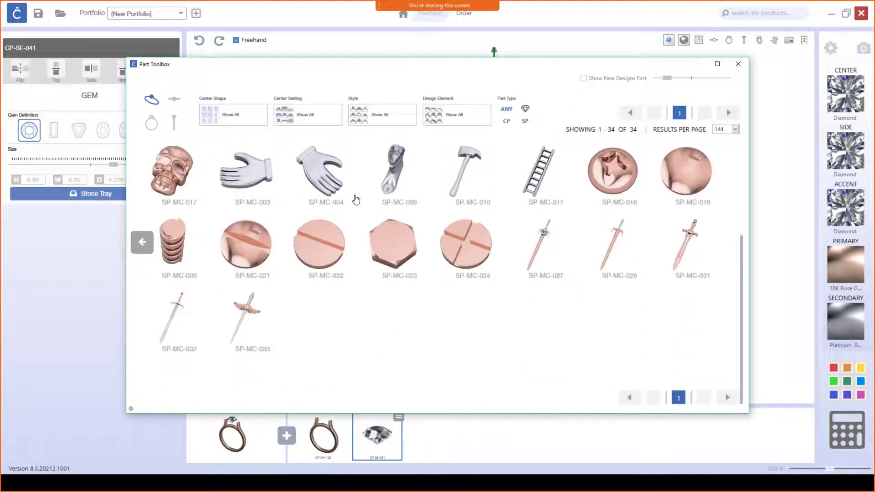
pyautogui.click(138, 244)
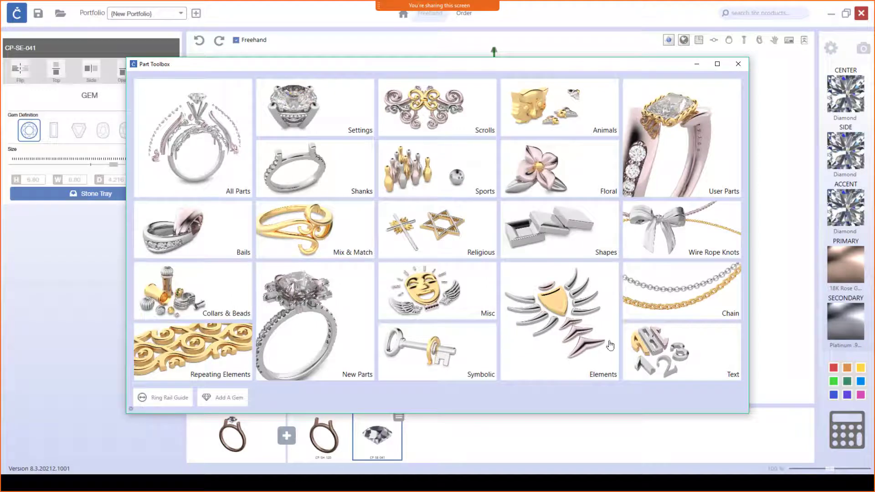
# - Browse the Elements parts and add the open four-pointed frame SP-EL-099 to the design
pyautogui.click(591, 345)
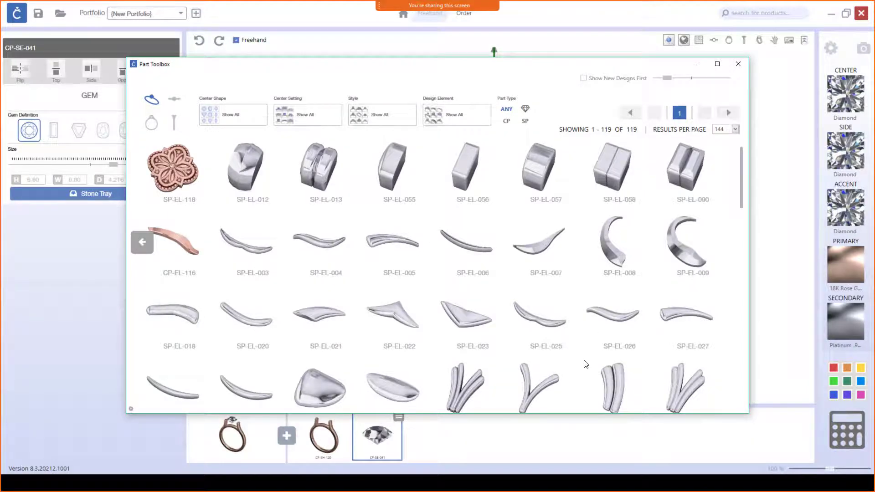
pyautogui.scroll(-2, 585, 364)
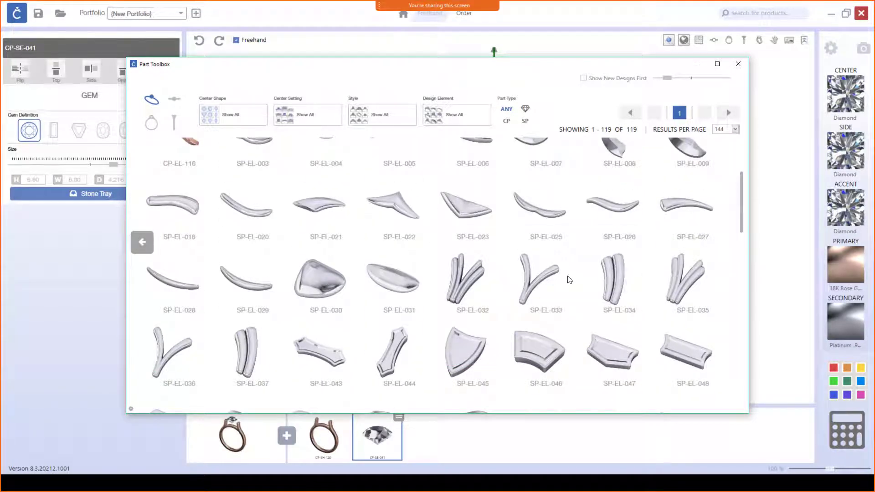
pyautogui.scroll(-4, 569, 279)
pyautogui.scroll(-5, 570, 281)
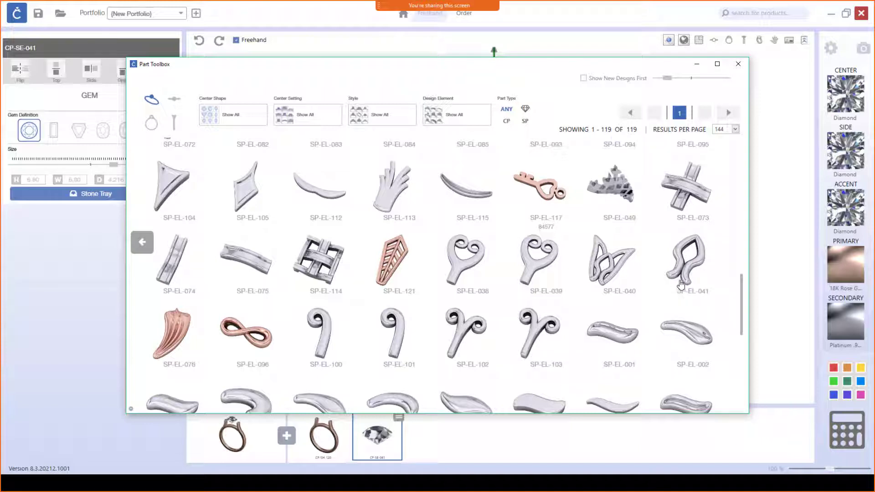
pyautogui.scroll(-10, 684, 283)
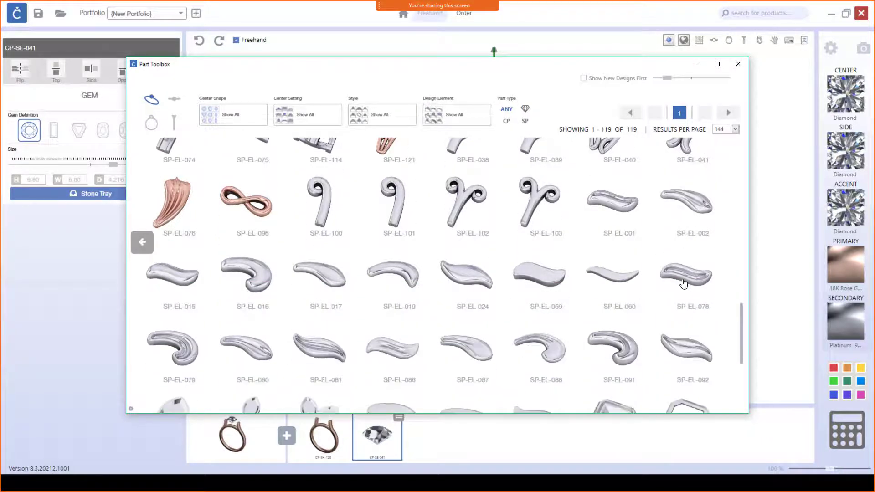
pyautogui.scroll(-3, 682, 283)
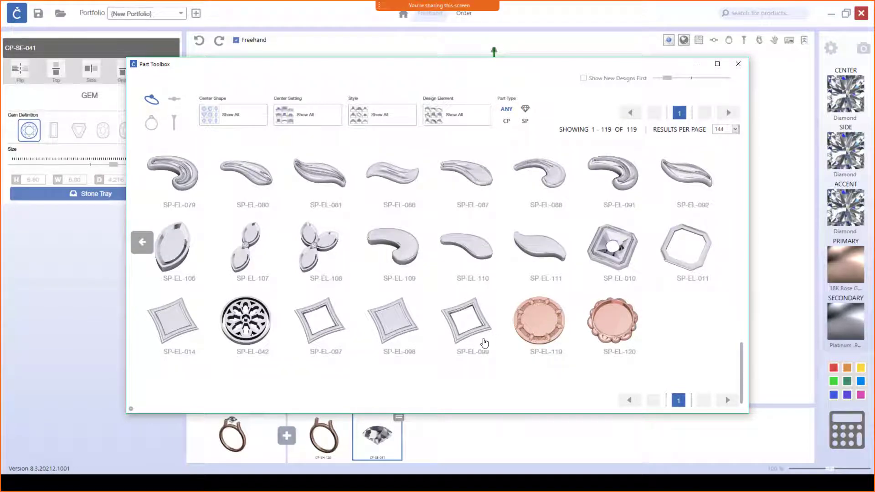
pyautogui.click(456, 328)
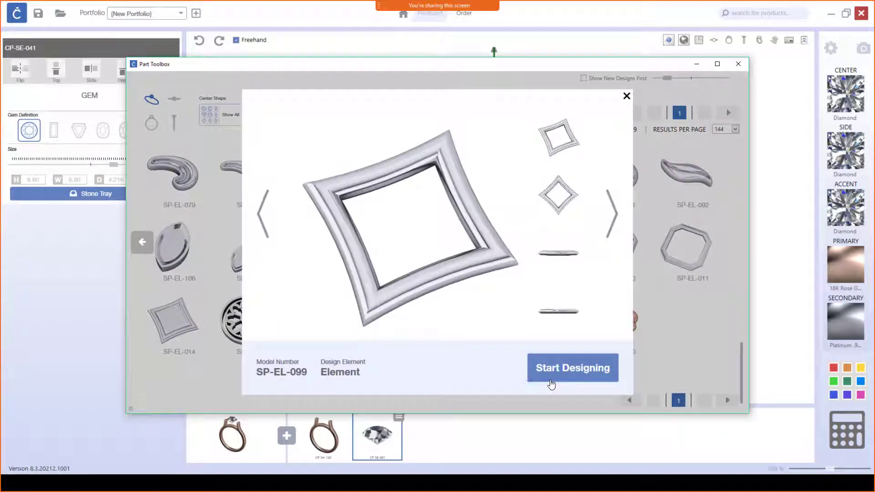
pyautogui.click(585, 369)
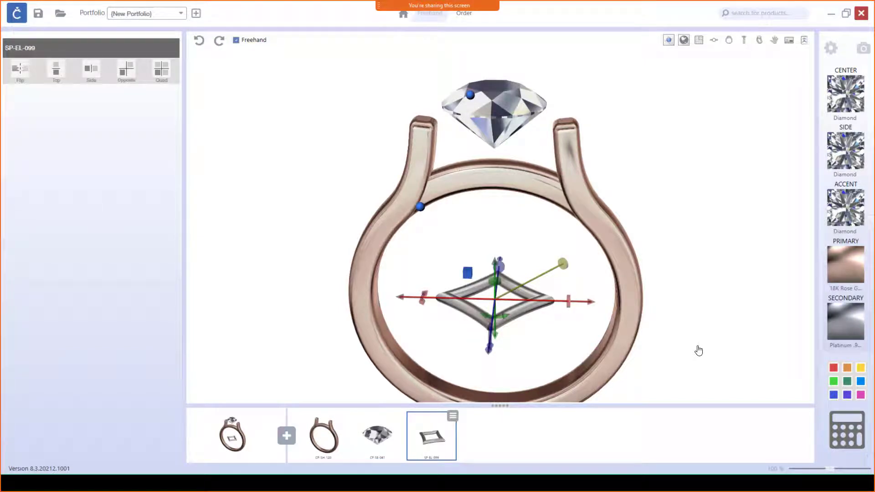
# - Stand the frame upright, raise it to the gem, move it in front of the shank and tilt its top outward 30°
pyautogui.moveTo(449, 370); pyautogui.dragTo(473, 341)
pyautogui.moveTo(474, 383); pyautogui.dragTo(485, 225)
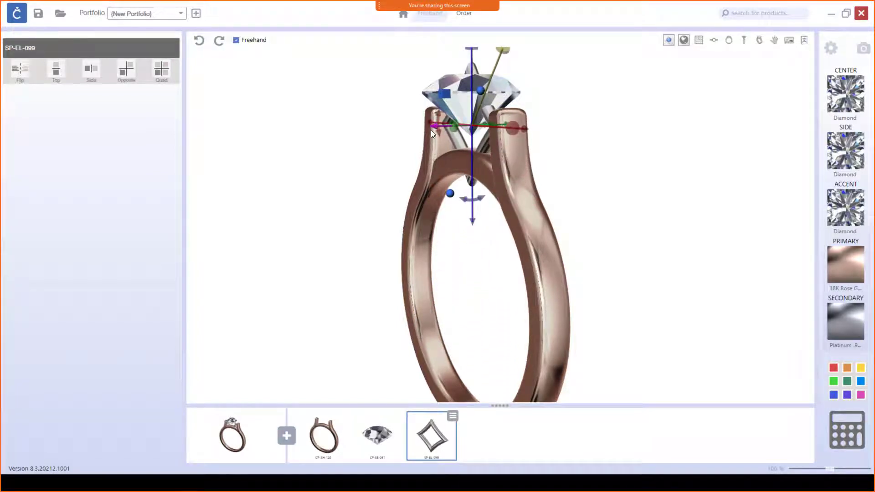
pyautogui.moveTo(432, 129); pyautogui.dragTo(398, 141)
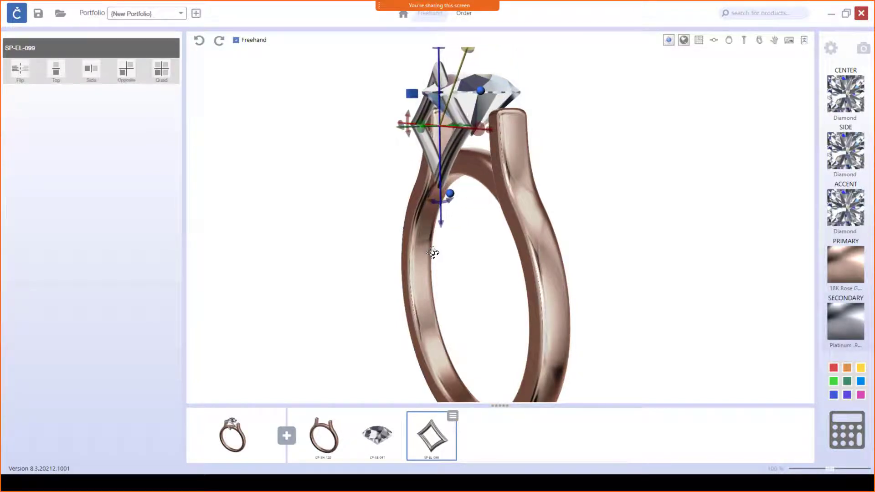
pyautogui.moveTo(439, 252); pyautogui.dragTo(386, 236)
pyautogui.moveTo(437, 198); pyautogui.dragTo(472, 193)
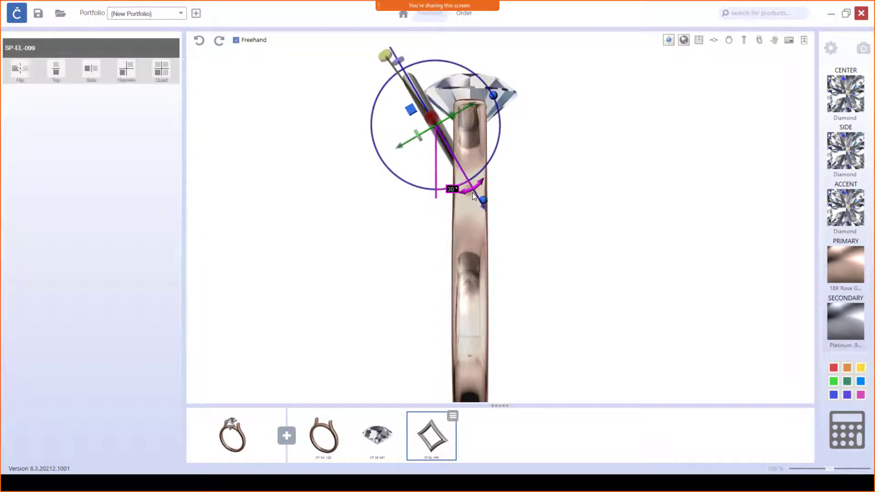
# - Scale the frame down slightly and narrow its width to about 3.73 mm
pyautogui.moveTo(436, 231); pyautogui.dragTo(546, 240)
pyautogui.moveTo(579, 79); pyautogui.dragTo(567, 89)
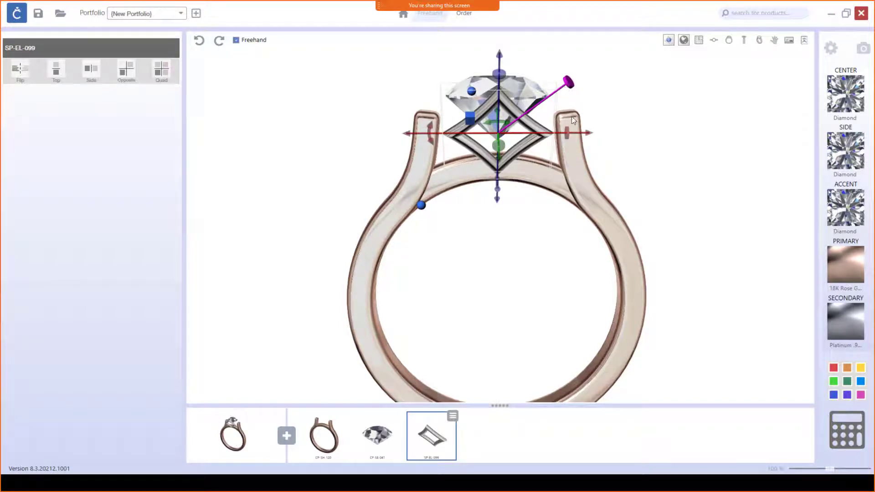
pyautogui.moveTo(565, 134); pyautogui.dragTo(539, 139)
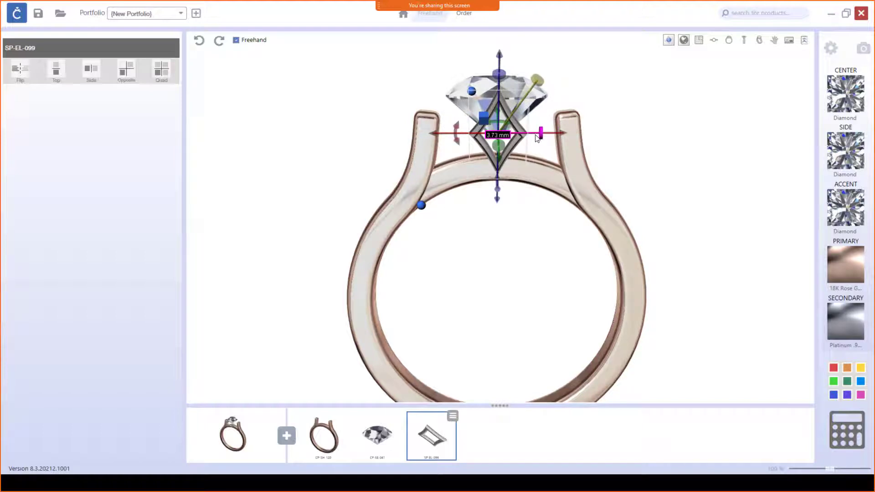
# - Check the frame against the gem and shank from several sides and nudge it slightly inward towards the gem
pyautogui.moveTo(569, 220); pyautogui.dragTo(463, 207)
pyautogui.scroll(3, 435, 97)
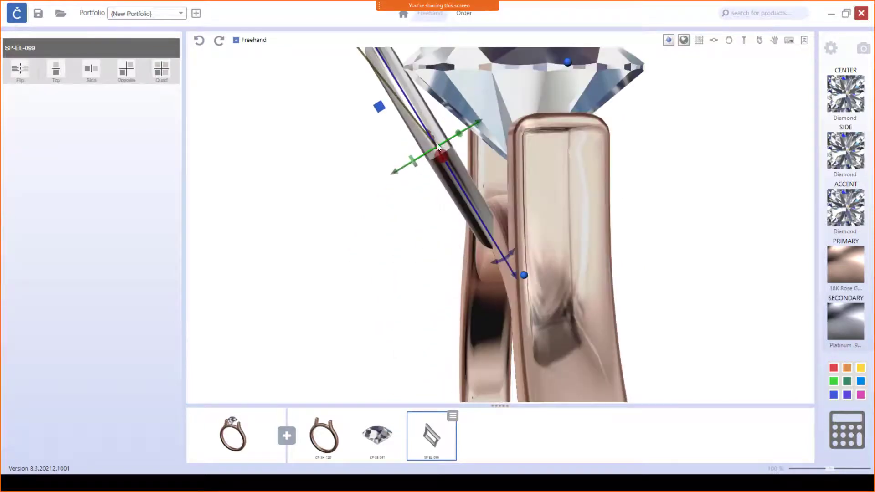
pyautogui.scroll(-4, 446, 149)
pyautogui.moveTo(476, 167); pyautogui.dragTo(595, 246)
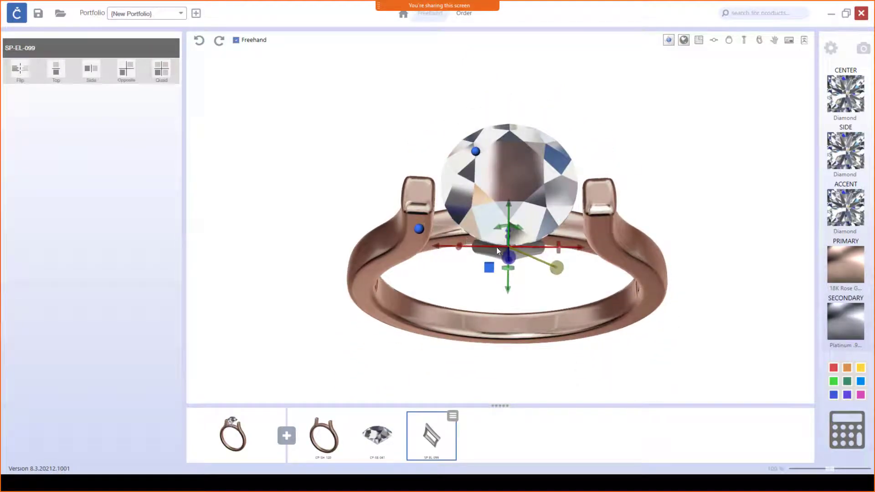
pyautogui.moveTo(553, 296); pyautogui.dragTo(418, 201)
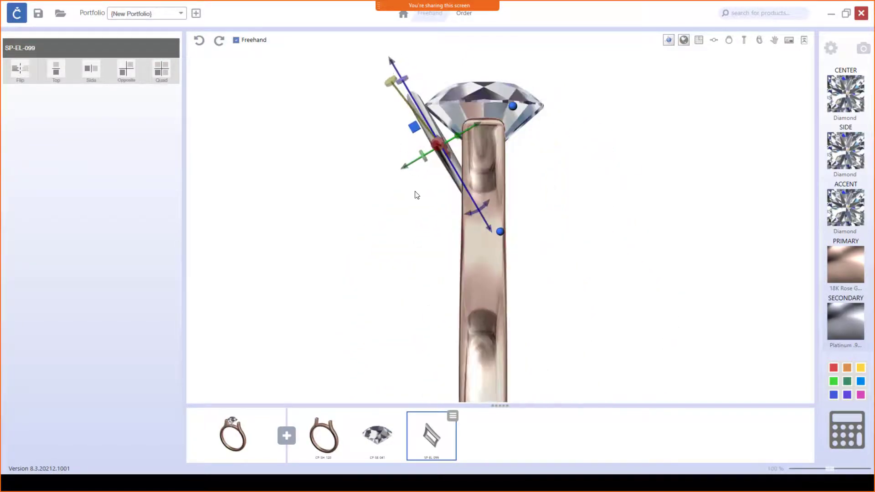
pyautogui.moveTo(461, 228); pyautogui.dragTo(729, 289)
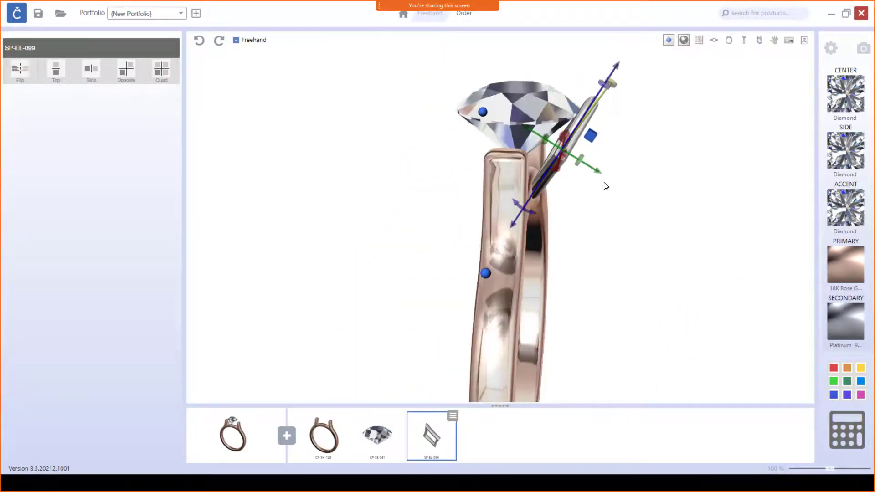
pyautogui.moveTo(597, 174); pyautogui.dragTo(592, 174)
# - Show the frame's bend controls and curve its two side corners slightly towards the gem
pyautogui.moveTo(597, 228); pyautogui.dragTo(470, 229)
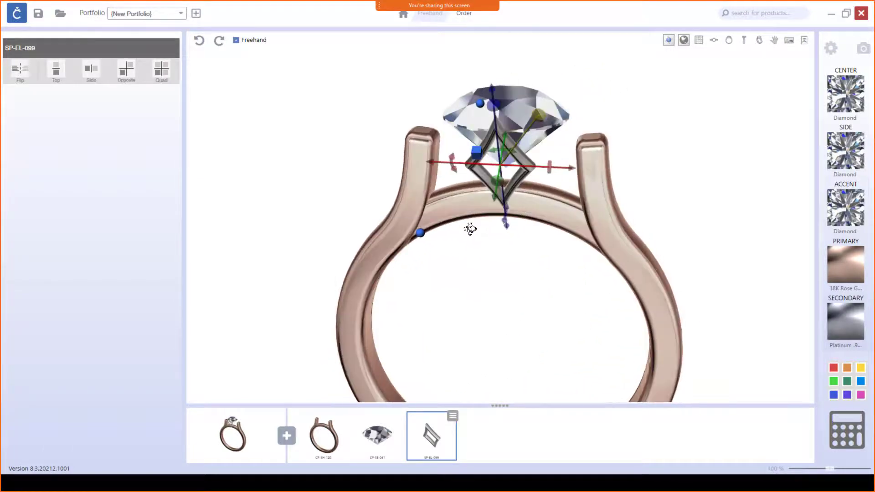
pyautogui.click(481, 156)
pyautogui.moveTo(479, 167); pyautogui.dragTo(504, 258)
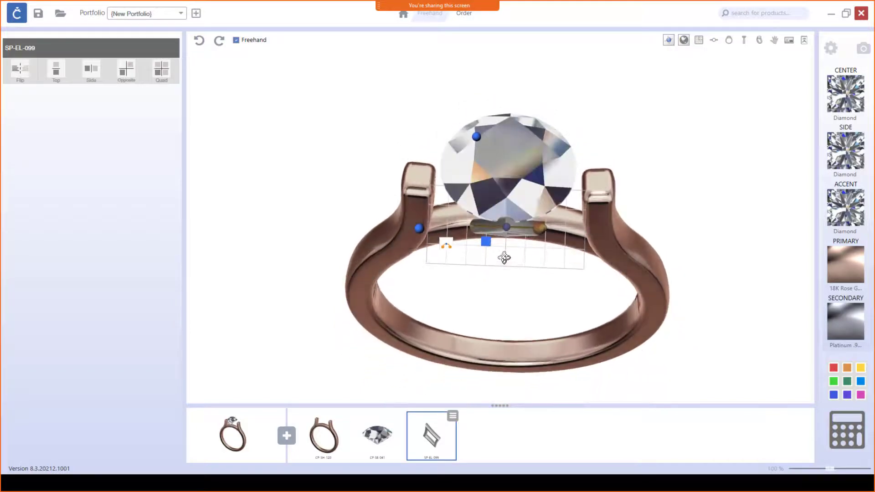
pyautogui.moveTo(533, 231); pyautogui.dragTo(494, 194)
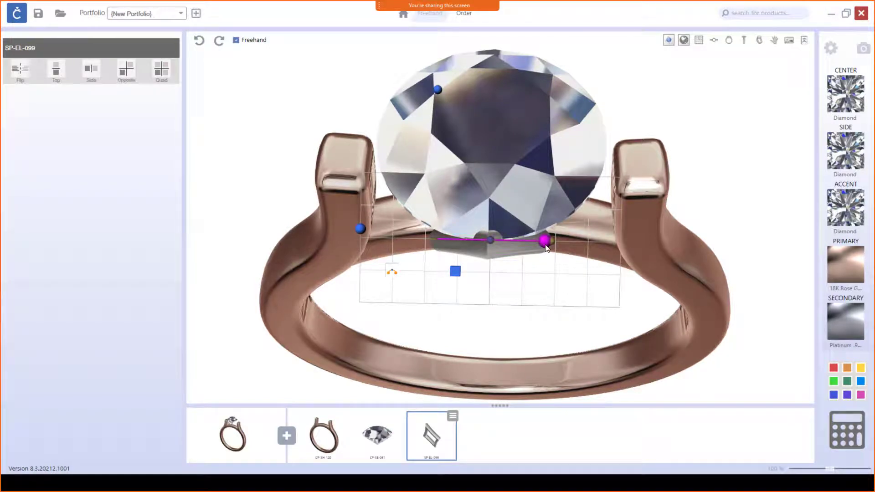
pyautogui.moveTo(546, 243); pyautogui.dragTo(542, 231)
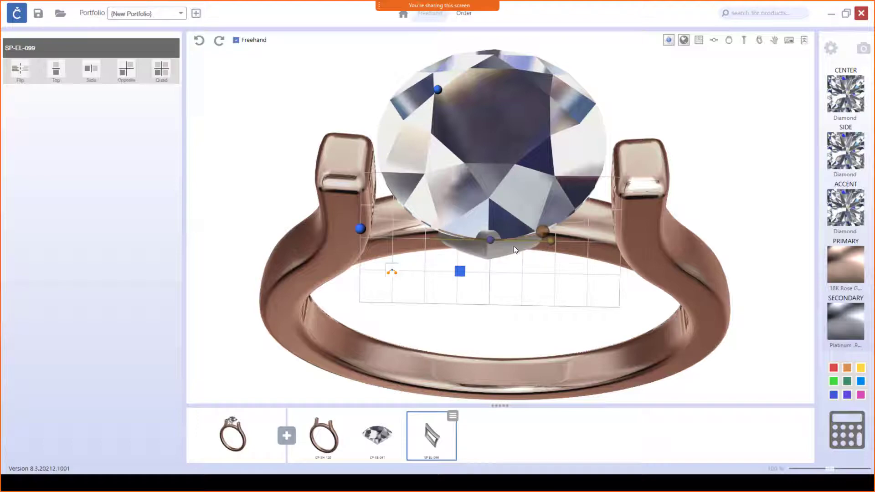
# - Shorten the frame's lengthwise bend span and centre it near the upper tip, level with the gem's girdle
pyautogui.moveTo(560, 314); pyautogui.dragTo(447, 248)
pyautogui.scroll(-3, 455, 280)
pyautogui.scroll(3, 458, 228)
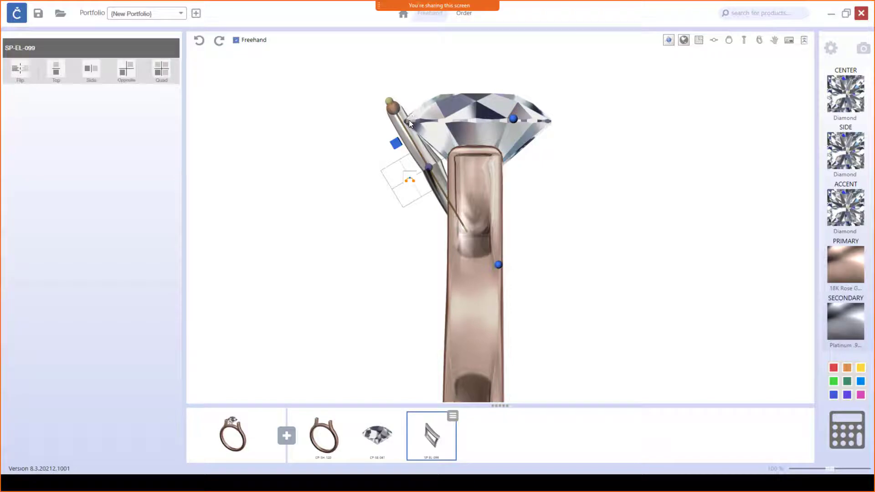
pyautogui.scroll(5, 412, 123)
pyautogui.moveTo(453, 150); pyautogui.dragTo(455, 149, button='right')
pyautogui.scroll(-3, 455, 149)
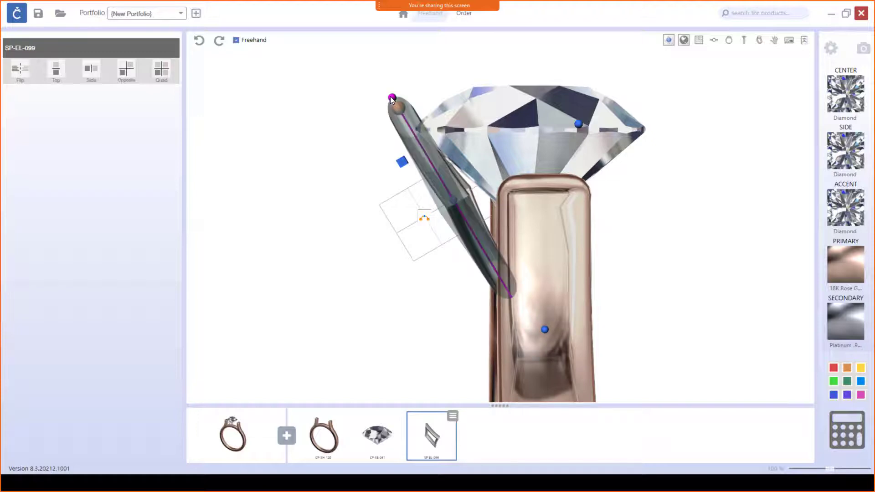
pyautogui.moveTo(392, 99); pyautogui.dragTo(443, 183)
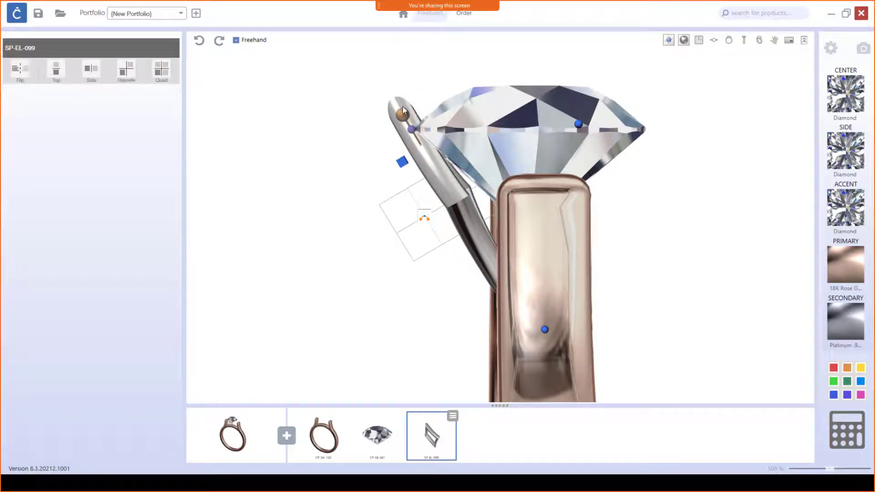
# - Try small two-sided bends of the frame about the bend point at the gem's girdle
pyautogui.scroll(3, 412, 114)
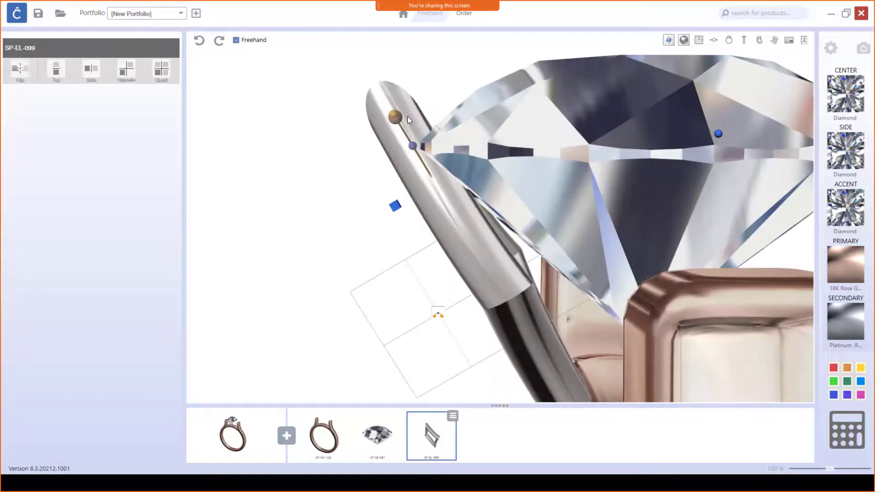
pyautogui.scroll(2, 408, 120)
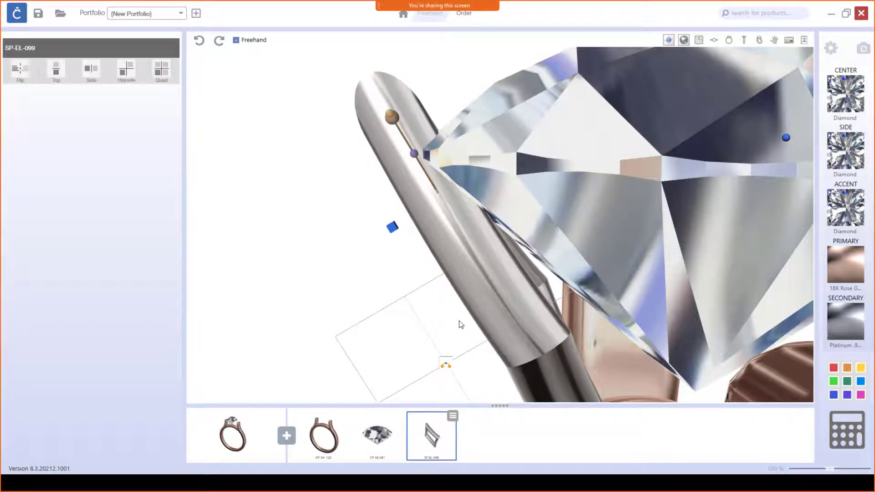
pyautogui.click(393, 118)
pyautogui.moveTo(393, 120); pyautogui.dragTo(397, 118)
pyautogui.moveTo(397, 118); pyautogui.dragTo(392, 117)
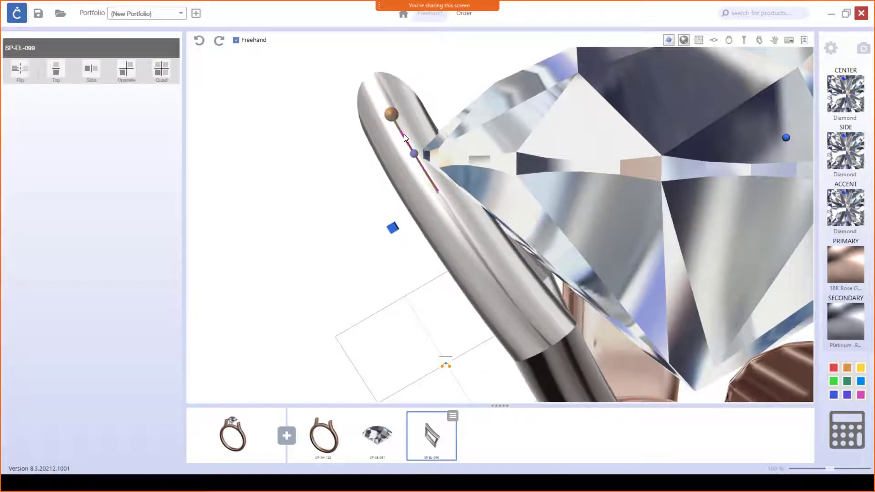
pyautogui.scroll(-3, 404, 134)
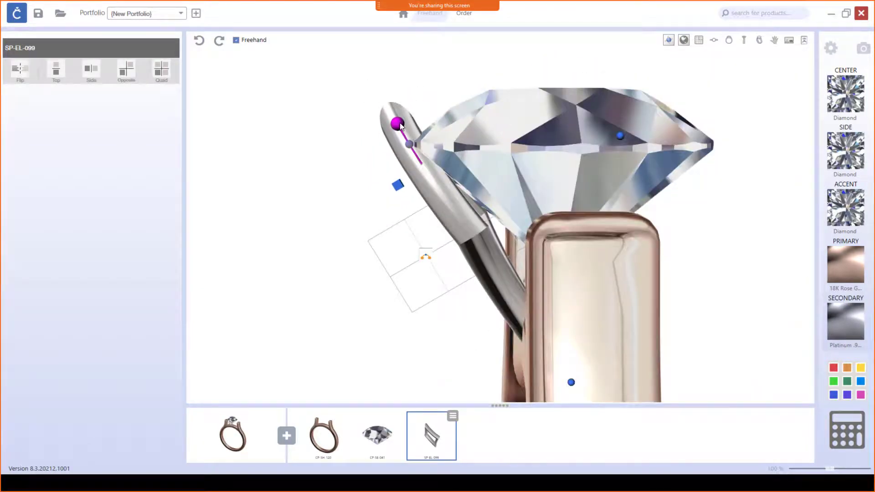
pyautogui.moveTo(400, 124); pyautogui.dragTo(397, 121)
pyautogui.moveTo(447, 259)
pyautogui.mouseDown(button='right')
pyautogui.moveTo(560, 256)
pyautogui.moveTo(437, 256)
pyautogui.mouseUp(button='right')
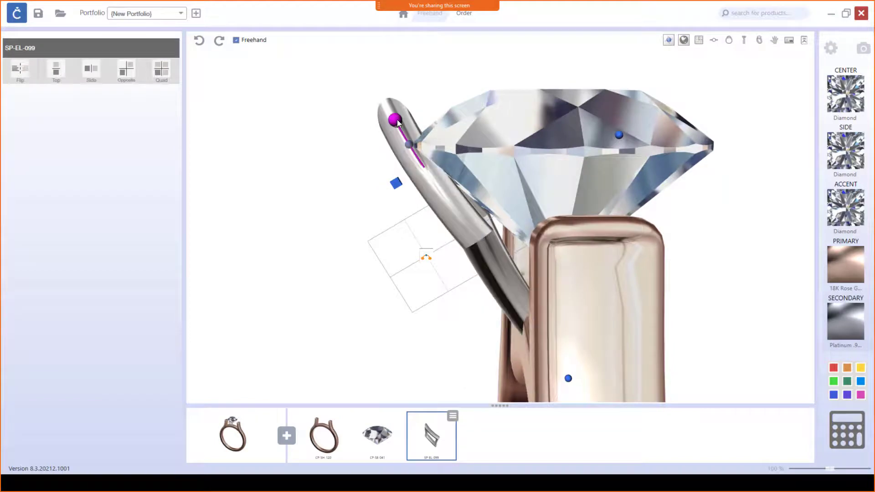
# - Limit the lengthwise bend to the frame's upper end and curl its tip inward over the gem's edge like a prong
pyautogui.click(429, 260)
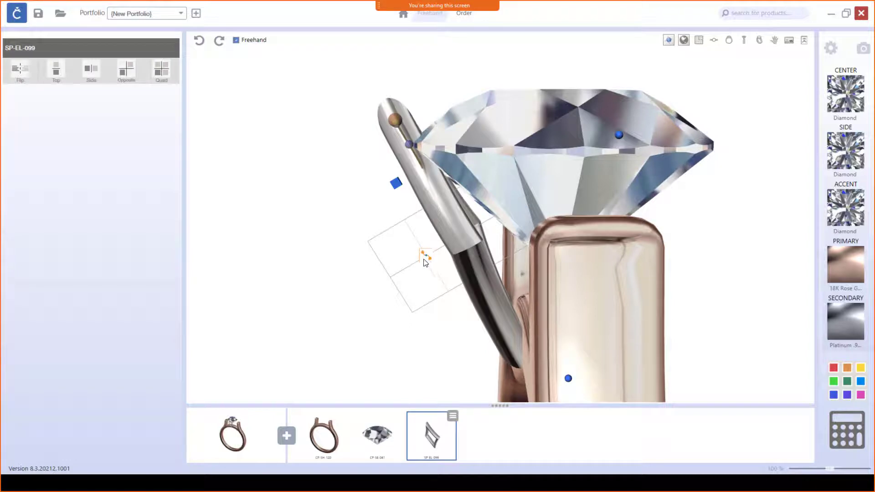
pyautogui.click(428, 259)
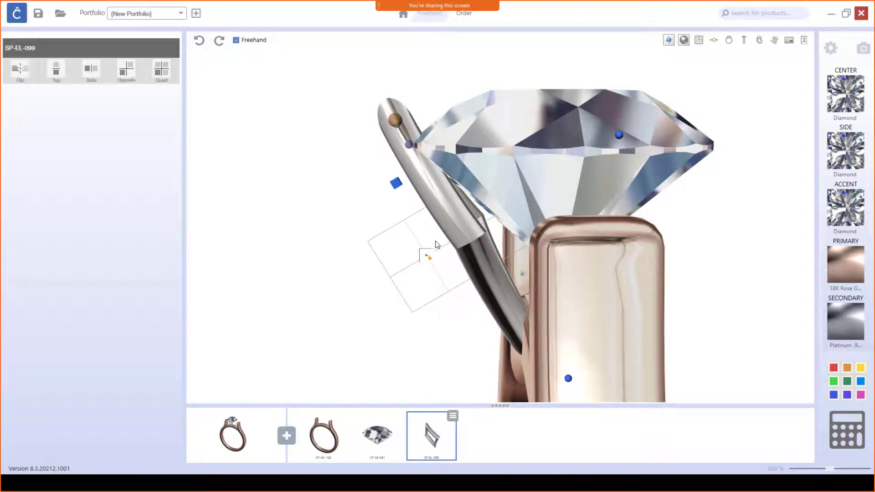
pyautogui.moveTo(396, 117); pyautogui.dragTo(414, 120)
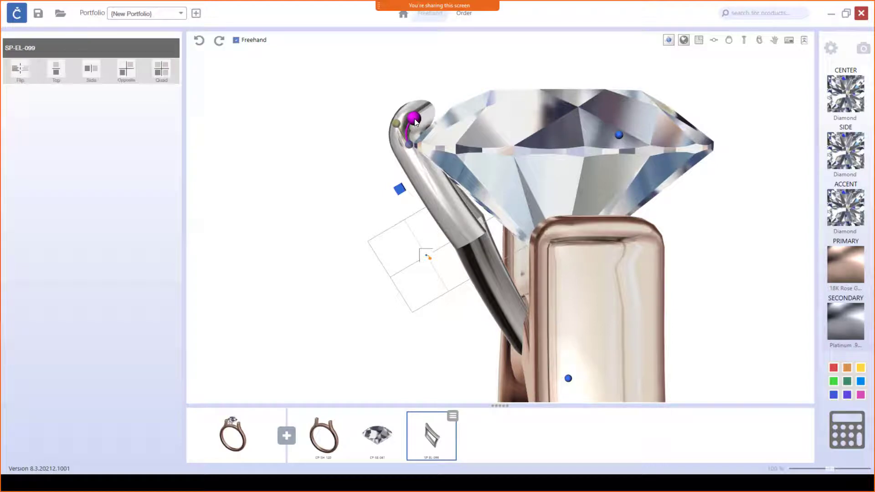
pyautogui.moveTo(420, 184); pyautogui.dragTo(436, 191, button='right')
pyautogui.moveTo(414, 124)
pyautogui.mouseDown()
pyautogui.moveTo(387, 130)
pyautogui.moveTo(411, 121)
pyautogui.mouseUp()
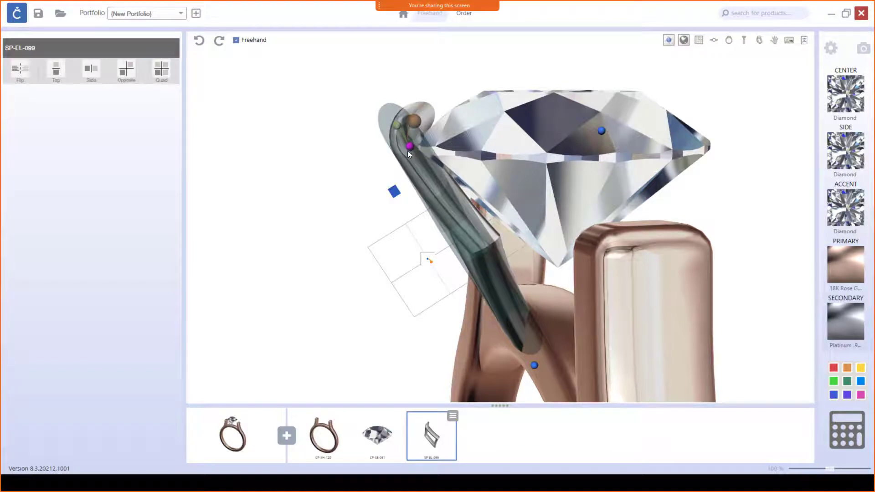
pyautogui.moveTo(480, 241); pyautogui.dragTo(456, 170, button='right')
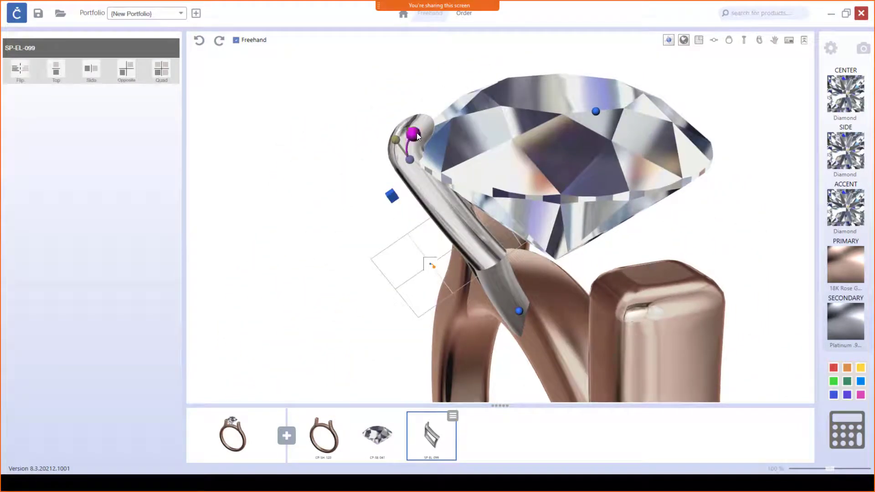
pyautogui.moveTo(417, 134); pyautogui.dragTo(428, 125)
pyautogui.moveTo(435, 153); pyautogui.dragTo(443, 177, button='right')
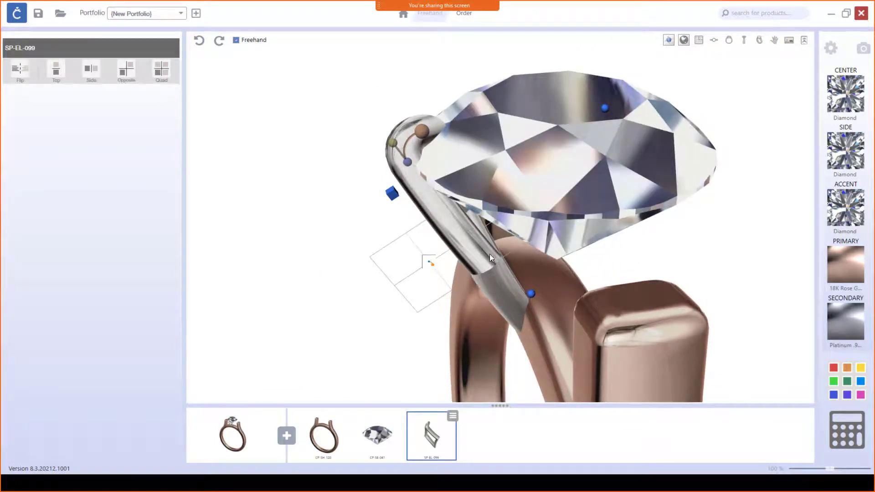
pyautogui.moveTo(516, 303); pyautogui.dragTo(585, 303, button='right')
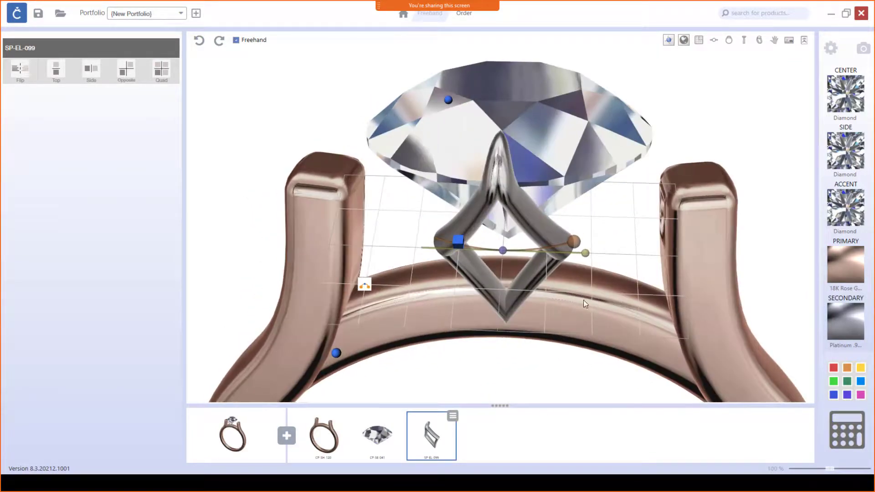
# - Finish bending the prong and repeat it around the gem in a circular array of 4 spanning 360°
pyautogui.click(458, 242)
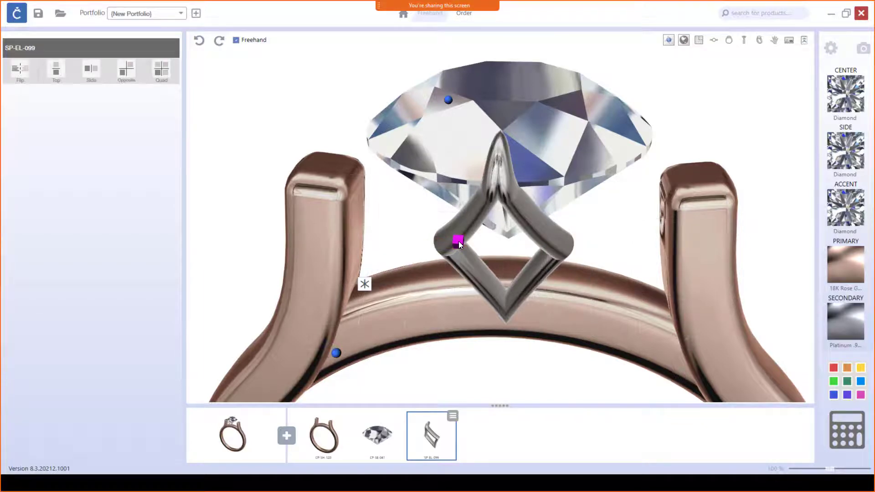
pyautogui.moveTo(474, 279); pyautogui.dragTo(595, 273, button='right')
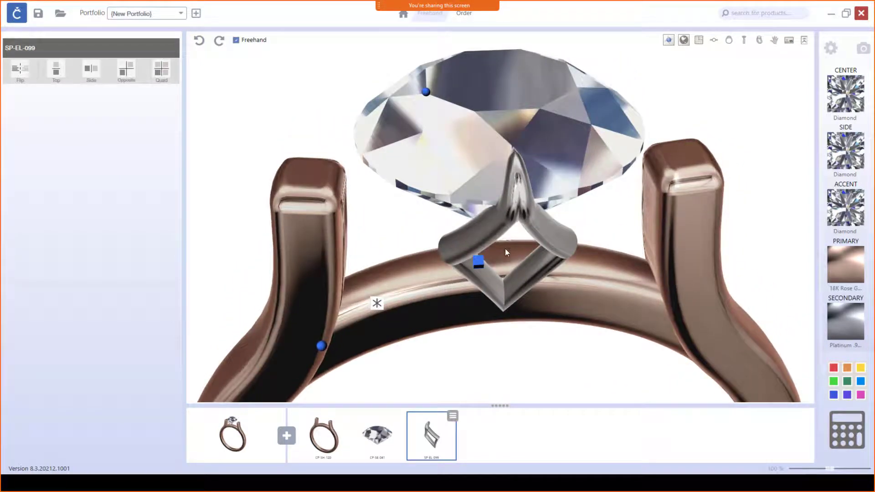
pyautogui.click(377, 304)
pyautogui.moveTo(436, 299); pyautogui.dragTo(388, 293, button='right')
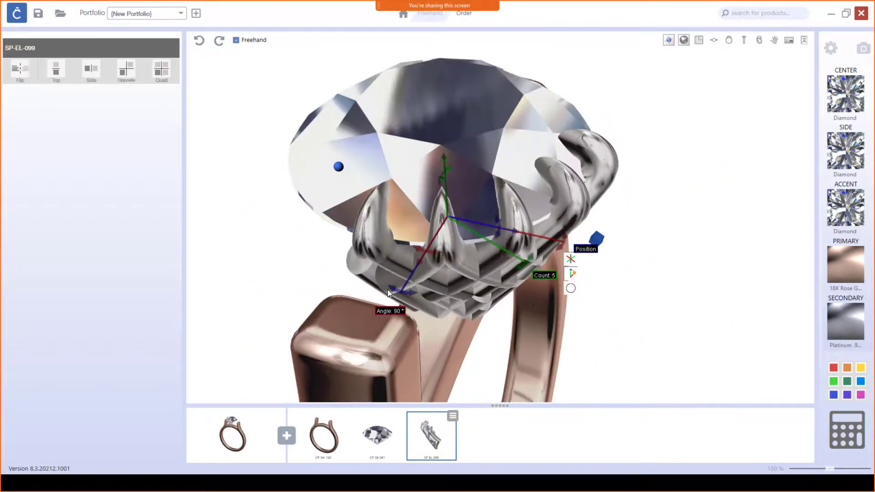
pyautogui.moveTo(402, 291); pyautogui.dragTo(546, 237)
pyautogui.moveTo(547, 346); pyautogui.dragTo(434, 403, button='right')
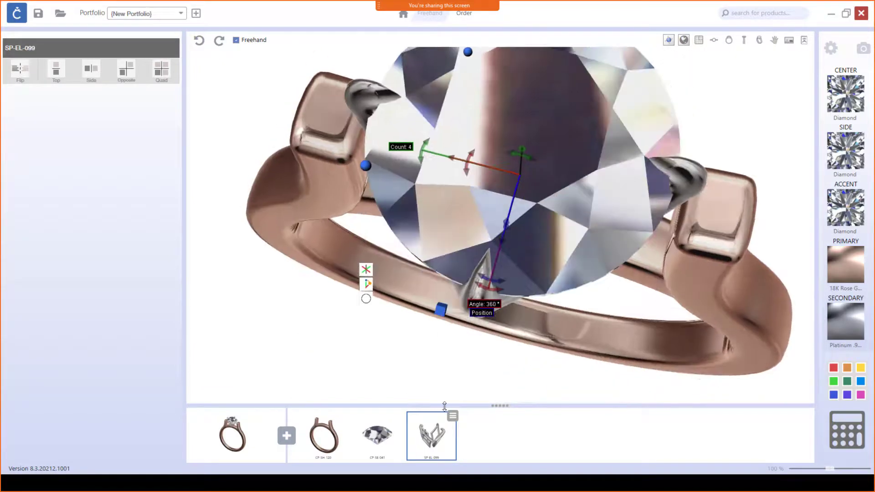
# - Increase the number of prongs in the circular array around the gem to 6
pyautogui.scroll(-6, 571, 232)
pyautogui.moveTo(619, 261); pyautogui.dragTo(601, 170, button='right')
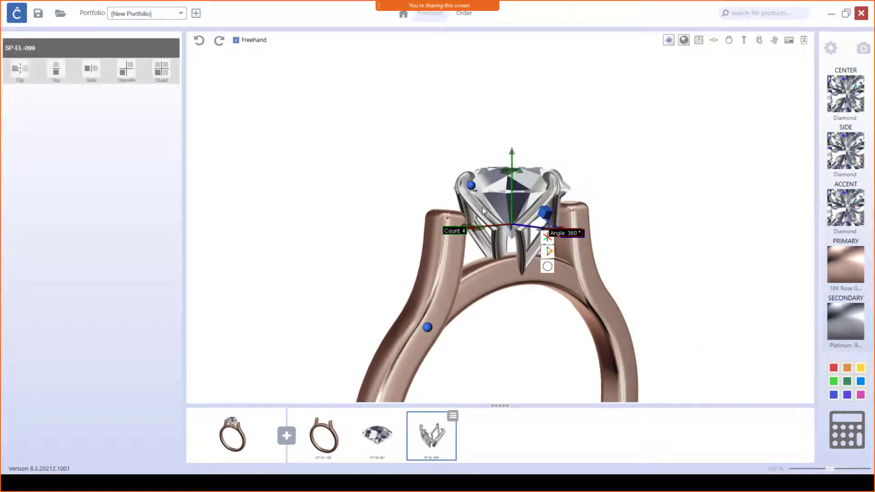
pyautogui.moveTo(590, 263); pyautogui.dragTo(547, 315, button='right')
pyautogui.scroll(2, 502, 212)
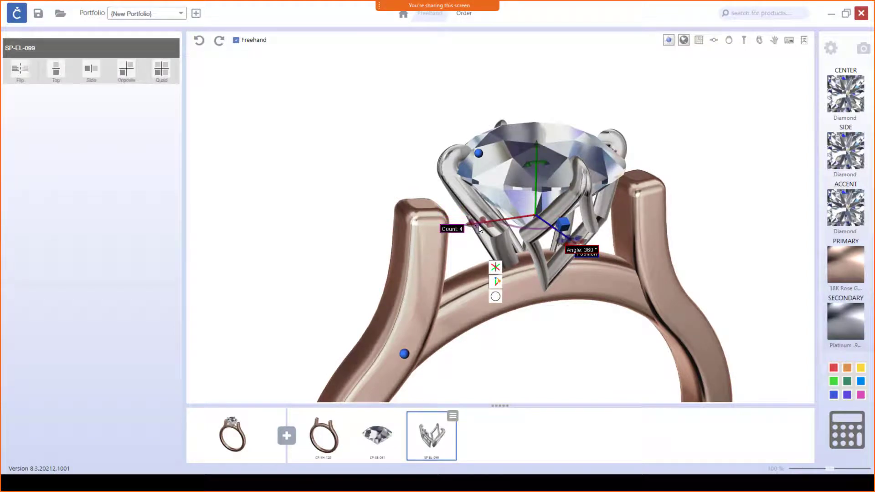
pyautogui.moveTo(488, 226); pyautogui.dragTo(497, 227)
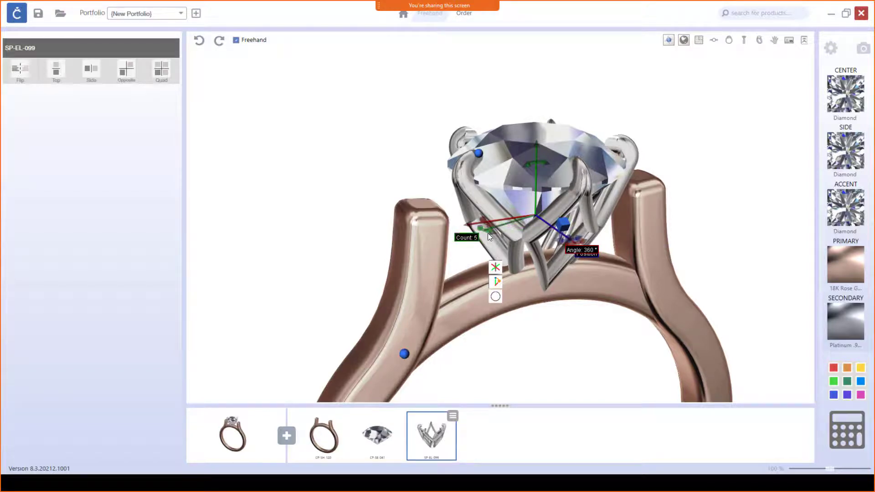
pyautogui.moveTo(565, 310); pyautogui.dragTo(542, 284)
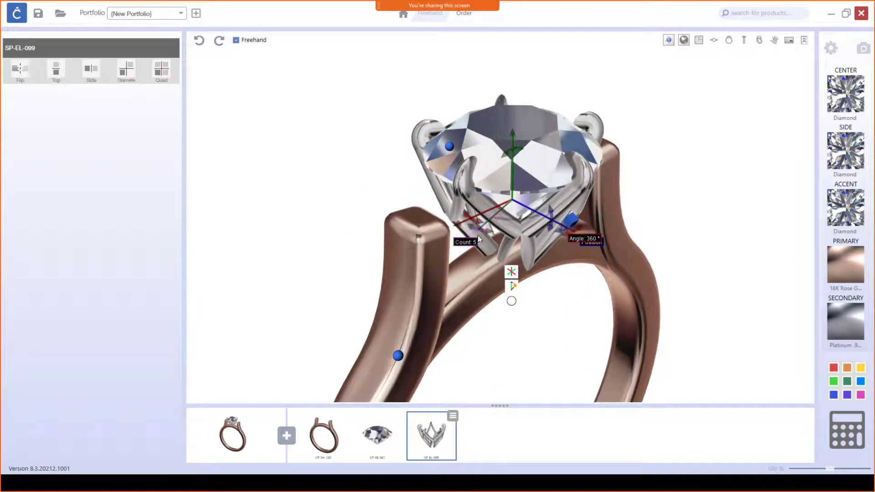
pyautogui.moveTo(485, 232); pyautogui.dragTo(488, 231)
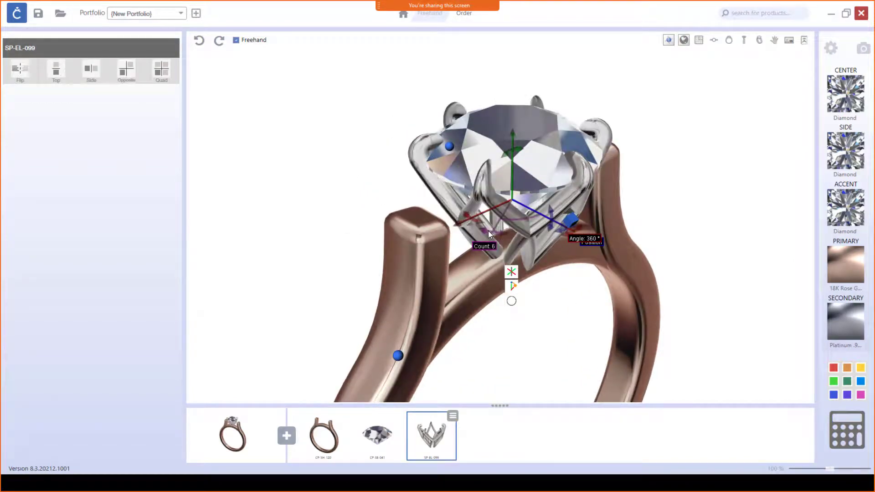
pyautogui.moveTo(561, 262); pyautogui.dragTo(484, 219)
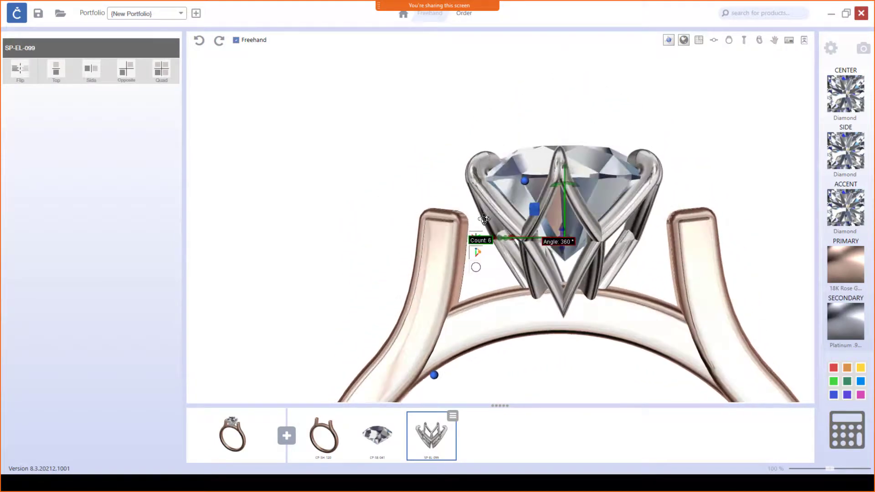
# - Raise the prong array slightly so its lower points meet the shank's bridge, and lift the gem back under the prong tips
pyautogui.moveTo(567, 163); pyautogui.dragTo(561, 150)
pyautogui.click(613, 173)
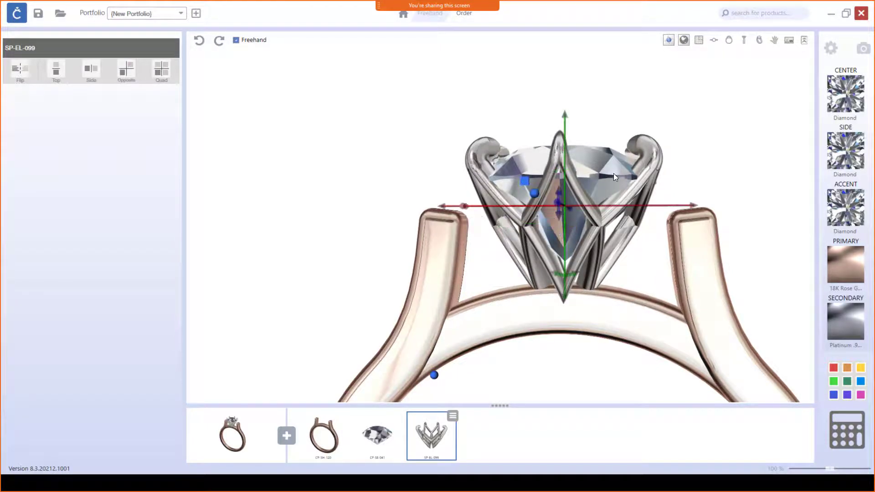
pyautogui.moveTo(566, 112); pyautogui.dragTo(564, 99)
pyautogui.moveTo(614, 262); pyautogui.dragTo(370, 263, button='right')
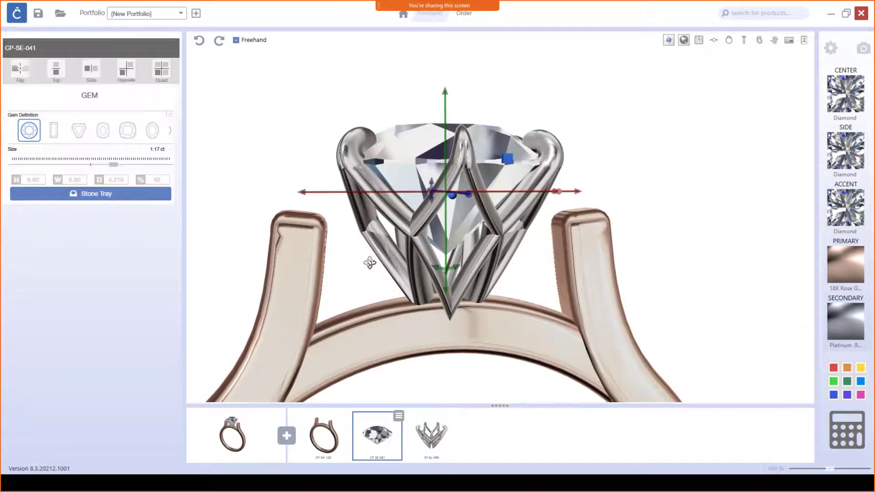
pyautogui.scroll(-5, 597, 377)
pyautogui.moveTo(530, 313); pyautogui.dragTo(518, 270, button='right')
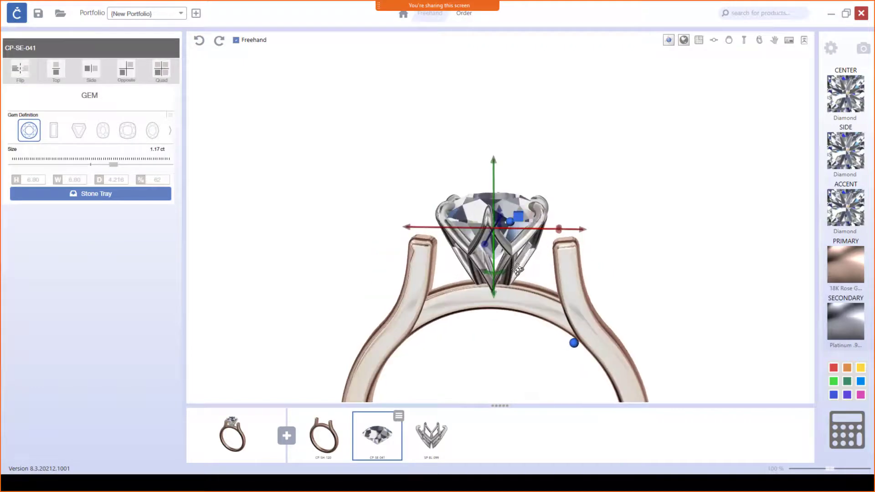
# - Compare the two cathedral styles of shank CP-SH-120, keep the flared one and set Shoulder Opening to -0.97
pyautogui.click(331, 443)
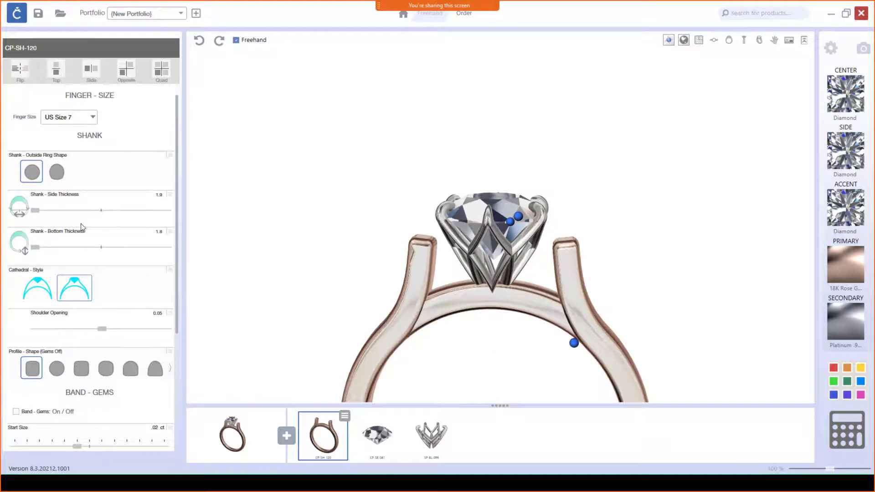
pyautogui.scroll(-4, 82, 227)
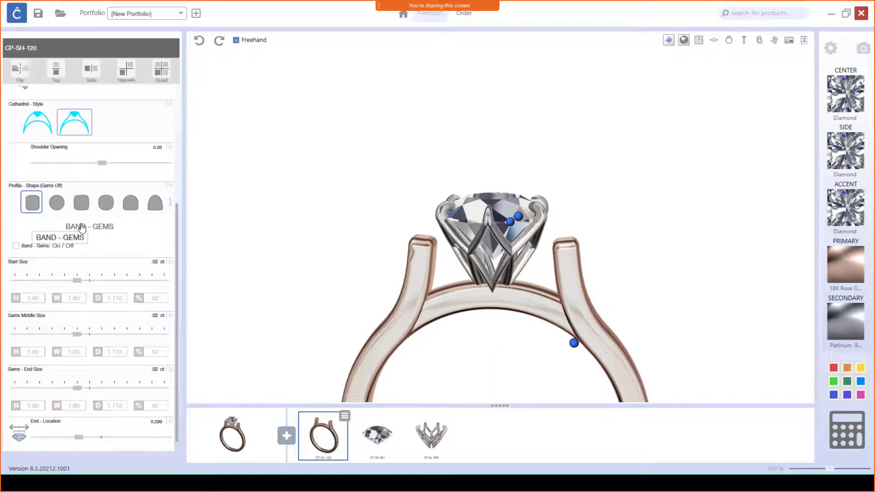
pyautogui.scroll(3, 81, 227)
pyautogui.click(40, 228)
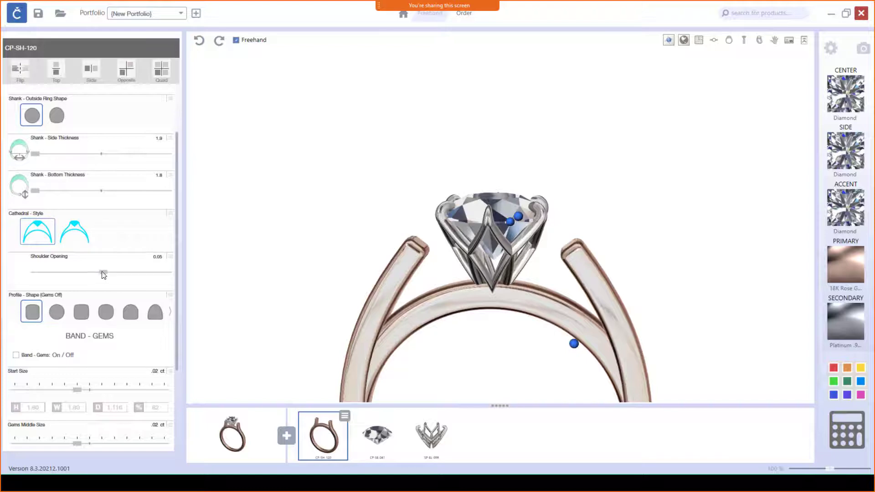
pyautogui.moveTo(101, 275); pyautogui.dragTo(85, 278)
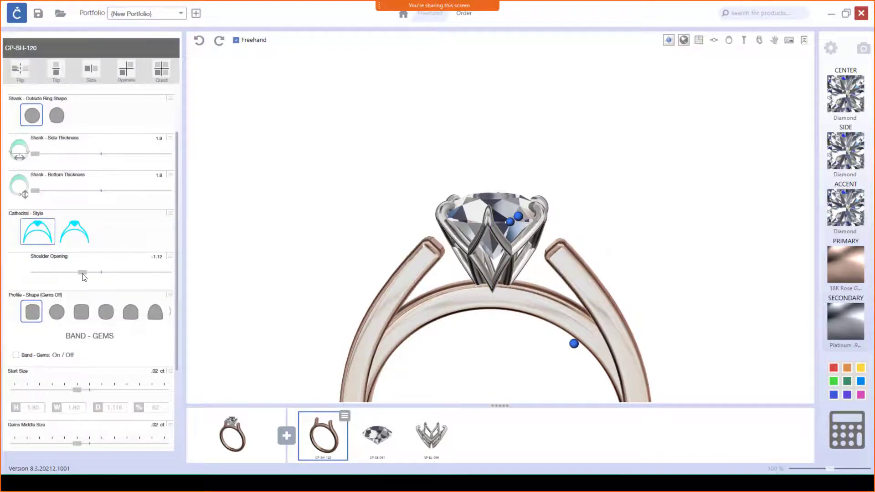
pyautogui.moveTo(75, 275); pyautogui.dragTo(71, 272)
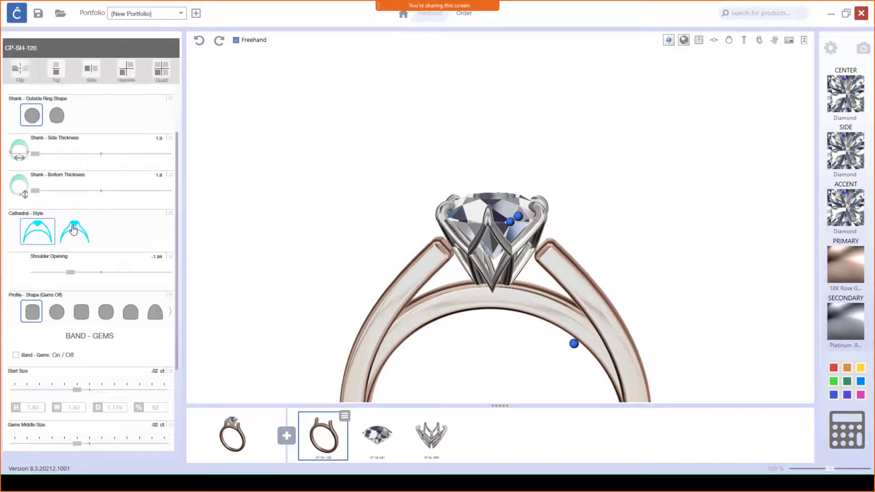
pyautogui.click(73, 229)
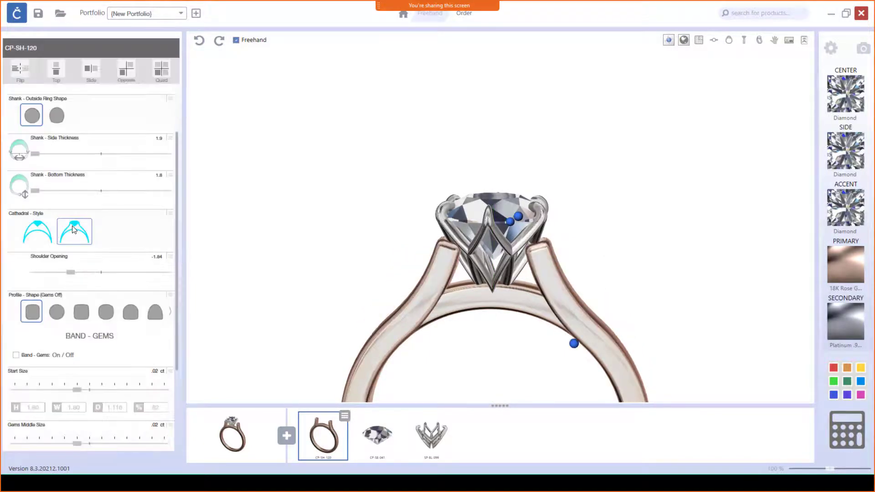
pyautogui.moveTo(73, 276); pyautogui.dragTo(80, 275)
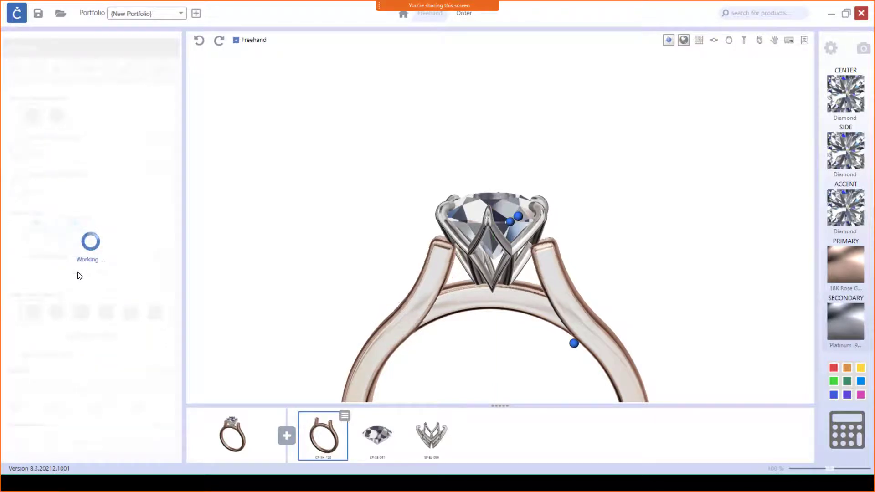
pyautogui.moveTo(80, 275); pyautogui.dragTo(86, 275)
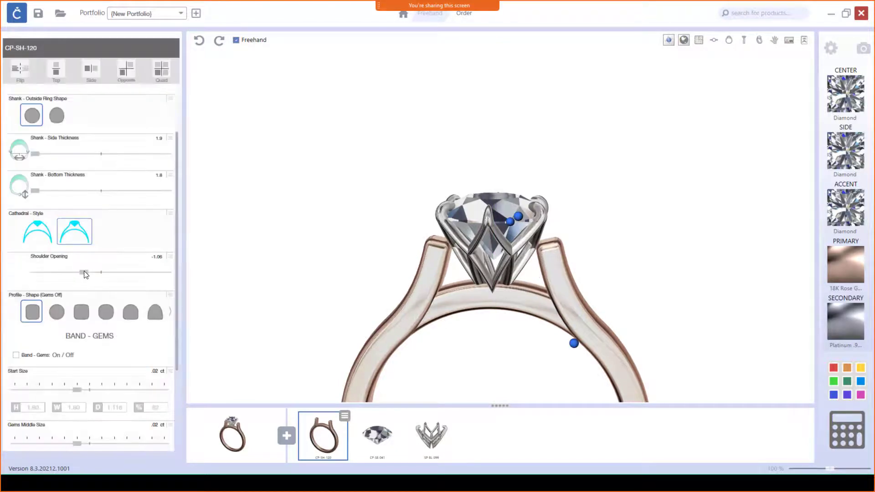
pyautogui.moveTo(86, 274); pyautogui.dragTo(89, 273)
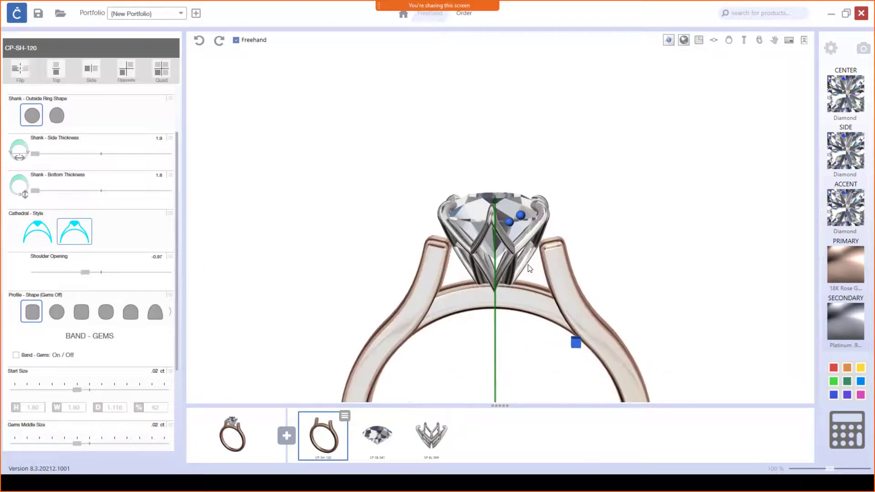
# - Change the shank's profile shape to the narrow dome with the peaked top
pyautogui.click(156, 315)
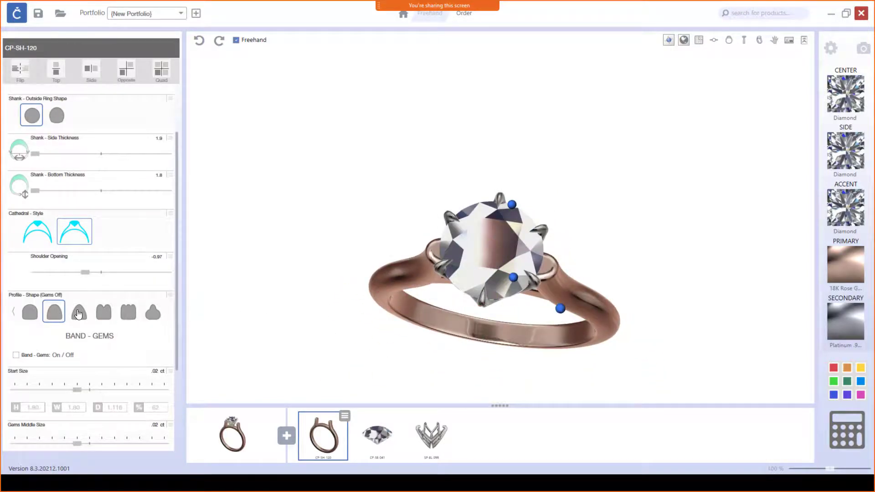
pyautogui.click(79, 312)
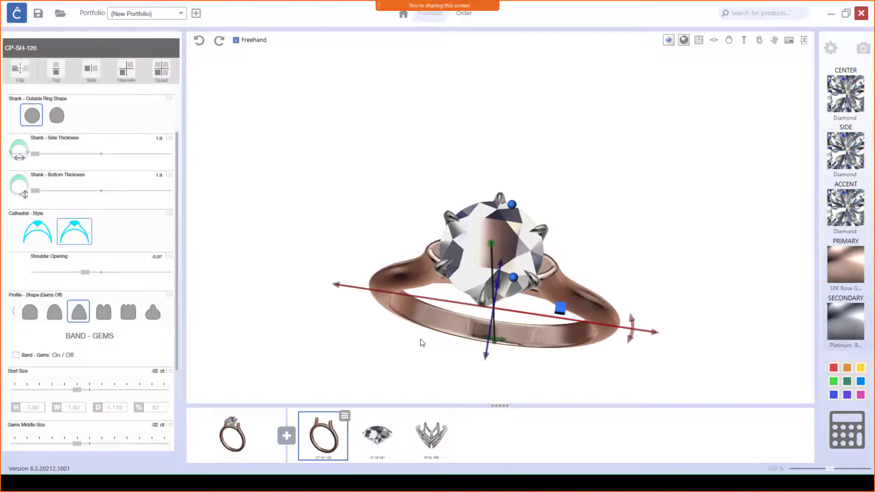
pyautogui.moveTo(453, 227); pyautogui.dragTo(786, 229, button='right')
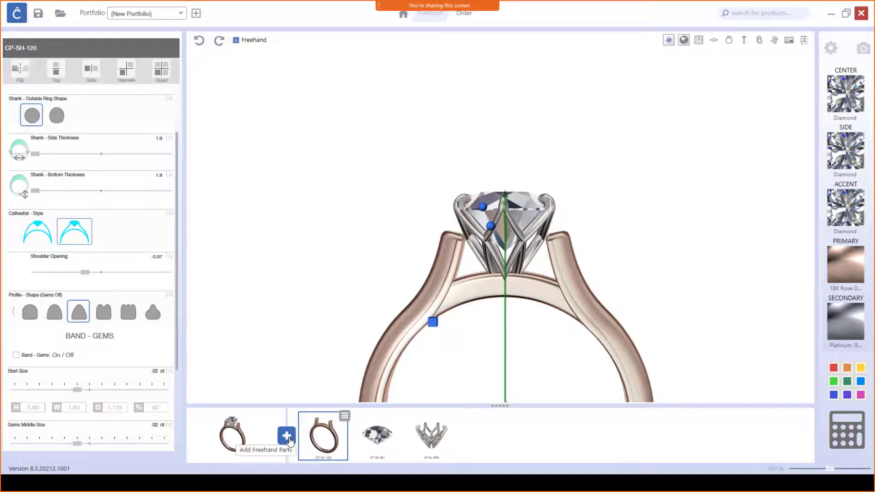
# - Add the round wire jump ring CP-WI-013 from the Wire Rope Knots parts to the design
pyautogui.click(287, 437)
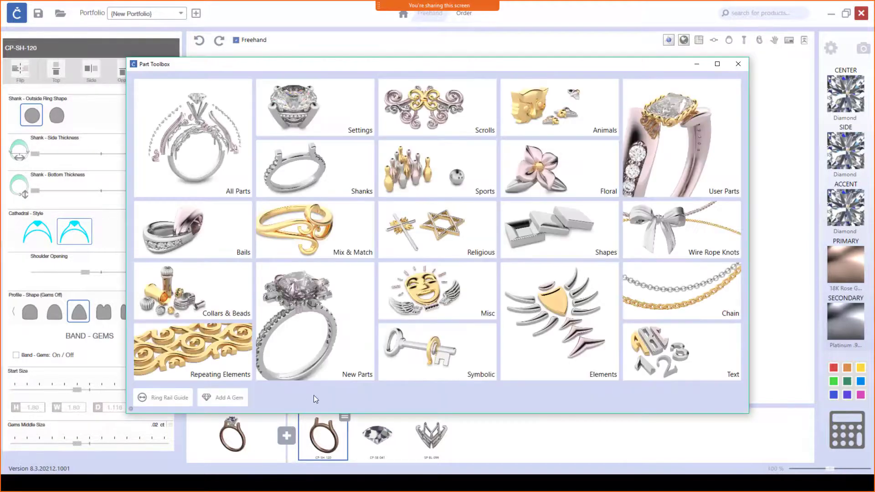
pyautogui.click(711, 244)
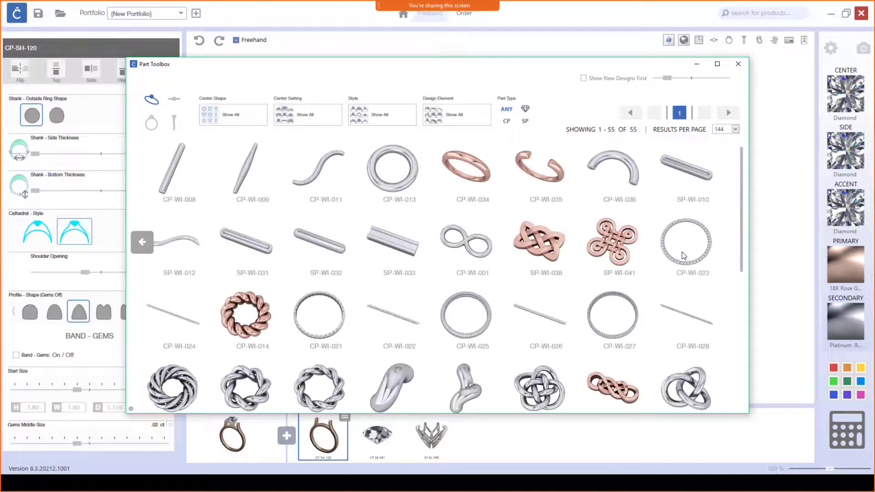
pyautogui.click(414, 216)
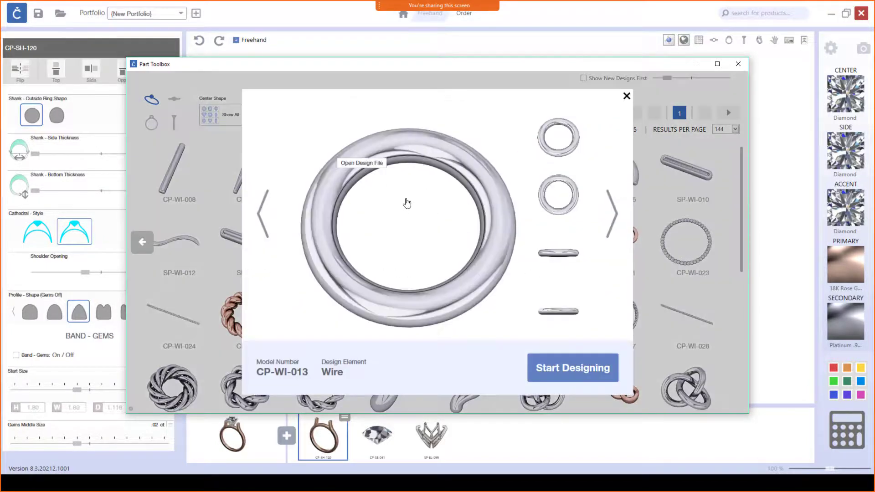
pyautogui.click(592, 368)
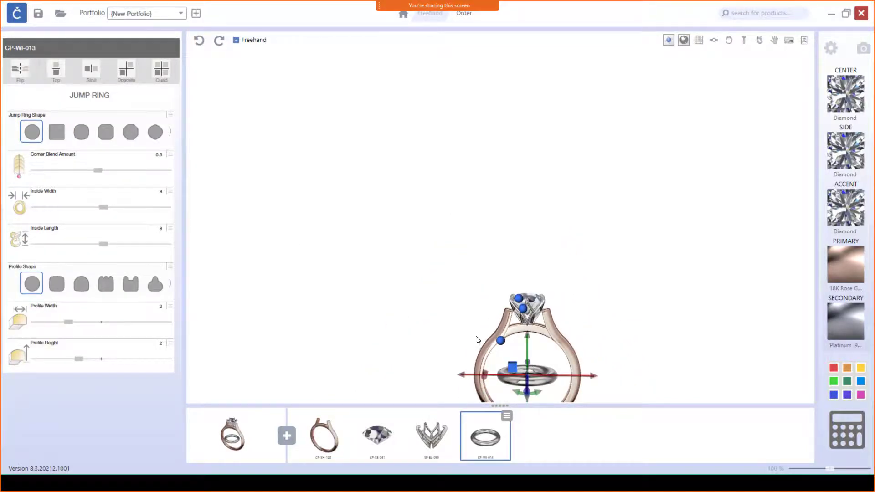
# - Raise the jump ring out of the finger opening to encircle the prongs just above the shank's bridge
pyautogui.moveTo(525, 340); pyautogui.dragTo(518, 276)
pyautogui.scroll(3, 528, 319)
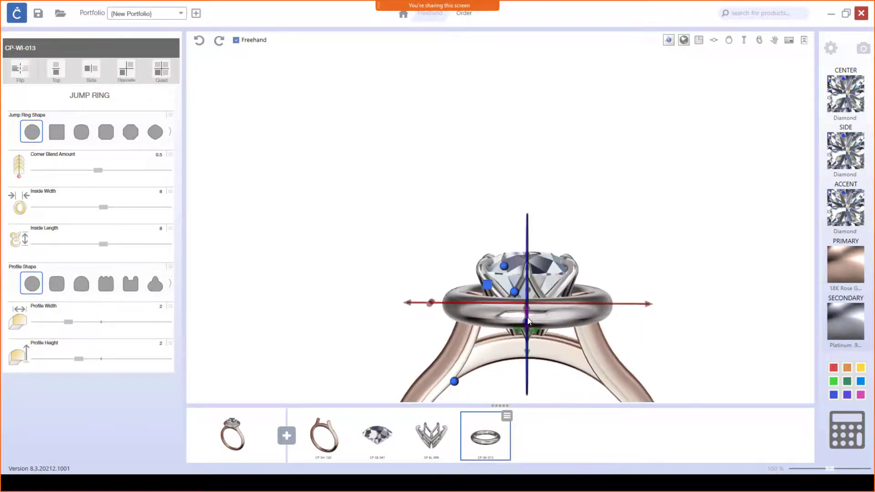
pyautogui.scroll(2, 526, 316)
pyautogui.moveTo(576, 352); pyautogui.dragTo(526, 269, button='right')
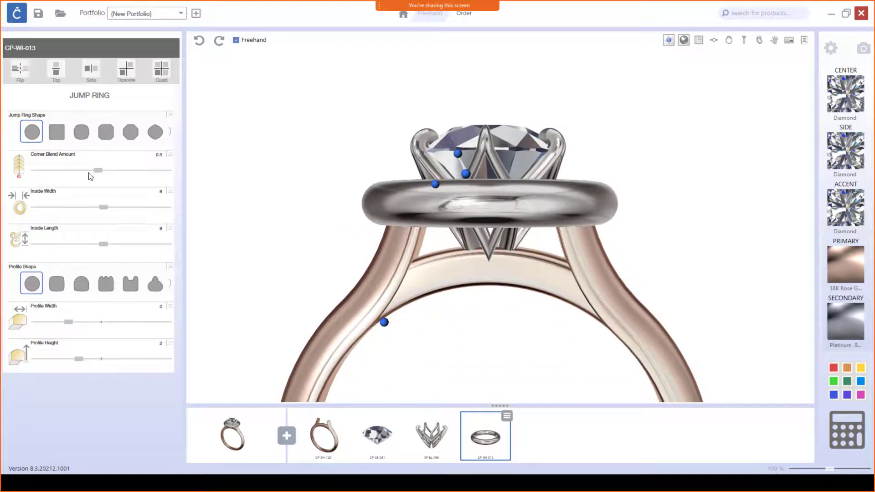
# - Set the jump ring's inside width and length to 1.7, and its profile width and height to 1
pyautogui.moveTo(103, 207); pyautogui.dragTo(46, 211)
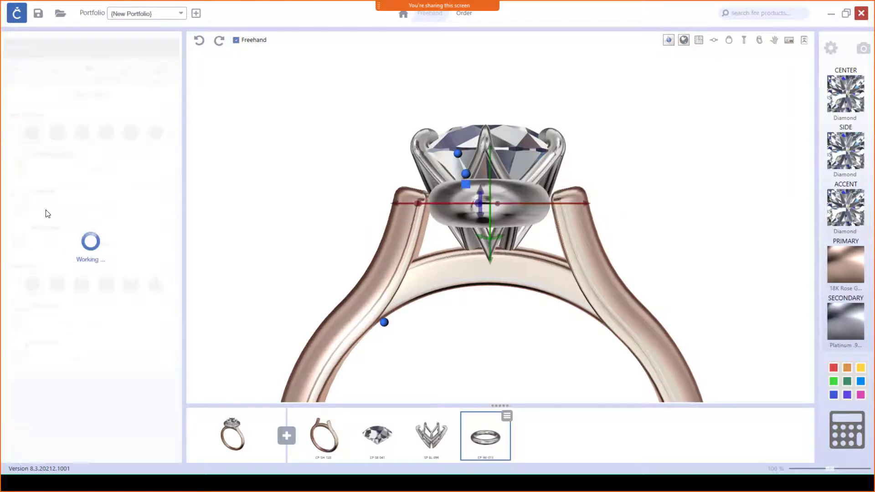
pyautogui.moveTo(104, 249); pyautogui.dragTo(47, 251)
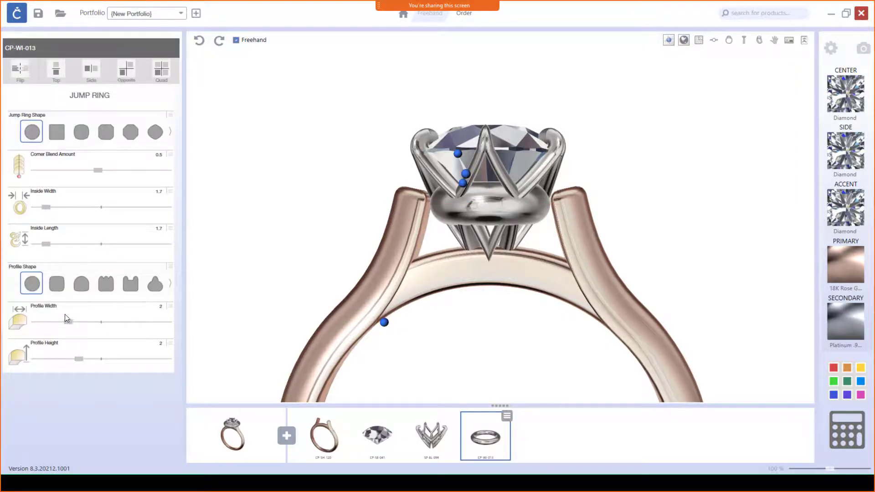
pyautogui.moveTo(68, 325); pyautogui.dragTo(23, 325)
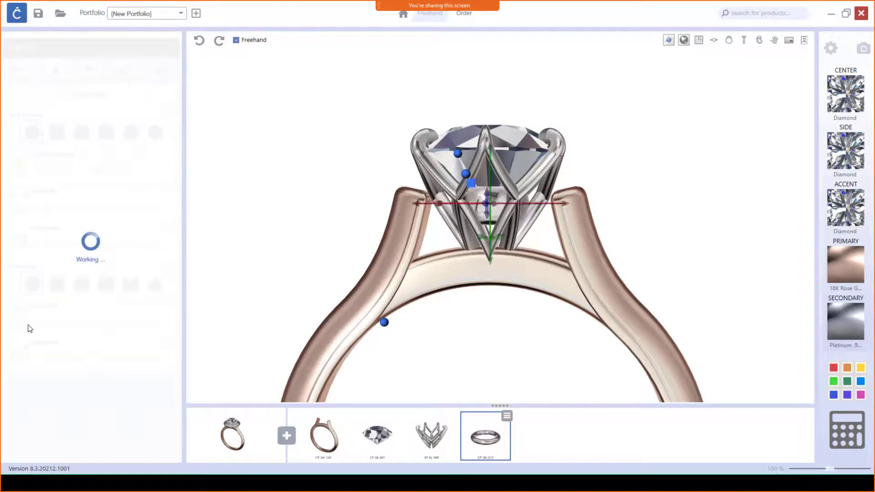
pyautogui.moveTo(79, 360); pyautogui.dragTo(18, 360)
pyautogui.moveTo(315, 269); pyautogui.dragTo(371, 243, button='right')
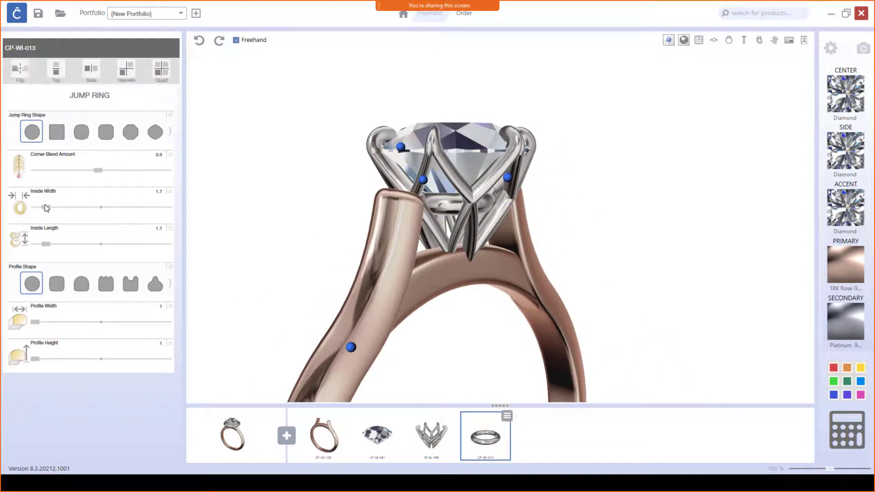
# - Set the jump ring's inside width and length to 2.1 and raise it slightly along the prongs
pyautogui.moveTo(45, 207); pyautogui.dragTo(46, 210)
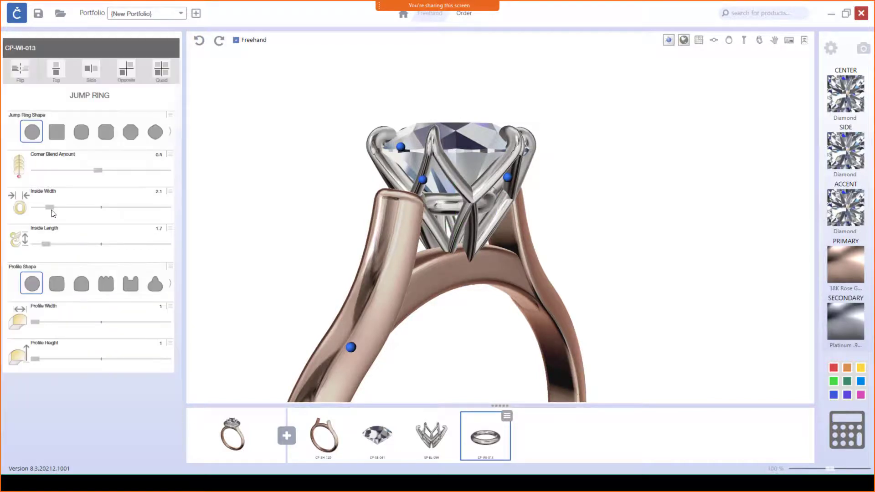
pyautogui.moveTo(47, 246); pyautogui.dragTo(50, 244)
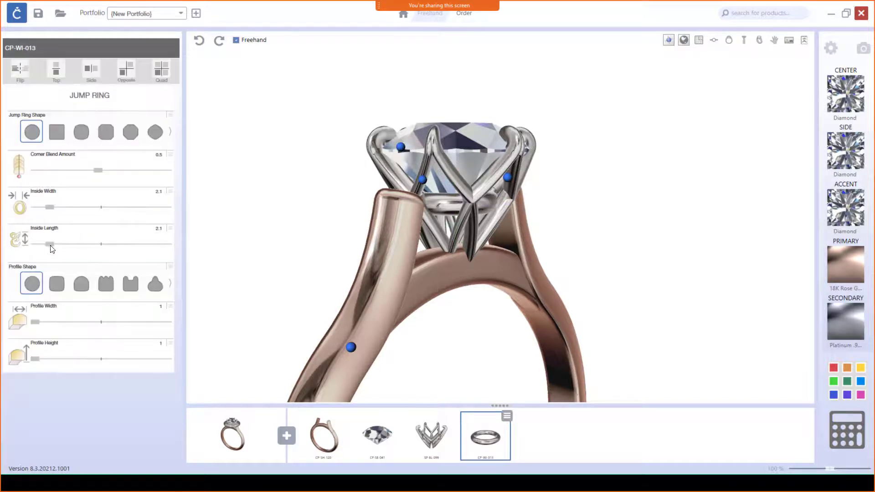
pyautogui.moveTo(376, 258); pyautogui.dragTo(246, 250, button='right')
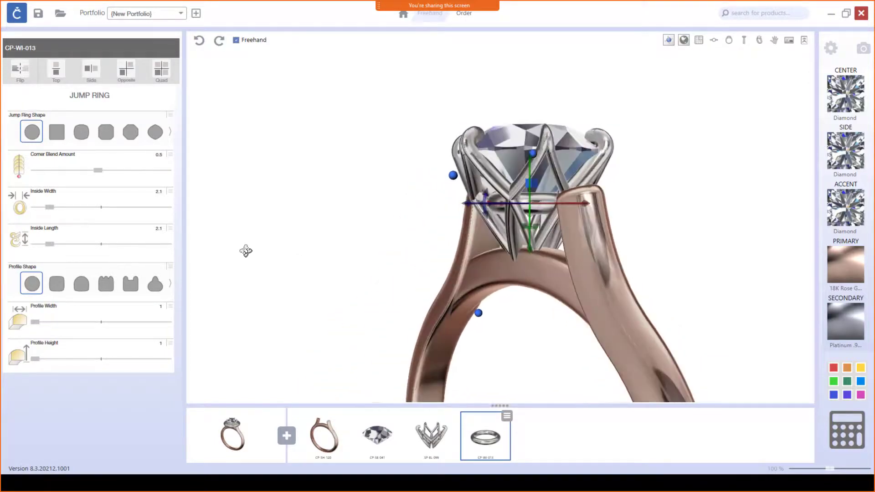
pyautogui.moveTo(524, 247); pyautogui.dragTo(525, 237)
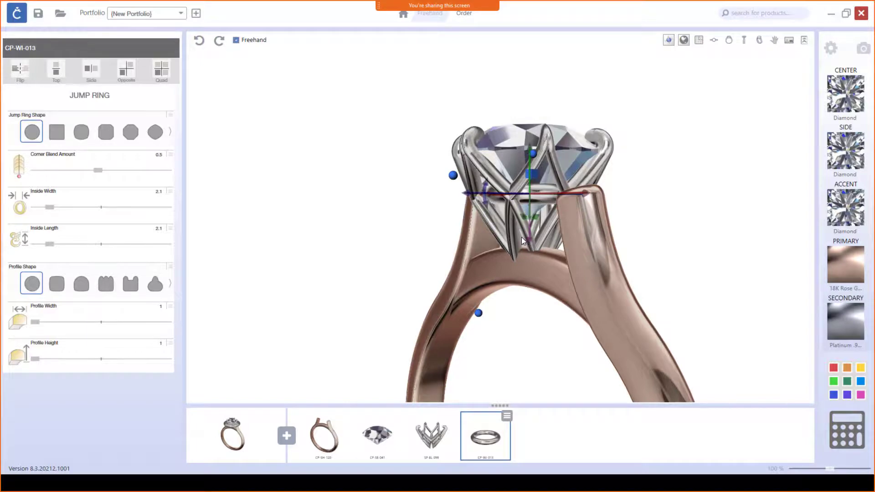
pyautogui.moveTo(489, 261); pyautogui.dragTo(573, 267, button='right')
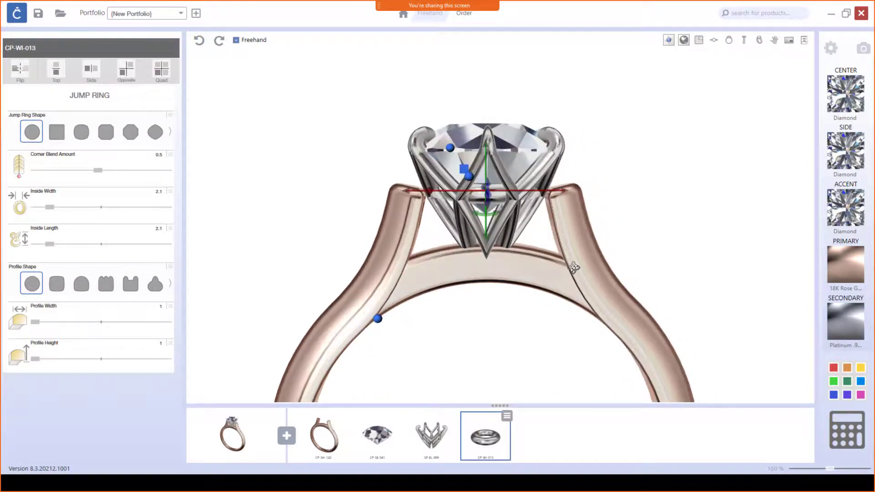
# - Hide the round center gem CP-SE-041 to expose the jump ring between the prongs
pyautogui.click(387, 430)
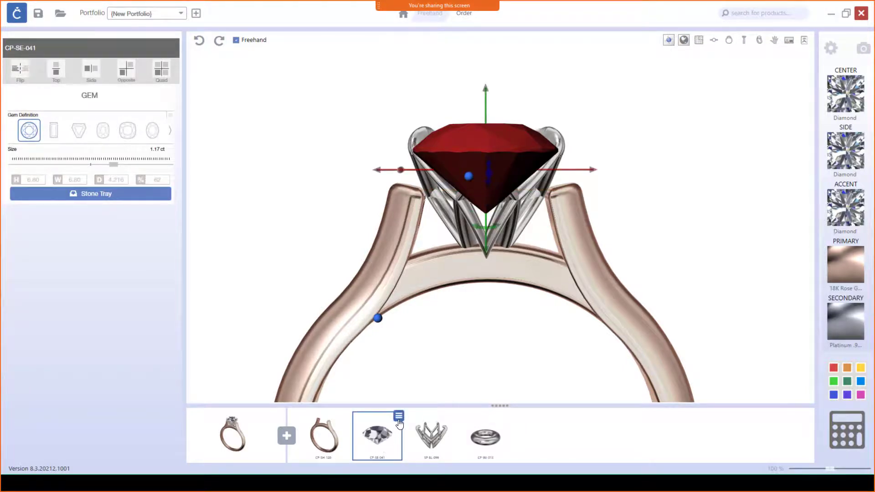
pyautogui.click(398, 417)
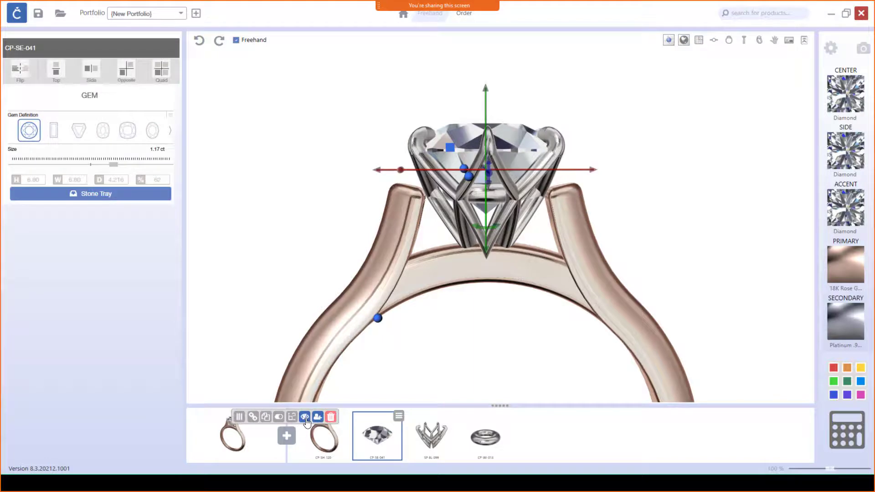
pyautogui.click(399, 417)
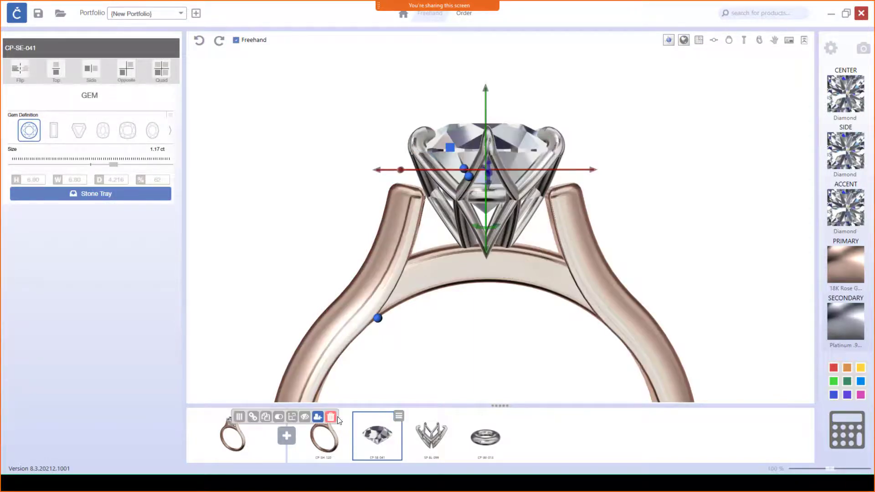
pyautogui.click(399, 416)
pyautogui.click(305, 417)
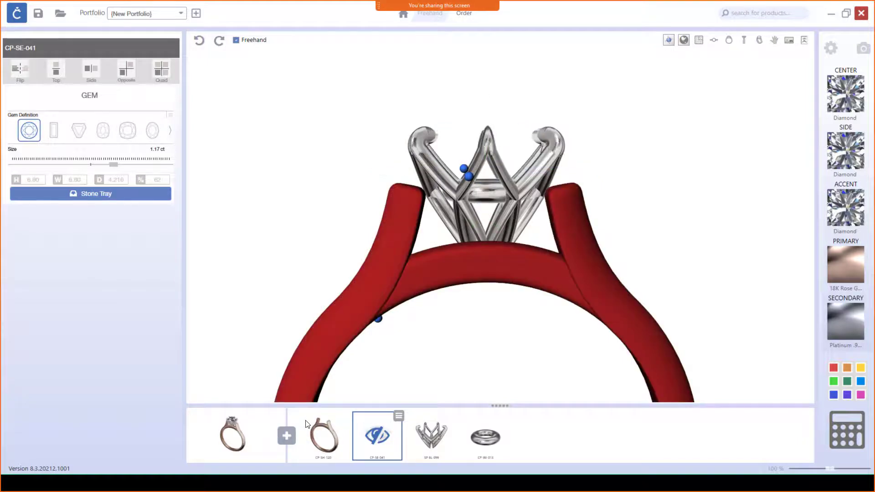
# - Try the square shape on jump ring CP-WI-013 and restore its round shape
pyautogui.moveTo(351, 297); pyautogui.dragTo(510, 308)
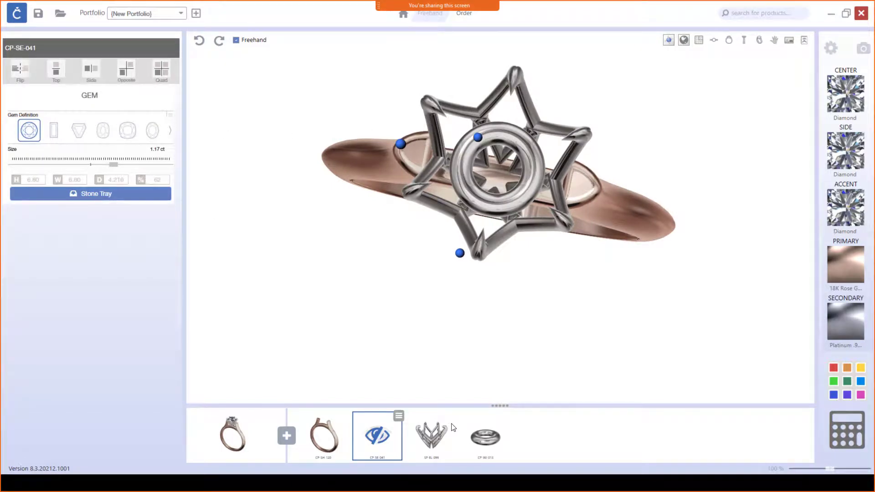
pyautogui.click(481, 438)
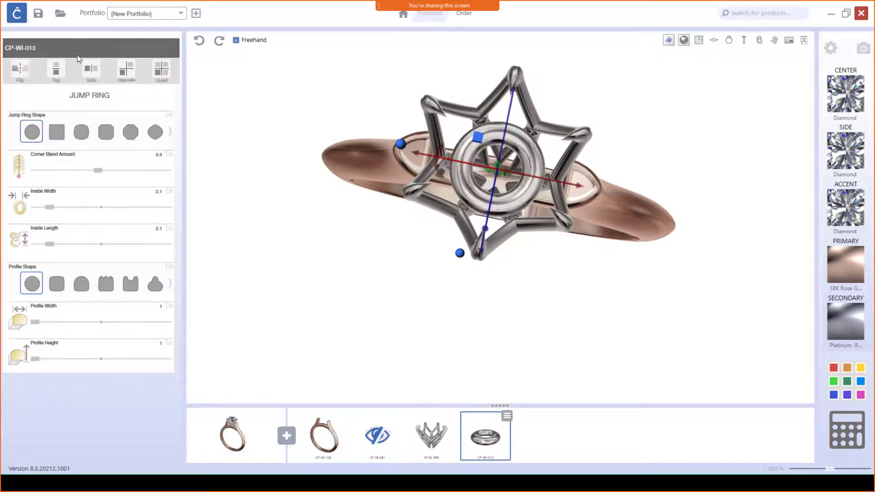
pyautogui.click(59, 133)
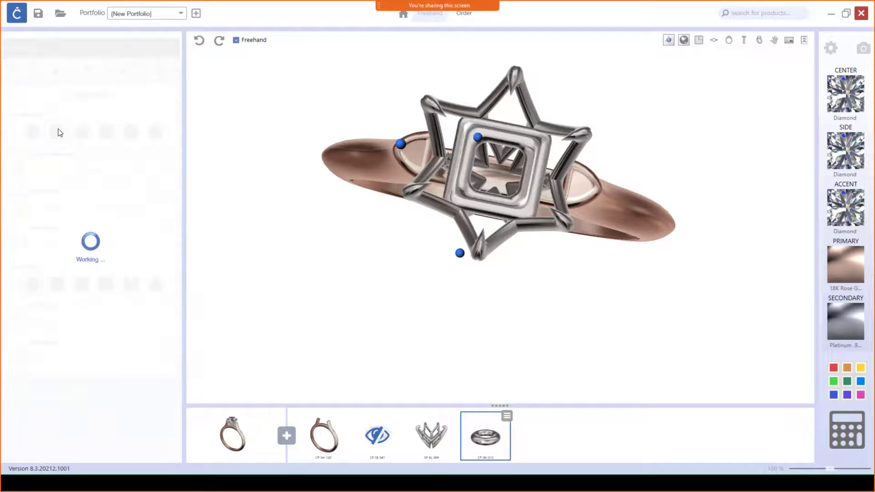
pyautogui.click(37, 133)
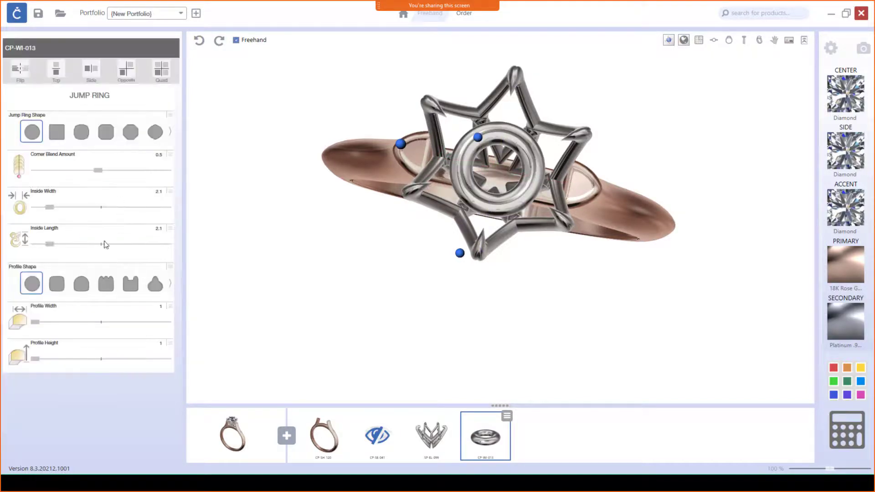
# - Change the jump ring's profile shape to the rounded square and set its inside width to 2.8 and inside length to 2.9
pyautogui.click(60, 284)
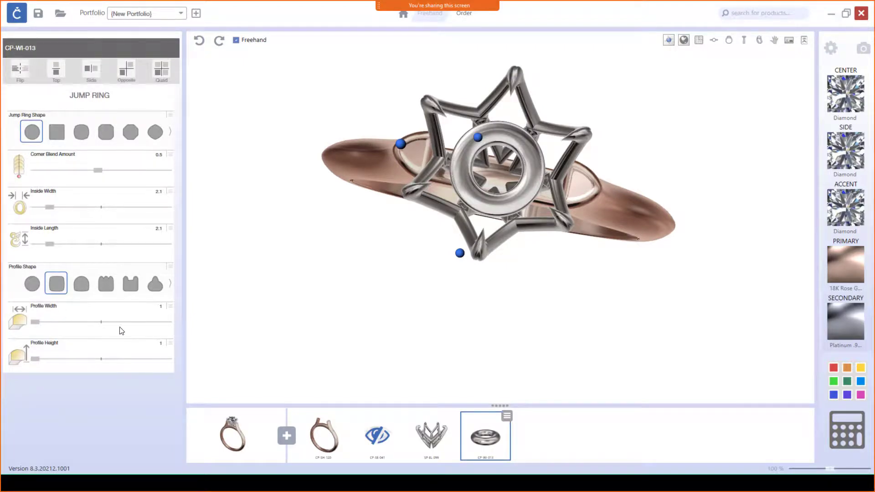
pyautogui.moveTo(515, 254); pyautogui.dragTo(542, 192, button='right')
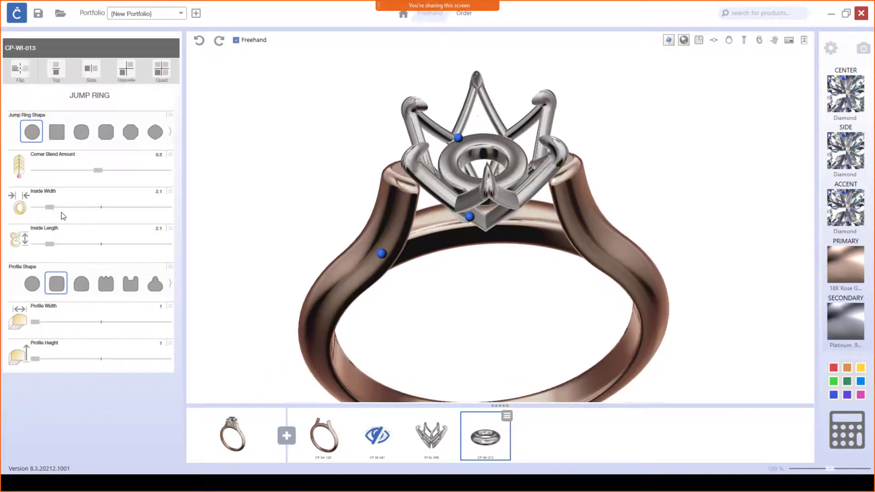
pyautogui.moveTo(49, 207); pyautogui.dragTo(54, 208)
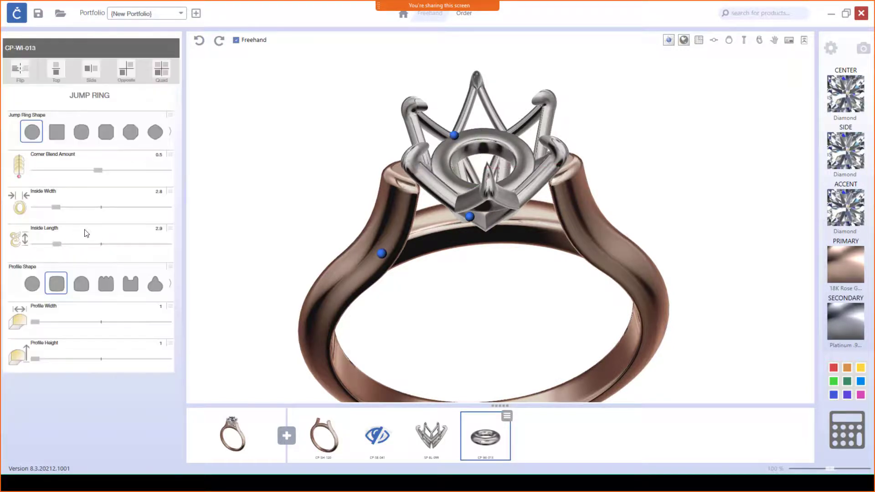
pyautogui.moveTo(371, 190); pyautogui.dragTo(465, 127, button='right')
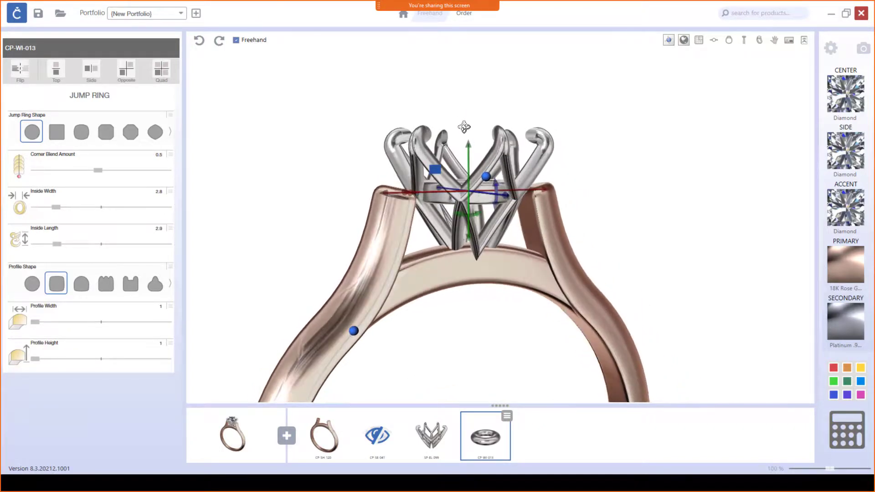
# - Show the hidden round gem CP-SE-041 again between the prongs
pyautogui.click(384, 436)
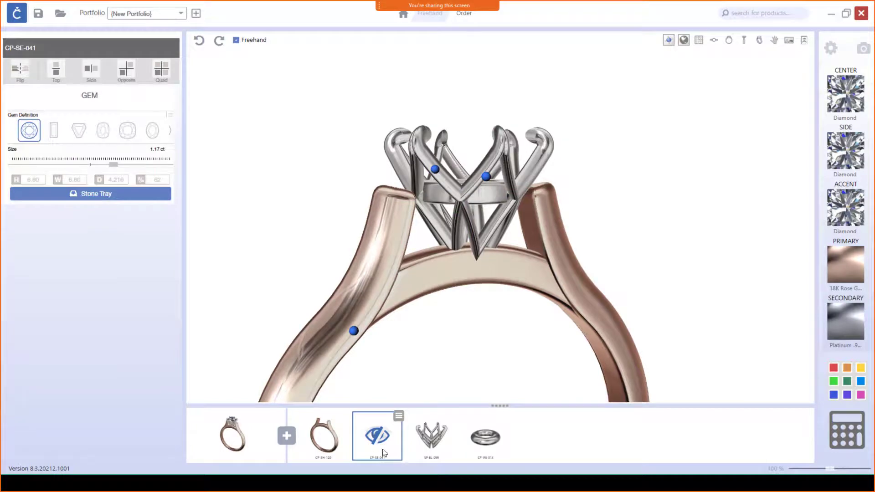
pyautogui.click(399, 417)
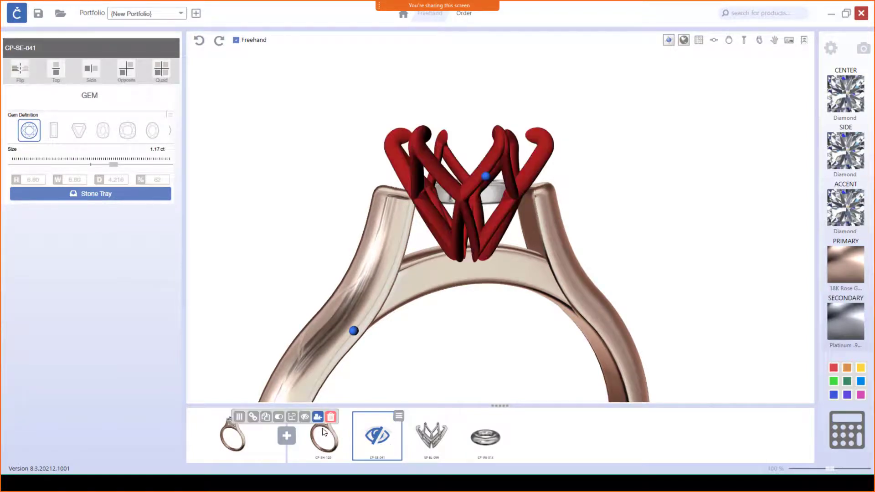
pyautogui.click(305, 417)
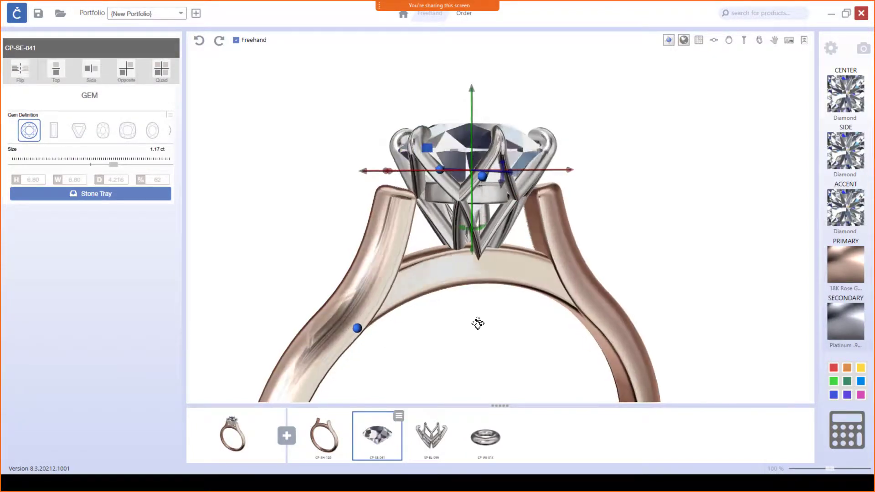
pyautogui.moveTo(453, 366); pyautogui.dragTo(751, 319)
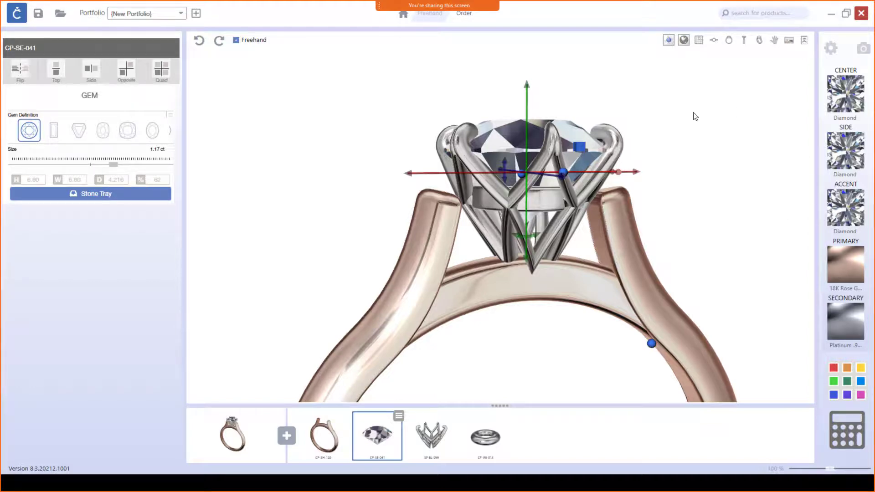
# - Assign the design to the October 2019 CSSS portfolio
pyautogui.click(181, 13)
pyautogui.scroll(-8, 155, 117)
pyautogui.scroll(-12, 155, 116)
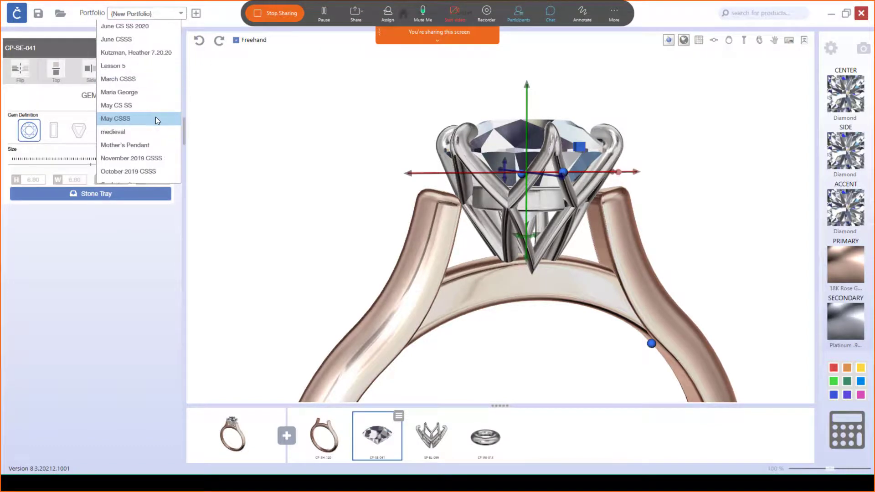
pyautogui.click(150, 53)
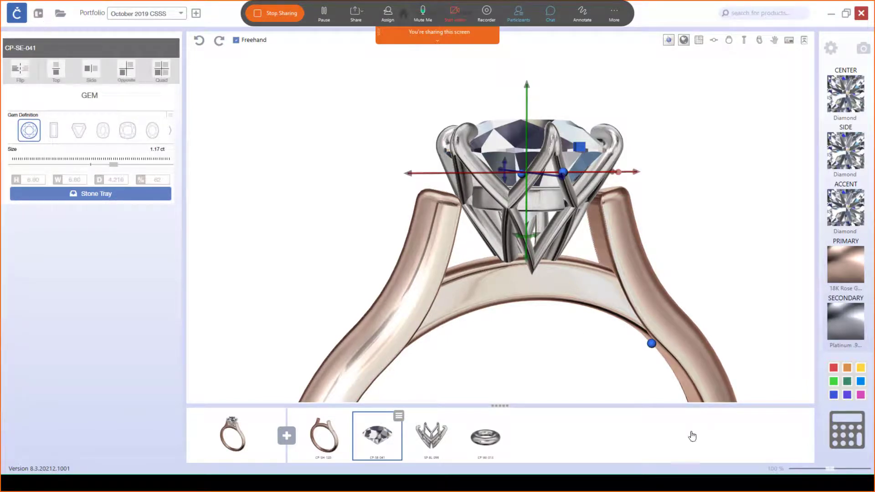
# - Hide the jump ring CP-WI-013 beneath the gem
pyautogui.click(489, 434)
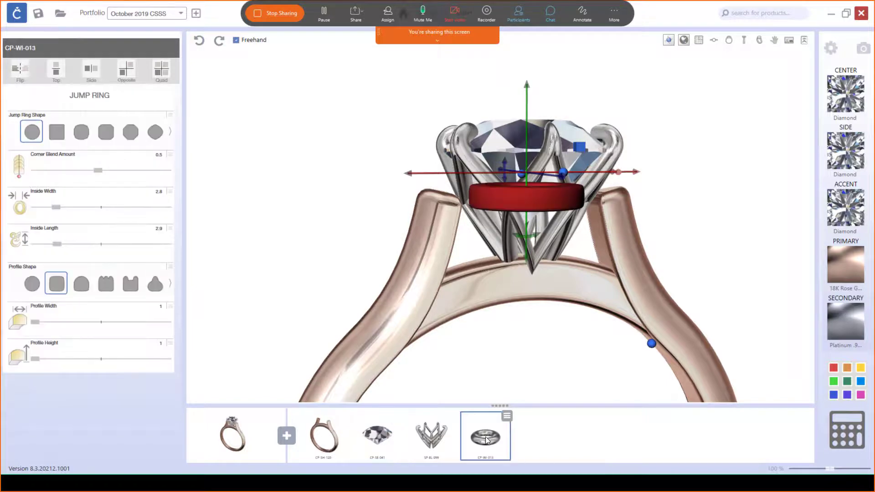
pyautogui.click(507, 417)
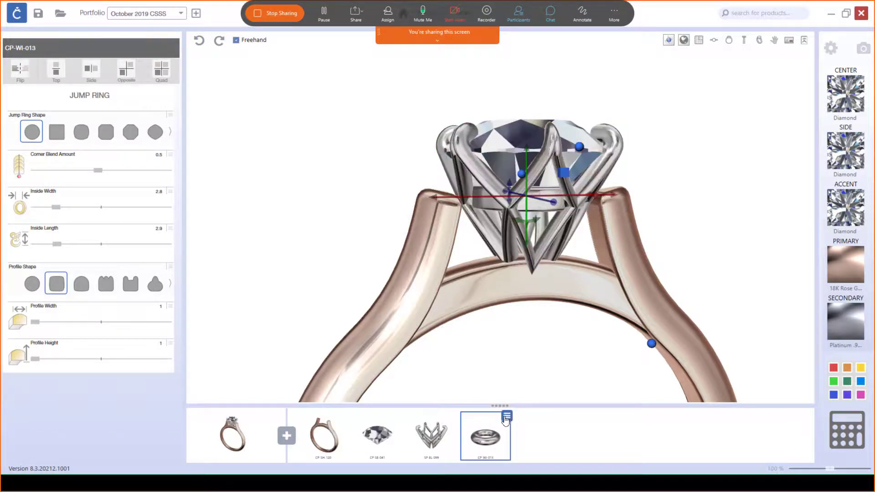
pyautogui.click(507, 417)
pyautogui.click(413, 419)
pyautogui.moveTo(587, 362)
pyautogui.mouseDown()
pyautogui.moveTo(510, 354)
pyautogui.moveTo(580, 359)
pyautogui.mouseUp()
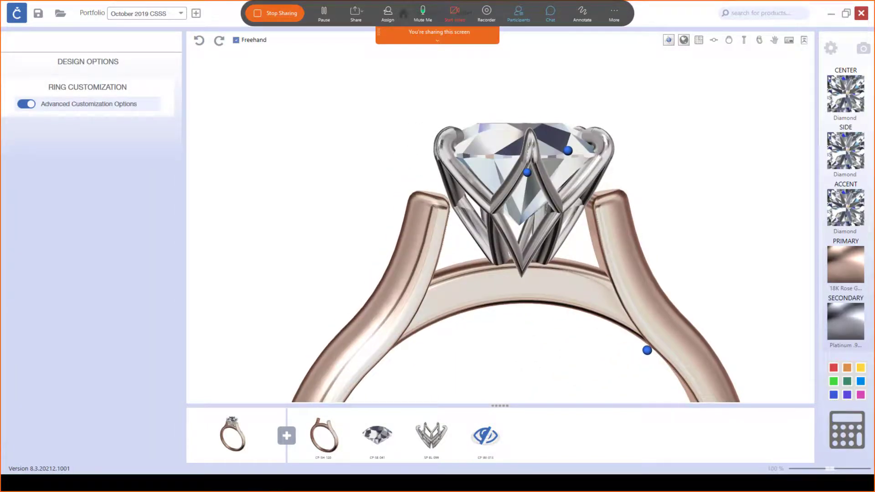
# - Switch to the PowerPoint slide show and advance to the slide describing Freehand User Parts
pyautogui.click(271, 481)
pyautogui.click(288, 470)
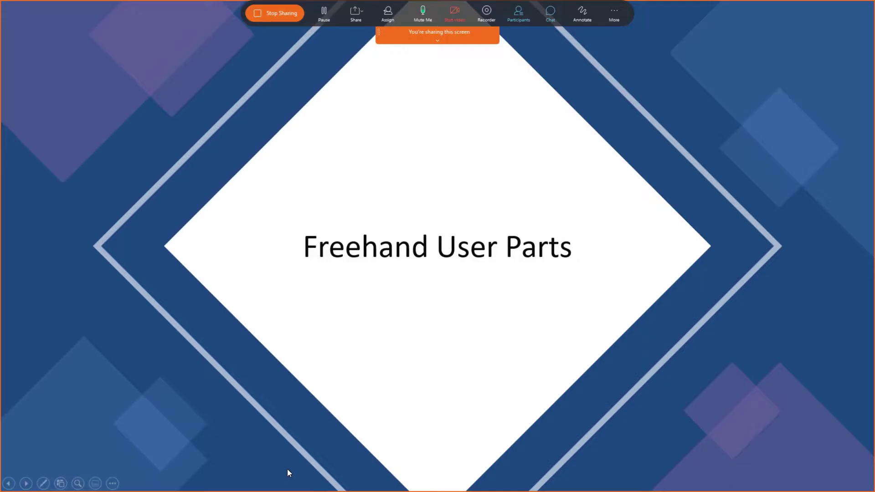
pyautogui.click(288, 470)
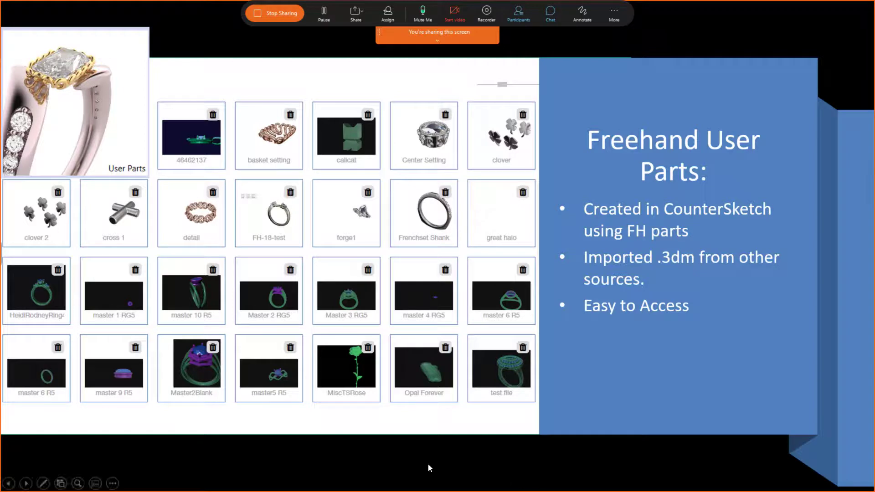
# - Switch back to CounterSketch and look through the saved User Parts in the Part Toolbox
pyautogui.hotkey('alt', 'Tab')
pyautogui.hotkey('alt', 'Tab')
pyautogui.hotkey('alt', 'Tab')
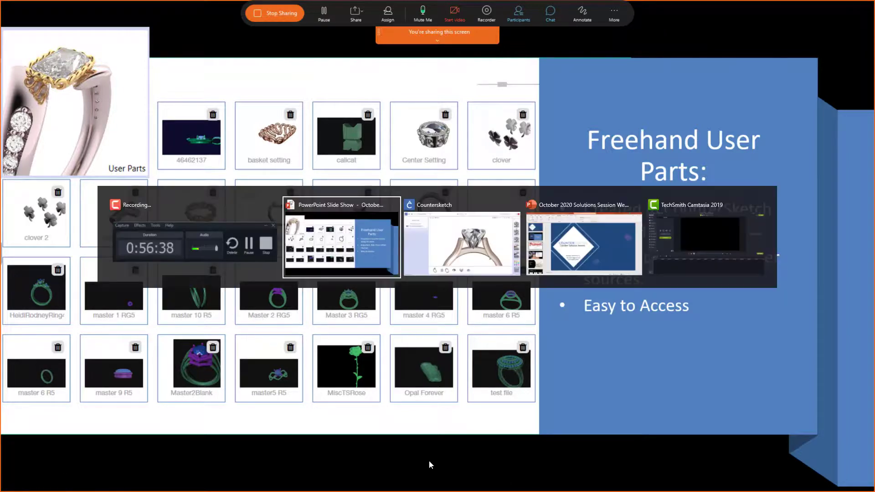
pyautogui.hotkey('alt', 'Tab')
pyautogui.hotkey('alt', 'Tab')
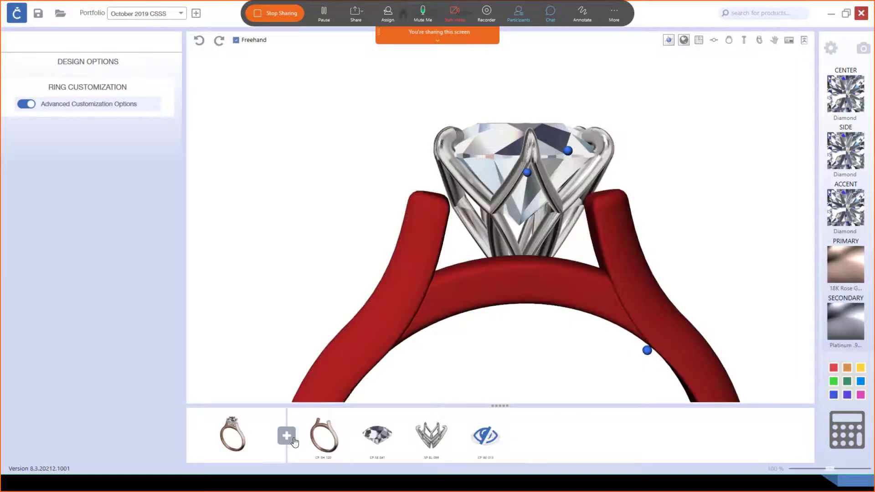
pyautogui.click(287, 436)
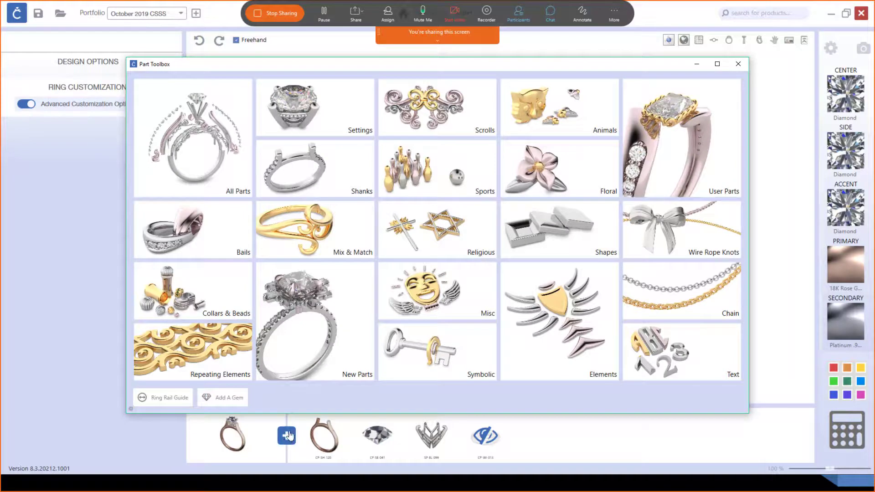
pyautogui.click(669, 155)
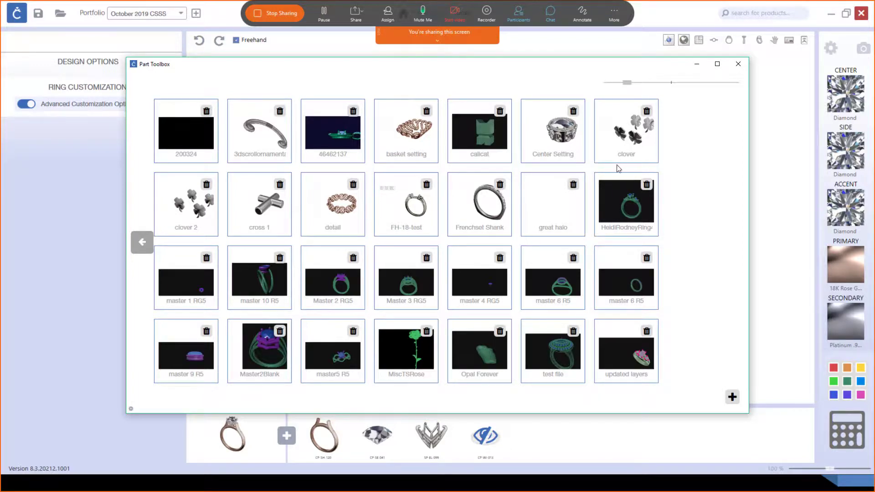
pyautogui.click(738, 64)
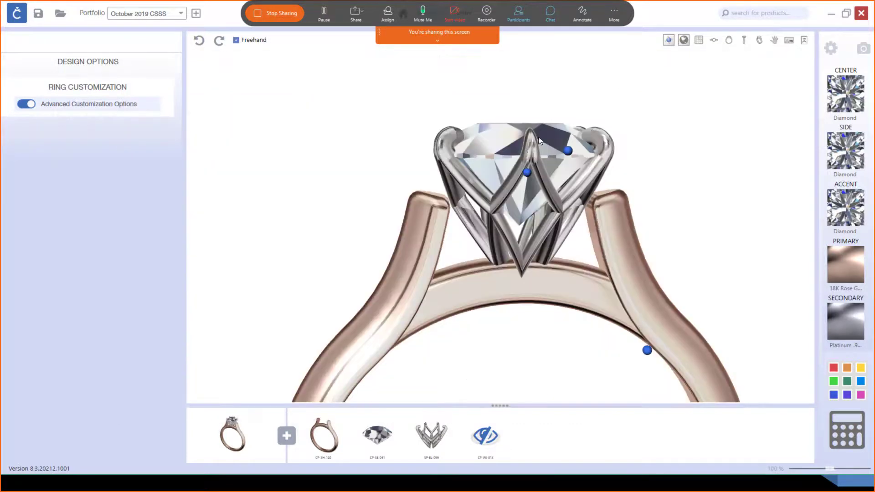
# - Export the prong part SP-EL-099 to the User Parts library under the name "Diamond shape setting"
pyautogui.click(430, 437)
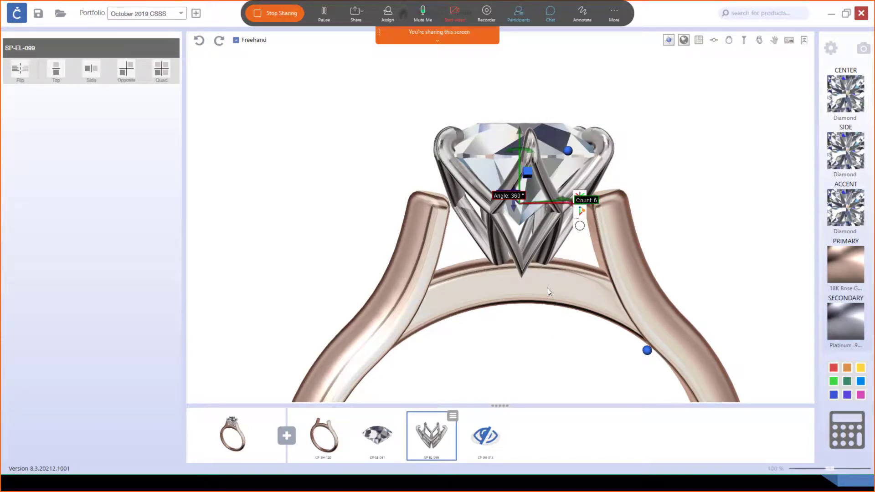
pyautogui.moveTo(652, 216); pyautogui.dragTo(635, 246)
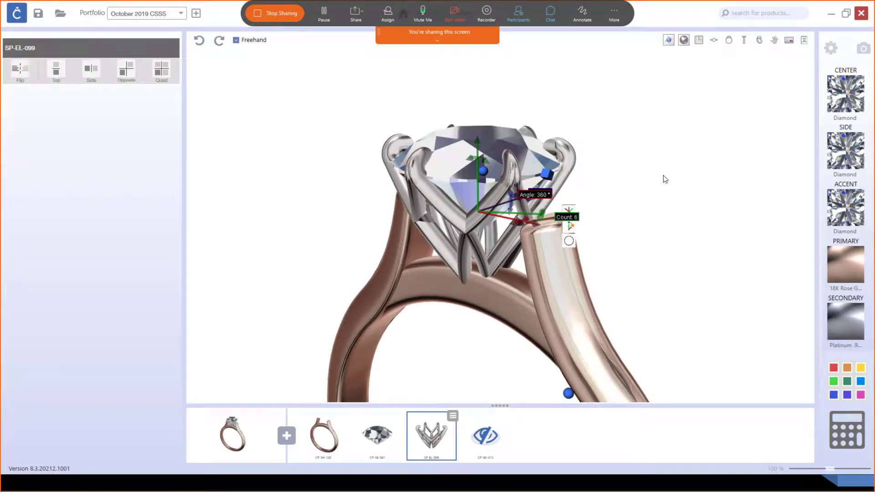
pyautogui.click(453, 417)
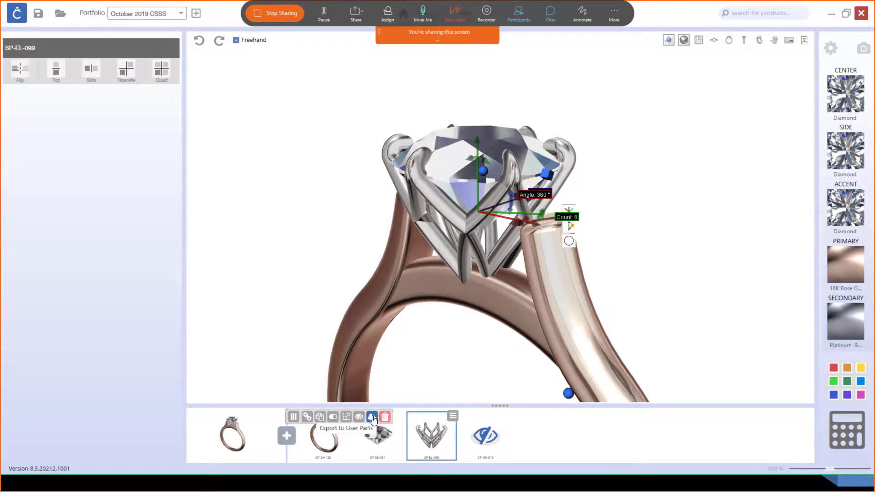
pyautogui.click(372, 417)
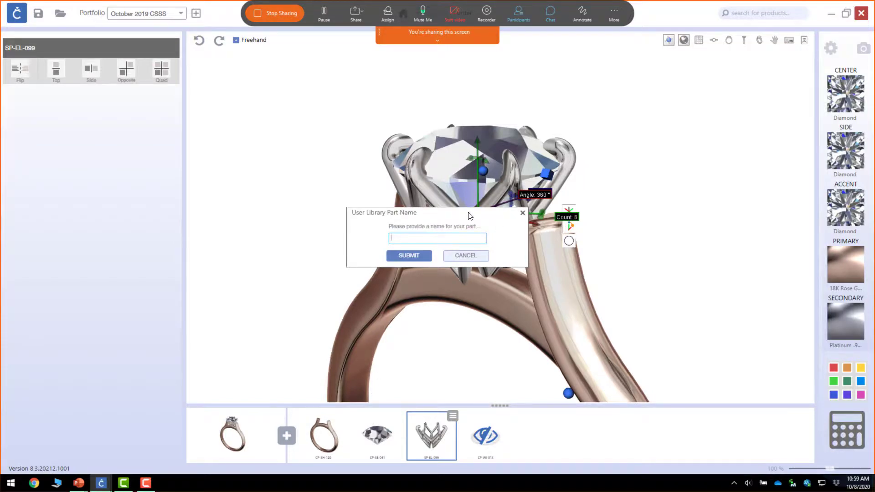
pyautogui.write('Diamond shape setting')
pyautogui.press('Return')
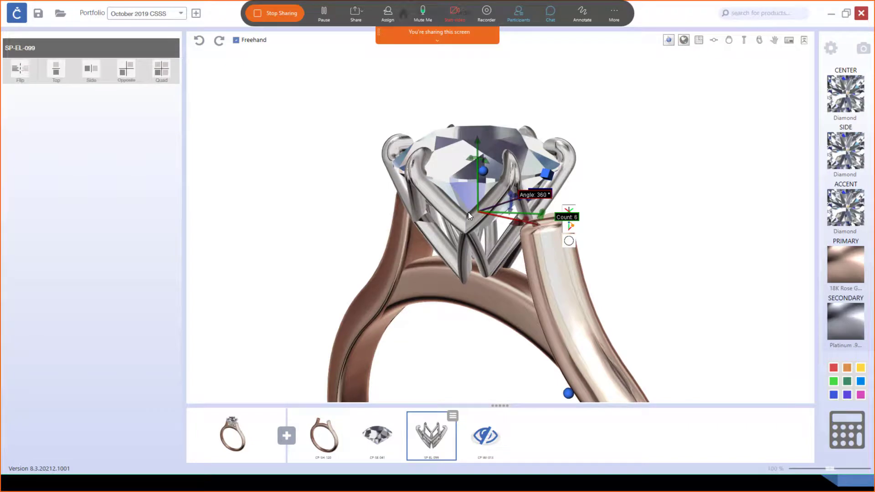
# - Import the Rhino document three stone.3dm from the Desktop into the User Parts library
pyautogui.click(287, 437)
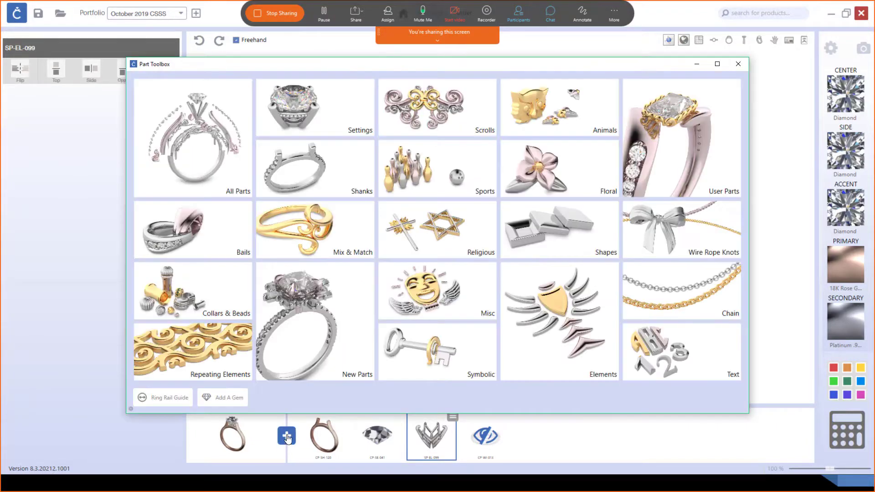
pyautogui.click(681, 157)
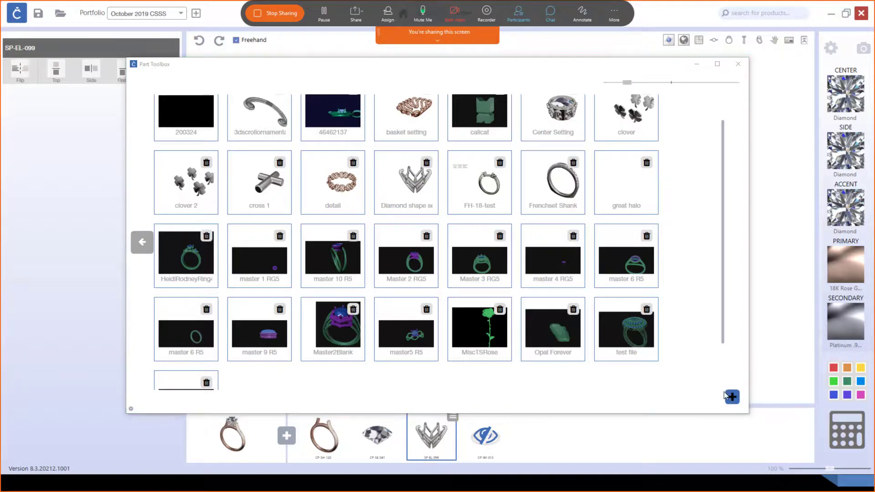
pyautogui.click(733, 398)
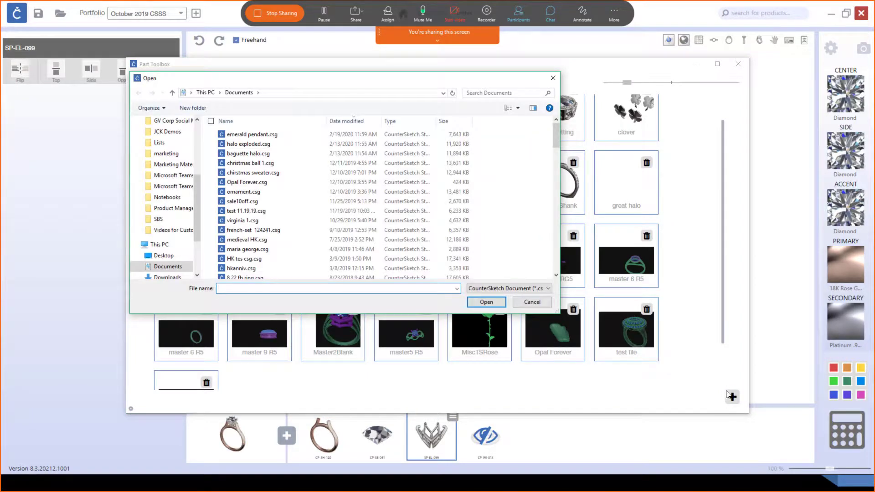
pyautogui.click(166, 255)
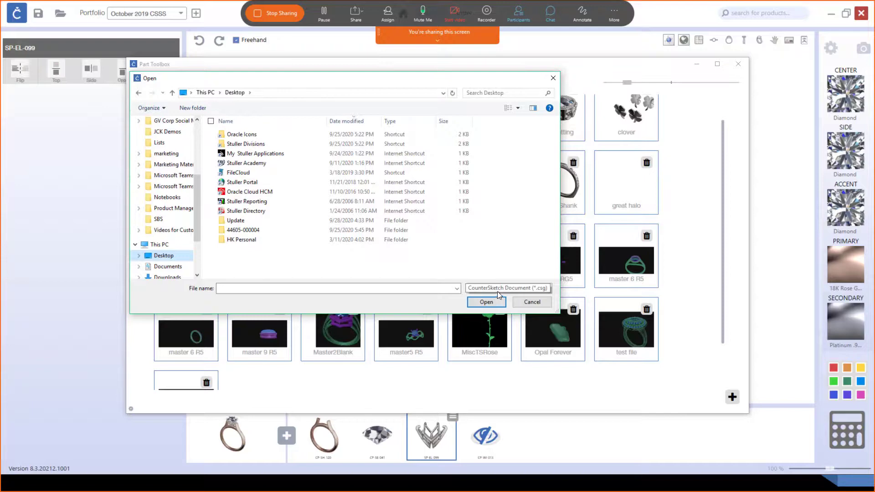
pyautogui.click(549, 292)
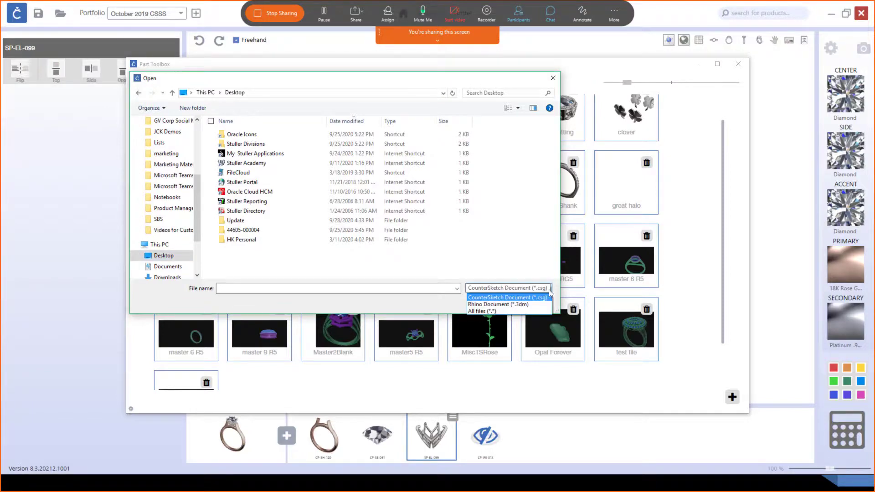
pyautogui.click(501, 305)
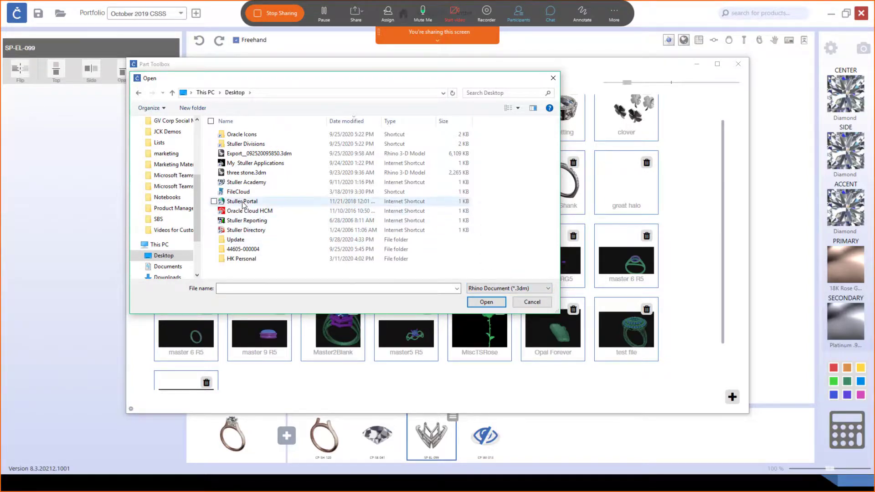
pyautogui.click(249, 174)
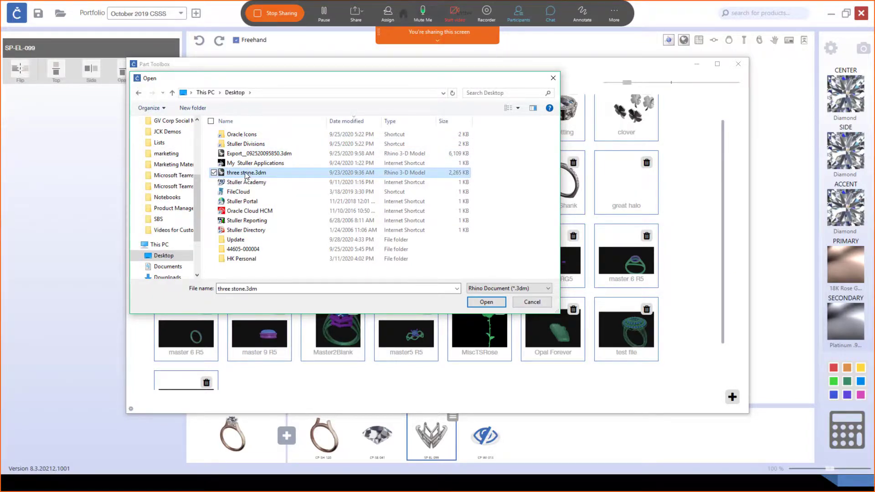
pyautogui.click(483, 303)
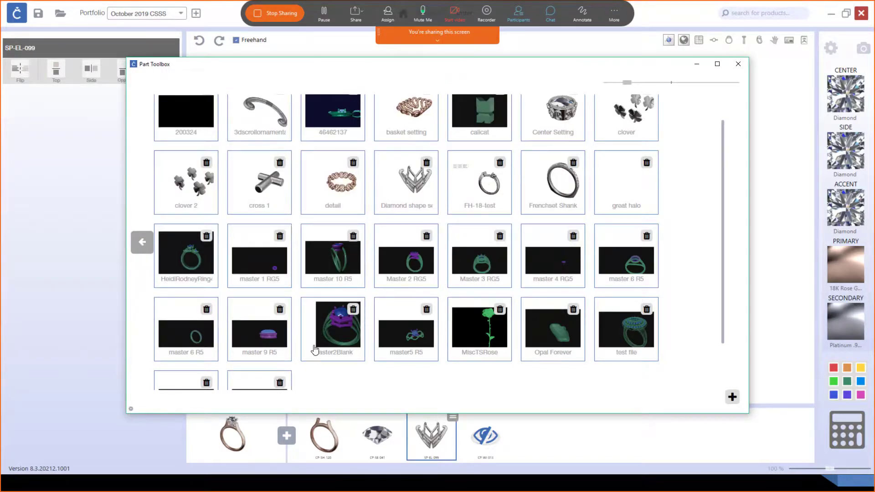
# - Add the three stone user part to the design and move it clear of the solitaire
pyautogui.scroll(-1, 348, 347)
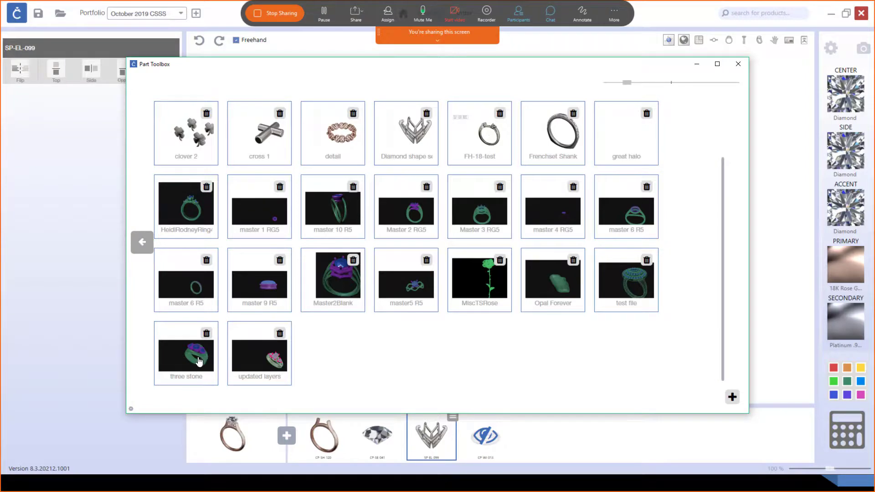
pyautogui.scroll(2, 198, 362)
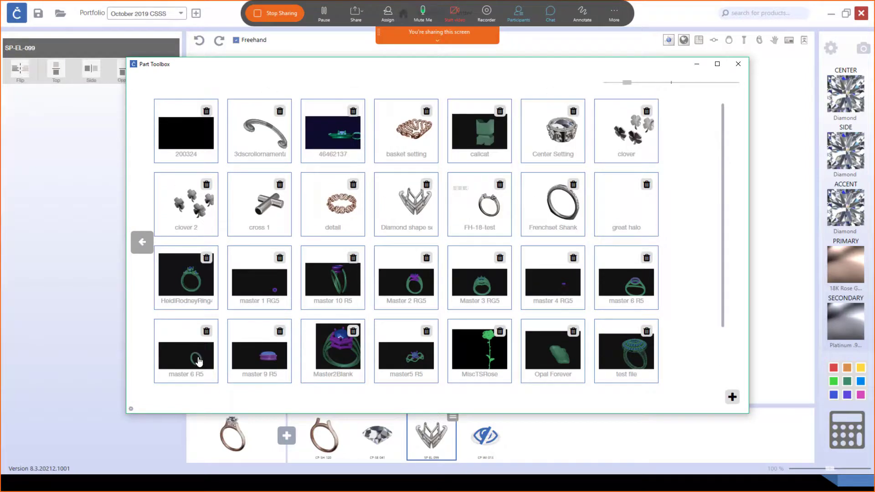
pyautogui.scroll(-2, 199, 361)
pyautogui.click(199, 360)
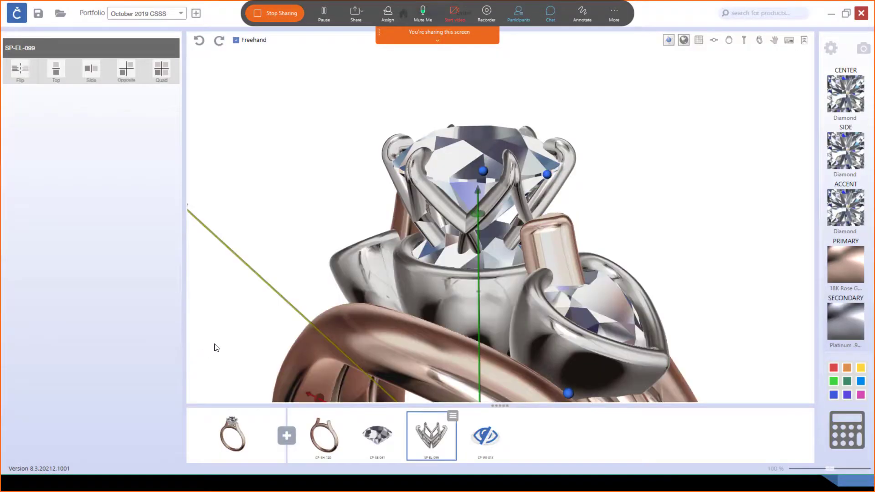
pyautogui.scroll(-2, 600, 272)
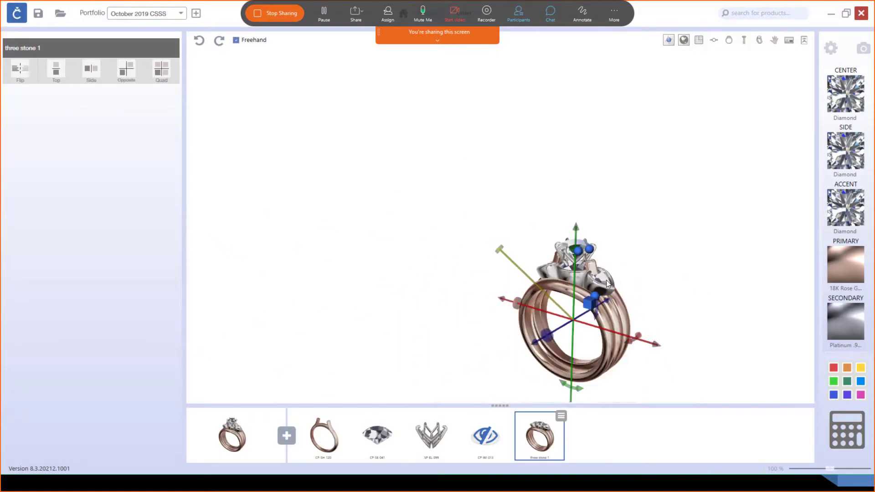
pyautogui.moveTo(605, 299); pyautogui.dragTo(564, 321)
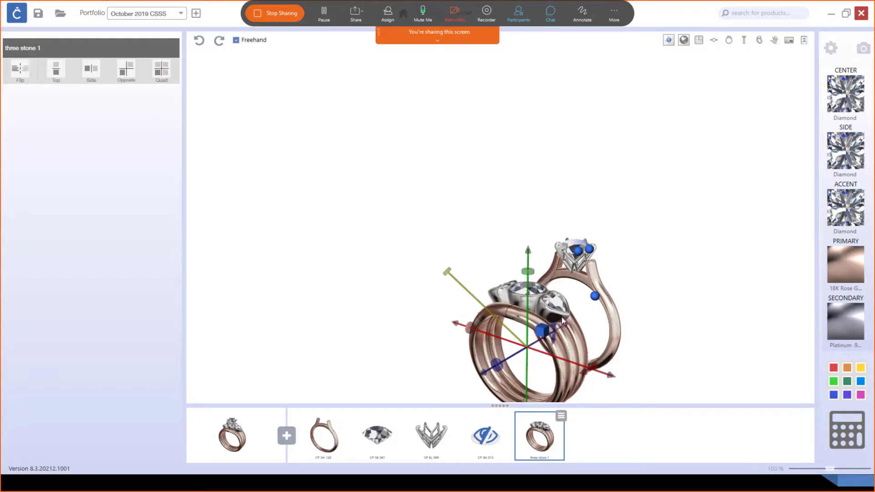
pyautogui.scroll(-3, 538, 290)
pyautogui.moveTo(594, 304); pyautogui.dragTo(377, 393, button='right')
pyautogui.scroll(6, 462, 218)
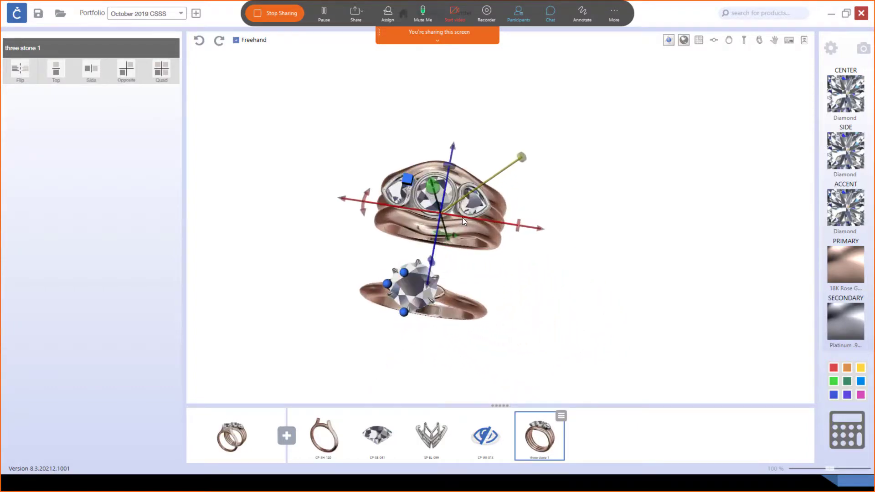
# - Compare the customization options of shank CP-SH-120 with those of the imported three stone ring
pyautogui.scroll(1, 461, 221)
pyautogui.scroll(-2, 461, 220)
pyautogui.click(296, 218)
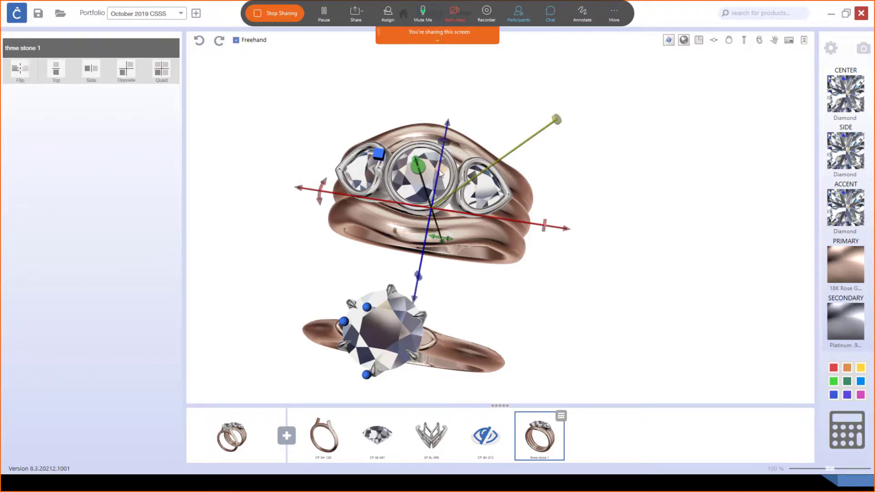
pyautogui.click(334, 435)
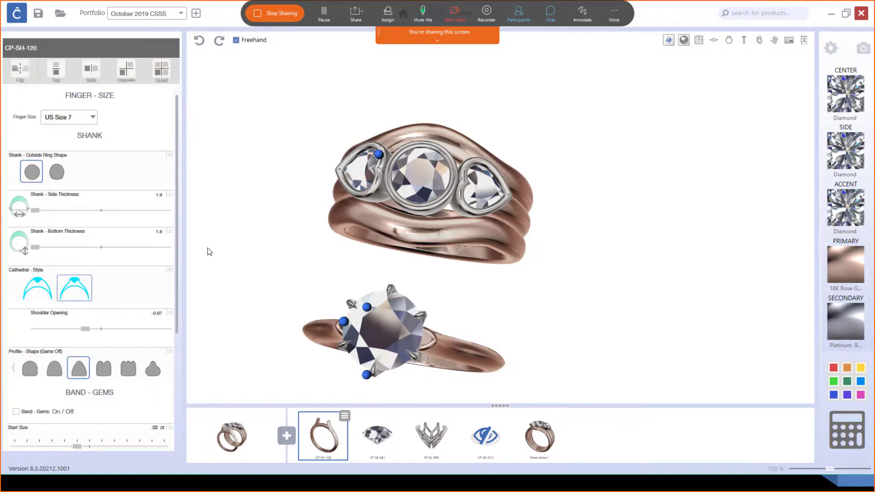
pyautogui.click(524, 219)
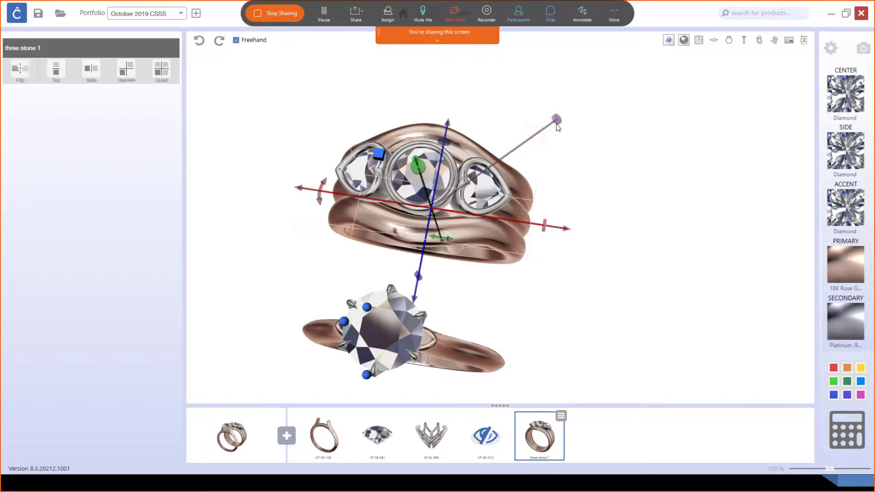
# - Scale the three stone ring down uniformly and check its size beside the solitaire from several angles
pyautogui.moveTo(556, 131); pyautogui.dragTo(513, 174)
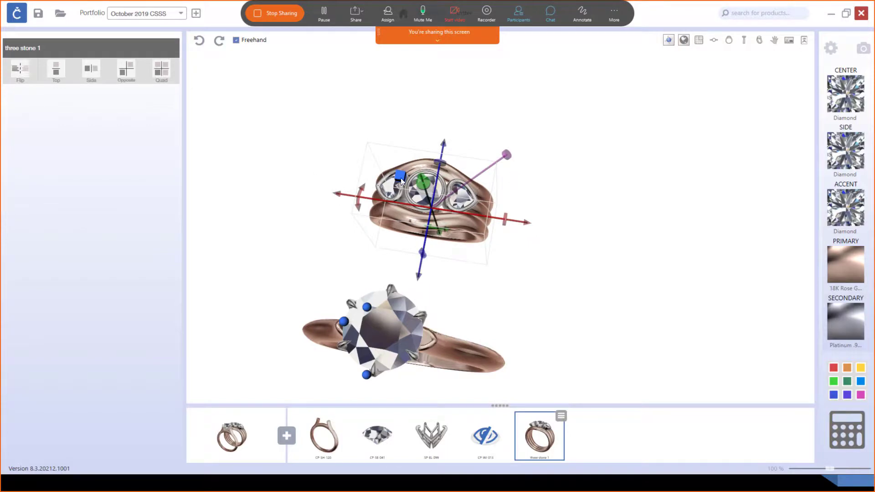
pyautogui.moveTo(471, 290); pyautogui.dragTo(388, 268, button='right')
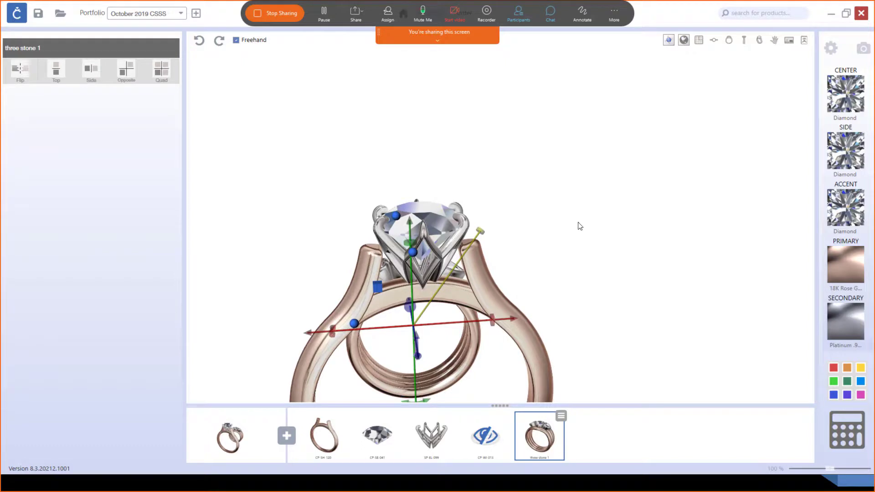
pyautogui.scroll(-5, 512, 292)
pyautogui.moveTo(488, 304); pyautogui.dragTo(451, 357, button='right')
pyautogui.scroll(5, 495, 249)
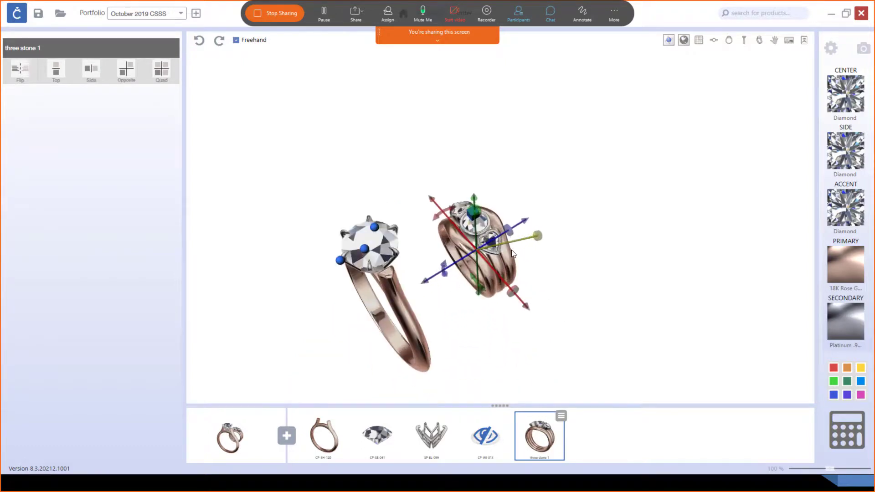
pyautogui.moveTo(544, 248); pyautogui.dragTo(524, 264, button='right')
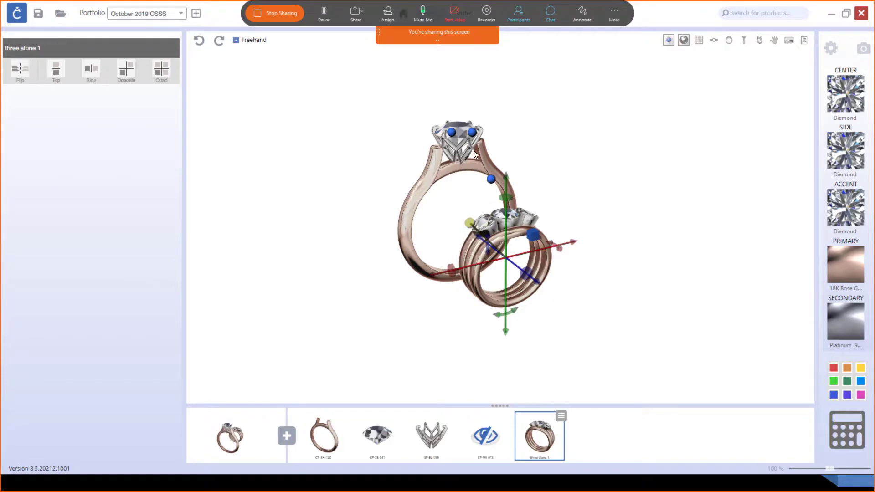
pyautogui.moveTo(441, 200); pyautogui.dragTo(625, 303)
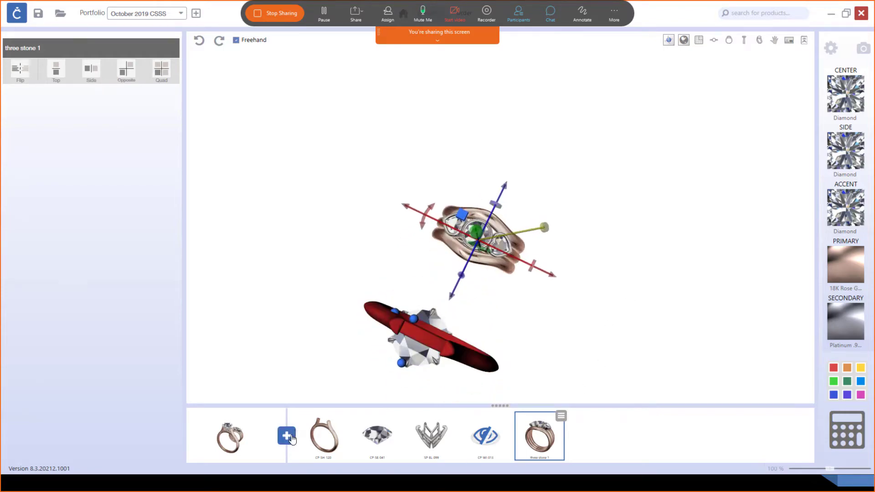
# - Add the MiscTSRose user part to the design and move it sideways clear of both rings
pyautogui.click(286, 435)
pyautogui.click(735, 126)
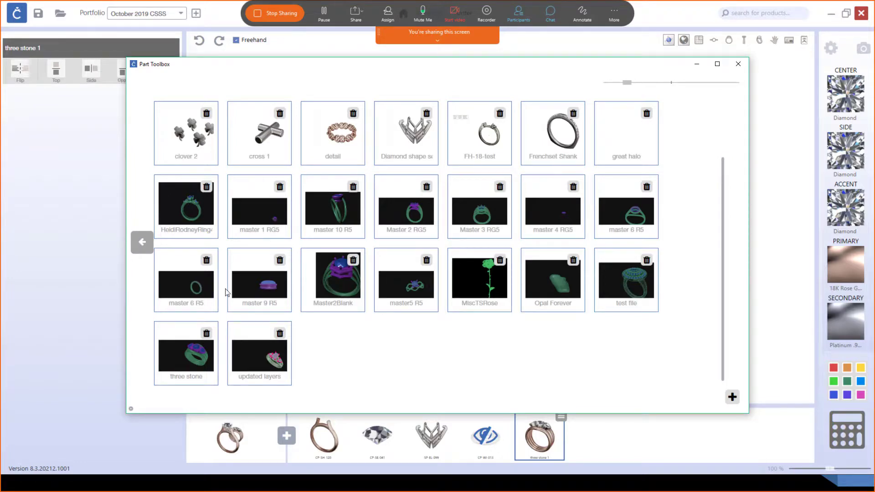
pyautogui.click(486, 280)
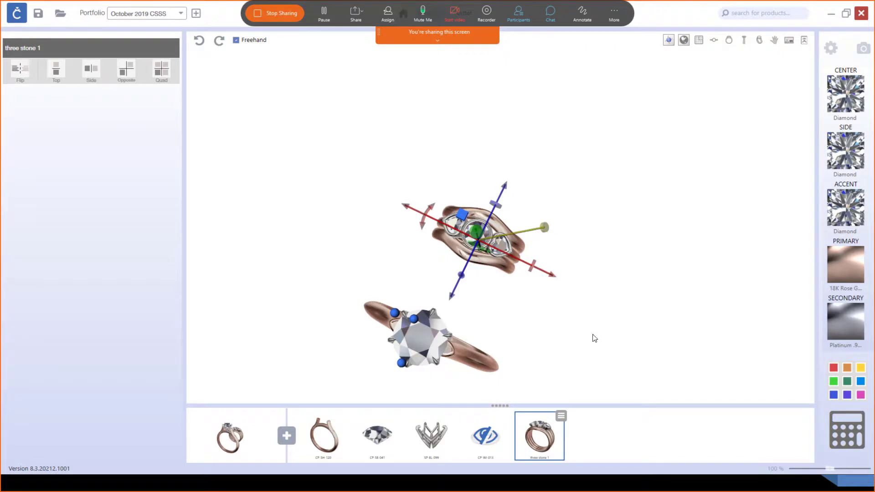
pyautogui.moveTo(760, 274); pyautogui.dragTo(538, 260, button='right')
pyautogui.scroll(-5, 615, 255)
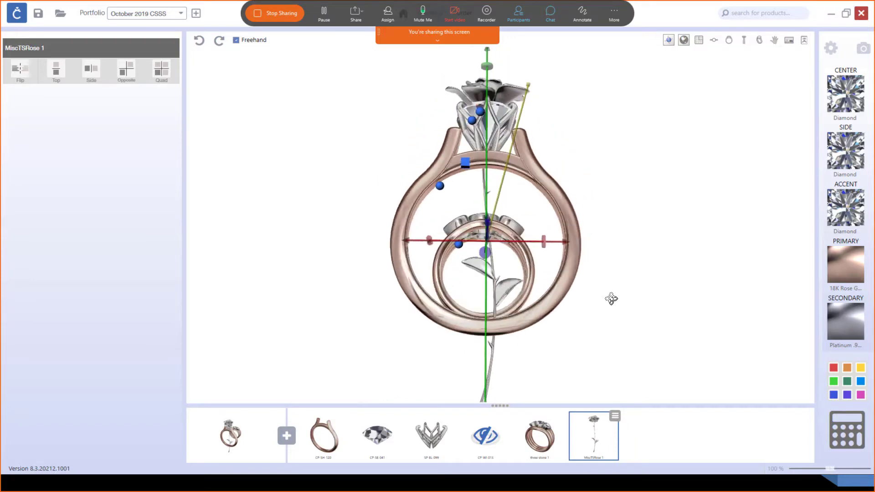
pyautogui.moveTo(598, 277); pyautogui.dragTo(682, 275)
pyautogui.moveTo(597, 320); pyautogui.dragTo(549, 388, button='right')
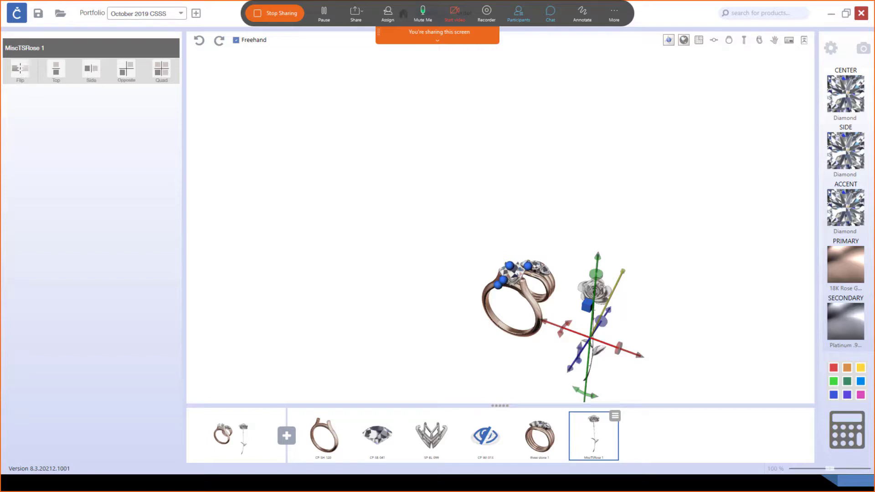
# - Switch to the PowerPoint slide show and advance past Freehand User Parts to the slide of new products
pyautogui.hotkey('alt', 'Tab')
pyautogui.hotkey('alt', 'Tab')
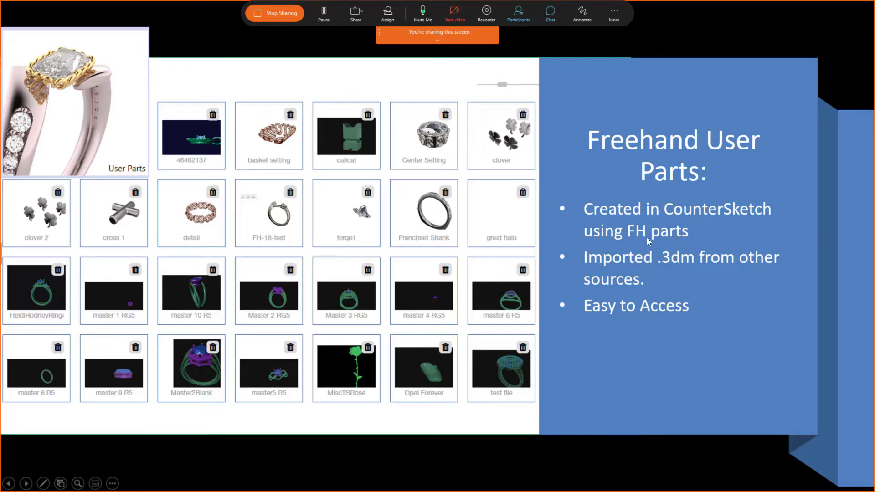
pyautogui.click(680, 267)
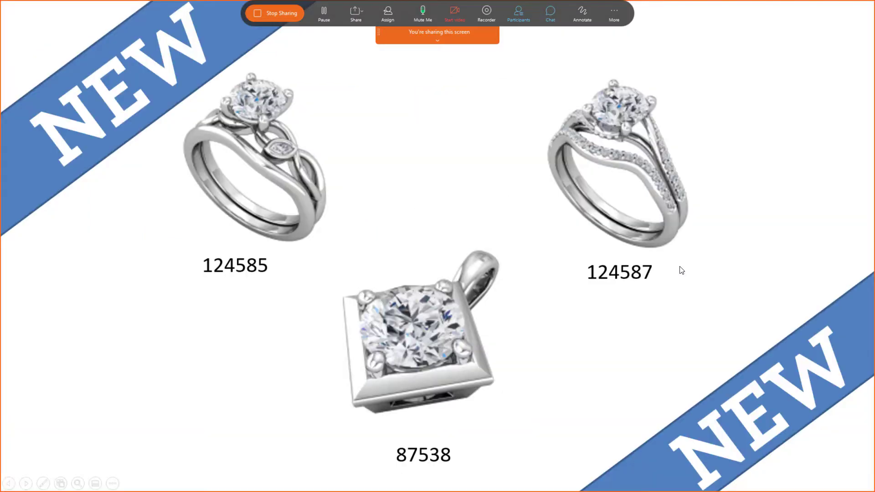